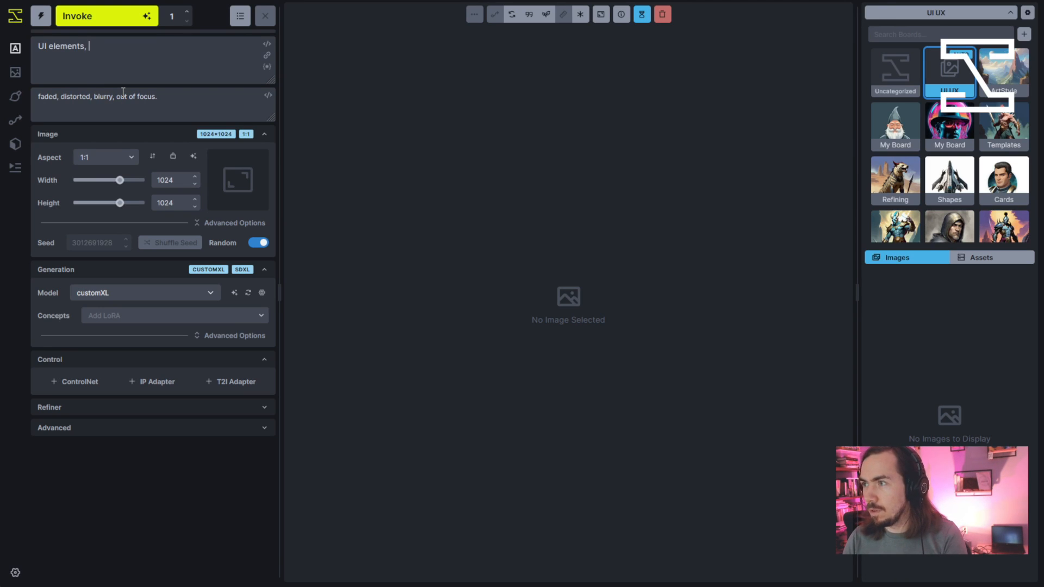
# Complete the prompt as "UI elements, minimap, UI design, digital painting, fantasy themed, dark and gritty steel" and generate one image
pyautogui.click(128, 54)
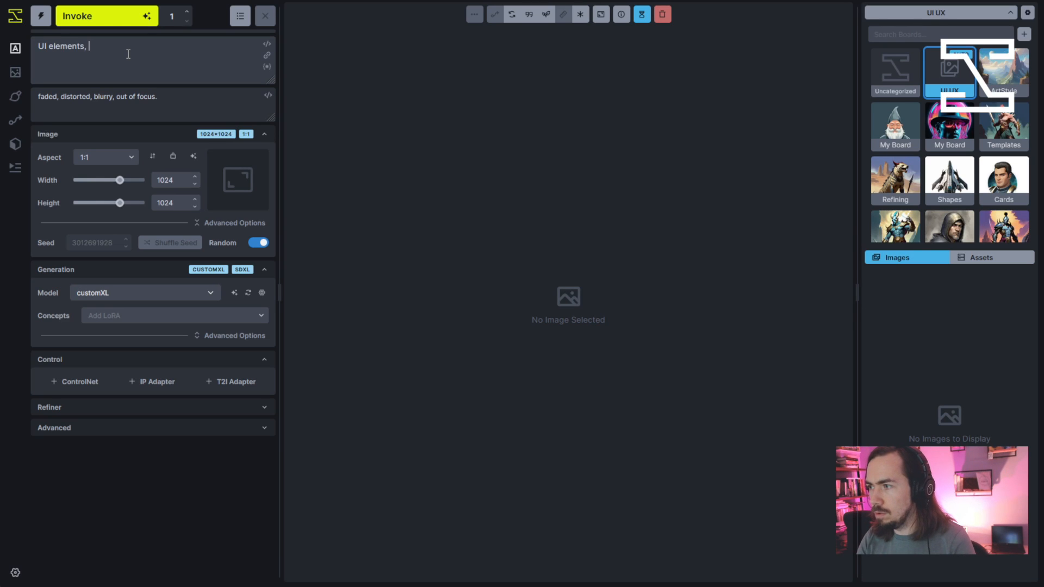
pyautogui.write('minima')
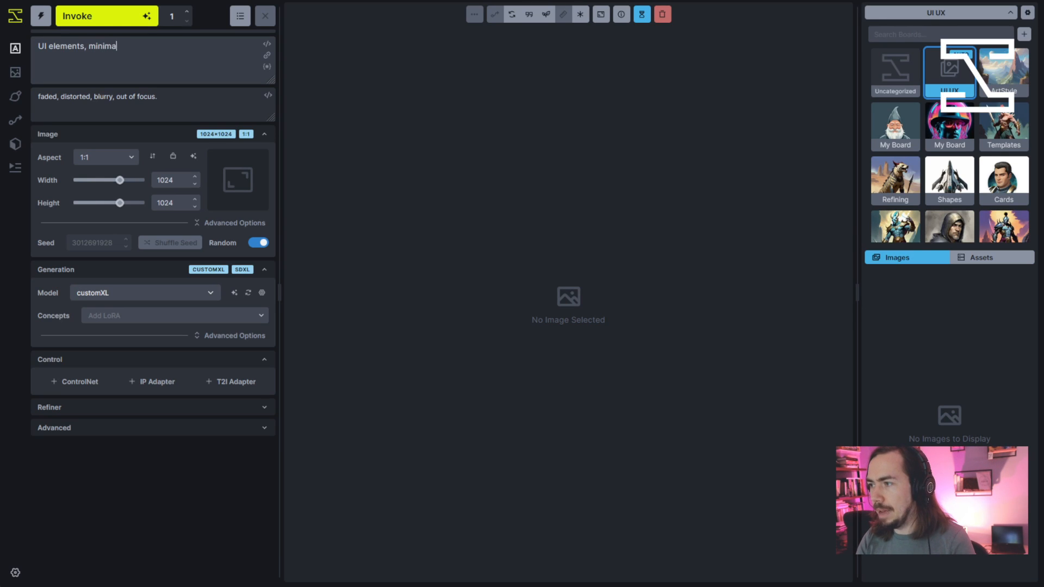
pyautogui.write('p, UI desig')
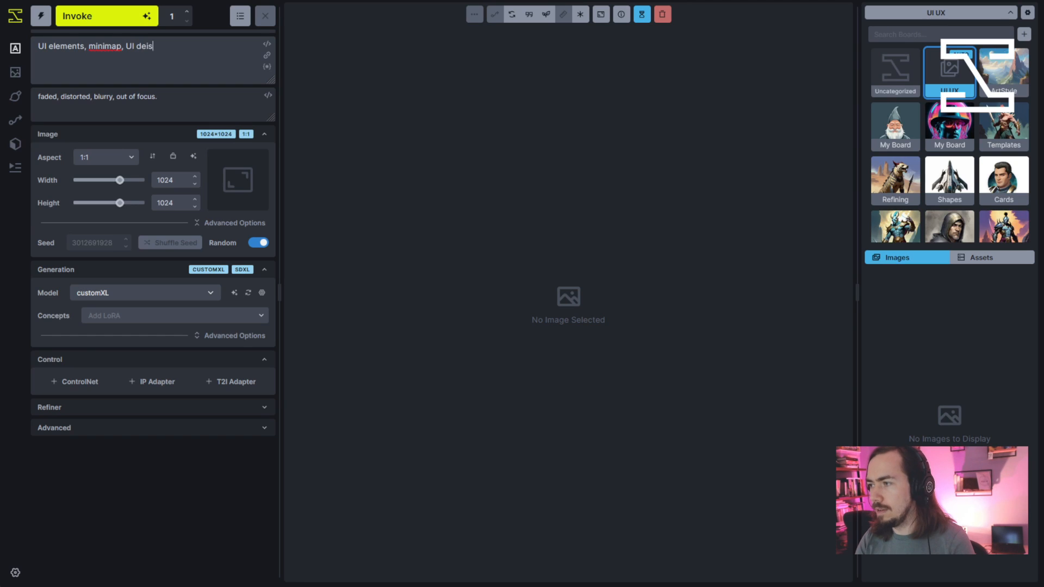
pyautogui.write('n, ')
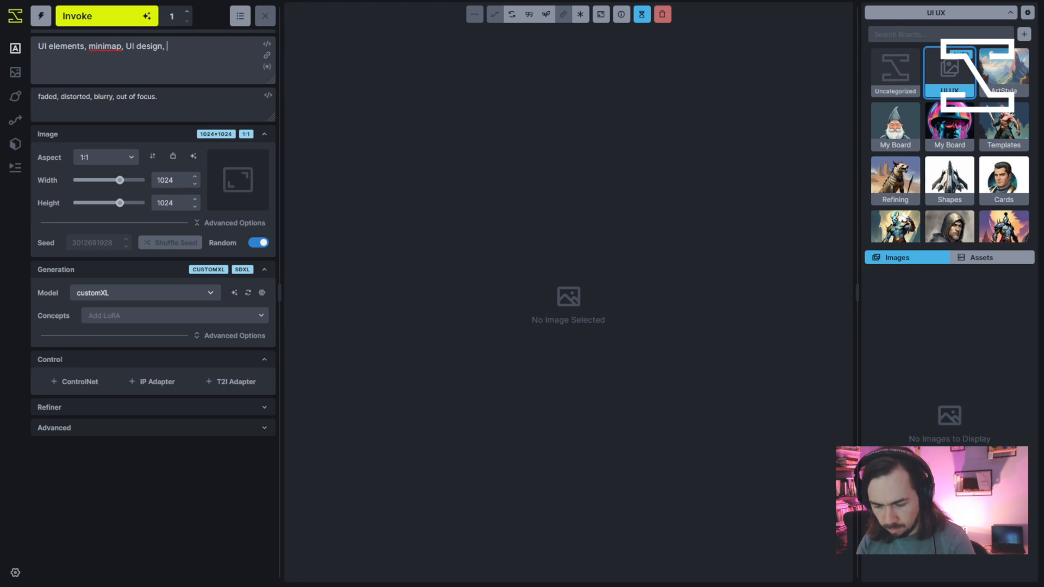
pyautogui.write('digit')
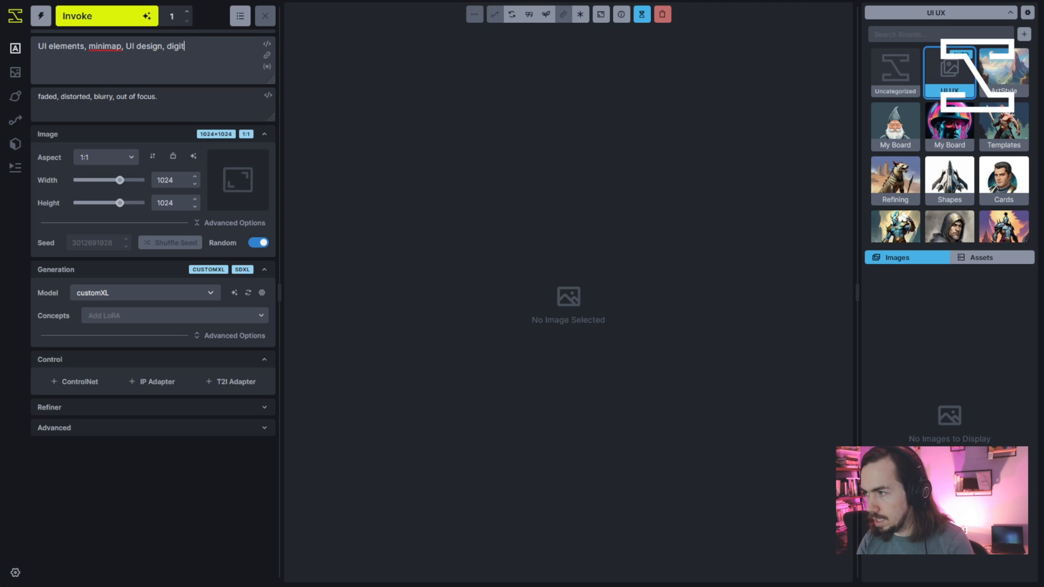
pyautogui.write('al pa')
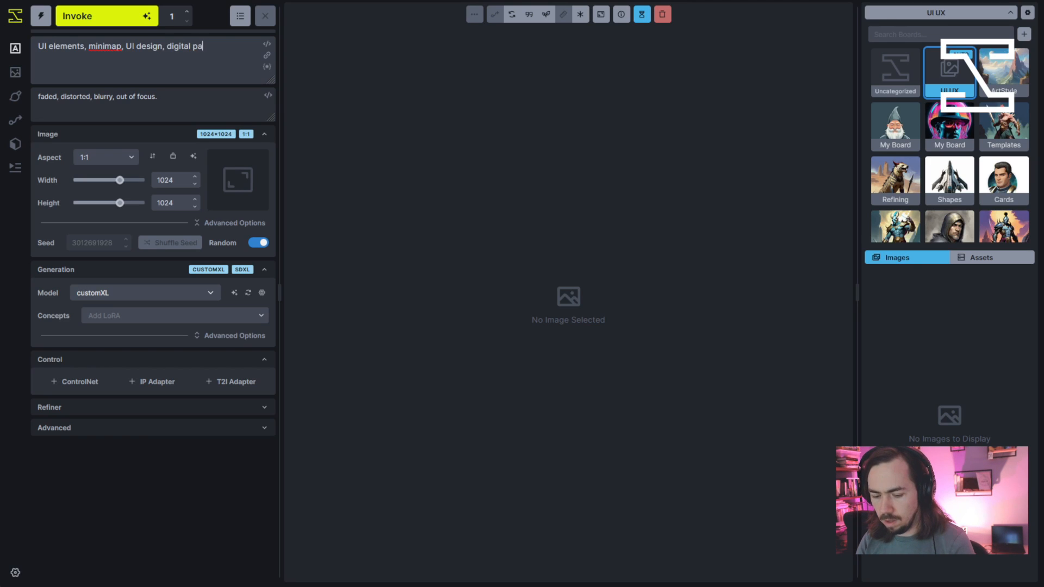
pyautogui.write('inting, fantasy themed,')
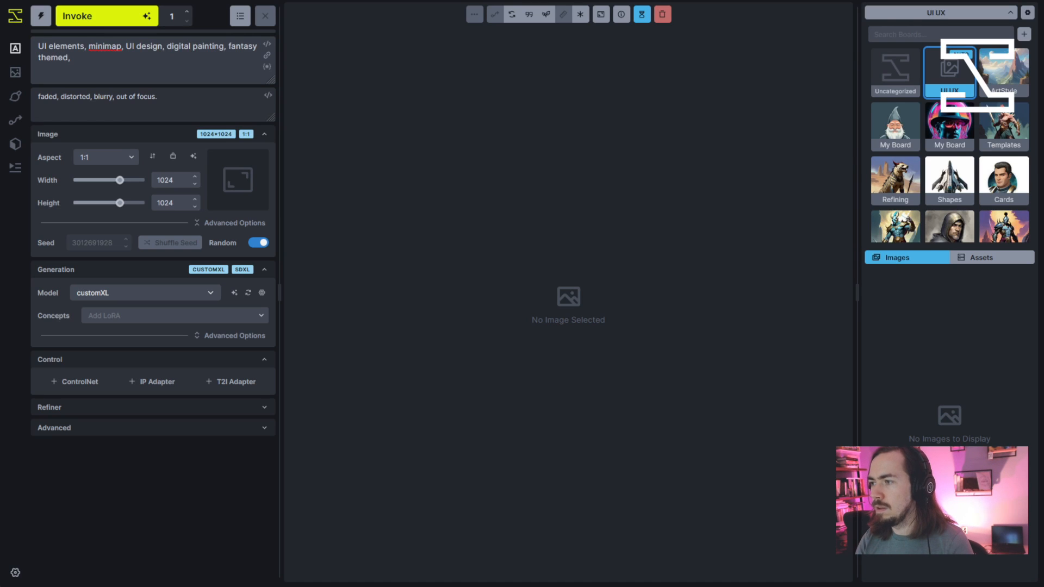
pyautogui.write(' dark and ')
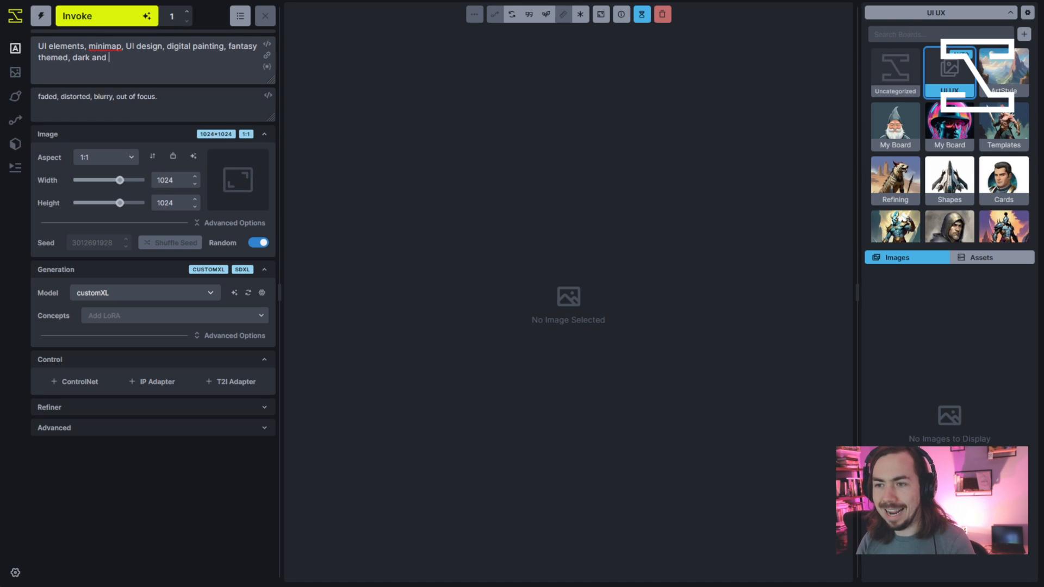
pyautogui.write('gritty steel')
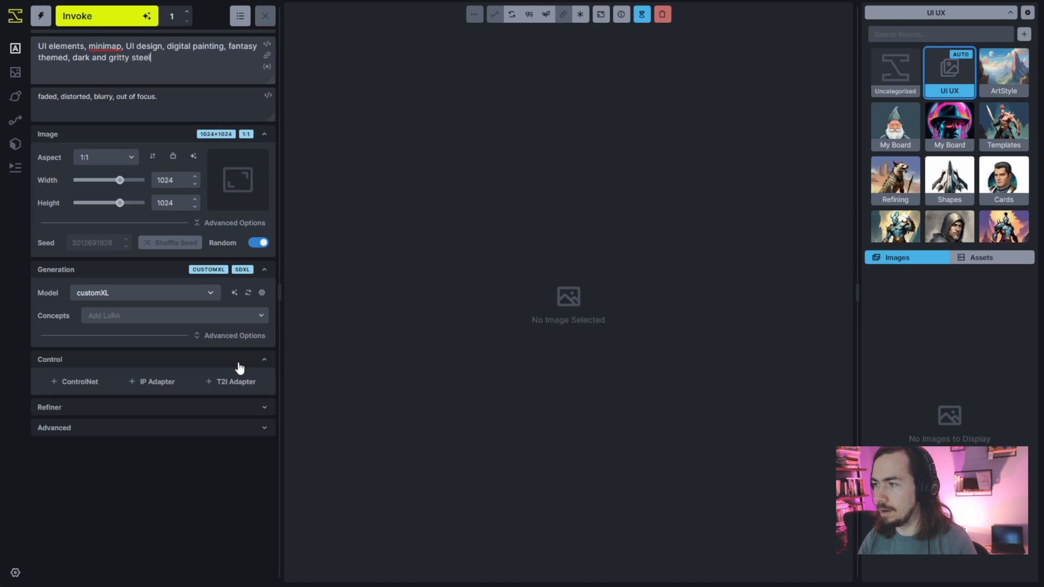
pyautogui.click(125, 25)
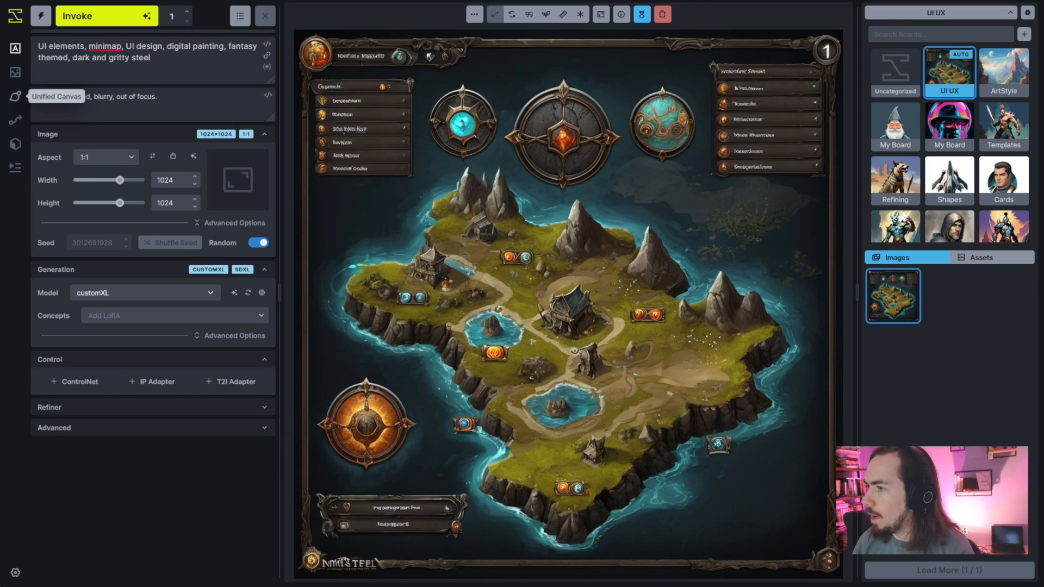
# Open the Unified Canvas and clear its old artwork, leaving an empty 512×512 bounding box
pyautogui.click(11, 103)
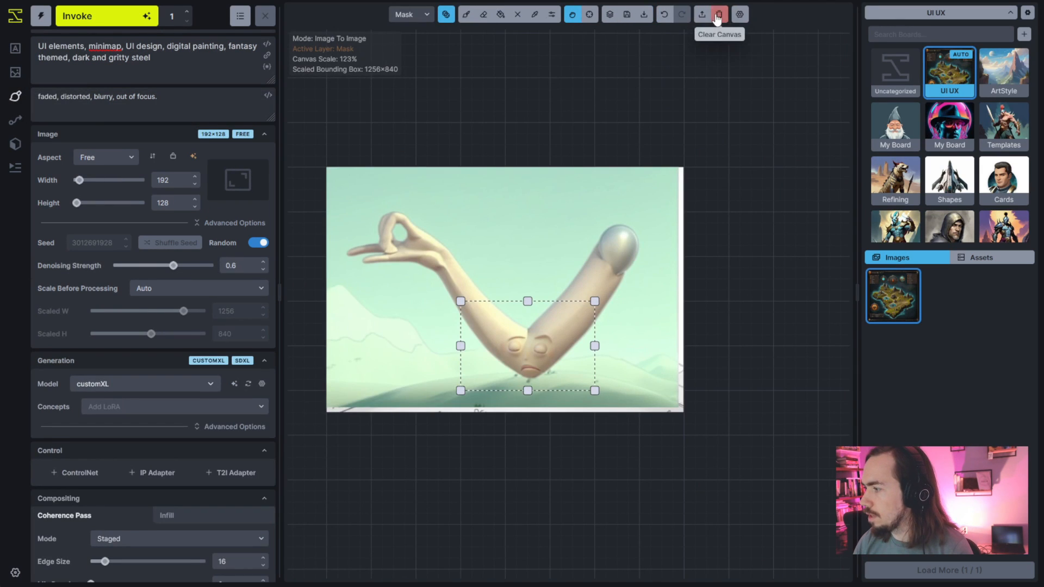
pyautogui.click(718, 18)
pyautogui.scroll(-4, 489, 230)
pyautogui.scroll(4, 496, 224)
pyautogui.moveTo(492, 264); pyautogui.dragTo(585, 210)
pyautogui.scroll(2, 568, 223)
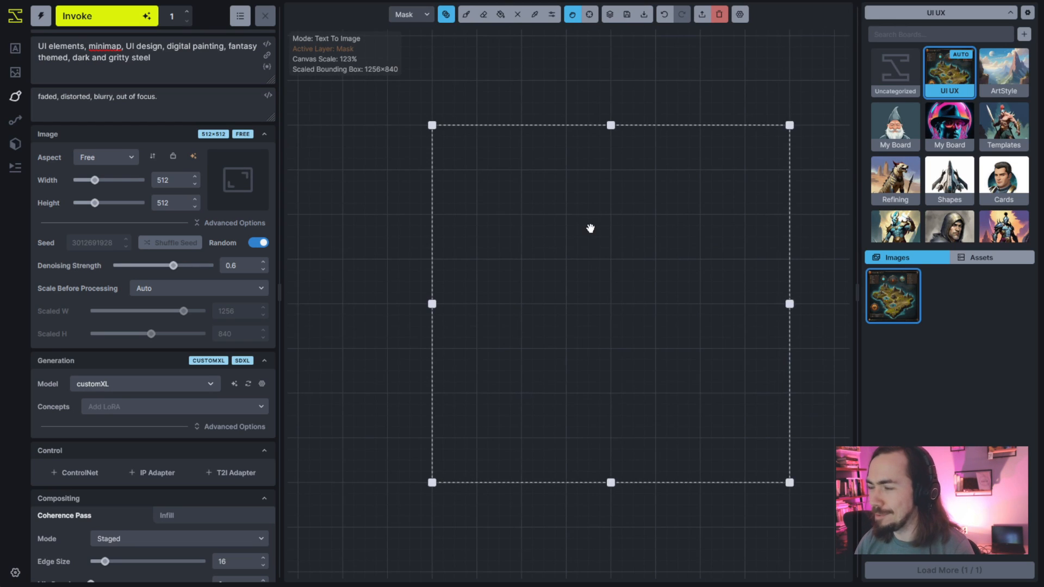
pyautogui.moveTo(572, 93); pyautogui.dragTo(557, 72)
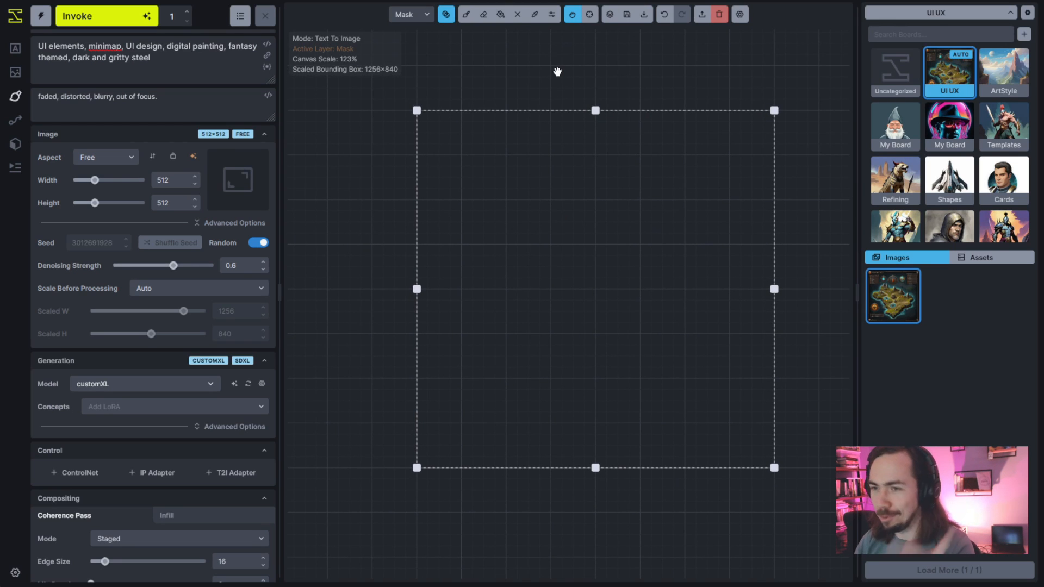
# Fill the bounding box with an opaque near-black, RGB 20, 20, 20 with alpha 1
pyautogui.click(552, 14)
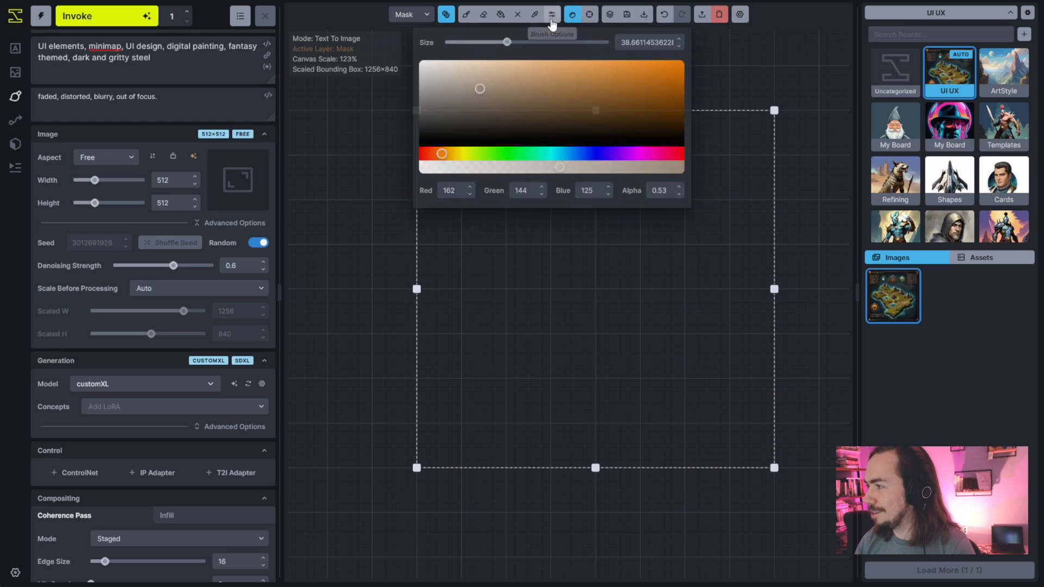
pyautogui.moveTo(478, 89)
pyautogui.mouseDown()
pyautogui.moveTo(412, 65)
pyautogui.moveTo(379, 175)
pyautogui.mouseUp()
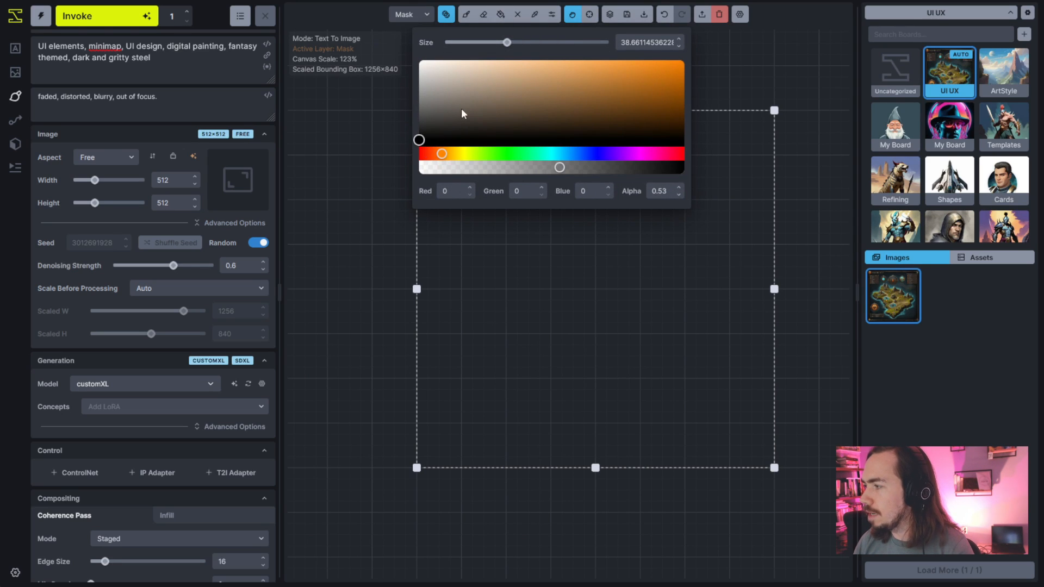
pyautogui.moveTo(416, 137); pyautogui.dragTo(402, 134)
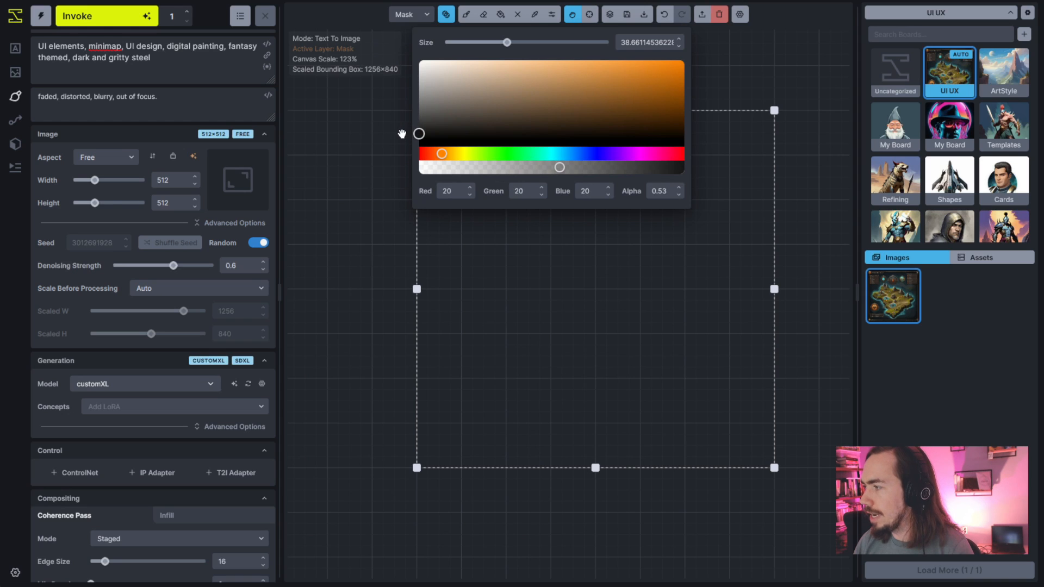
pyautogui.click(501, 15)
pyautogui.click(552, 15)
pyautogui.moveTo(593, 170); pyautogui.dragTo(749, 158)
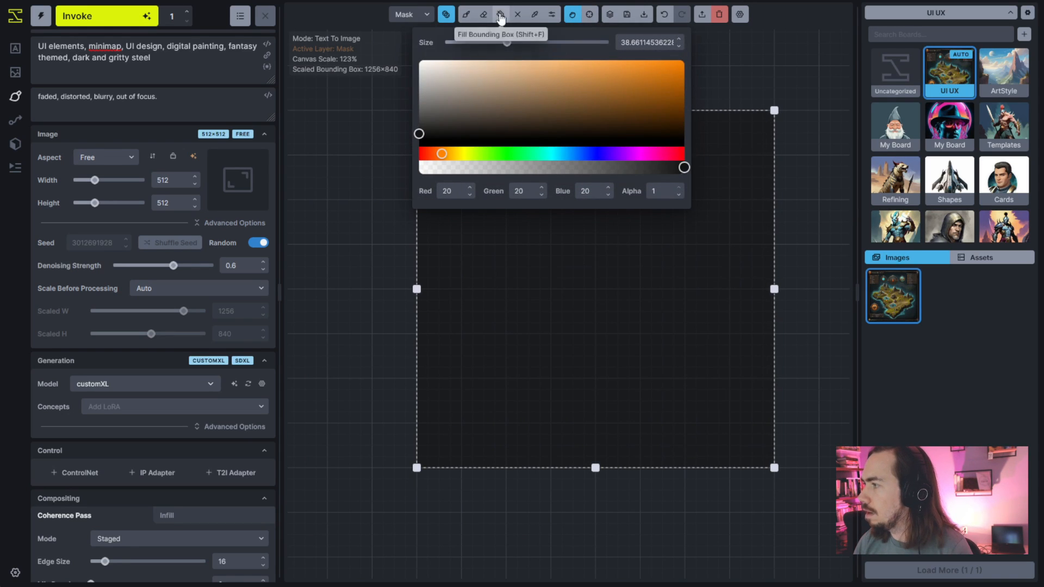
pyautogui.click(552, 15)
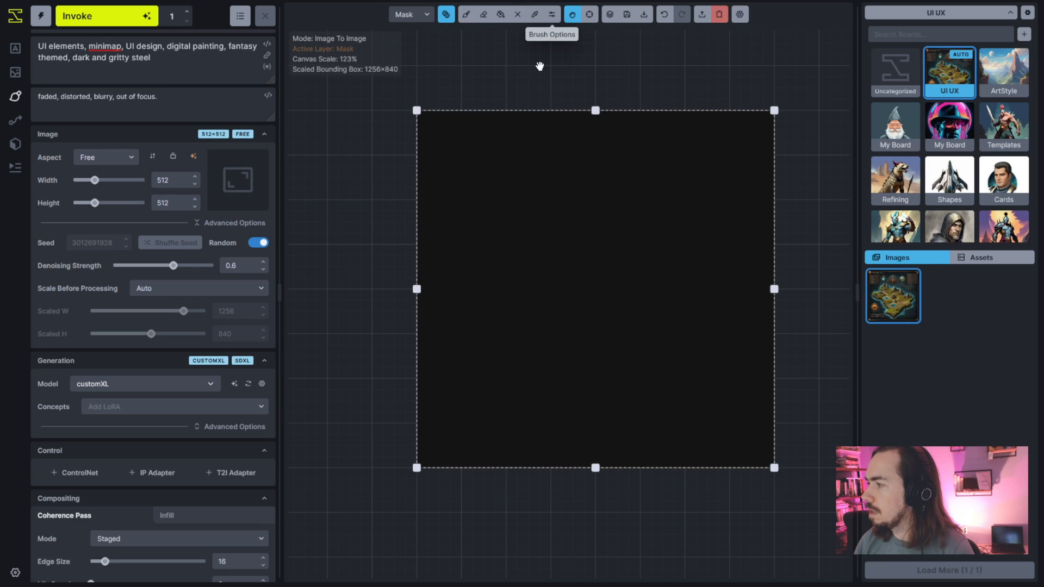
# Paint one large light grey circle (RGB 231, 231, 231) on the base layer, slightly right of the black square's centre
pyautogui.click(552, 15)
pyautogui.click(421, 85)
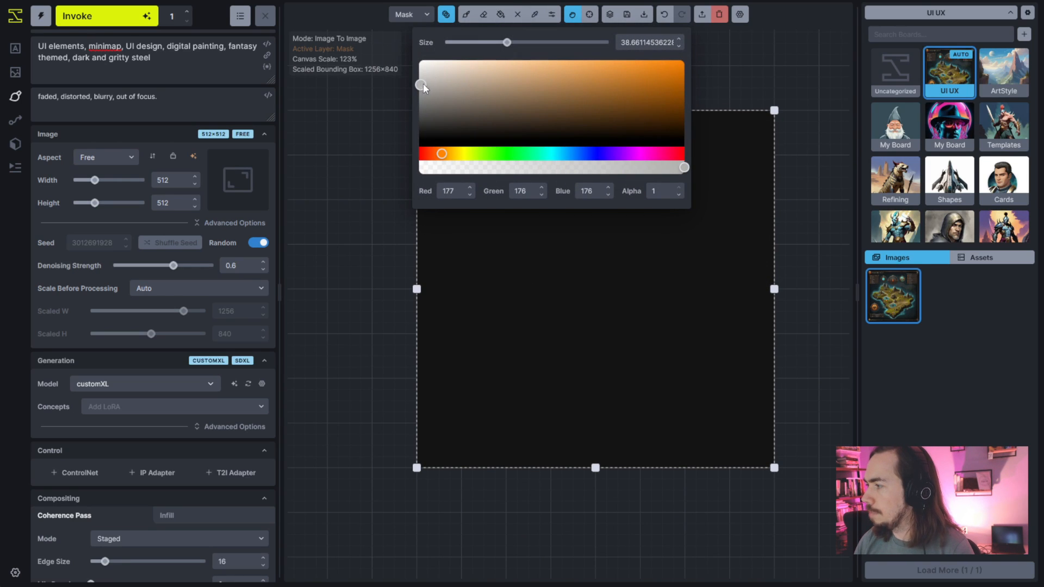
pyautogui.moveTo(420, 76); pyautogui.dragTo(418, 69)
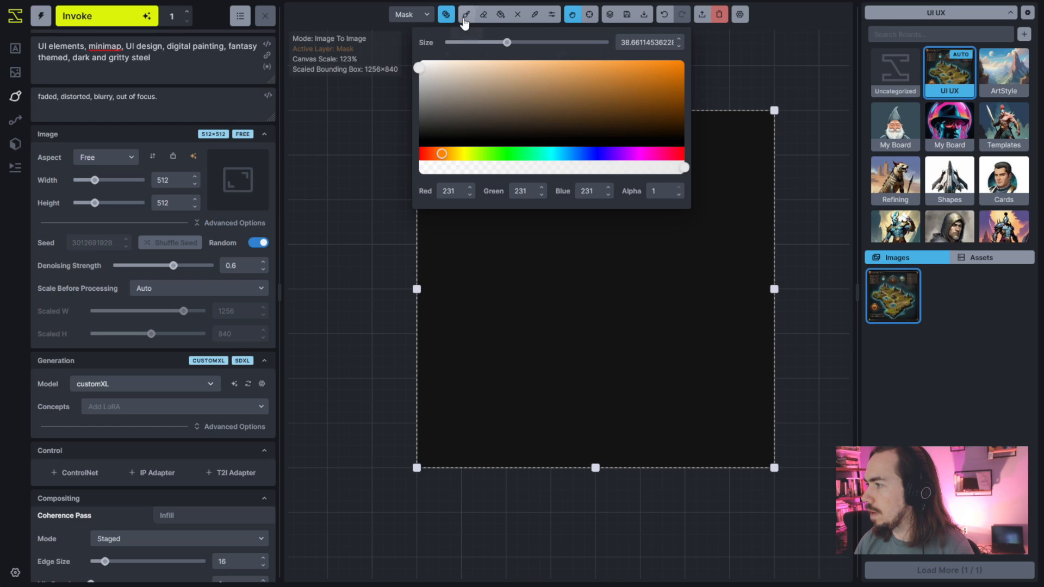
pyautogui.click(465, 16)
pyautogui.press('q')
pyautogui.scroll(10, 566, 260)
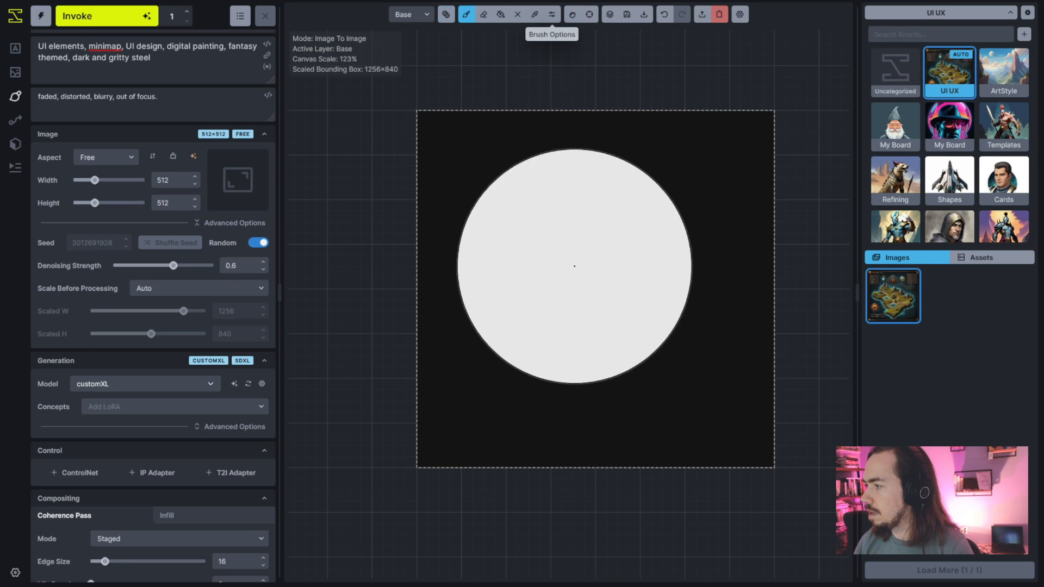
pyautogui.scroll(-1, 598, 277)
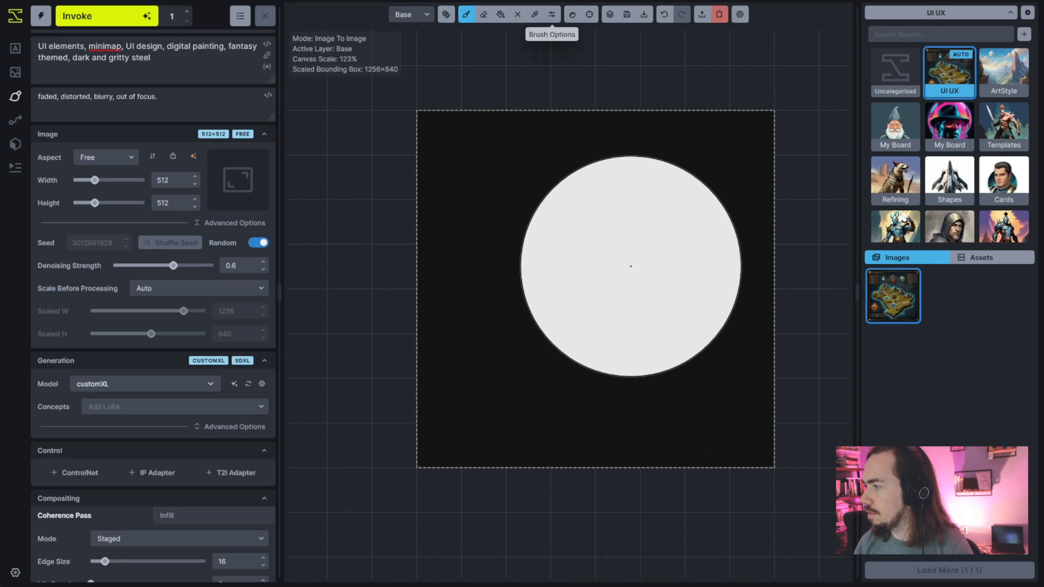
pyautogui.click(631, 266)
# Paint a thin light grey bar across the circle's top and another down its right side, meeting at the upper-right corner
pyautogui.scroll(-5, 630, 266)
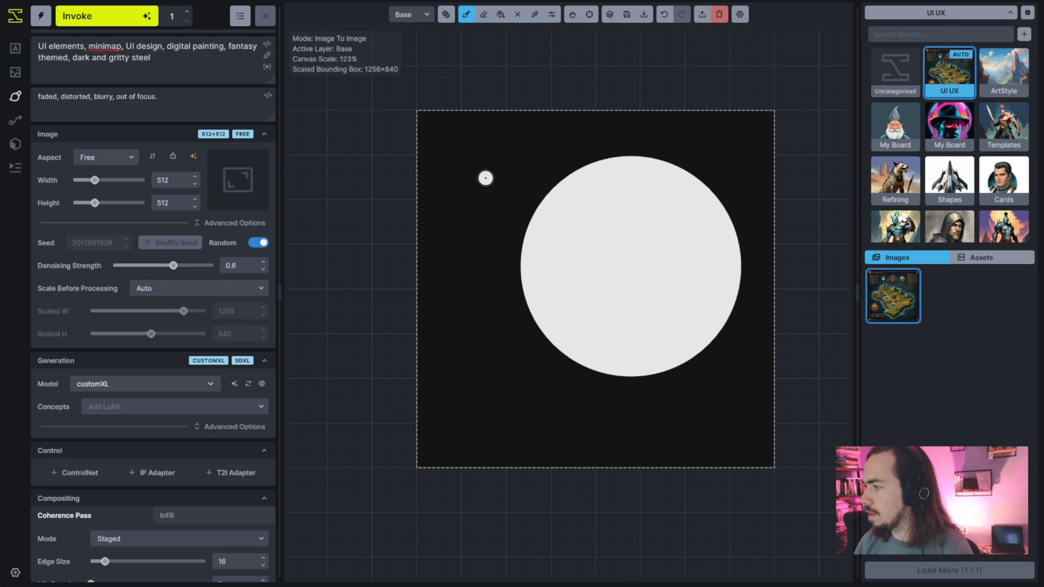
pyautogui.moveTo(444, 172); pyautogui.dragTo(602, 170)
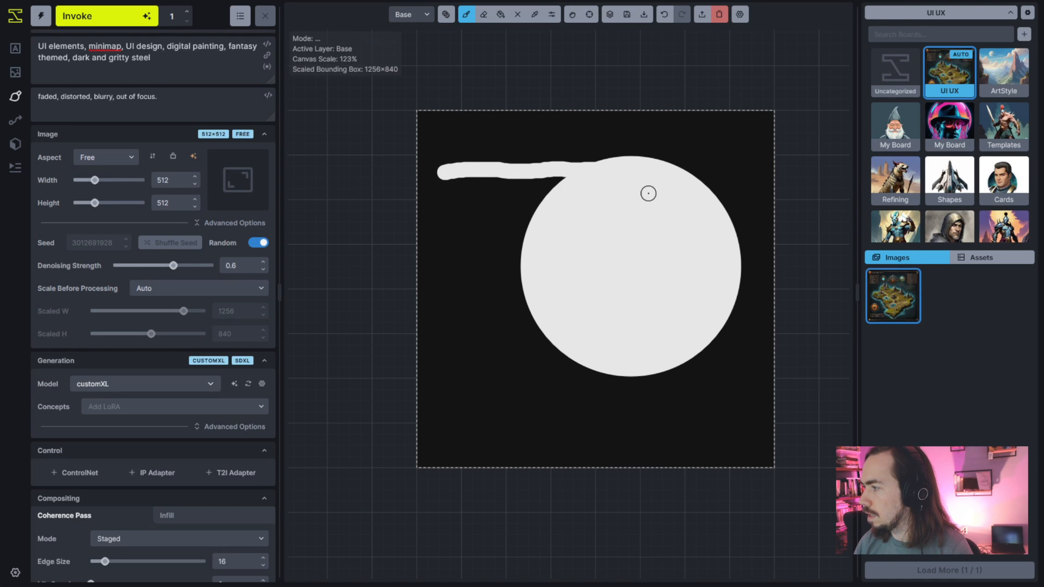
pyautogui.moveTo(729, 424)
pyautogui.mouseDown()
pyautogui.moveTo(731, 175)
pyautogui.moveTo(728, 165)
pyautogui.moveTo(661, 163)
pyautogui.moveTo(714, 167)
pyautogui.moveTo(721, 207)
pyautogui.moveTo(695, 172)
pyautogui.mouseUp()
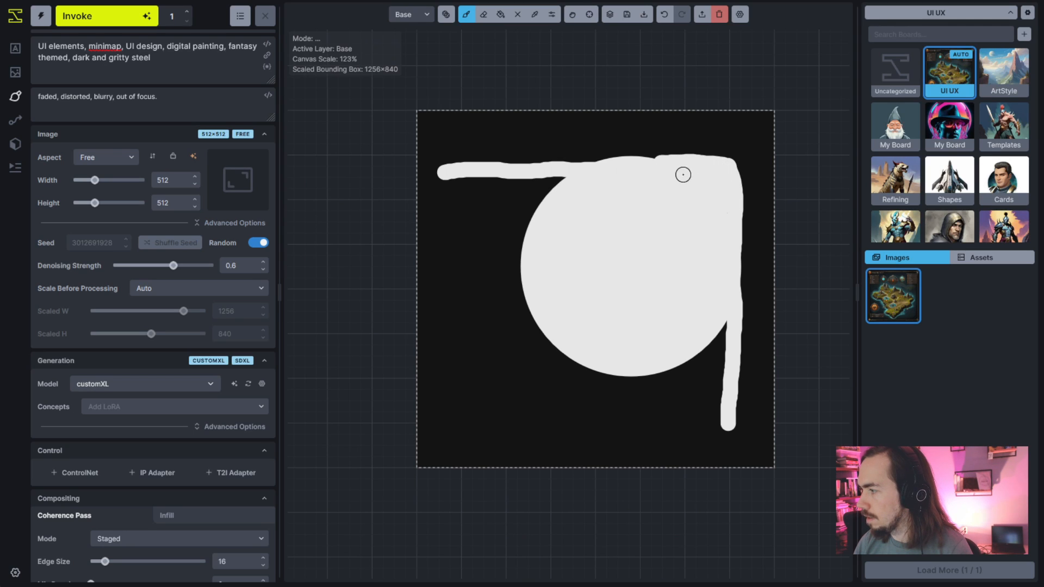
pyautogui.moveTo(565, 168); pyautogui.dragTo(658, 160)
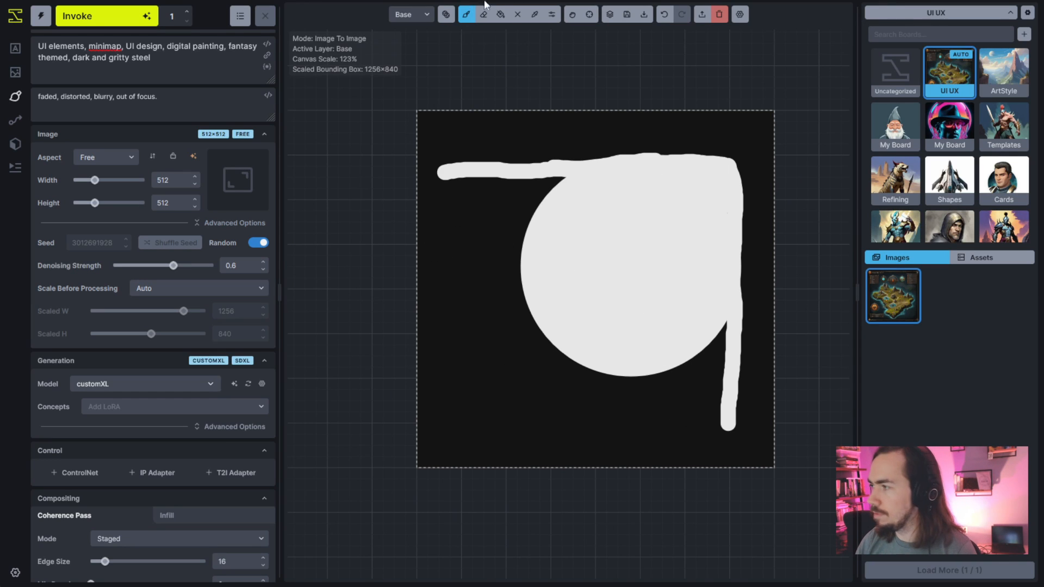
# Paint a slightly smaller mid-grey circle (RGB 164, 164, 164) centred inside the light grey circle
pyautogui.click(552, 14)
pyautogui.click(420, 88)
pyautogui.keyDown('ctrl'); pyautogui.scroll(5, 589, 261); pyautogui.keyUp('ctrl')
pyautogui.keyDown('ctrl'); pyautogui.scroll(7, 603, 265); pyautogui.keyUp('ctrl')
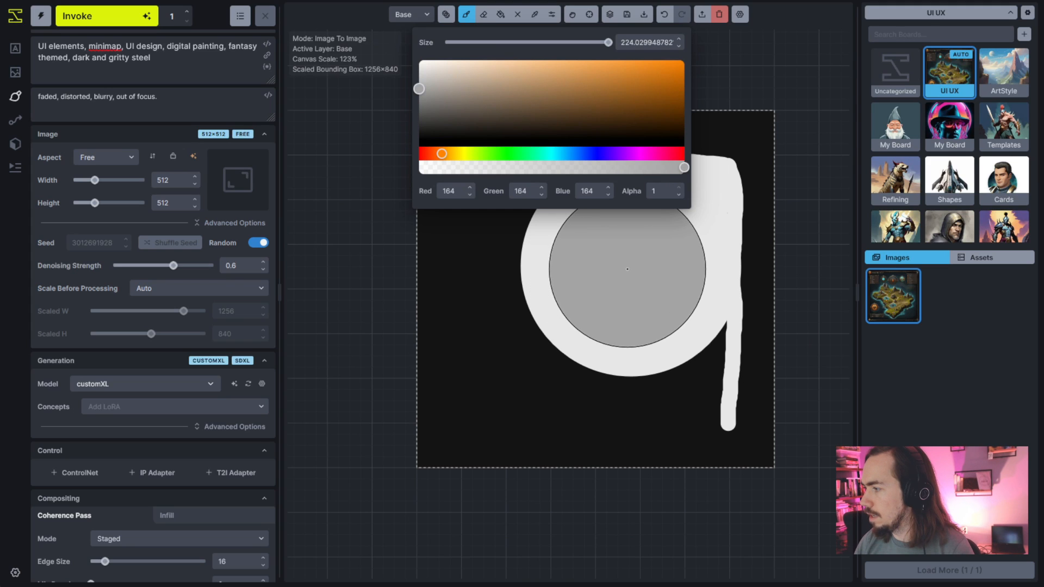
pyautogui.click(631, 266)
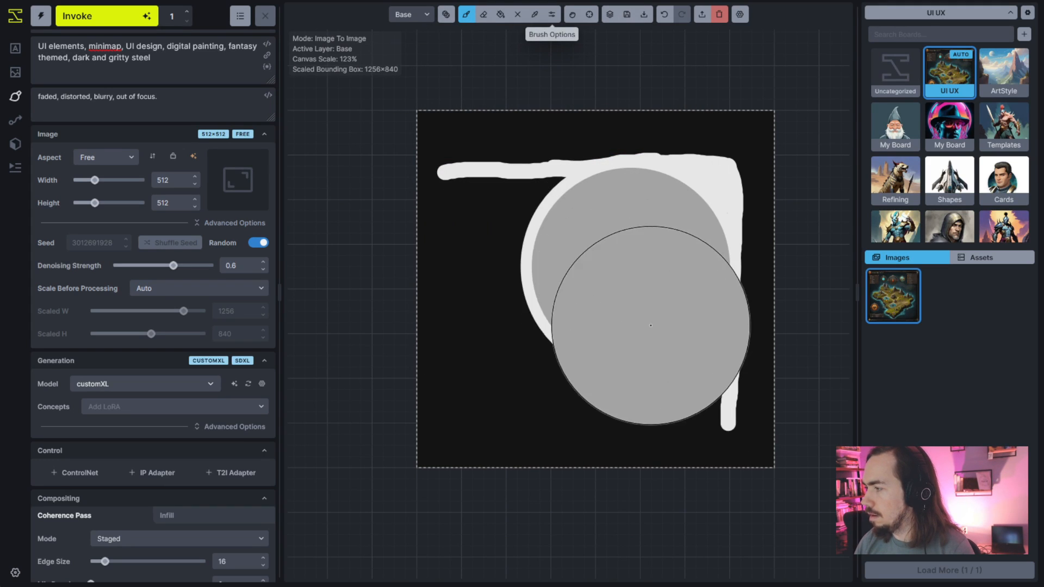
# Paint a dark grey circle (RGB 75, 75, 75) inside the mid-grey one, leaving a thin mid-grey ring
pyautogui.click(552, 15)
pyautogui.click(419, 117)
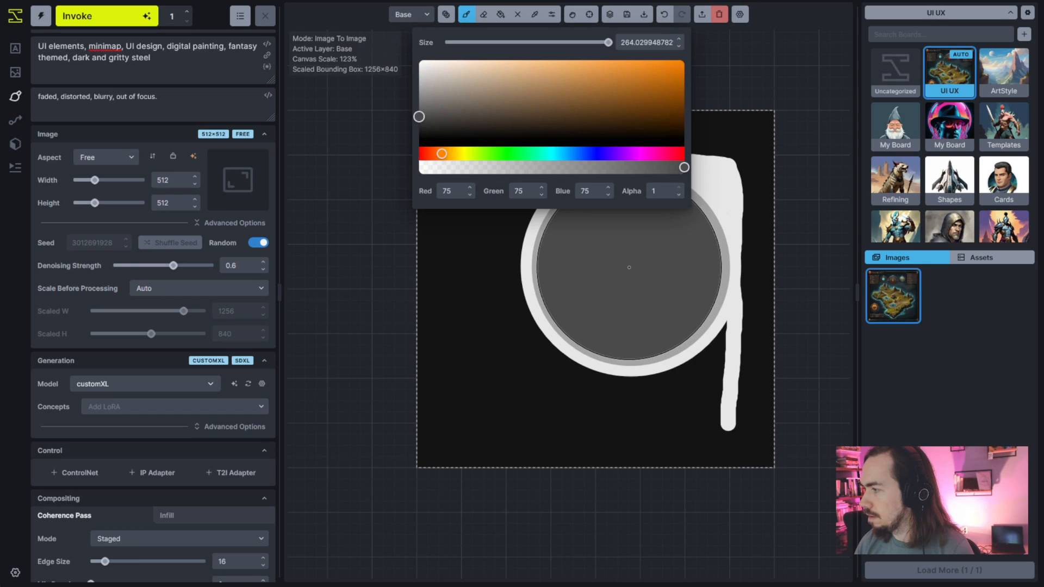
pyautogui.click(629, 267)
# Set the denoising strength to 0.9, generate an image from the painted sketch and accept the result onto the canvas
pyautogui.click(206, 266)
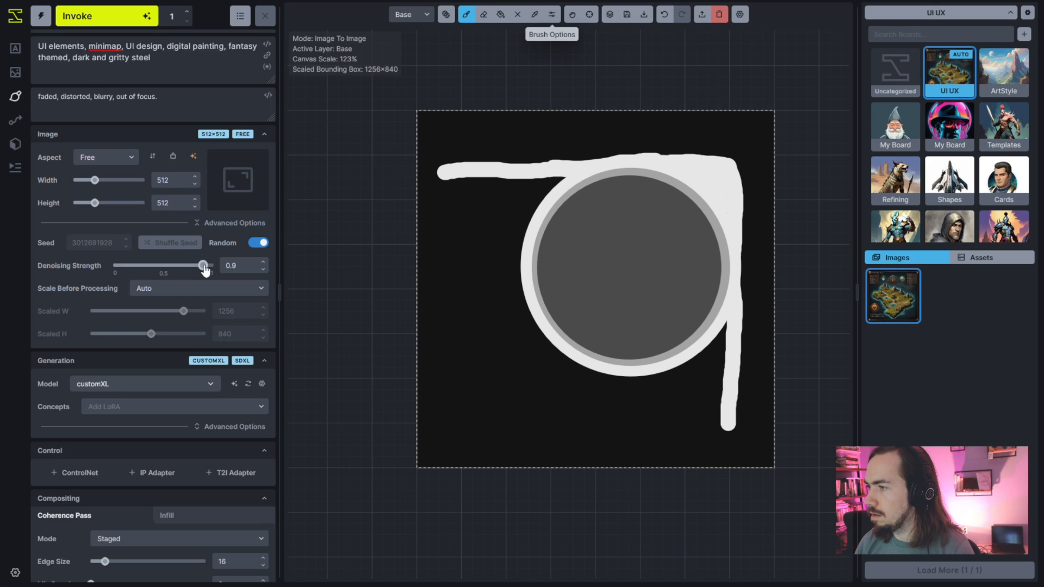
pyautogui.click(178, 65)
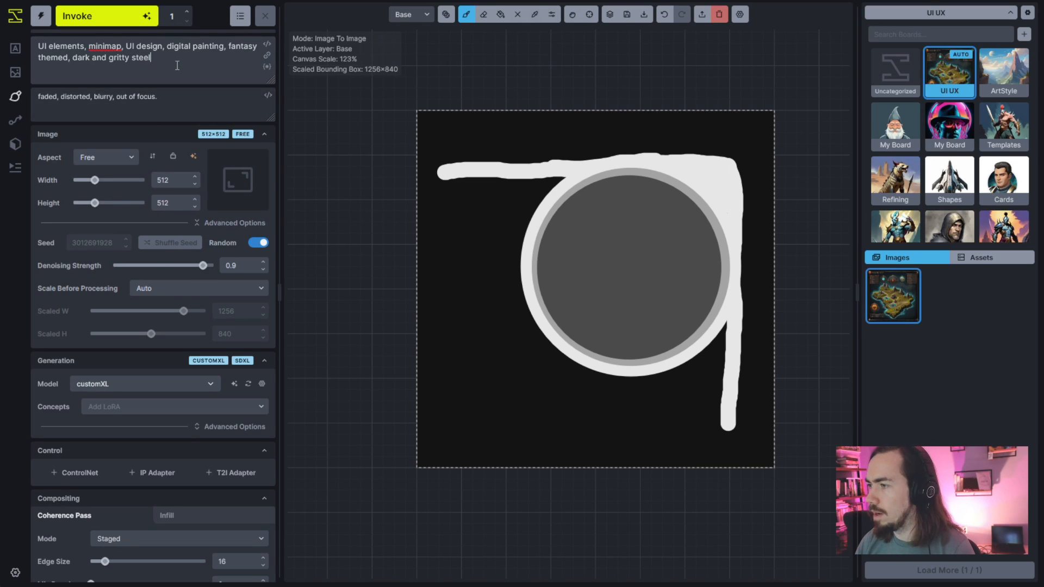
pyautogui.click(113, 17)
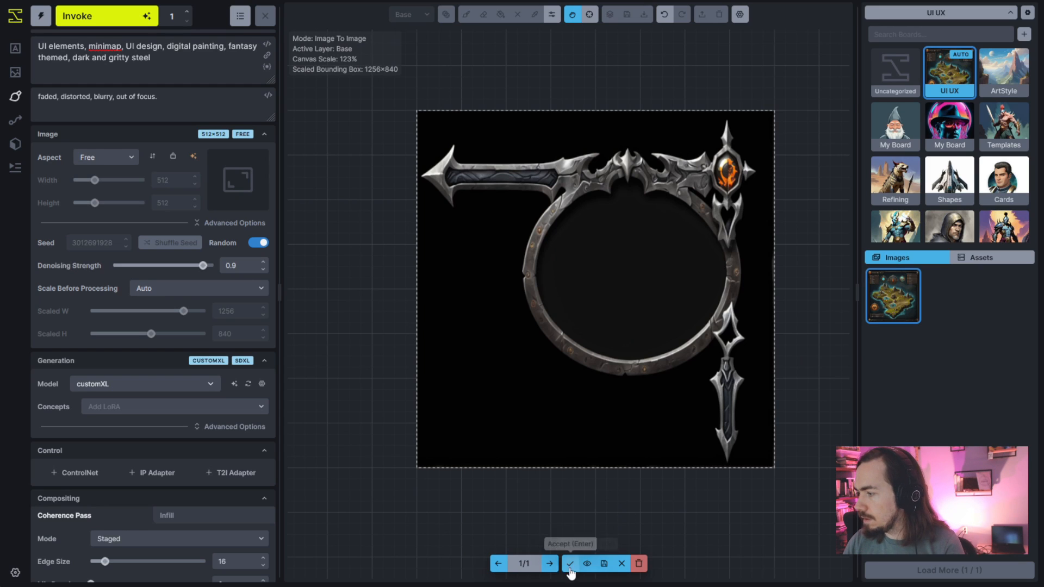
pyautogui.click(569, 563)
# On the mask layer, mask the ring's lower-right joint and the bar and pendant around the upper-right gem with a smaller brush
pyautogui.press('v')
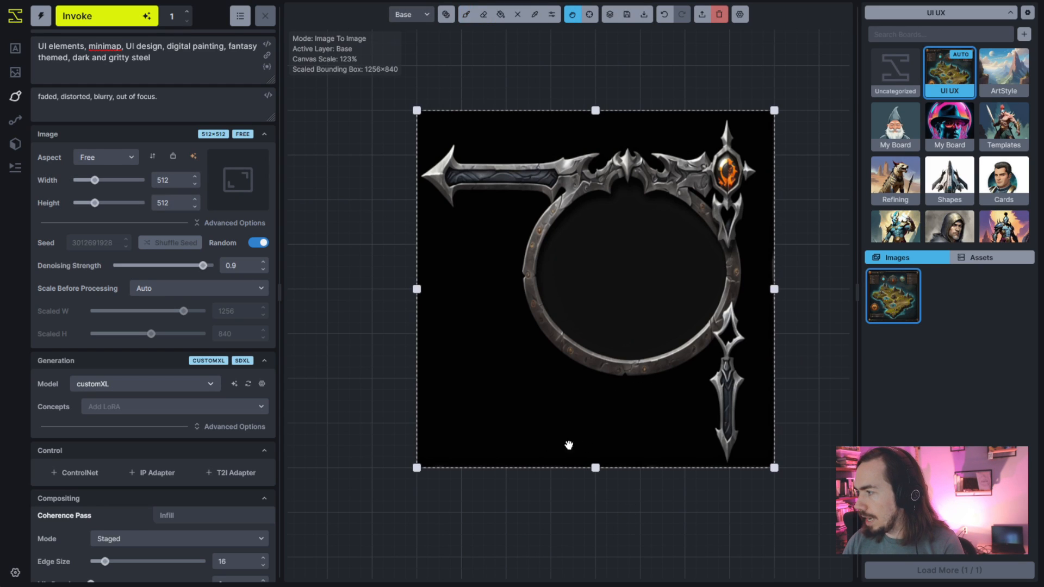
pyautogui.press('q')
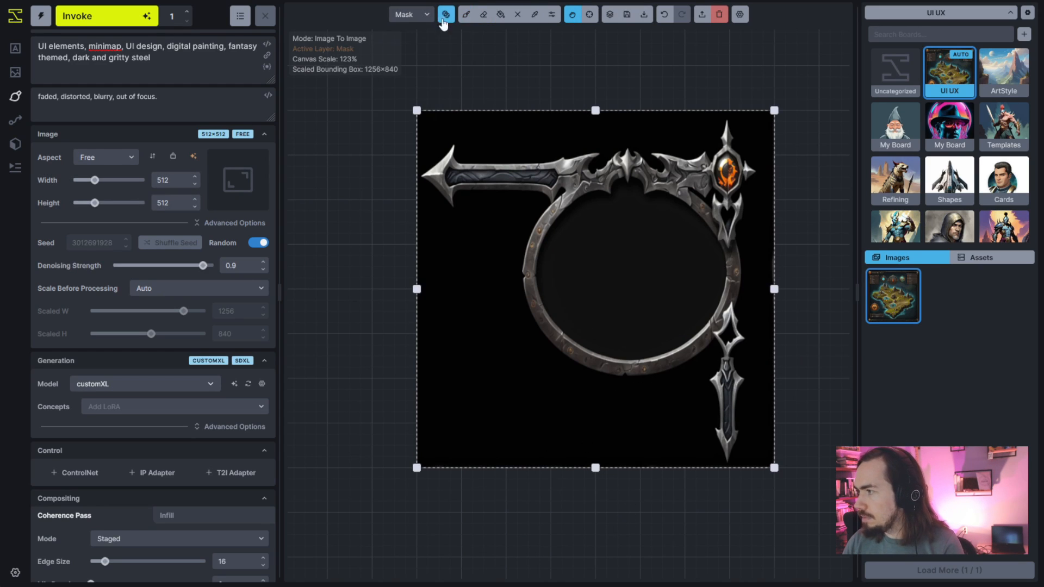
pyautogui.press('b')
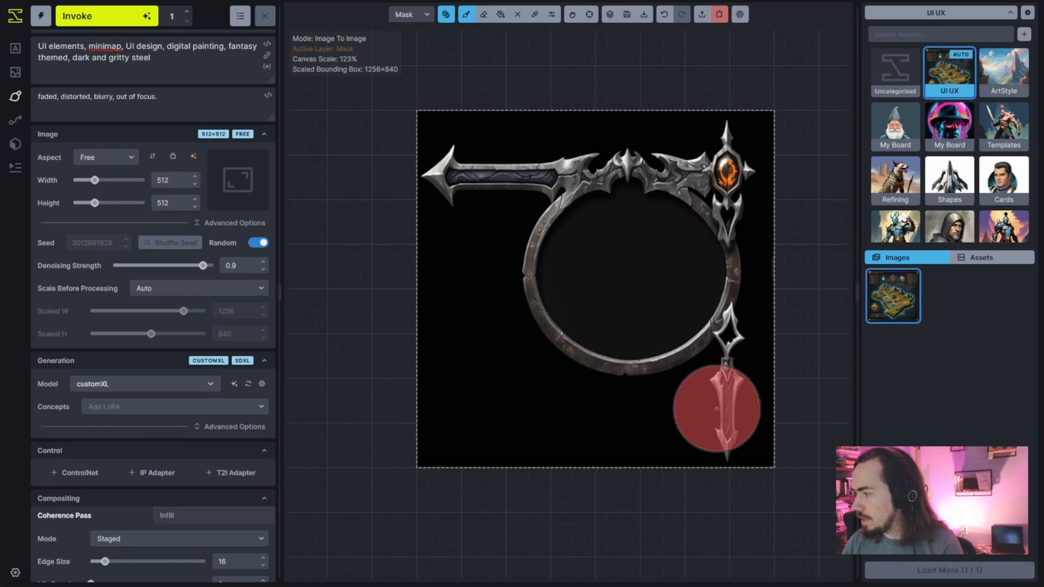
pyautogui.press('[')
pyautogui.press('[')
pyautogui.press('[')
pyautogui.press('[')
pyautogui.moveTo(725, 375)
pyautogui.mouseDown()
pyautogui.moveTo(734, 312)
pyautogui.moveTo(723, 351)
pyautogui.moveTo(733, 326)
pyautogui.mouseUp()
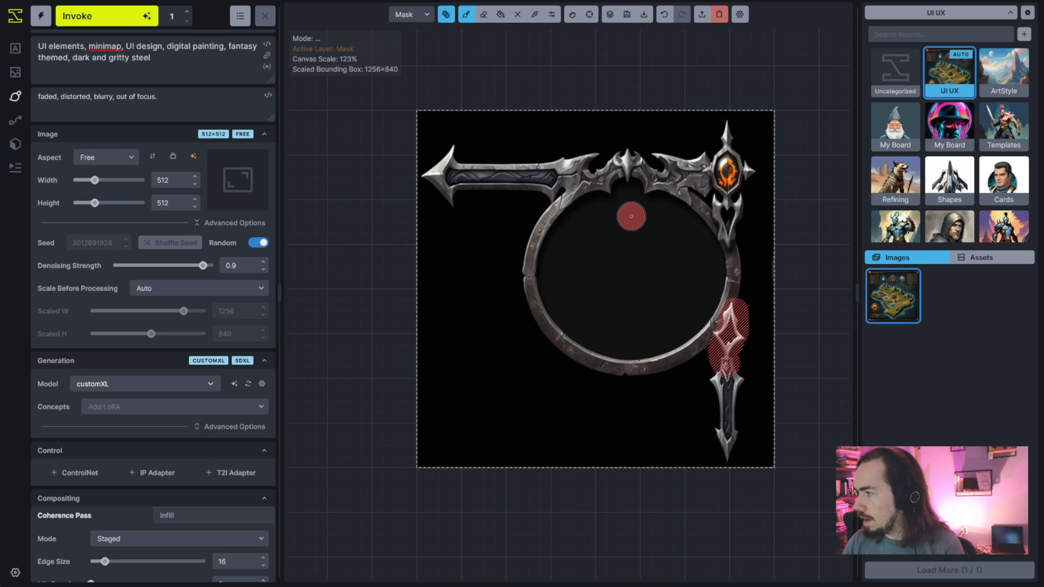
pyautogui.moveTo(727, 250)
pyautogui.mouseDown()
pyautogui.moveTo(719, 211)
pyautogui.moveTo(740, 210)
pyautogui.moveTo(667, 180)
pyautogui.moveTo(666, 156)
pyautogui.moveTo(696, 158)
pyautogui.mouseUp()
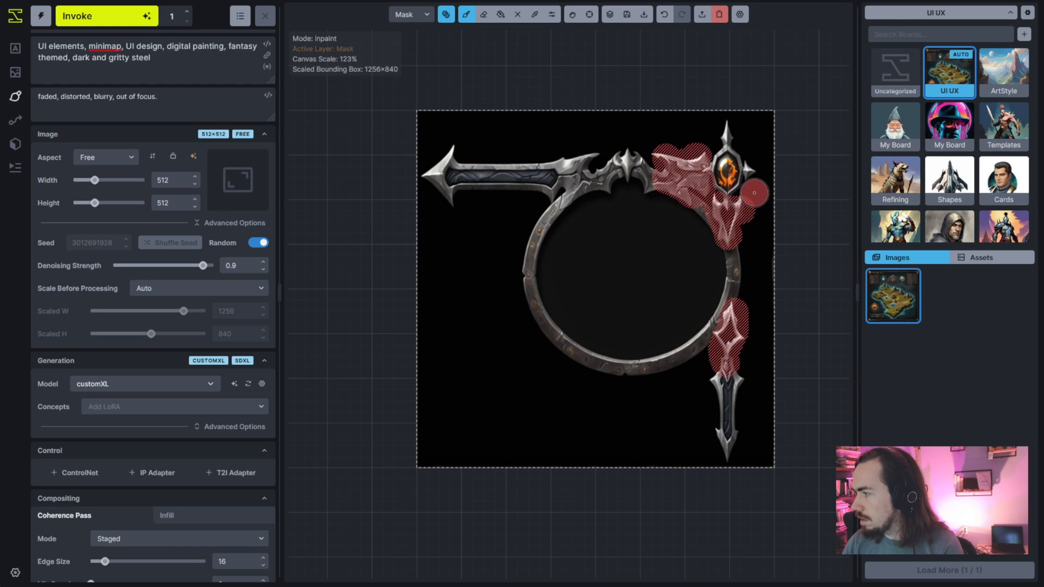
# Shrink the bounding box to 320×448 around the frame's right portion and extend the mask over the orange gem ornament
pyautogui.press('v')
pyautogui.moveTo(414, 470); pyautogui.dragTo(527, 396)
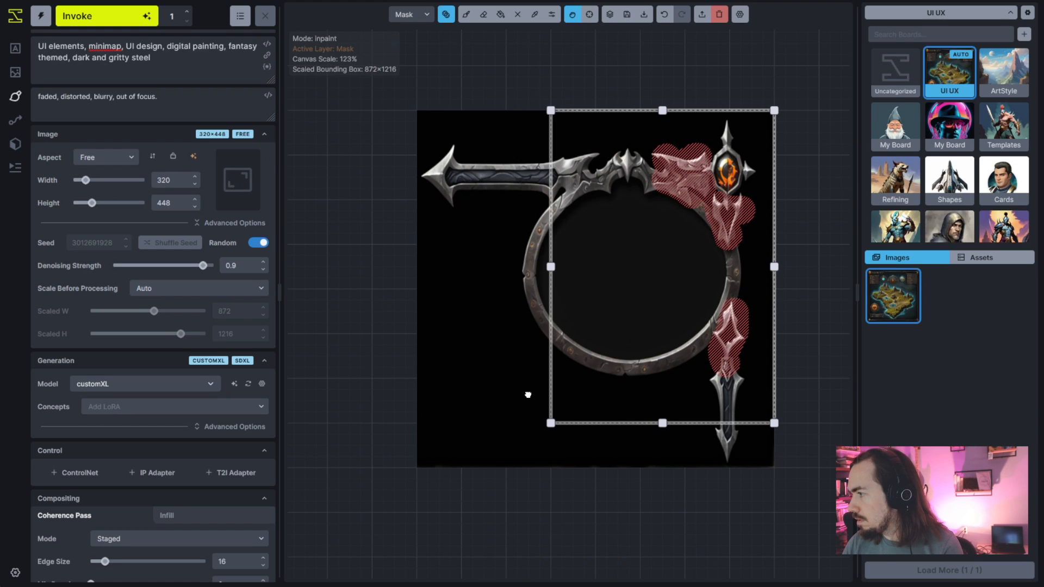
pyautogui.press('b')
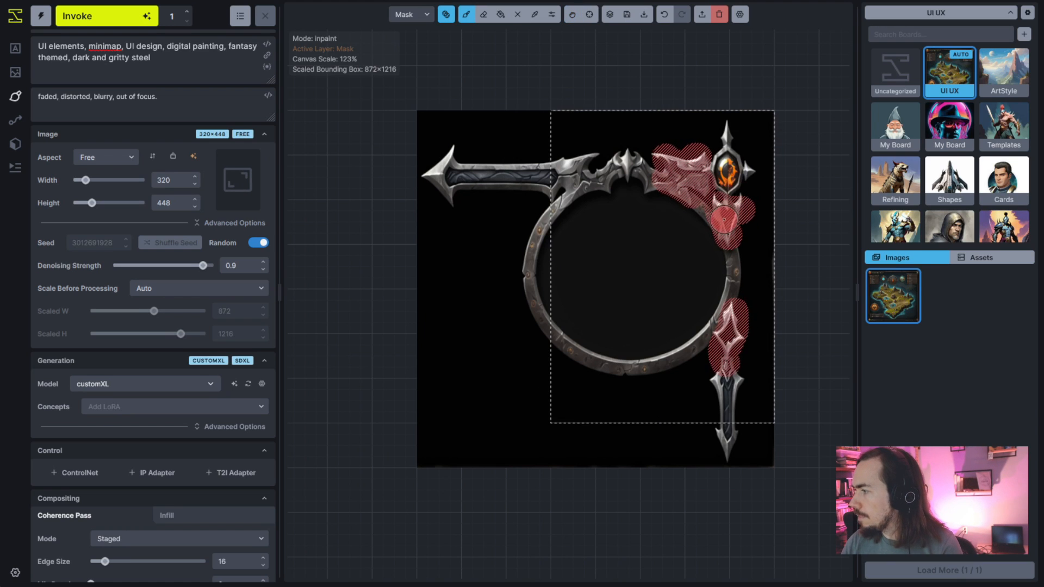
pyautogui.scroll(3, 727, 220)
pyautogui.moveTo(728, 179)
pyautogui.mouseDown()
pyautogui.moveTo(723, 146)
pyautogui.moveTo(728, 101)
pyautogui.moveTo(752, 113)
pyautogui.mouseUp()
pyautogui.scroll(-3, 753, 353)
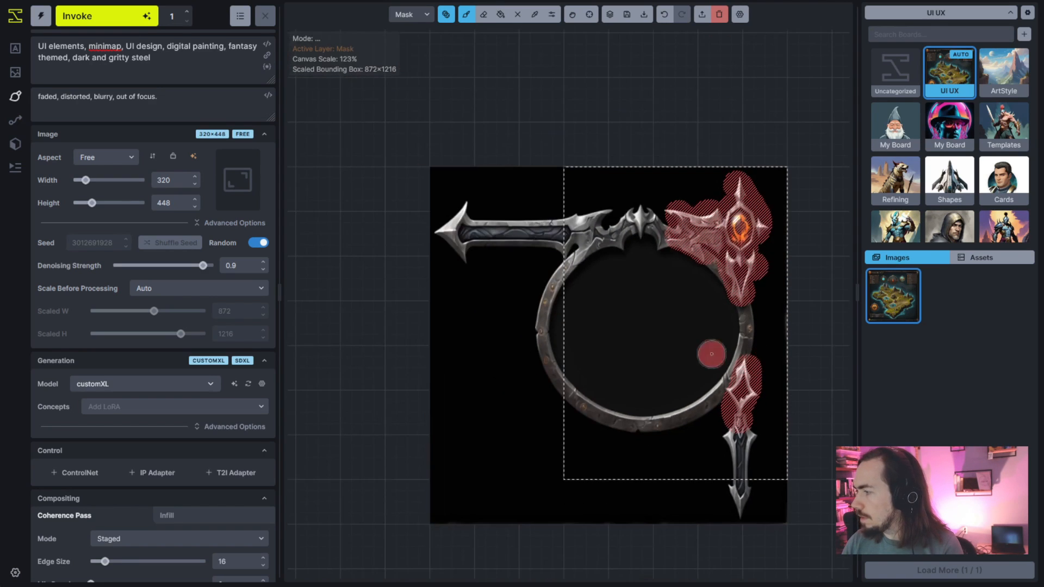
# Set the denoising strength to 0.7, regenerate the masked areas and accept the result onto the canvas
pyautogui.moveTo(203, 266); pyautogui.dragTo(183, 267)
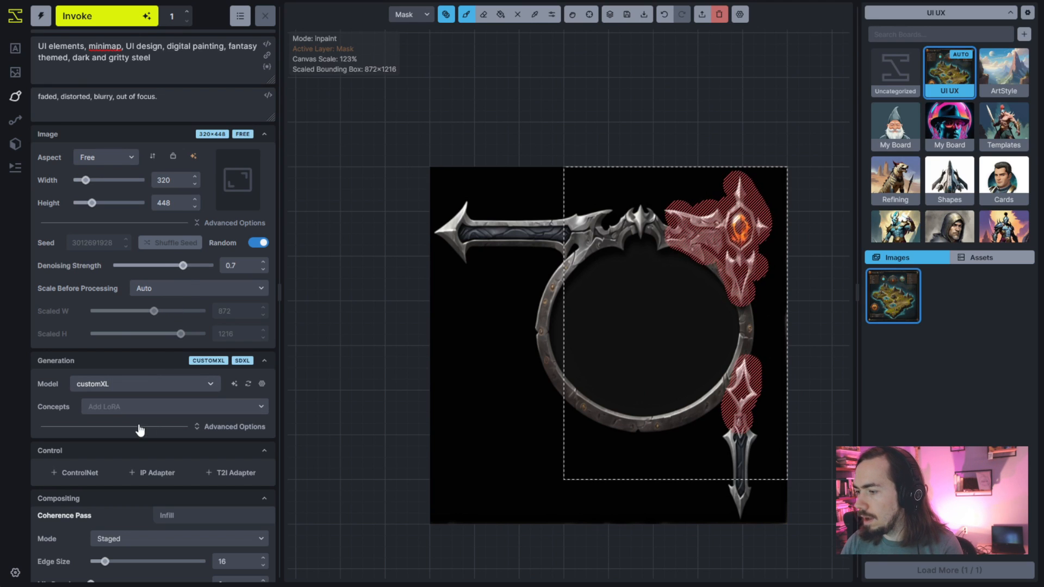
pyautogui.click(100, 15)
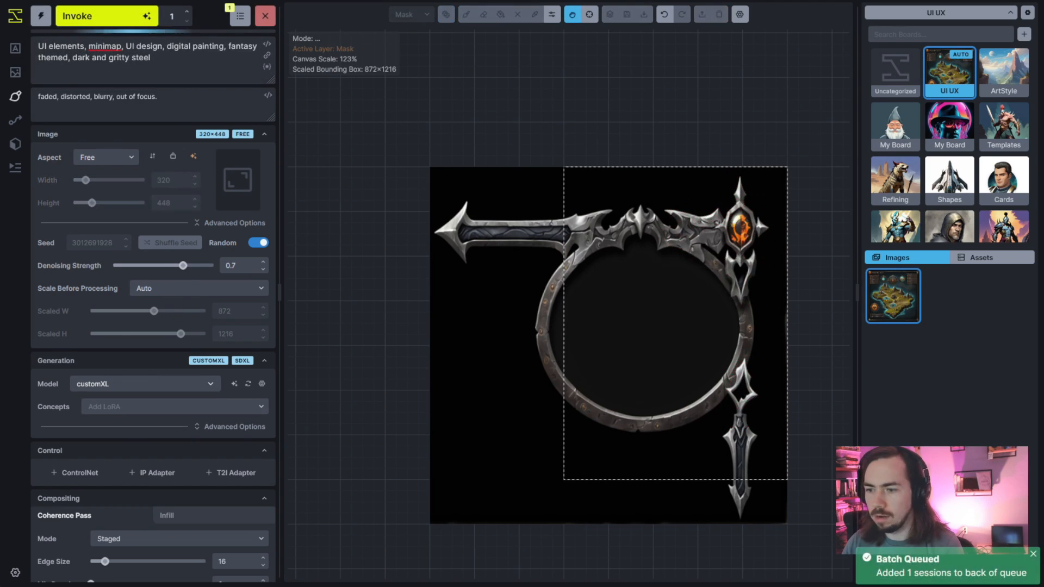
pyautogui.scroll(2, 801, 358)
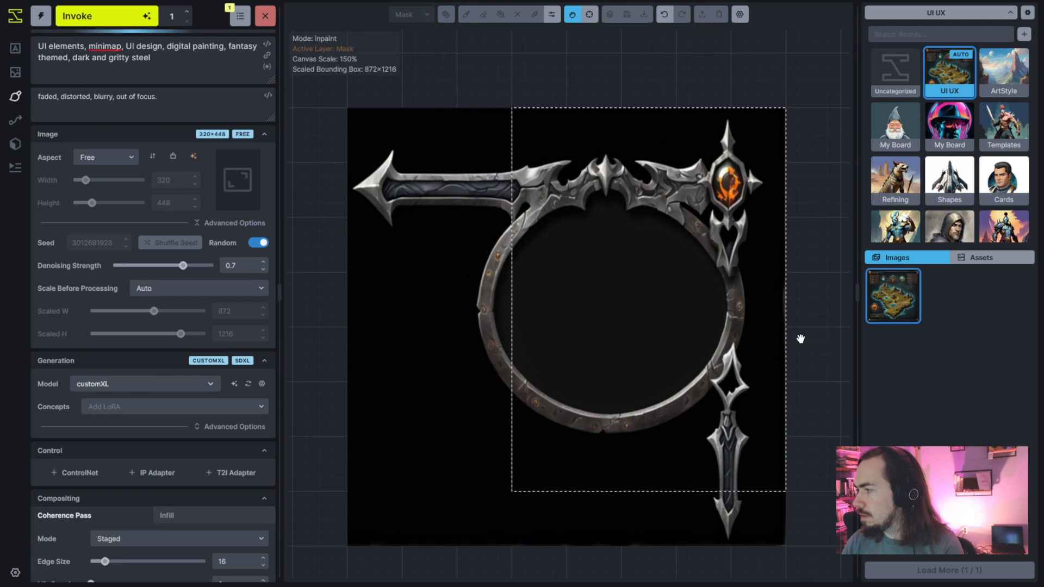
pyautogui.scroll(1, 743, 331)
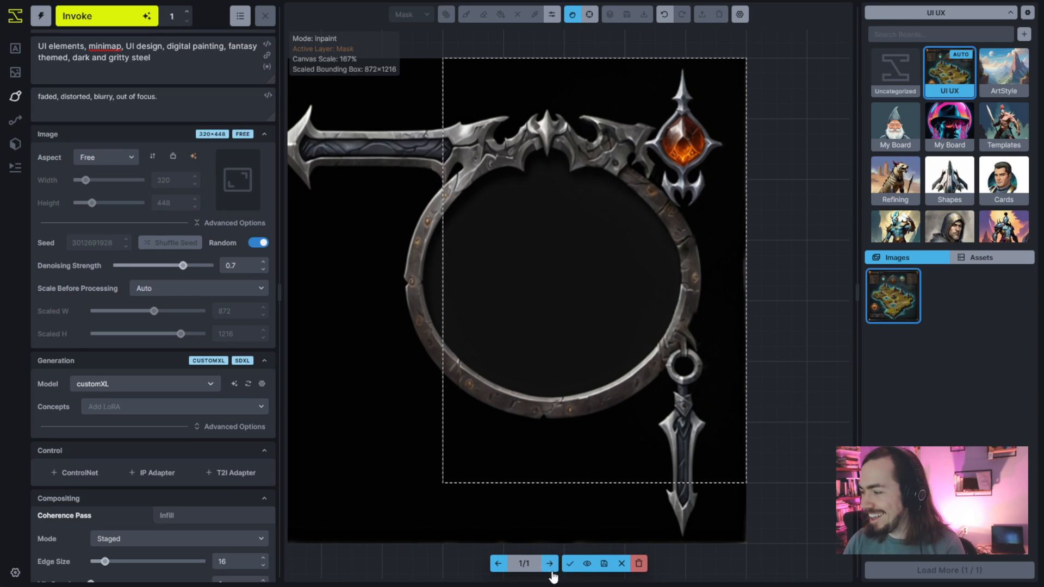
pyautogui.click(567, 566)
# Enlarge the bounding box to 512×512 around the whole minimap frame and save the canvas image to the gallery
pyautogui.scroll(-2, 573, 475)
pyautogui.moveTo(525, 453); pyautogui.dragTo(367, 488)
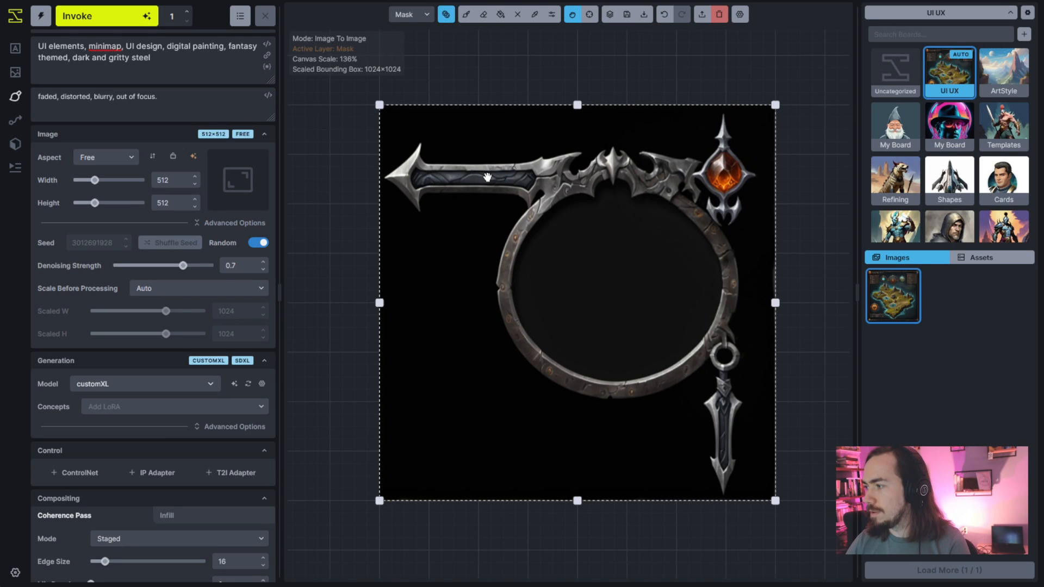
pyautogui.scroll(3, 515, 186)
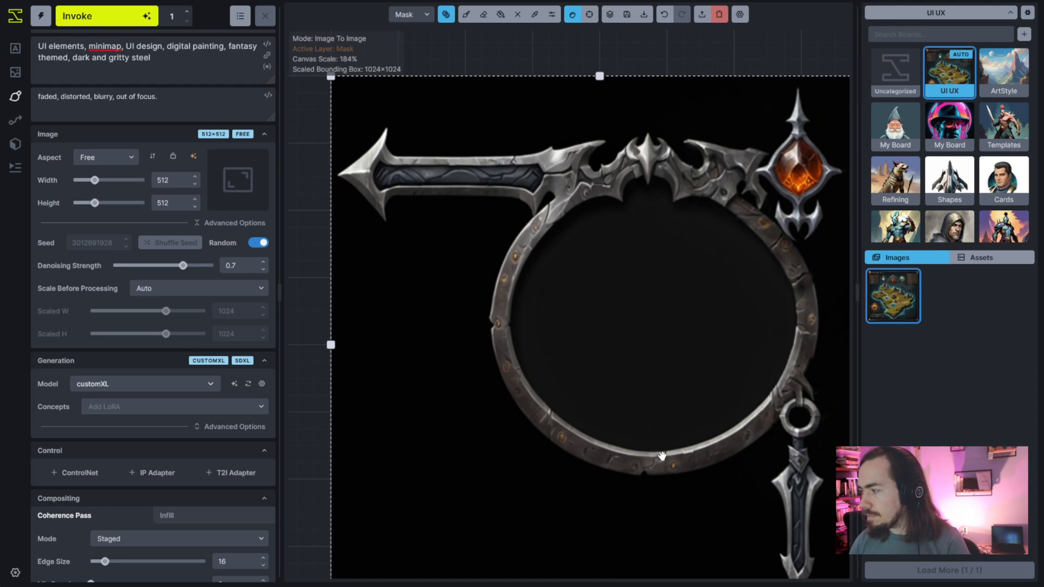
pyautogui.scroll(-2, 661, 455)
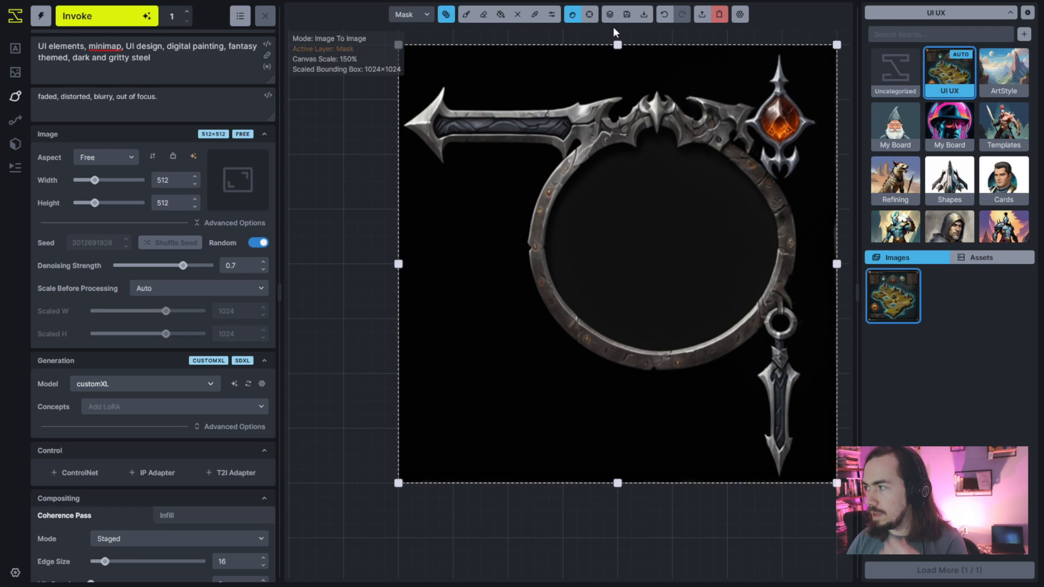
pyautogui.click(628, 17)
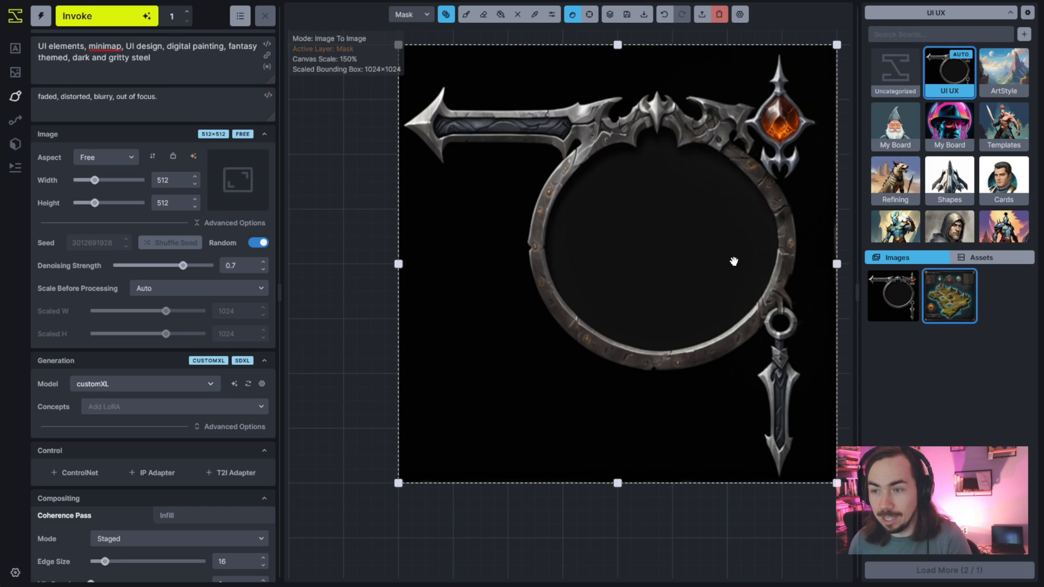
# Examine the minimap frame's details up close, from the central spike and left bar to the gem and hanging blade
pyautogui.scroll(1, 742, 359)
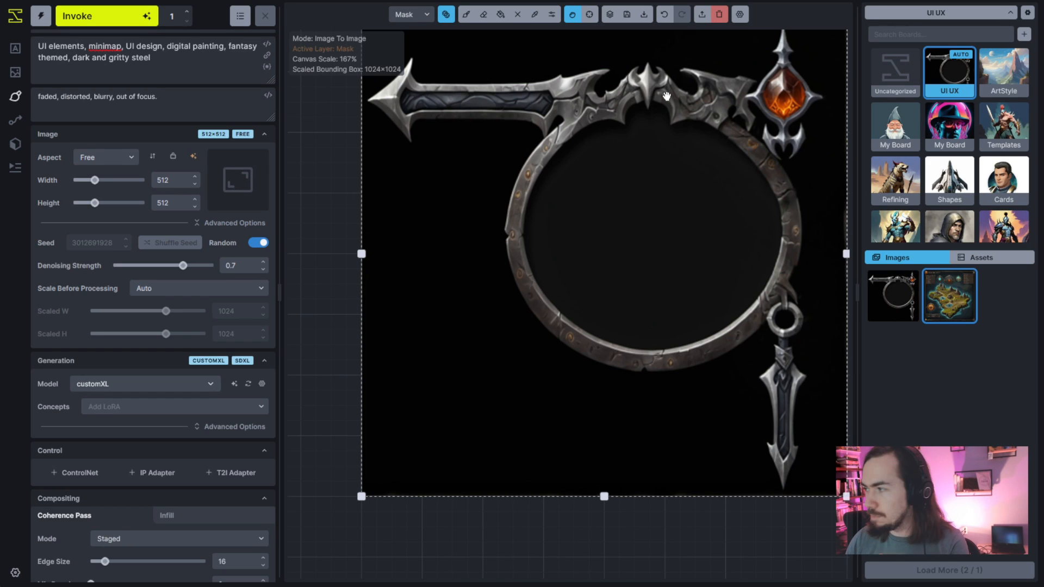
pyautogui.scroll(2, 655, 106)
pyautogui.scroll(10, 660, 108)
pyautogui.moveTo(715, 217); pyautogui.dragTo(509, 159)
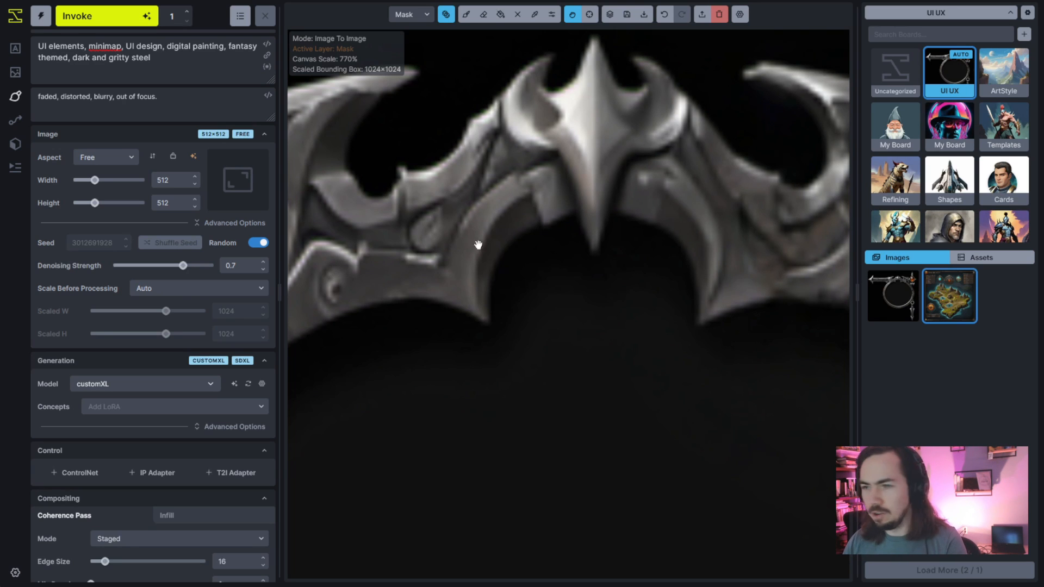
pyautogui.scroll(-5, 424, 298)
pyautogui.scroll(-3, 599, 272)
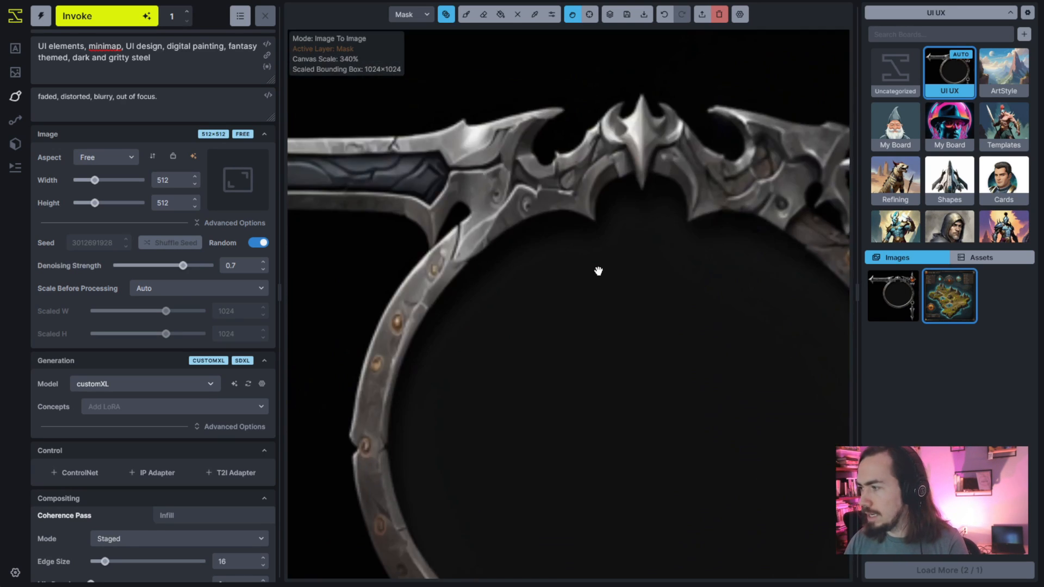
pyautogui.moveTo(545, 272); pyautogui.dragTo(563, 280)
pyautogui.moveTo(445, 263); pyautogui.dragTo(473, 260)
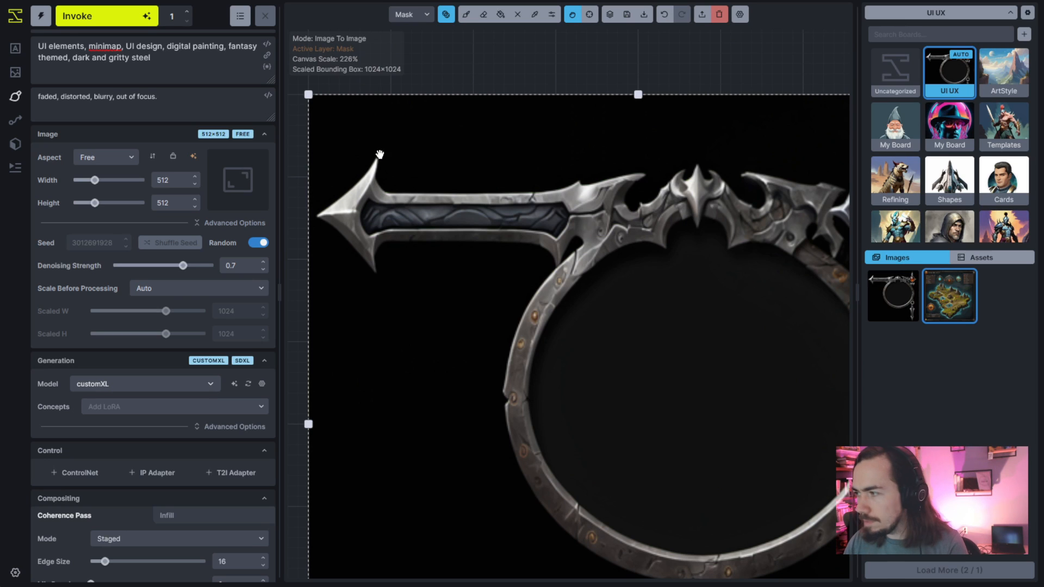
pyautogui.moveTo(742, 273); pyautogui.dragTo(702, 194)
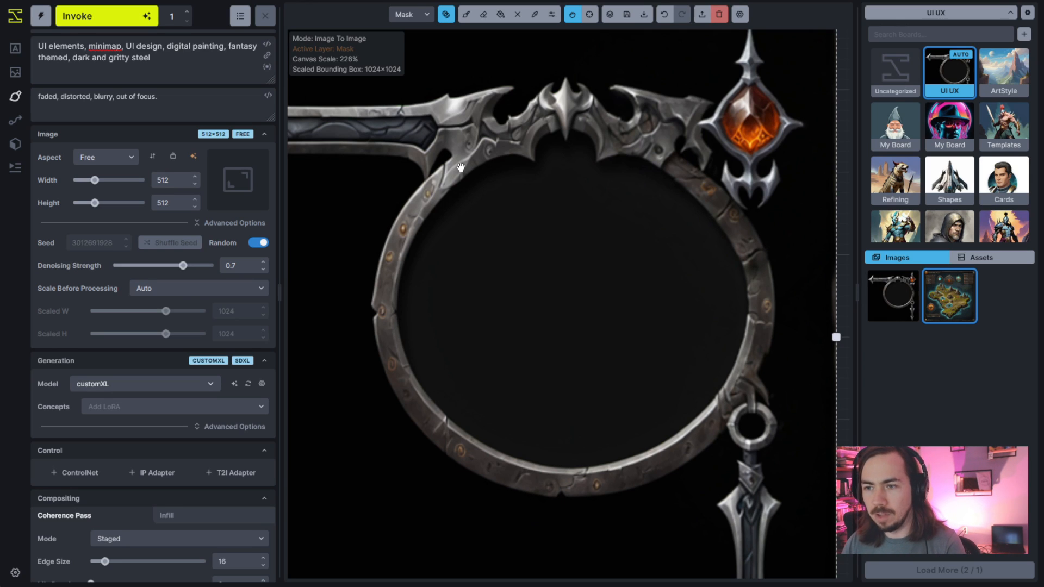
pyautogui.scroll(-2, 646, 465)
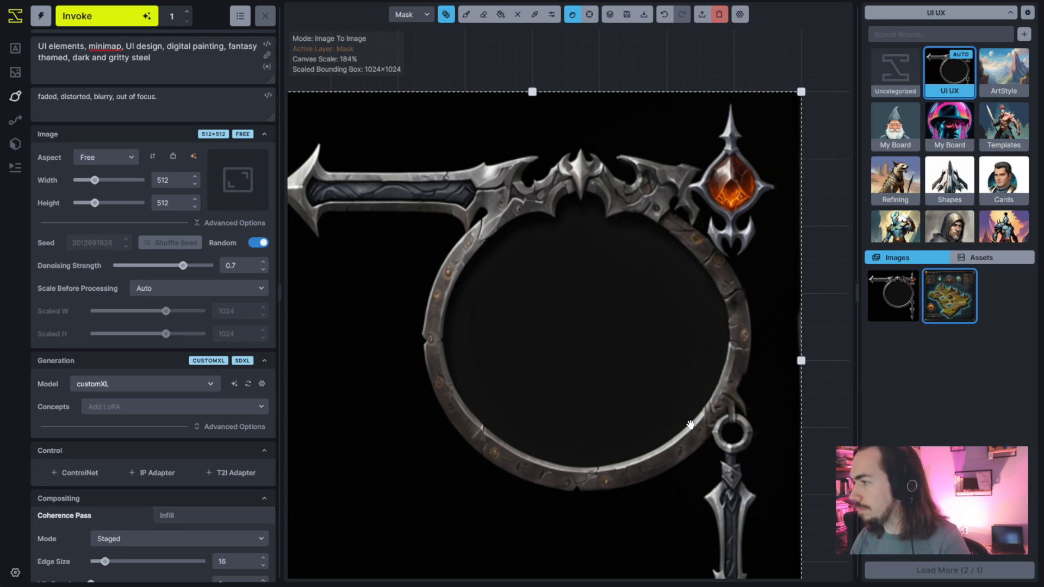
pyautogui.moveTo(578, 356); pyautogui.dragTo(658, 296)
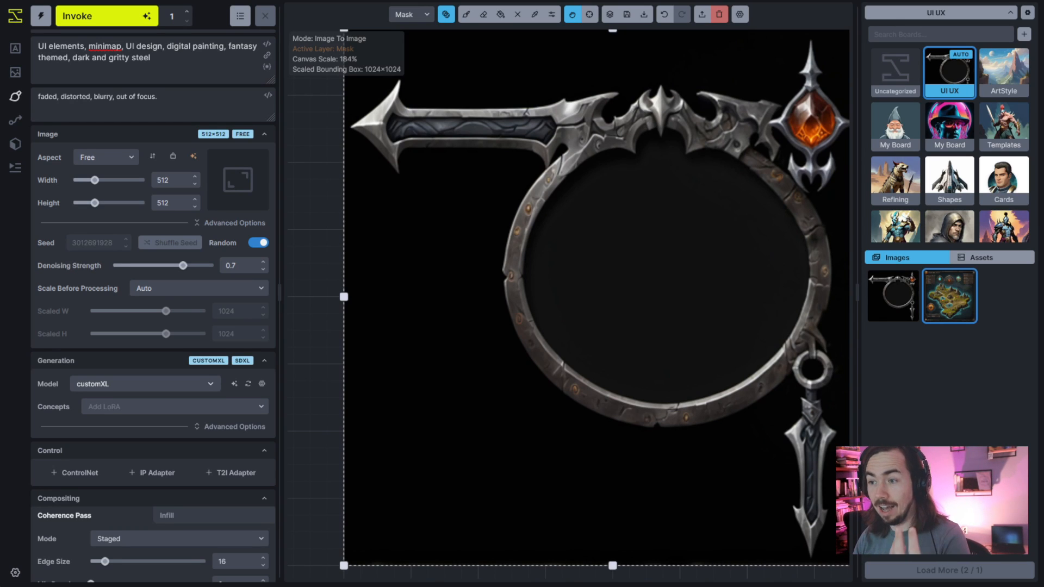
# Switch to text-to-image generation and replace "minimap" with "quickbar design" in the positive prompt
pyautogui.click(16, 52)
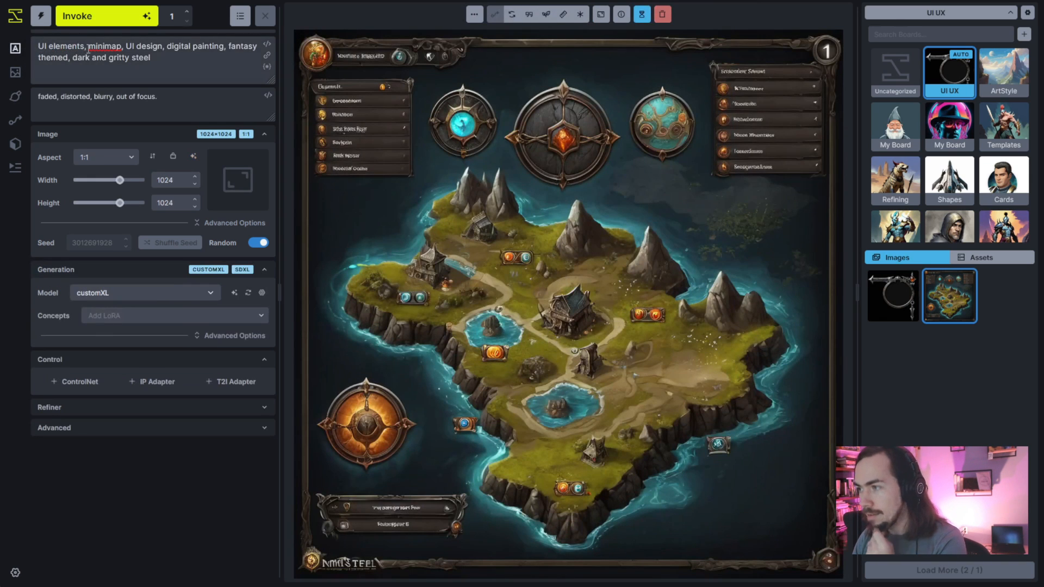
pyautogui.doubleClick(104, 46)
pyautogui.write('quickbar design')
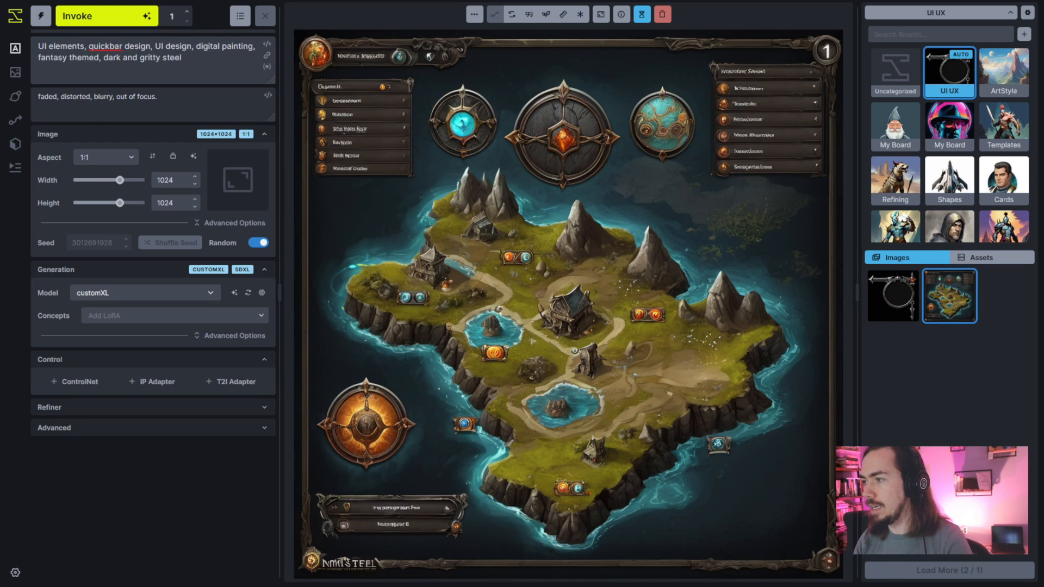
# Add an IP Adapter with the saved minimap frame as its reference image, set its weight to 0.45 and view the reference enlarged
pyautogui.click(153, 382)
pyautogui.click(154, 433)
pyautogui.click(131, 530)
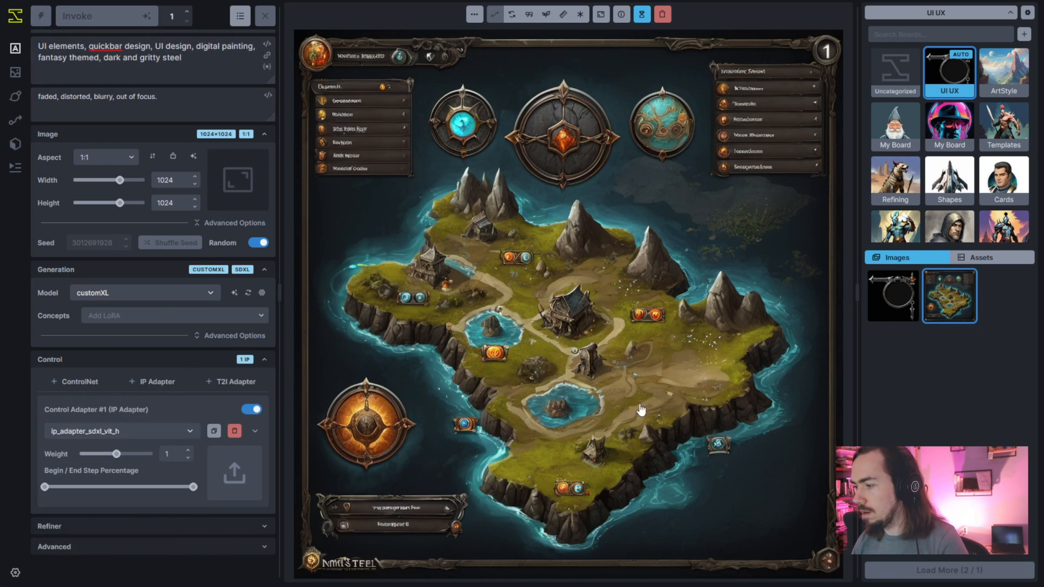
pyautogui.moveTo(717, 446); pyautogui.dragTo(234, 473)
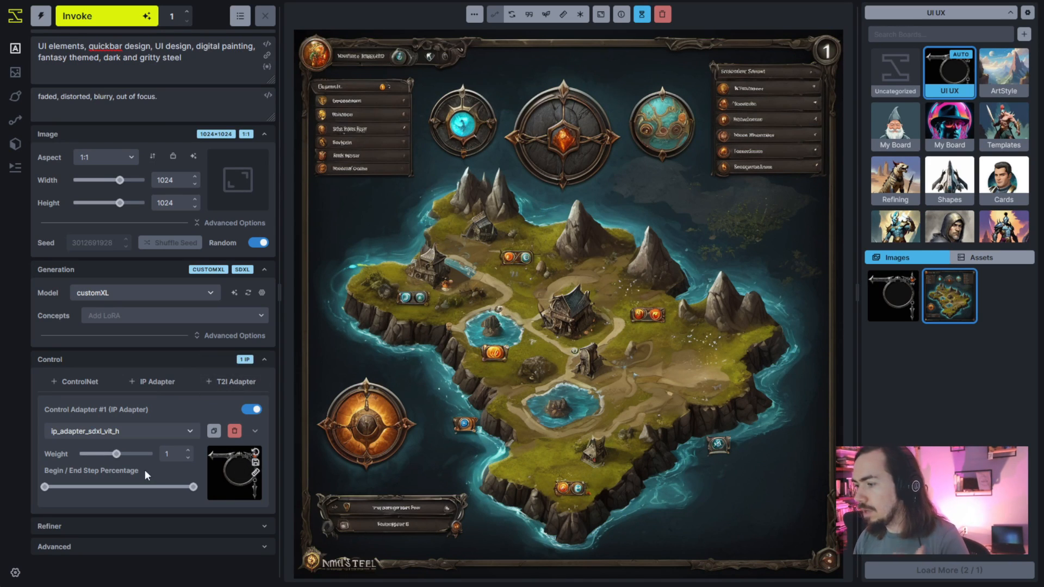
pyautogui.moveTo(116, 455); pyautogui.dragTo(97, 461)
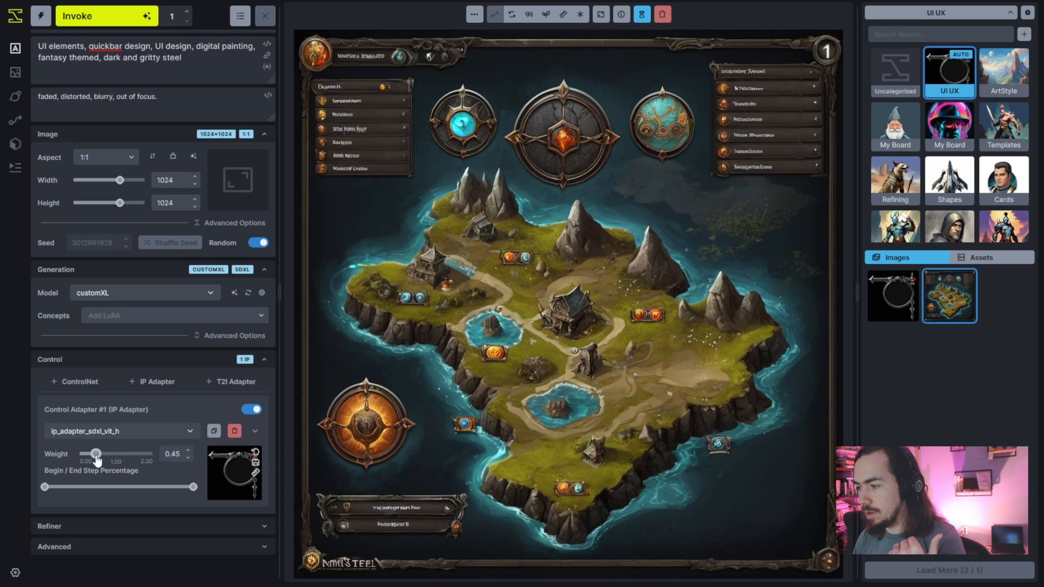
pyautogui.click(255, 431)
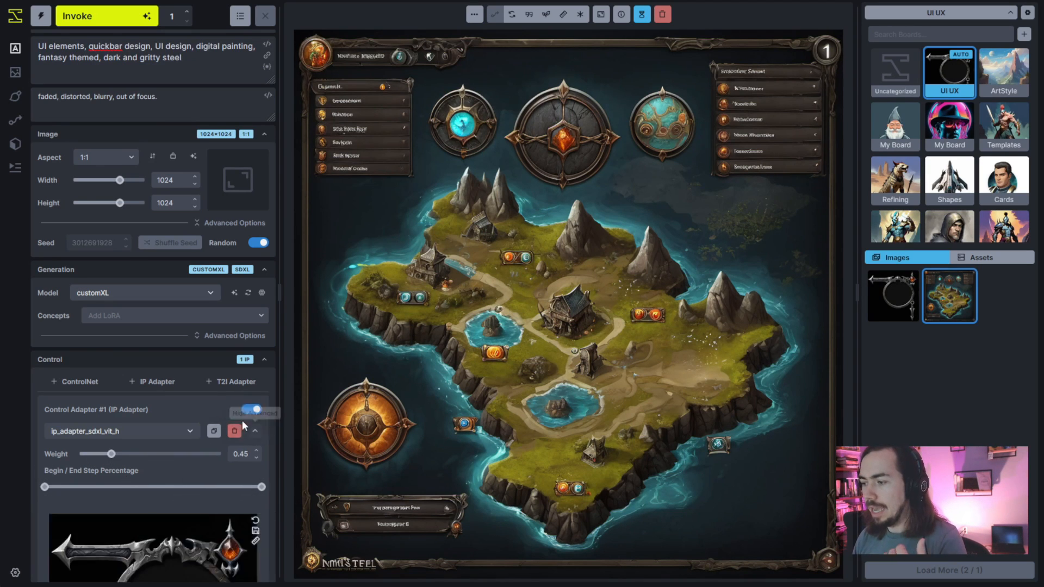
pyautogui.scroll(-4, 242, 426)
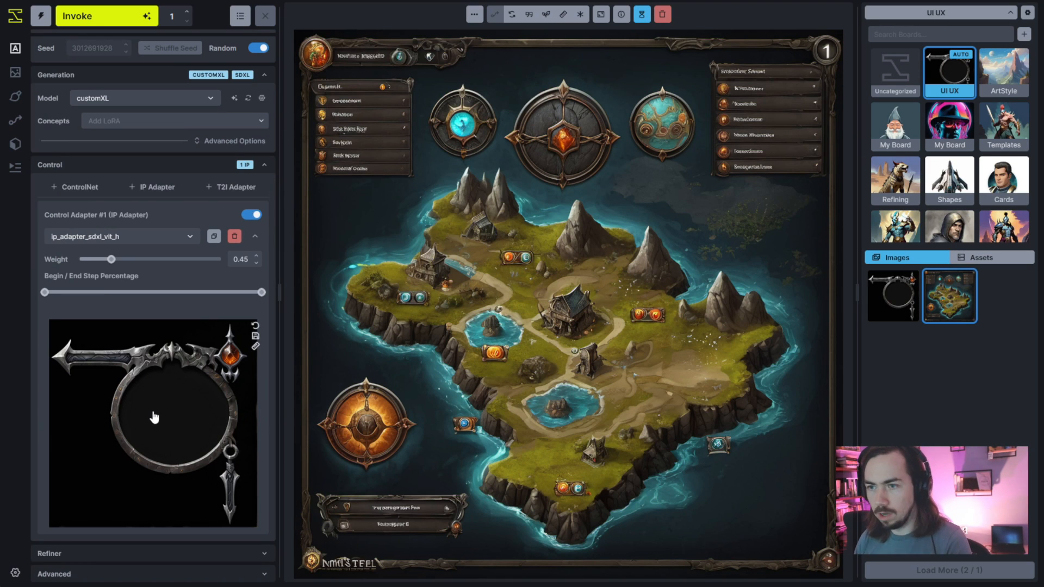
pyautogui.scroll(4, 154, 413)
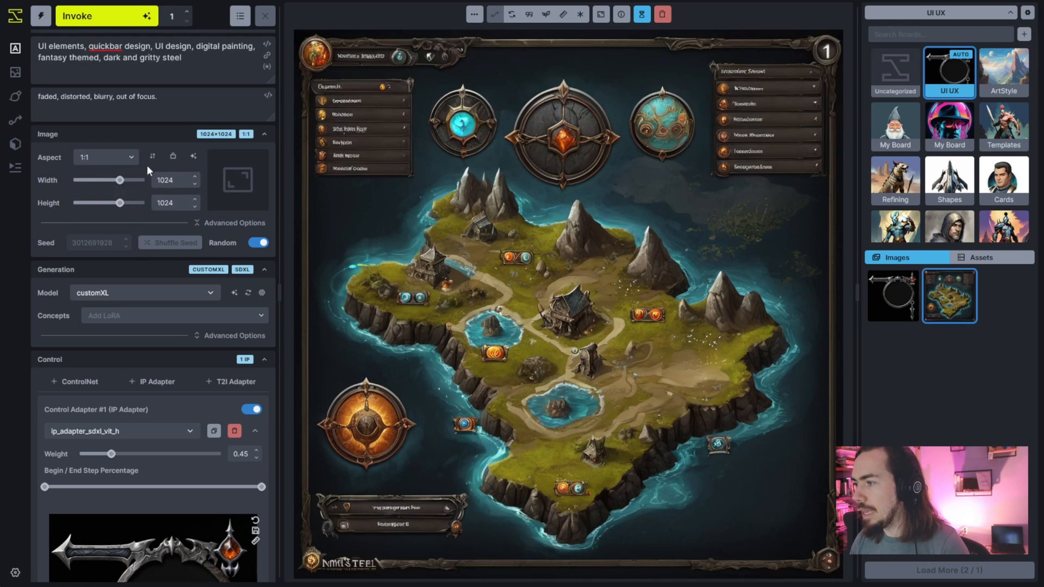
# Set the image aspect ratio to 16:9 and generate the quickbar image
pyautogui.click(118, 159)
pyautogui.click(112, 195)
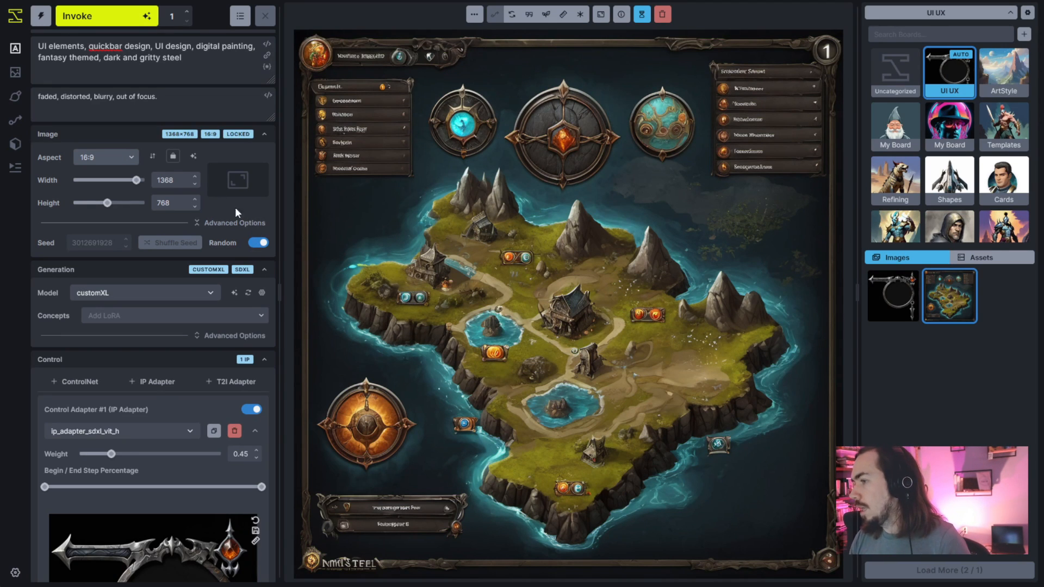
pyautogui.click(101, 20)
# Send the generated quickbar image to the Unified Canvas and widen the bounding box to 1344 × 768 around it
pyautogui.scroll(-3, 186, 296)
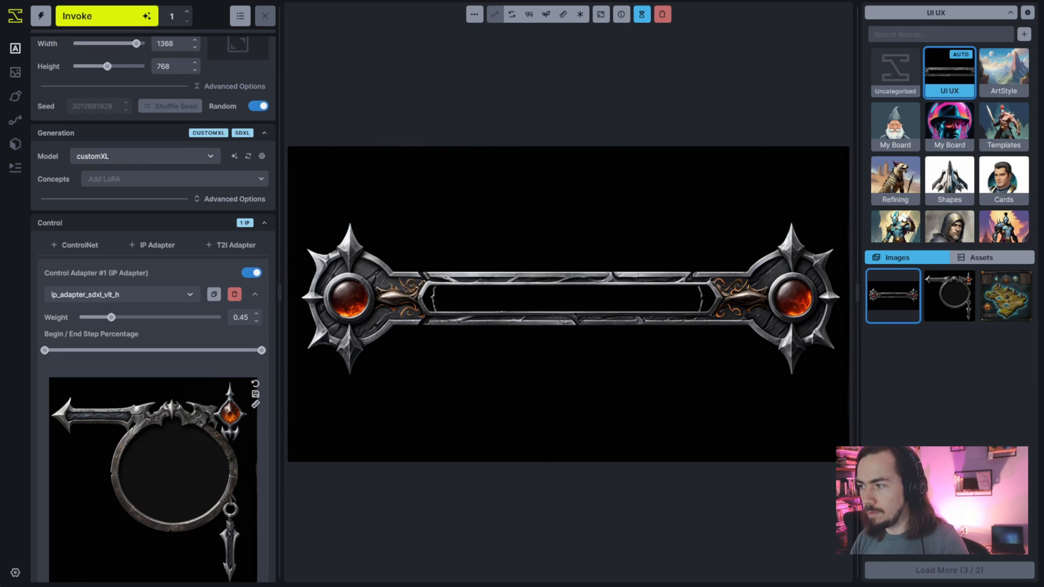
pyautogui.click(234, 199)
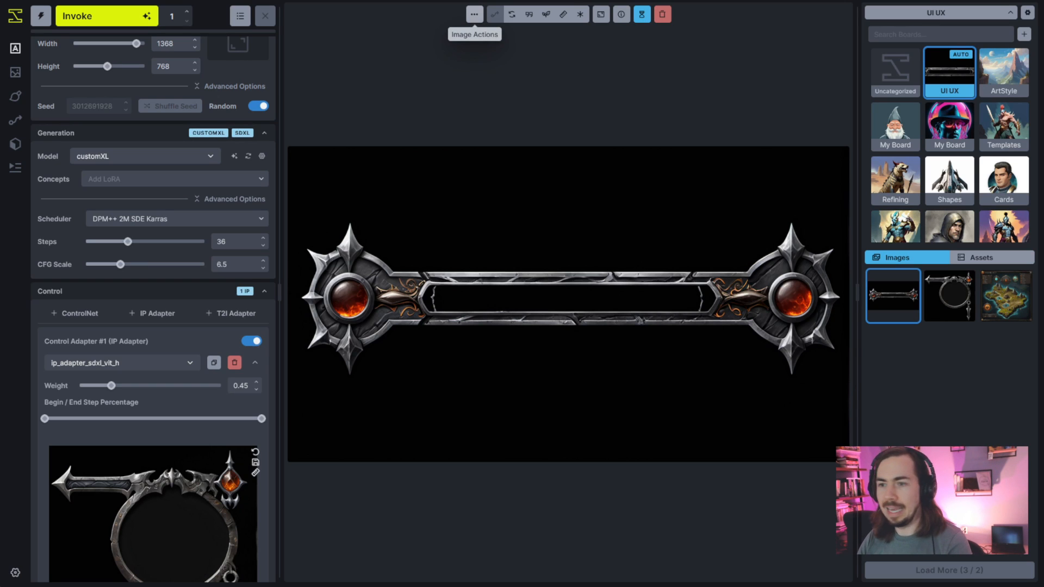
pyautogui.click(474, 14)
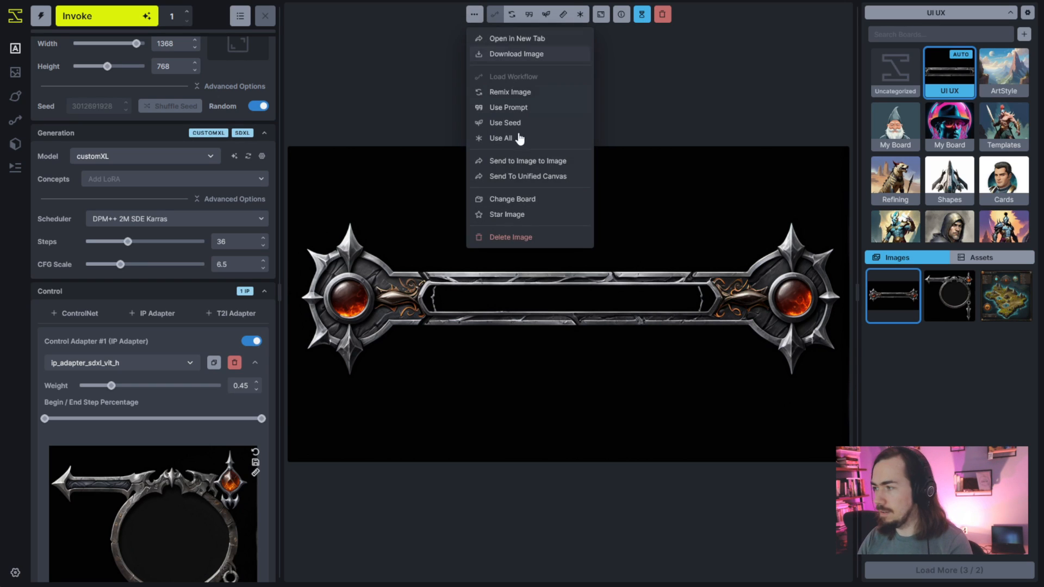
pyautogui.click(539, 183)
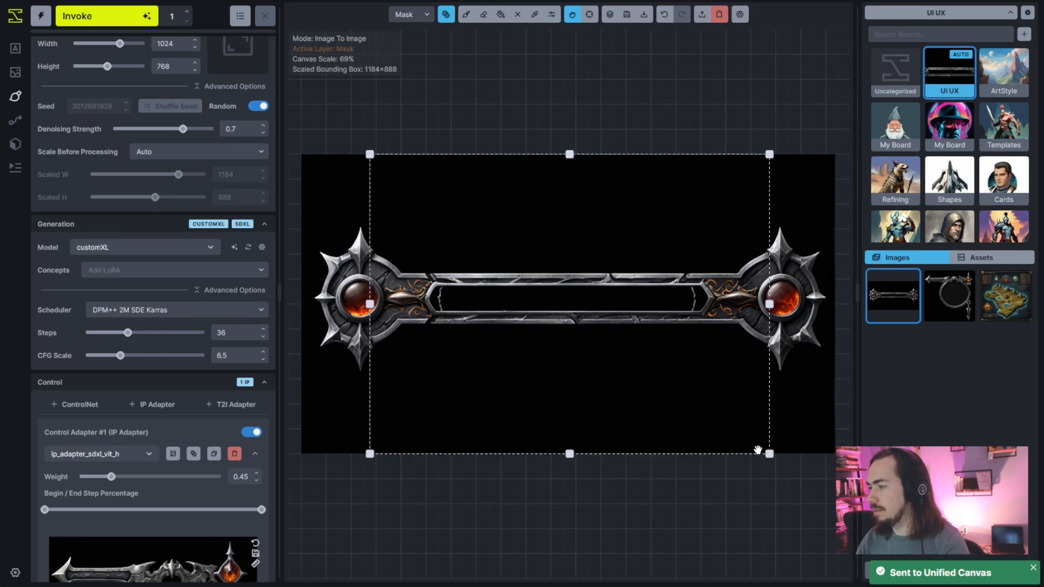
pyautogui.moveTo(710, 467); pyautogui.dragTo(664, 449)
pyautogui.moveTo(721, 301); pyautogui.dragTo(852, 308)
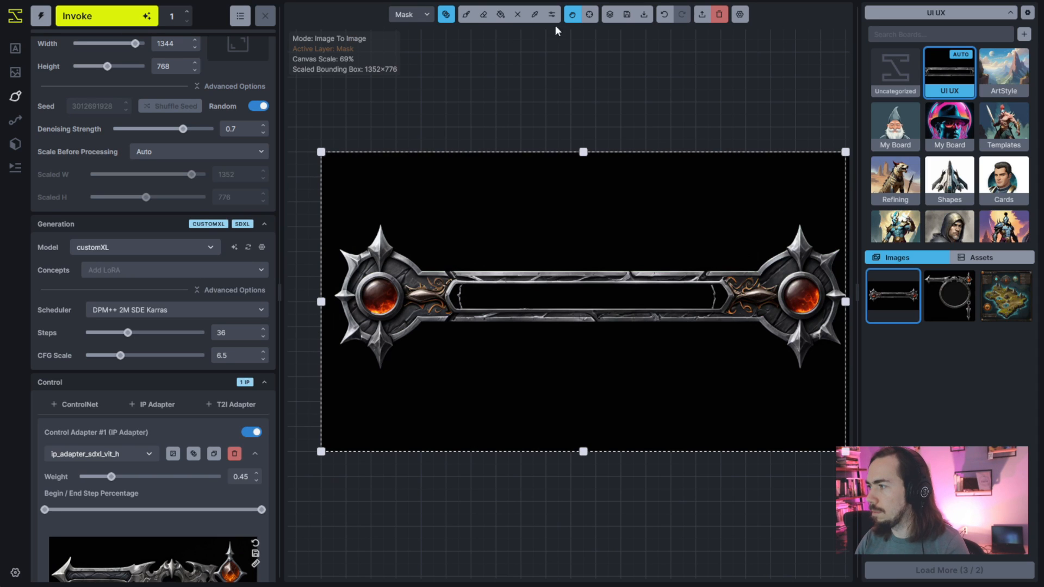
# On the base layer, sample the left gem's dark red and paint a large disc over the gem with an enlarged brush
pyautogui.press('b')
pyautogui.press('q')
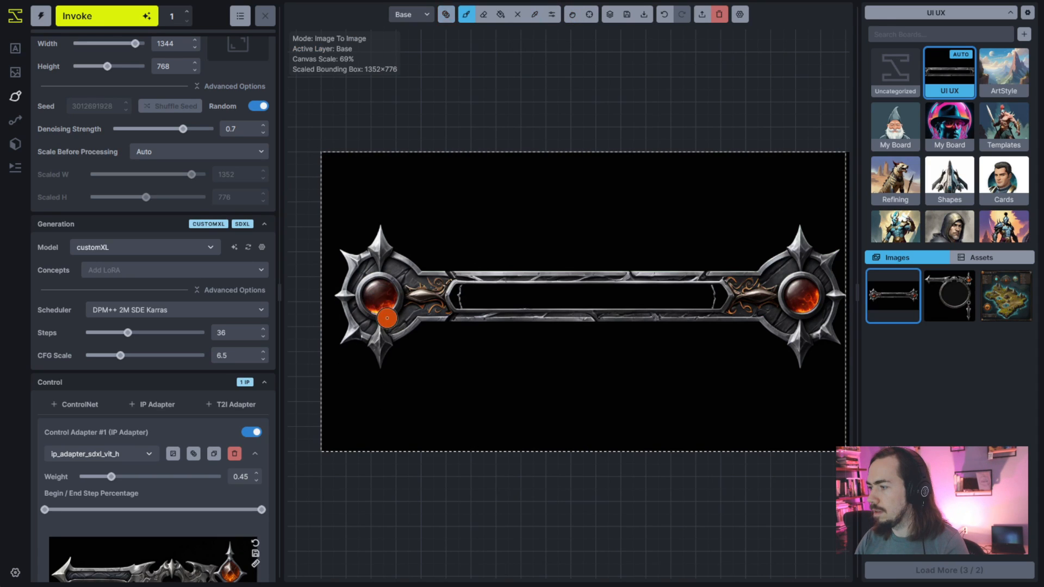
pyautogui.press('c')
pyautogui.click(378, 296)
pyautogui.press('c')
pyautogui.click(380, 305)
pyautogui.press(']')
pyautogui.press(']')
pyautogui.press(']')
pyautogui.press(']')
pyautogui.press(']')
pyautogui.press('[')
pyautogui.press('[')
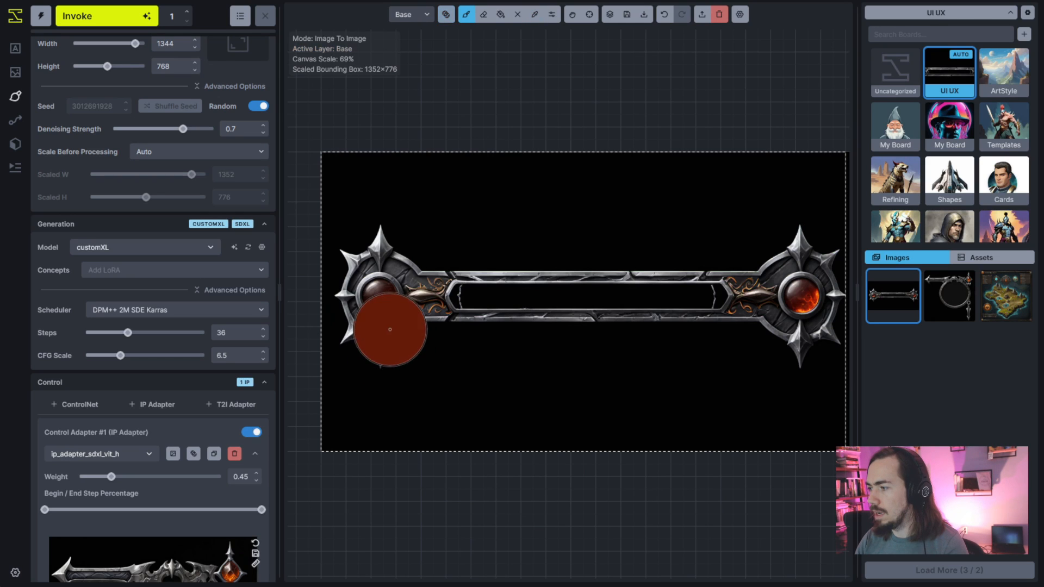
pyautogui.click(385, 297)
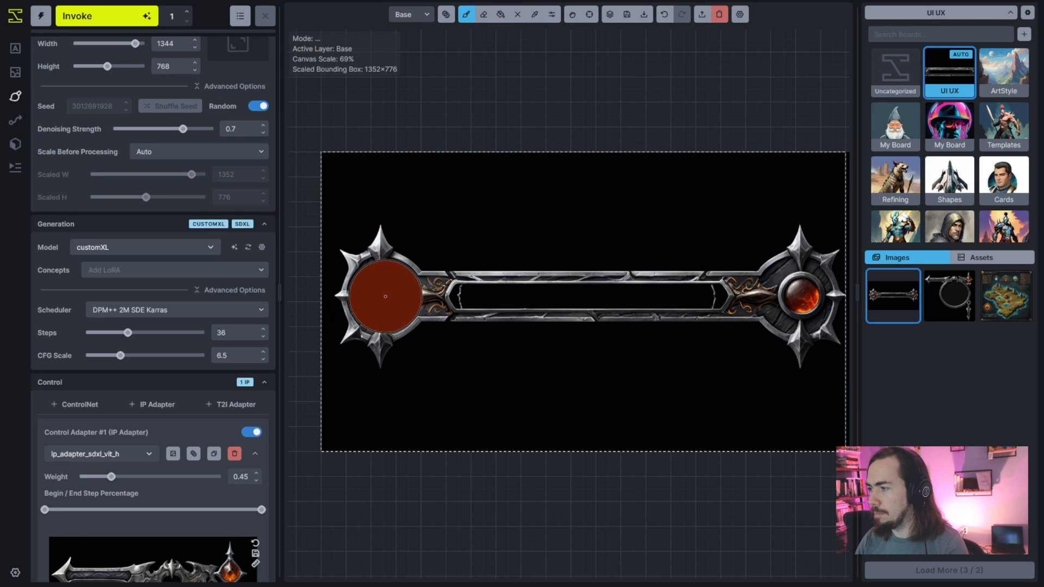
# Set the brush colour to RGB 164, 36, 0 with alpha 0.44 and paint a brighter tint over the left red disc
pyautogui.press('c')
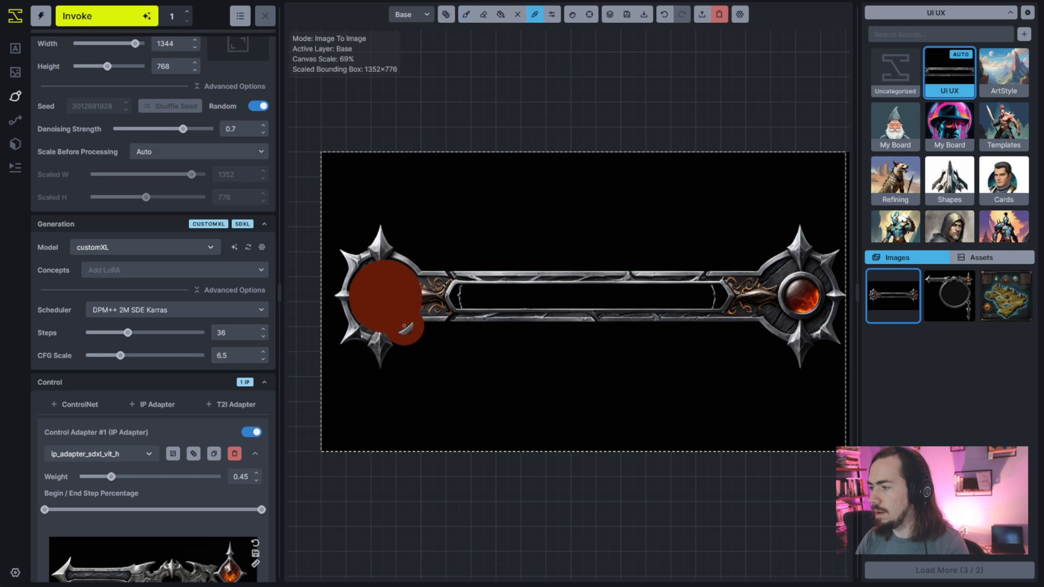
pyautogui.click(552, 14)
pyautogui.moveTo(647, 82); pyautogui.dragTo(684, 88)
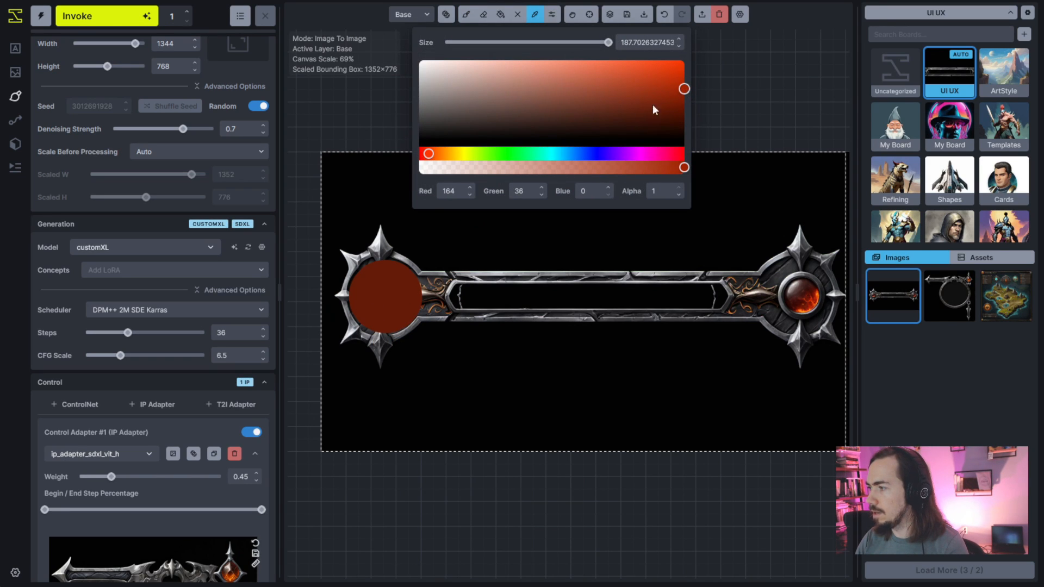
pyautogui.click(466, 15)
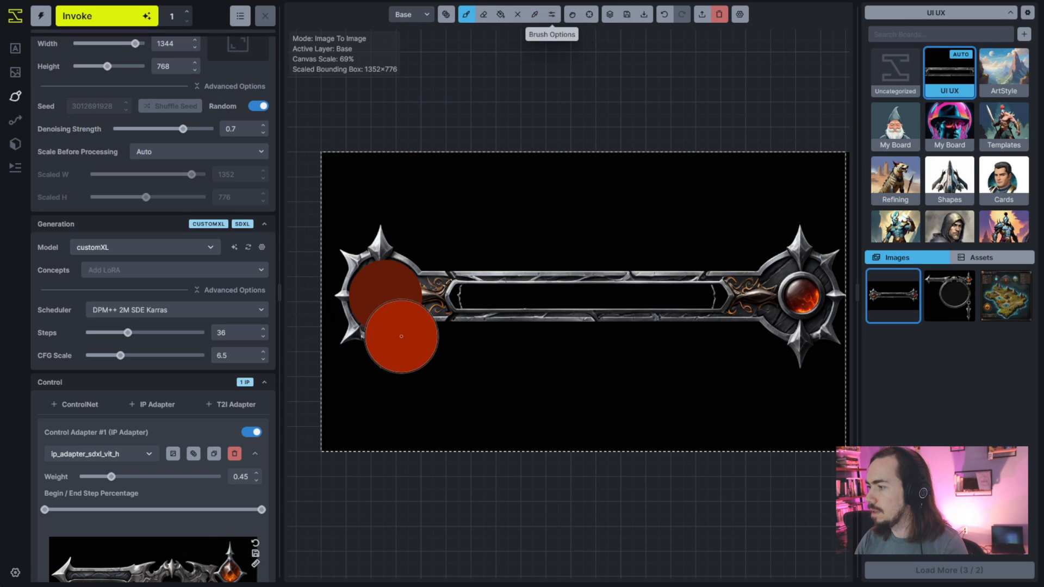
pyautogui.click(551, 14)
pyautogui.click(536, 167)
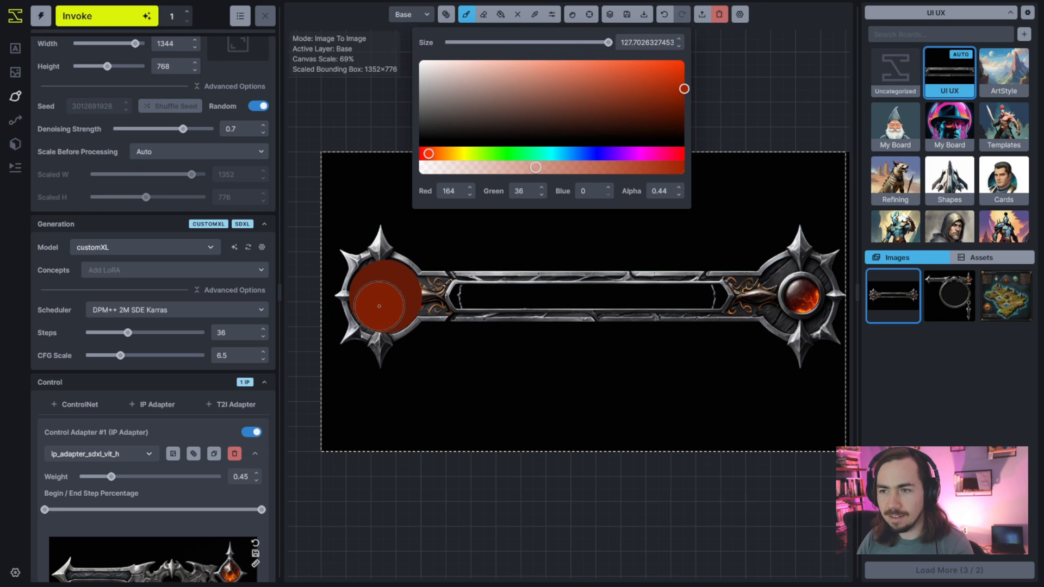
pyautogui.press('Escape')
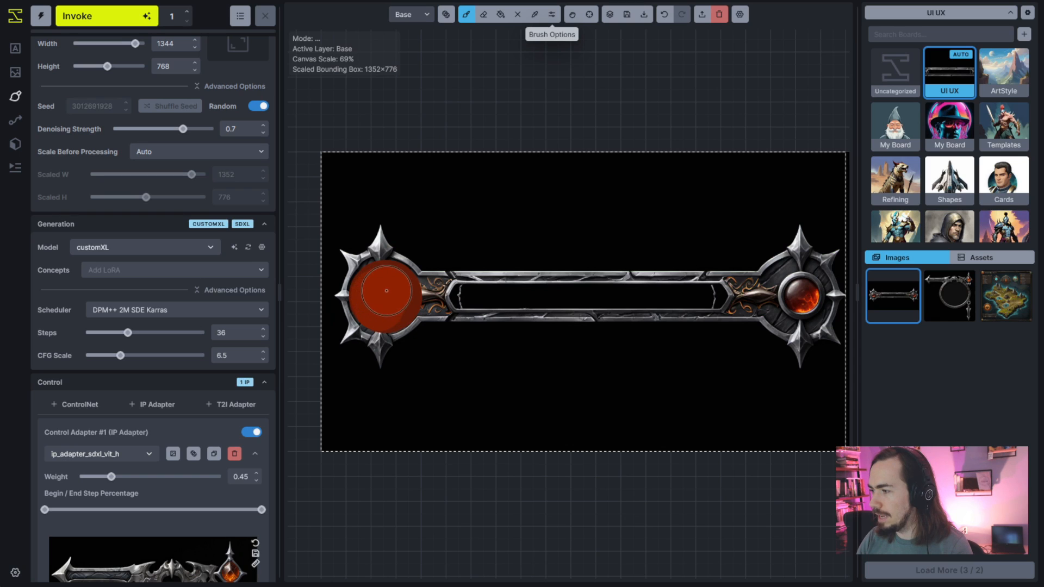
pyautogui.moveTo(409, 313)
pyautogui.mouseDown()
pyautogui.moveTo(363, 290)
pyautogui.moveTo(380, 272)
pyautogui.moveTo(410, 289)
pyautogui.moveTo(397, 275)
pyautogui.moveTo(361, 287)
pyautogui.moveTo(392, 269)
pyautogui.mouseUp()
# On the mask layer, paint an inpaint mask over the quickbar's entire left ornament, including its spikes and red disc
pyautogui.press('q')
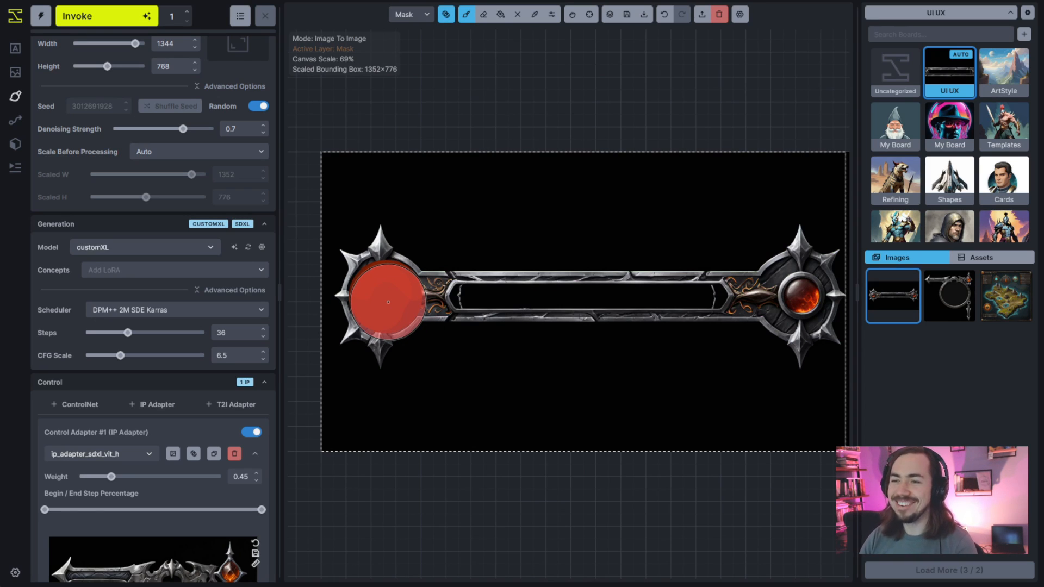
pyautogui.press(']')
pyautogui.moveTo(390, 299)
pyautogui.mouseDown()
pyautogui.moveTo(387, 321)
pyautogui.moveTo(388, 278)
pyautogui.mouseUp()
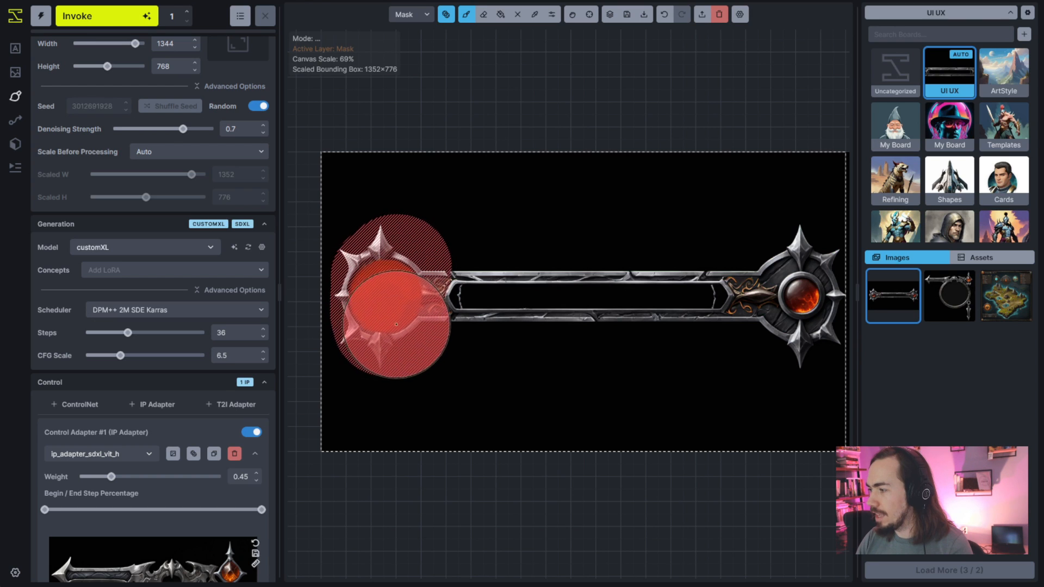
pyautogui.moveTo(401, 326)
pyautogui.mouseDown()
pyautogui.moveTo(395, 375)
pyautogui.moveTo(377, 334)
pyautogui.mouseUp()
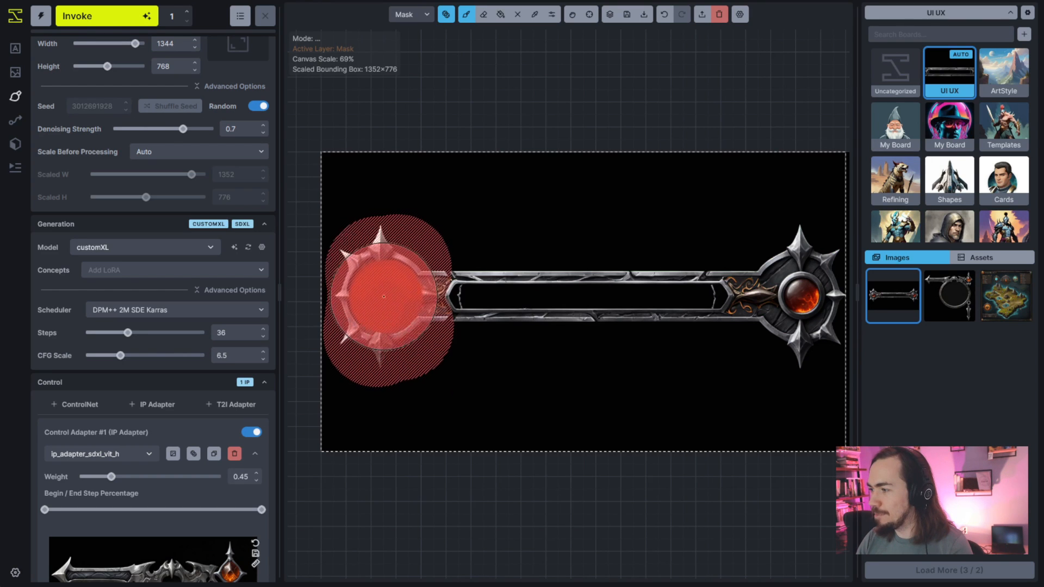
pyautogui.scroll(2, 363, 245)
pyautogui.scroll(-2, 375, 243)
pyautogui.press('e')
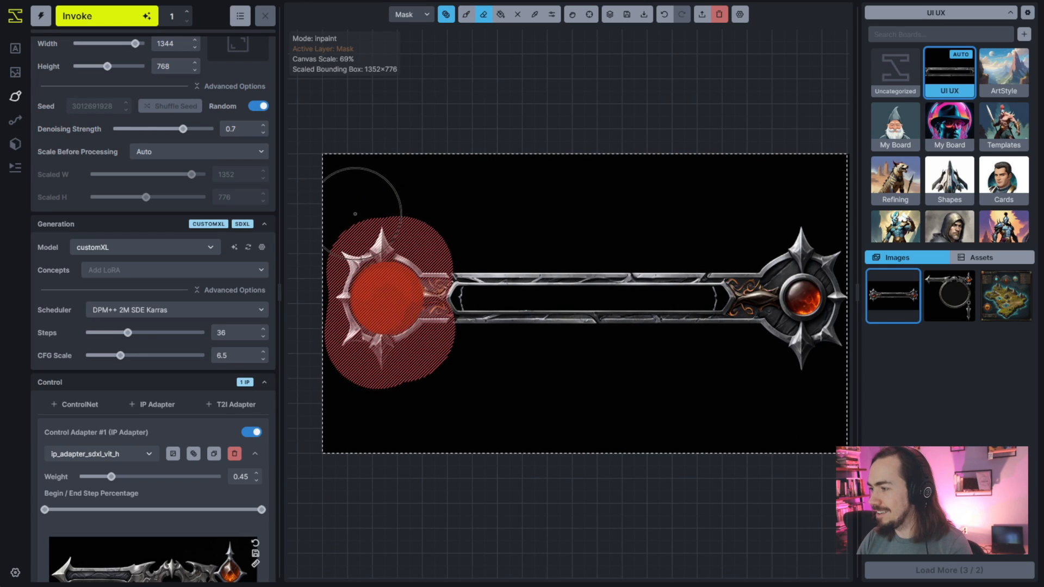
pyautogui.scroll(2, 384, 202)
pyautogui.scroll(-2, 383, 184)
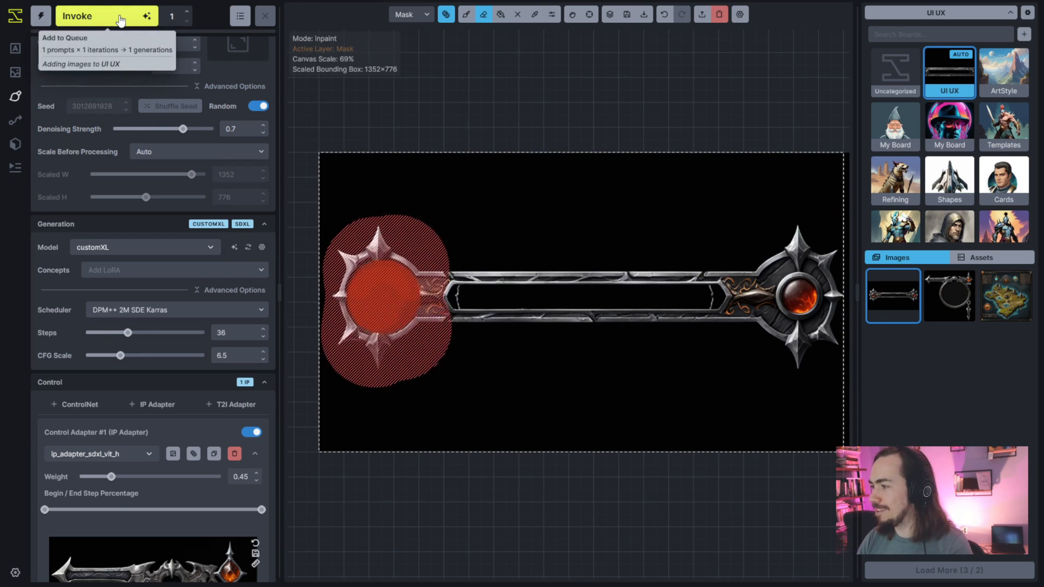
# Shrink the bounding box to 576 × 576 around the masked left ornament
pyautogui.press('v')
pyautogui.moveTo(843, 452)
pyautogui.mouseDown()
pyautogui.moveTo(590, 451)
pyautogui.moveTo(544, 426)
pyautogui.moveTo(543, 402)
pyautogui.mouseUp()
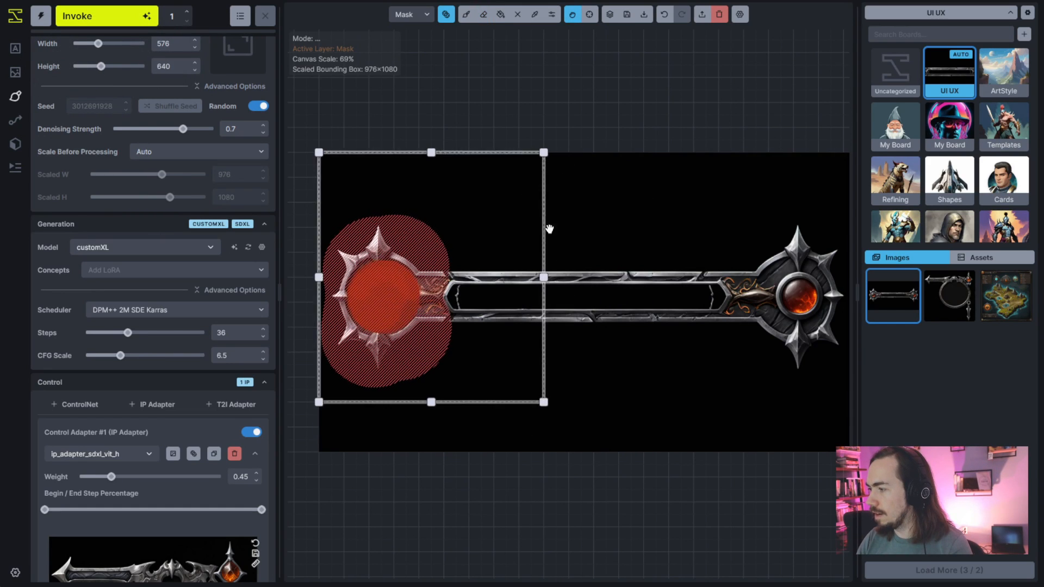
pyautogui.moveTo(535, 154); pyautogui.dragTo(536, 177)
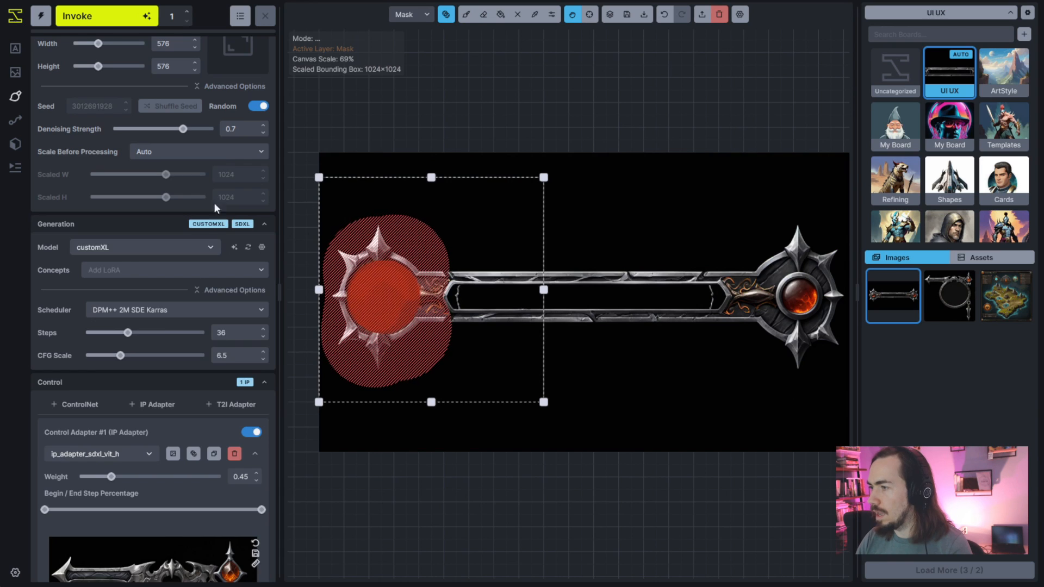
# Add "health orb, HP," to the beginning of the positive prompt
pyautogui.scroll(3, 180, 198)
pyautogui.click(38, 46)
pyautogui.write('health')
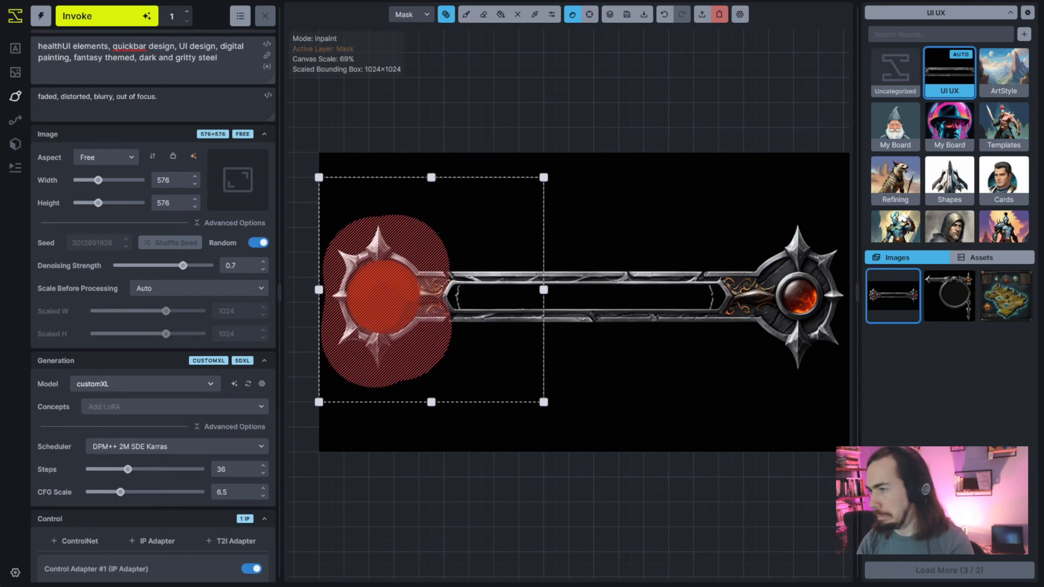
pyautogui.write(' orb')
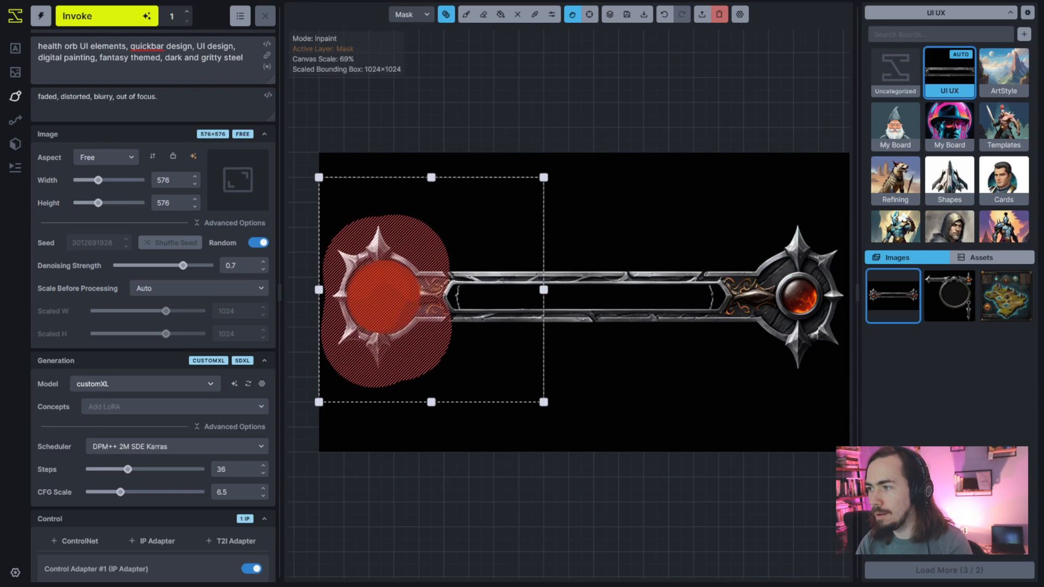
pyautogui.press('BackSpace')
pyautogui.write(', ')
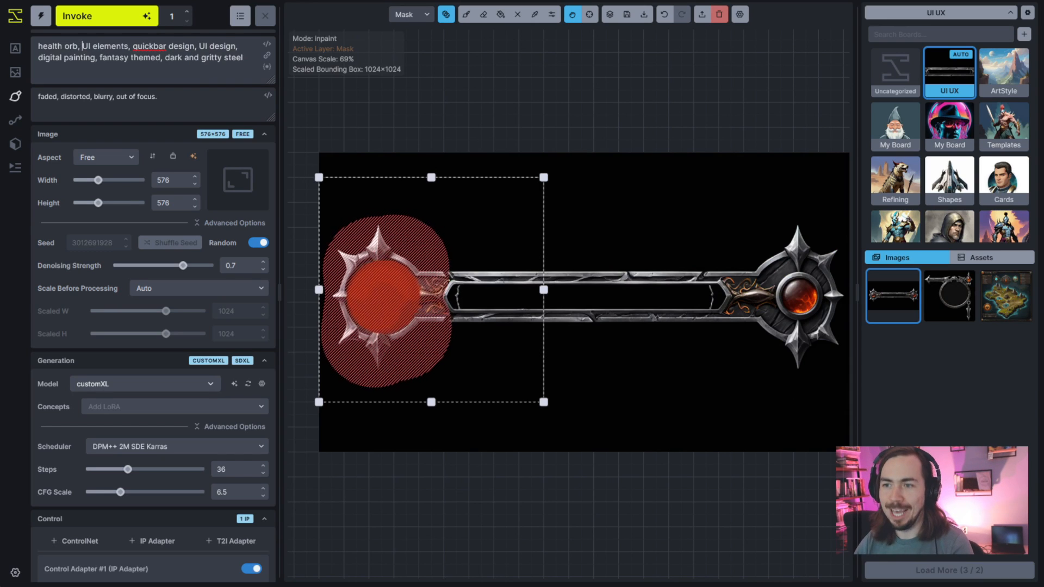
pyautogui.write('HP,')
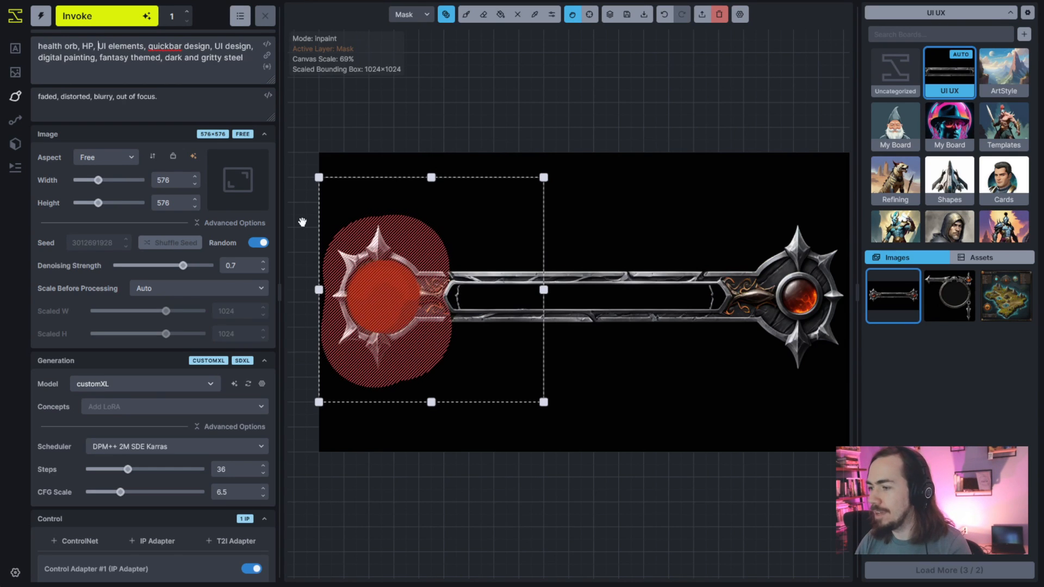
# Set the denoising strength to 0.55, generate the masked left ornament and accept the result
pyautogui.scroll(-4, 163, 413)
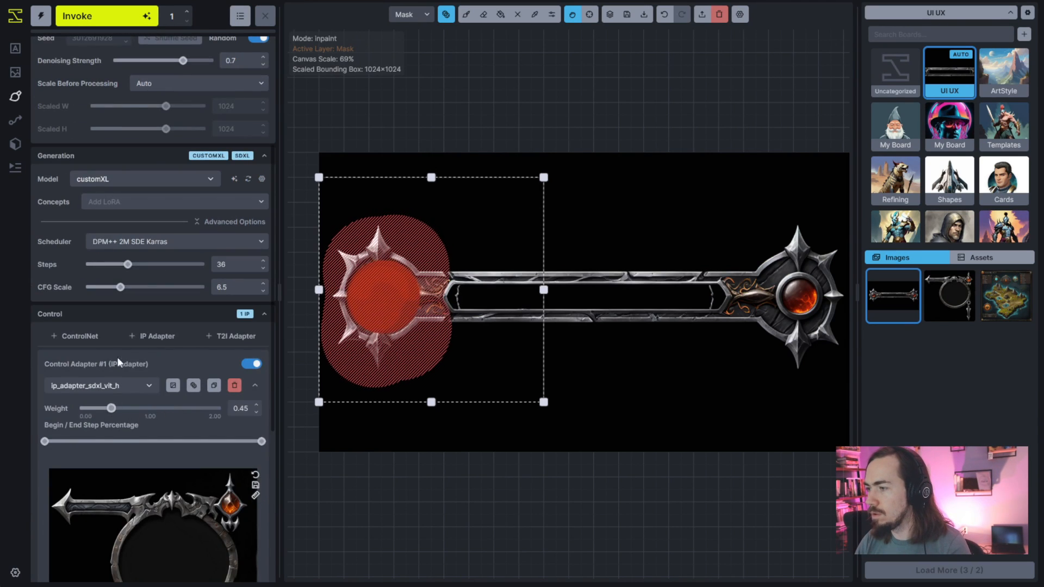
pyautogui.scroll(4, 134, 403)
pyautogui.moveTo(183, 265); pyautogui.dragTo(168, 267)
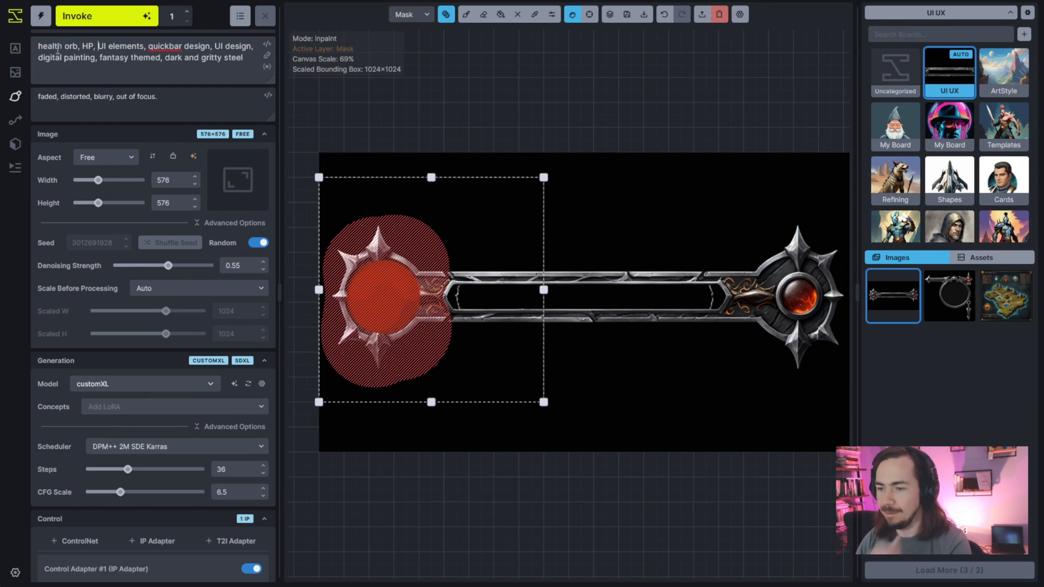
pyautogui.hotkey('ctrl', 'Return')
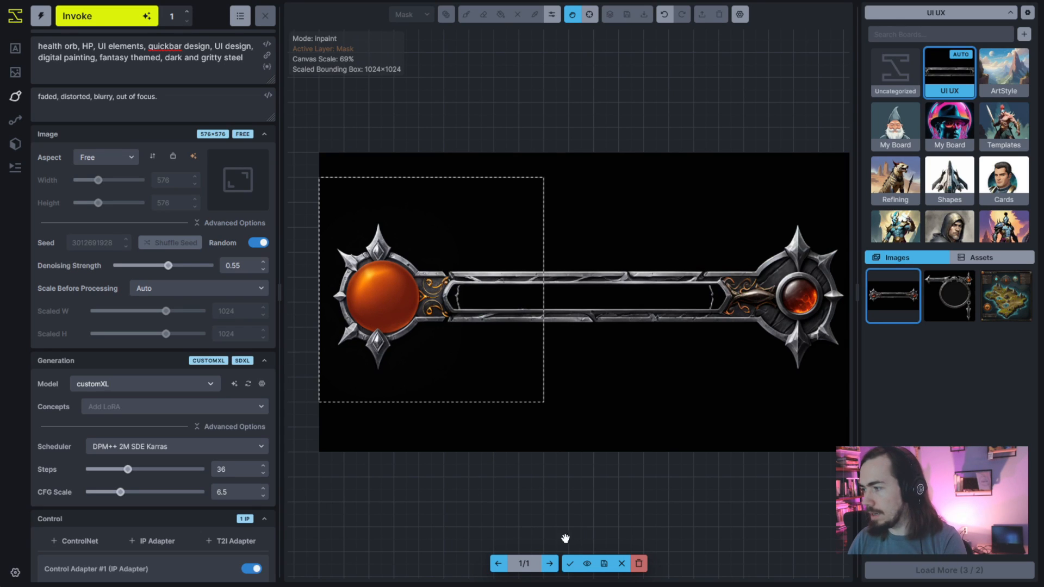
pyautogui.click(571, 564)
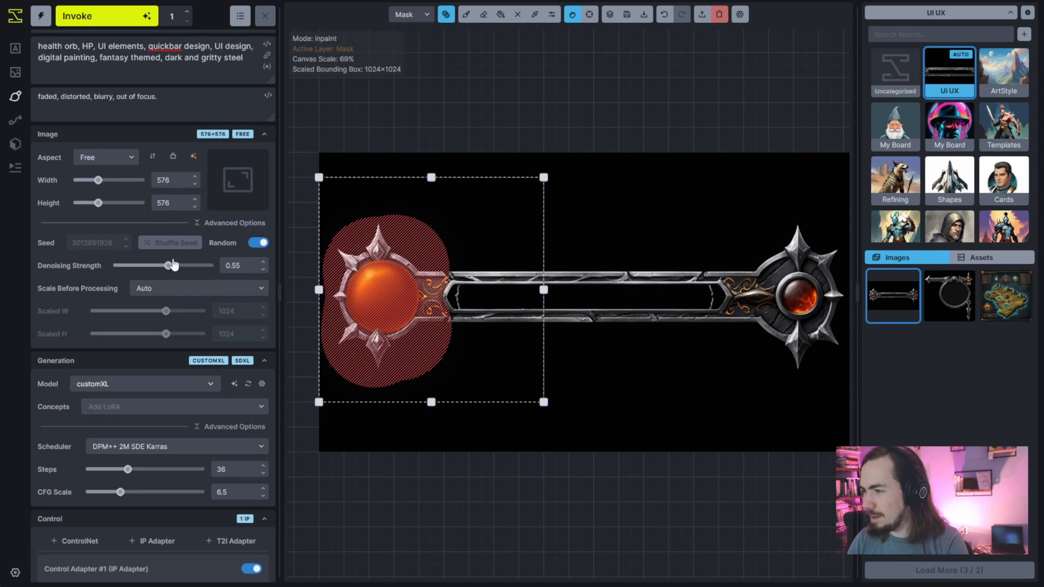
# Set the denoising strength to 0.65 and replace the existing mask with one covering only the orange orb
pyautogui.click(177, 266)
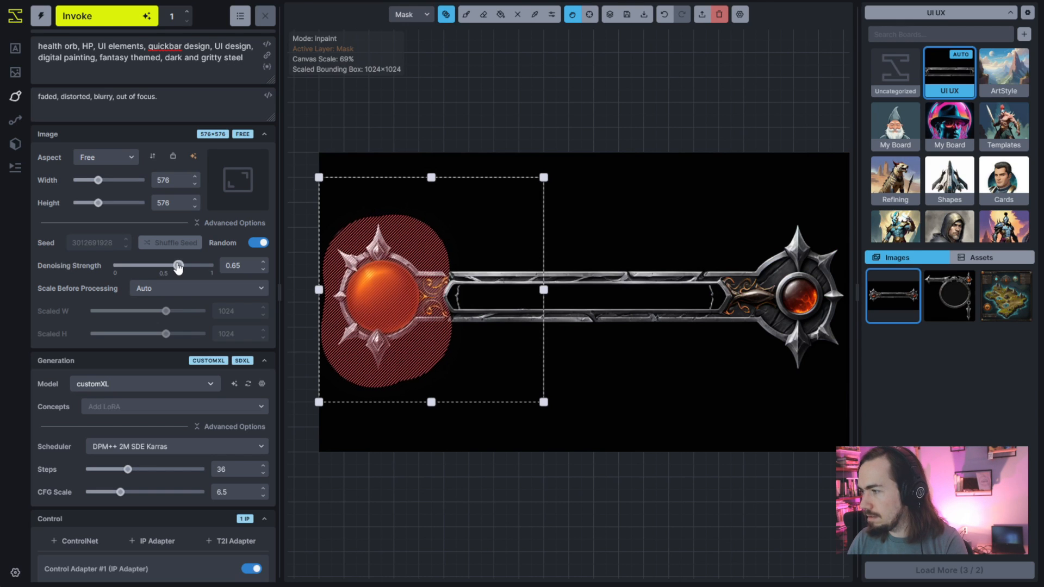
pyautogui.hotkey('ctrl', 'Return')
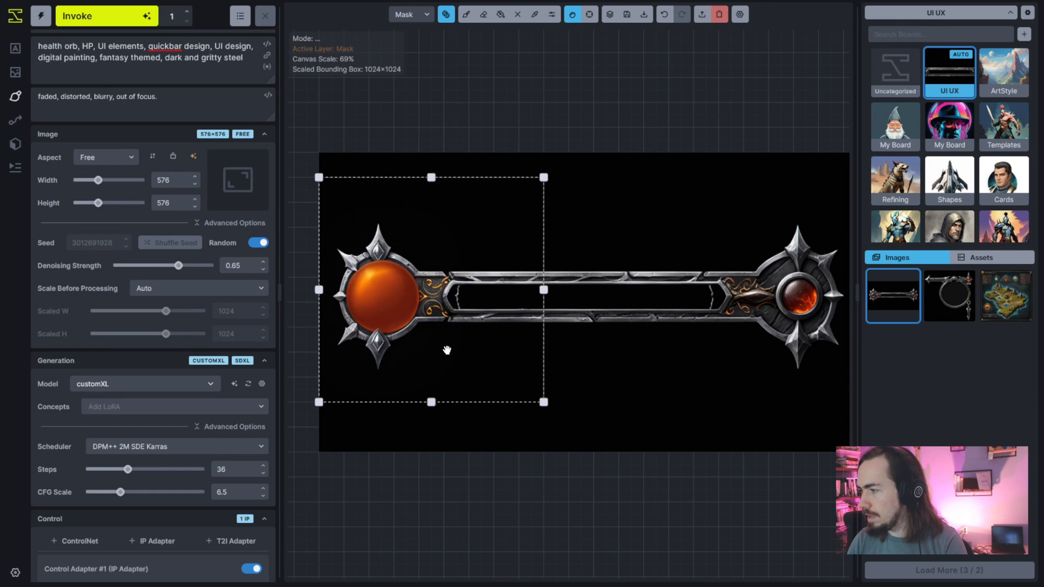
pyautogui.click(466, 14)
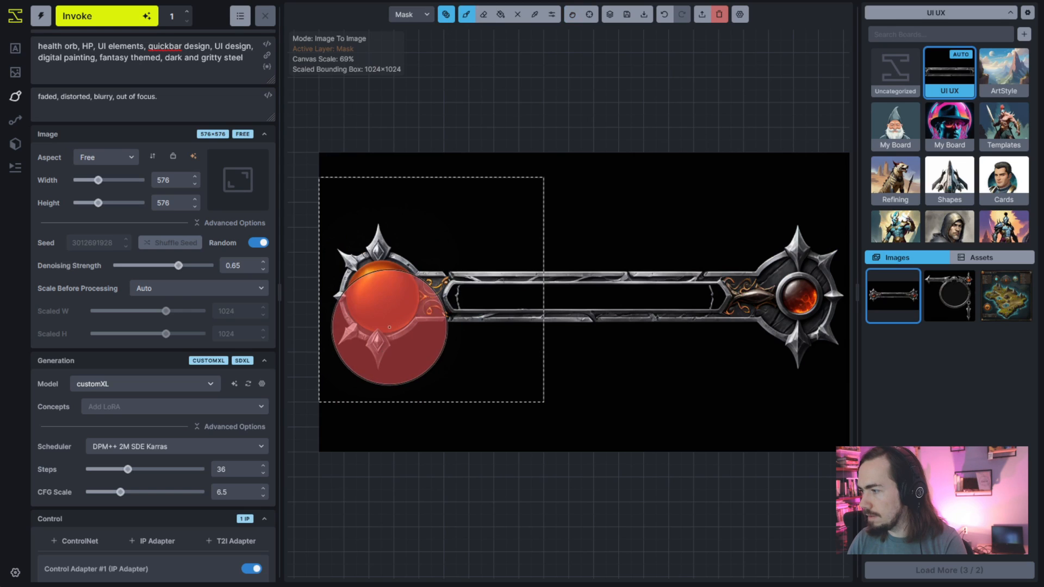
pyautogui.moveTo(391, 322)
pyautogui.mouseDown()
pyautogui.moveTo(379, 295)
pyautogui.moveTo(384, 310)
pyautogui.moveTo(367, 302)
pyautogui.moveTo(381, 292)
pyautogui.mouseUp()
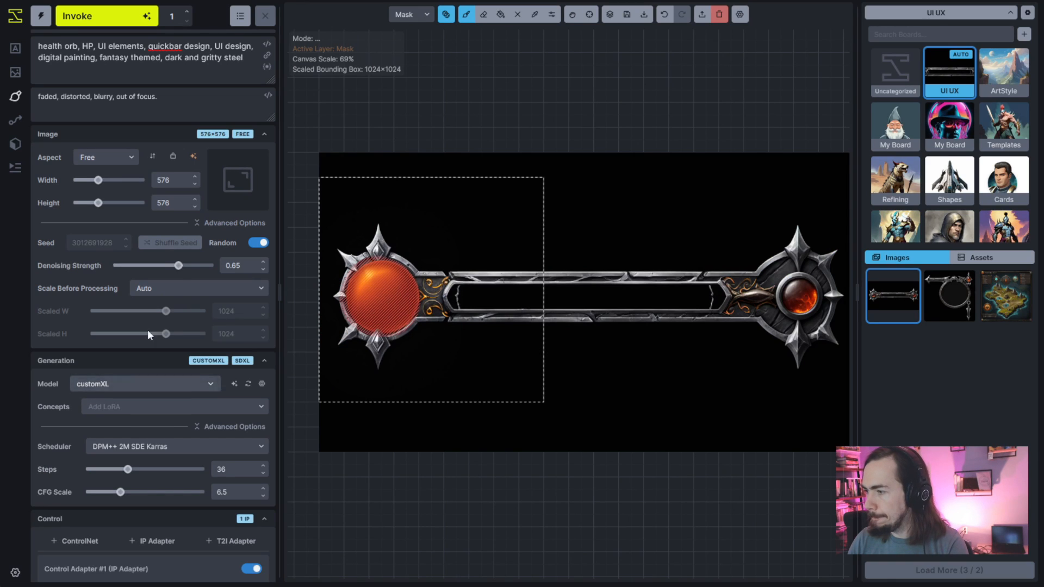
# Set the denoising strength to 0.75 and start generating a new version of the masked orb
pyautogui.moveTo(179, 269); pyautogui.dragTo(188, 266)
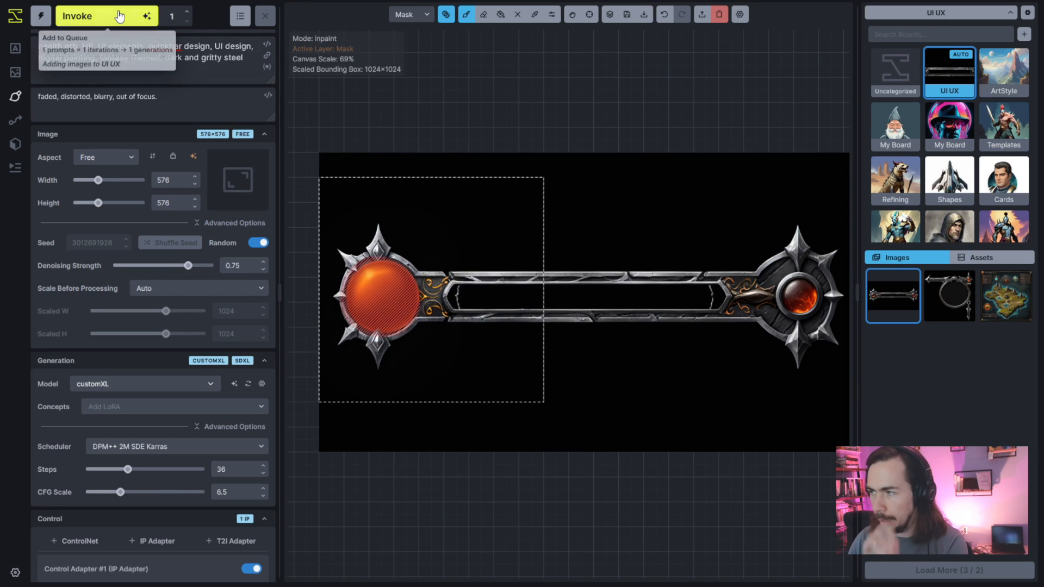
pyautogui.hotkey('ctrl', 'Return')
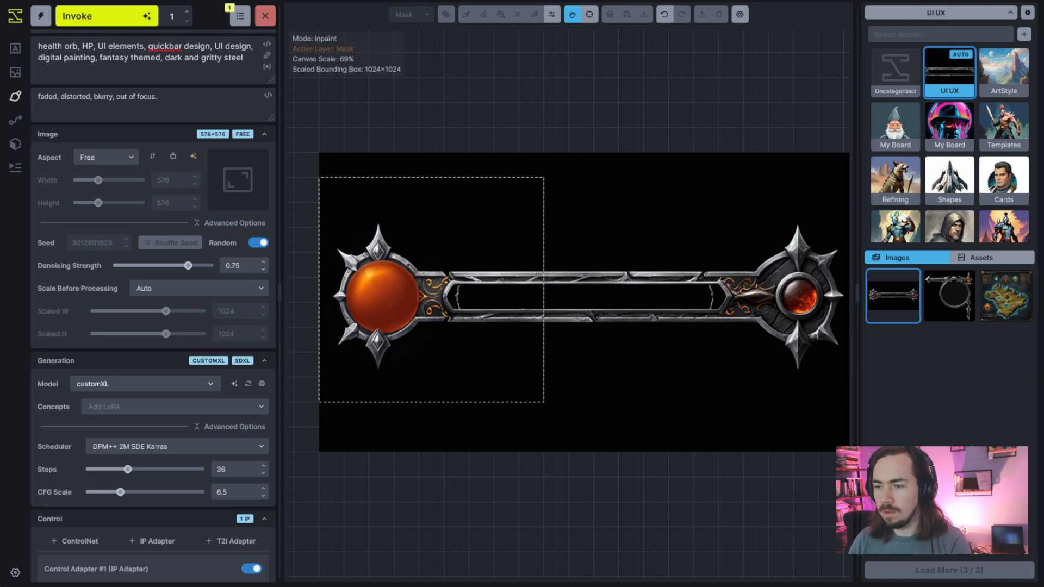
pyautogui.scroll(1, 363, 405)
pyautogui.scroll(-1, 457, 380)
pyautogui.scroll(1, 457, 380)
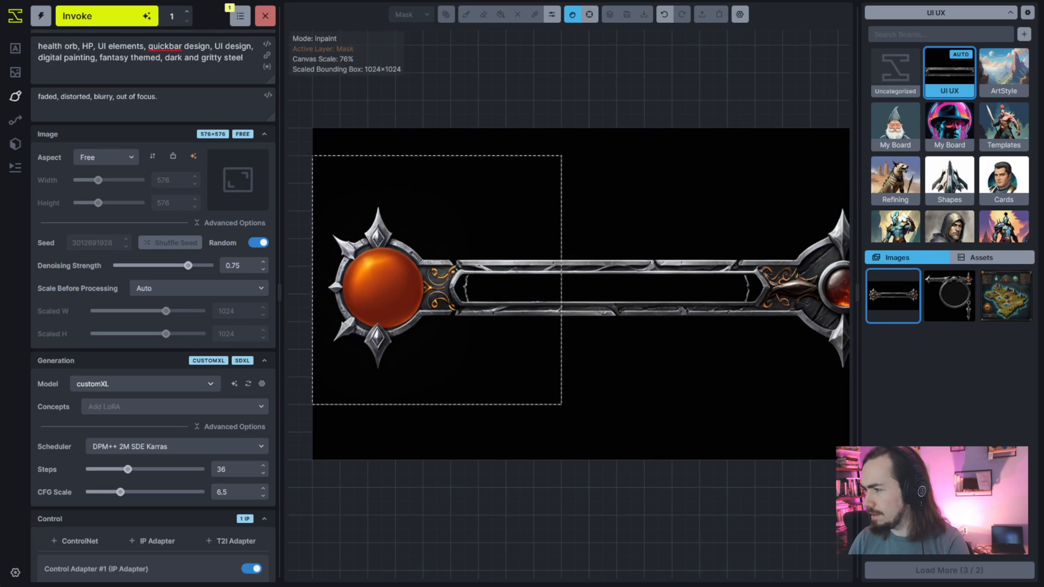
# Discard the newly generated orb and strengthen the HP term to "HP++" in the positive prompt
pyautogui.scroll(-1, 457, 381)
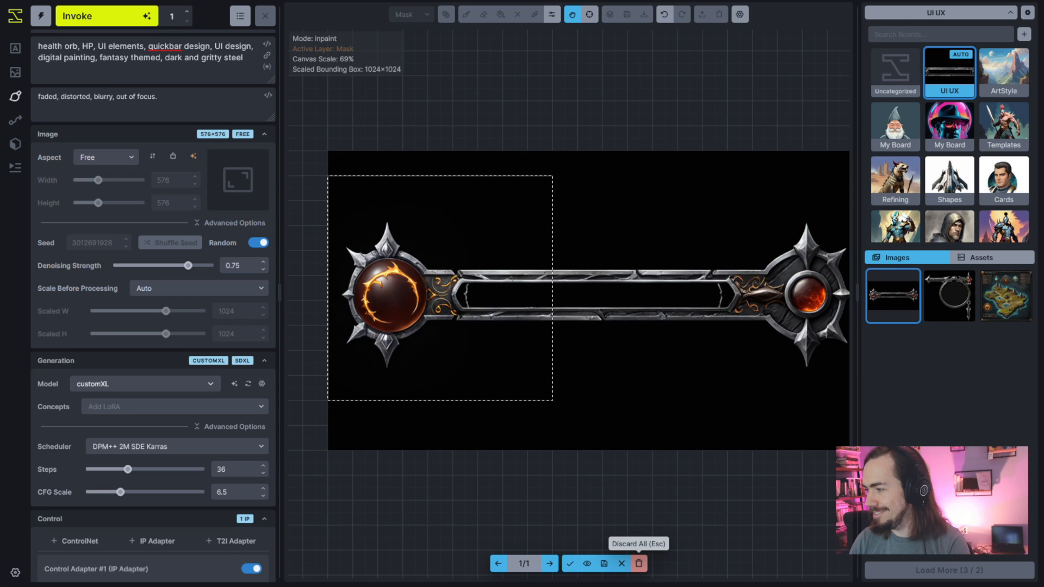
pyautogui.click(639, 563)
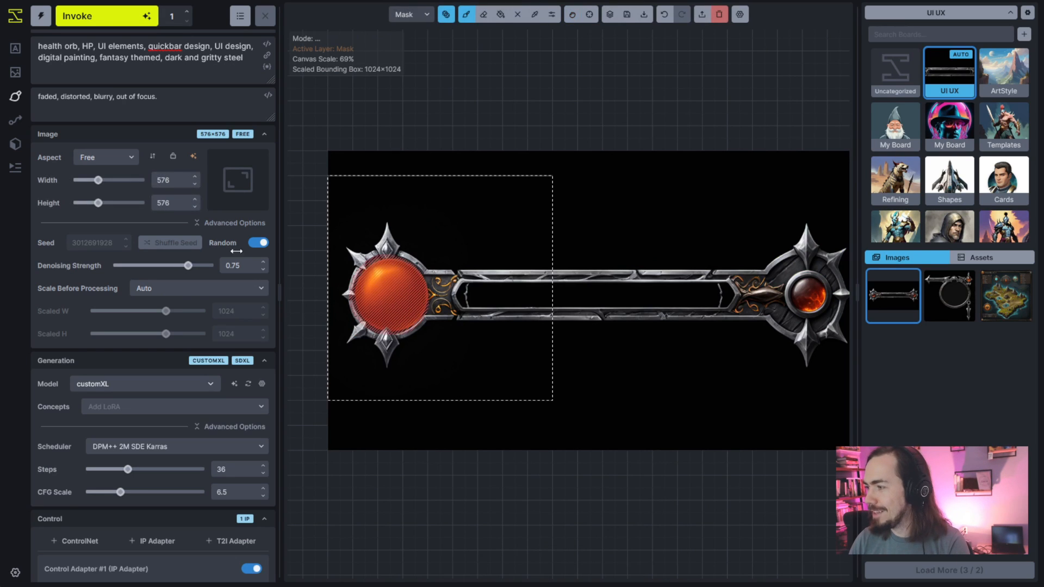
pyautogui.click(91, 47)
pyautogui.write('++')
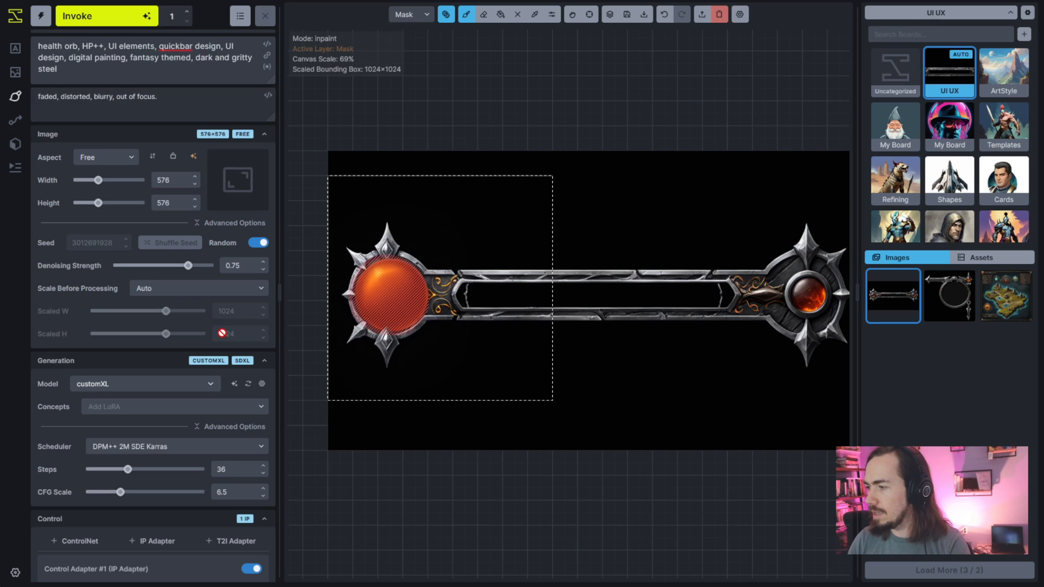
# Generate the masked orb with denoising strength 0.7 and "red liquid," added after "HP++," in the prompt, and accept the result
pyautogui.moveTo(187, 266); pyautogui.dragTo(183, 266)
pyautogui.click(103, 46)
pyautogui.write('red liquid,')
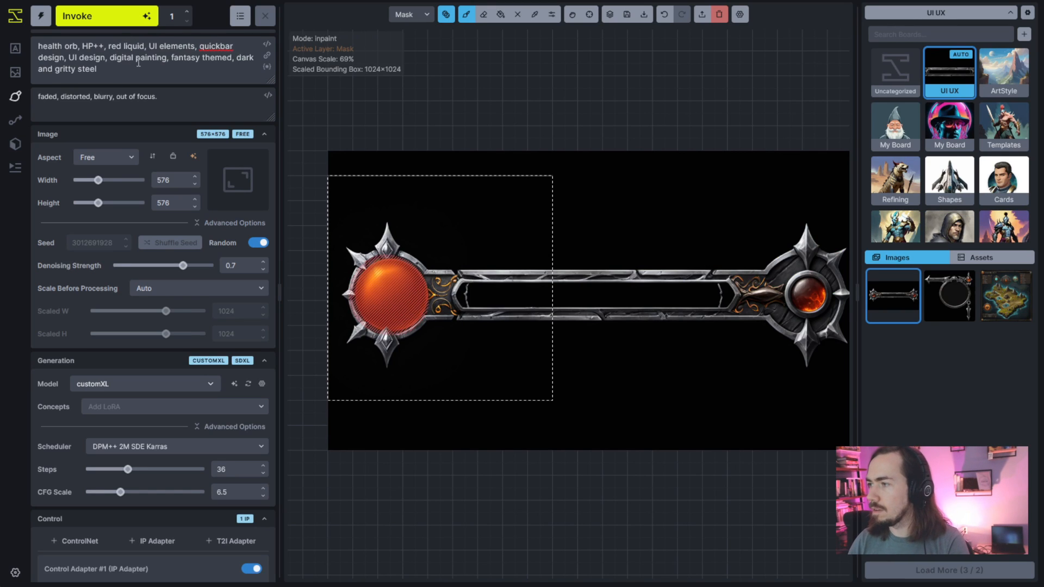
pyautogui.hotkey('ctrl', 'Return')
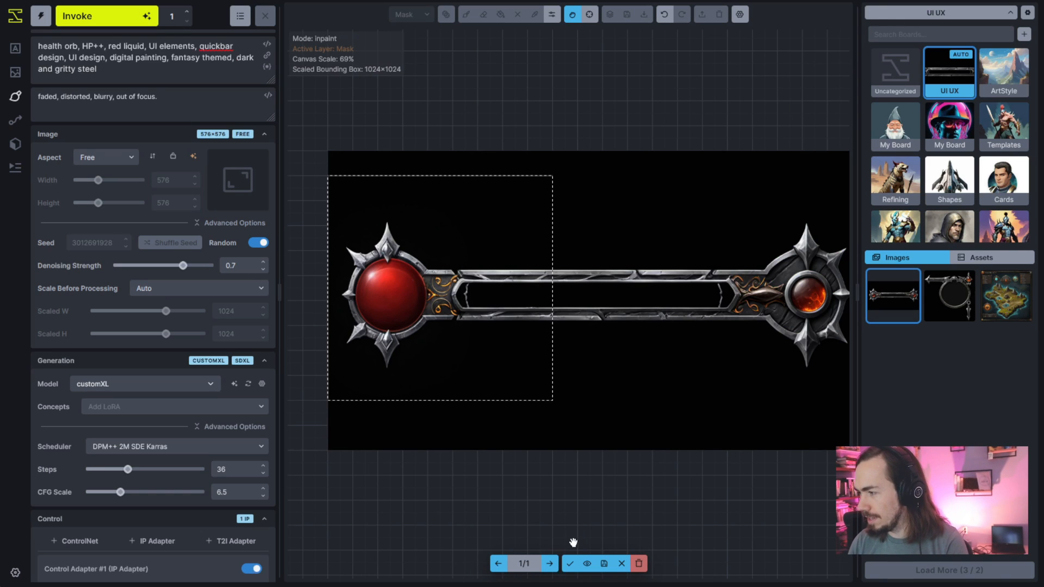
pyautogui.click(572, 563)
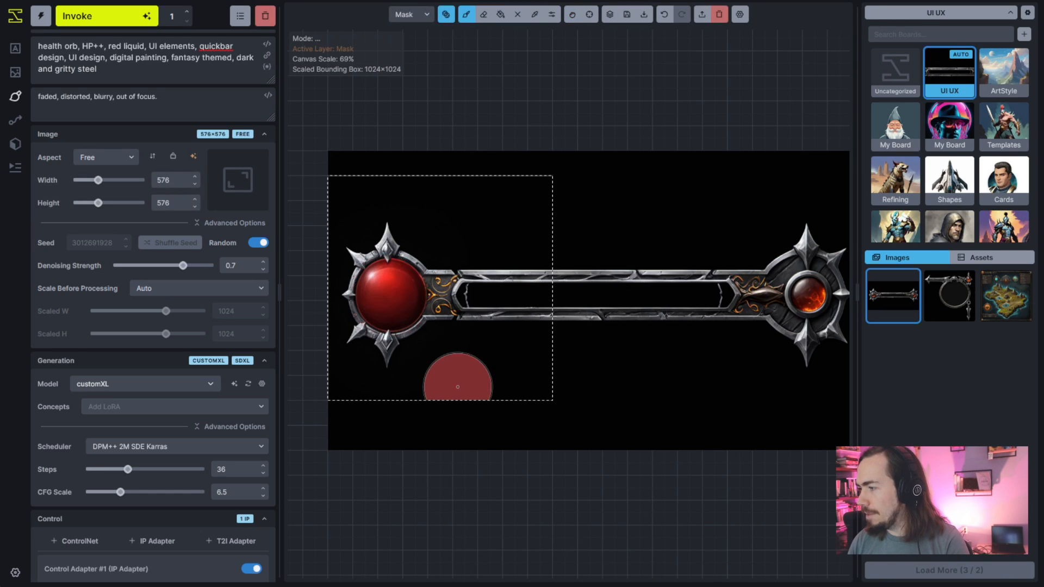
# Move the bounding box from the red orb so that it frames the quickbar's right ornament
pyautogui.scroll(-2, 458, 387)
pyautogui.press('v')
pyautogui.moveTo(458, 386); pyautogui.dragTo(662, 428)
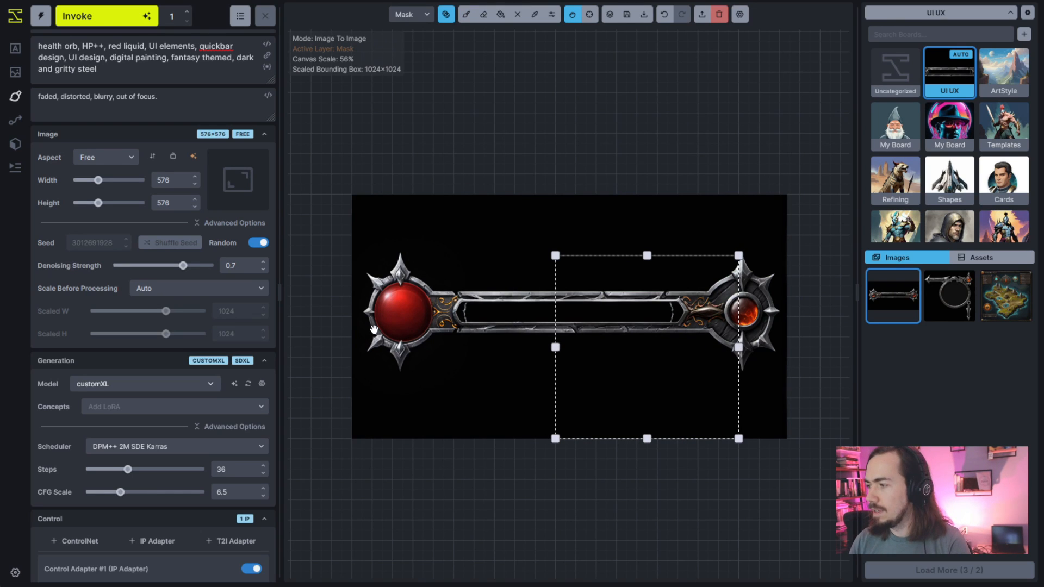
pyautogui.scroll(2, 383, 330)
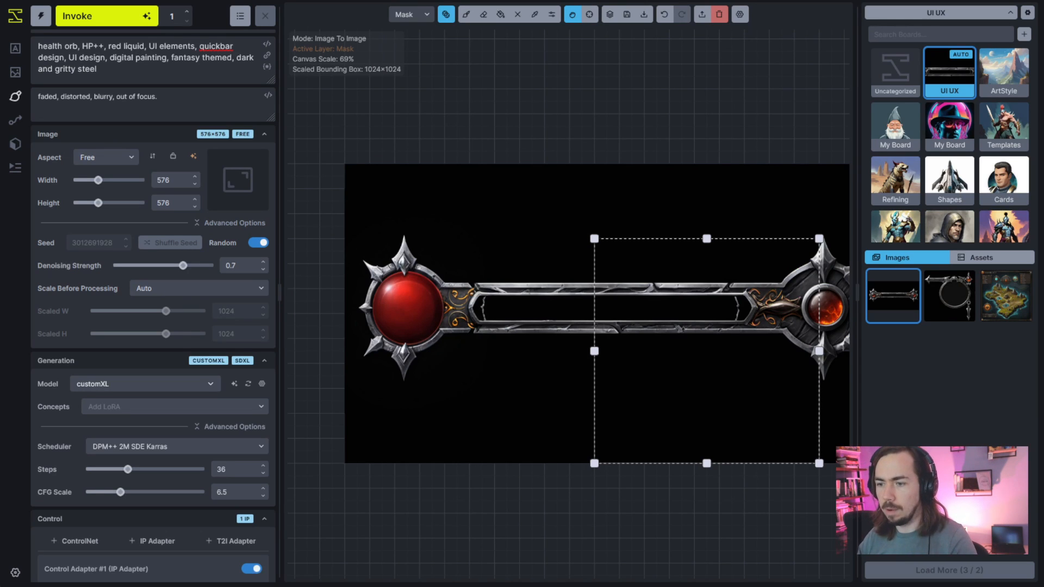
pyautogui.moveTo(767, 461); pyautogui.dragTo(809, 419)
pyautogui.moveTo(720, 511); pyautogui.dragTo(634, 480)
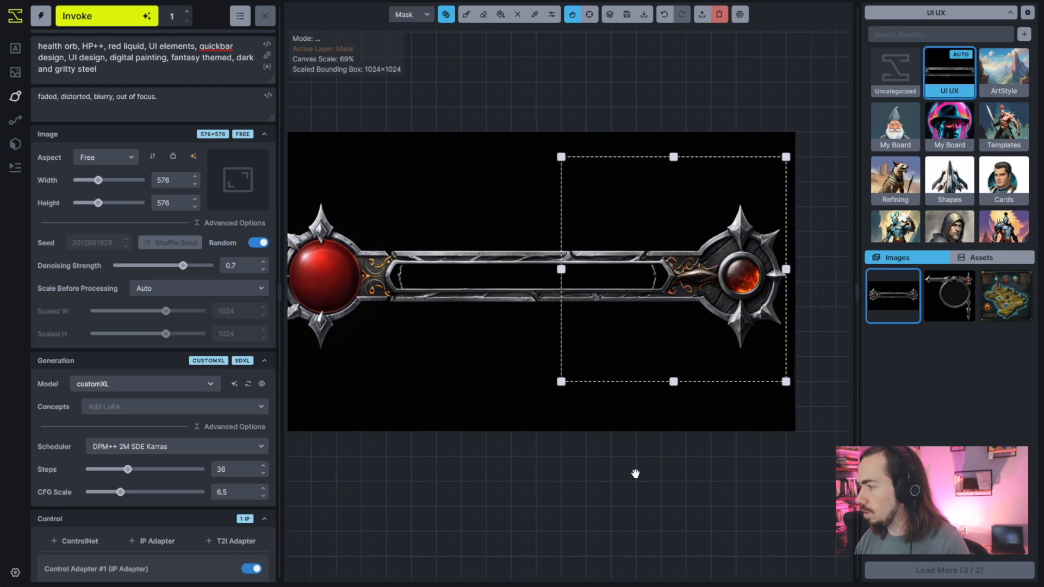
pyautogui.click(551, 16)
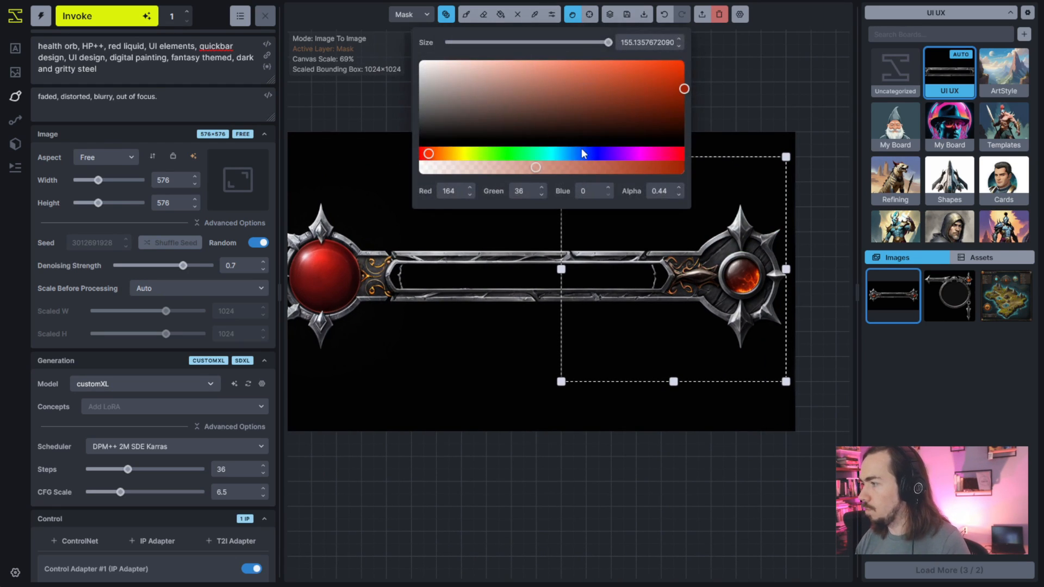
pyautogui.click(581, 153)
pyautogui.moveTo(586, 93); pyautogui.dragTo(640, 62)
pyautogui.click(466, 14)
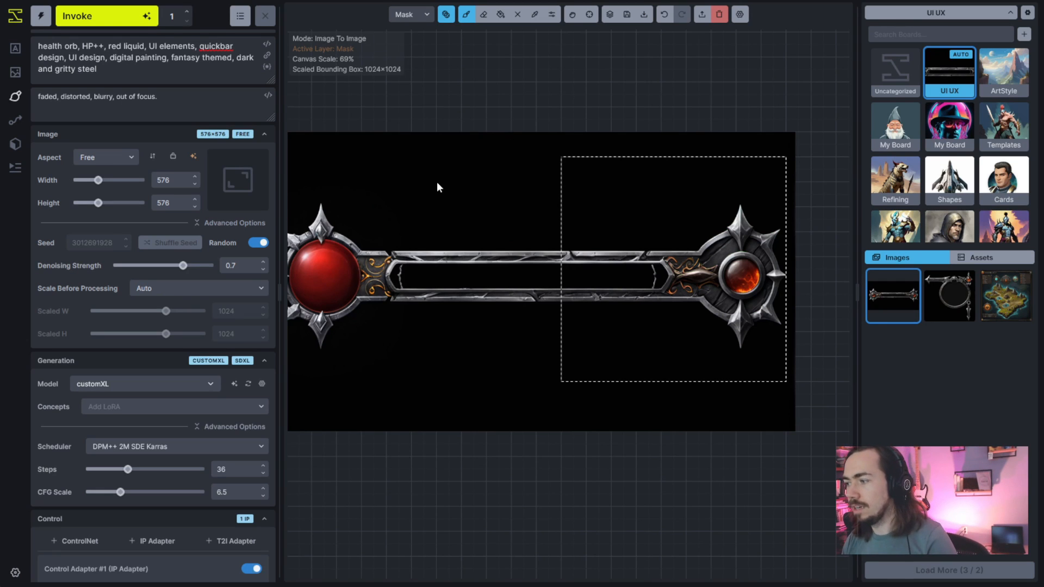
pyautogui.moveTo(442, 172); pyautogui.dragTo(537, 165)
pyautogui.hotkey('ctrl', 'z')
pyautogui.press('v')
pyautogui.moveTo(320, 292); pyautogui.dragTo(451, 284)
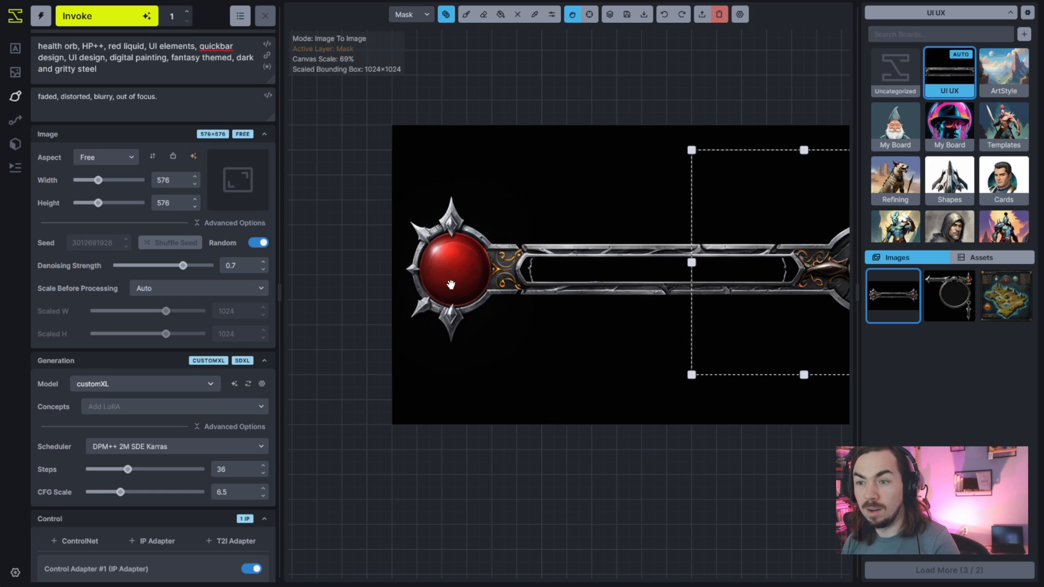
pyautogui.moveTo(641, 320); pyautogui.dragTo(397, 323)
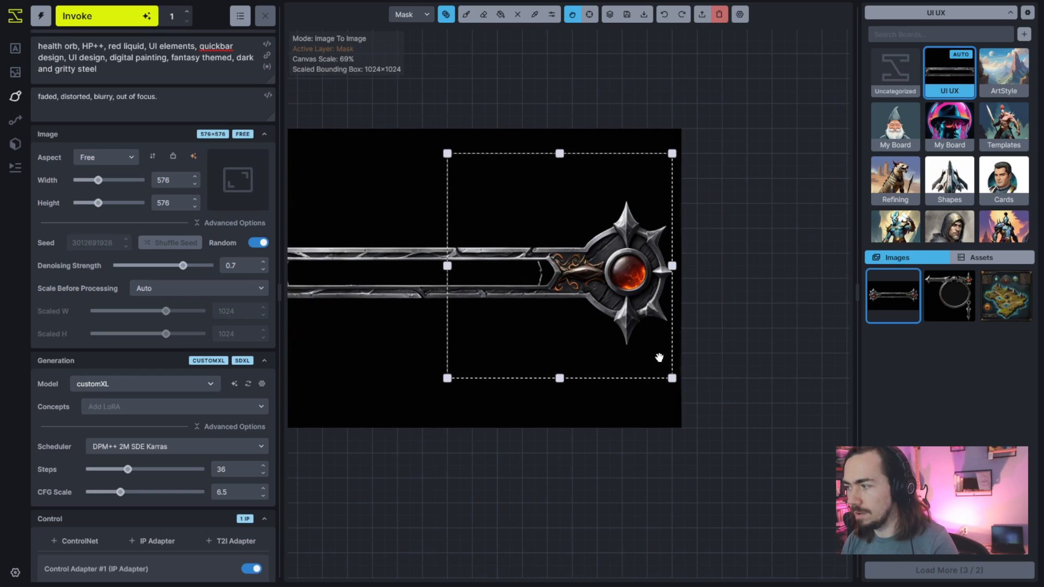
# Paint a solid orange disc (RGB 255, 135, 0) over the right ornament's orb on the base layer
pyautogui.click(551, 14)
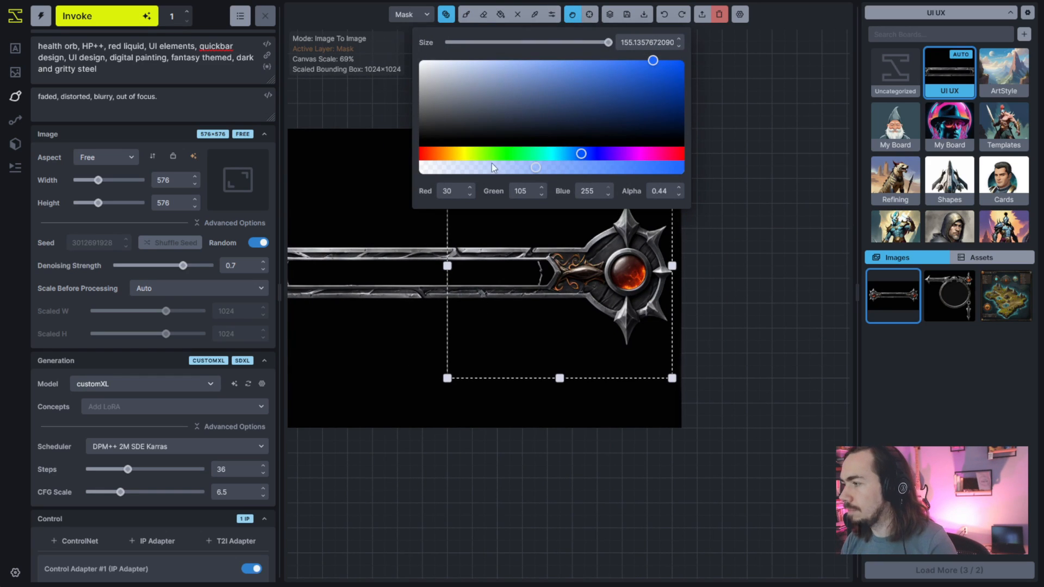
pyautogui.click(442, 153)
pyautogui.click(684, 60)
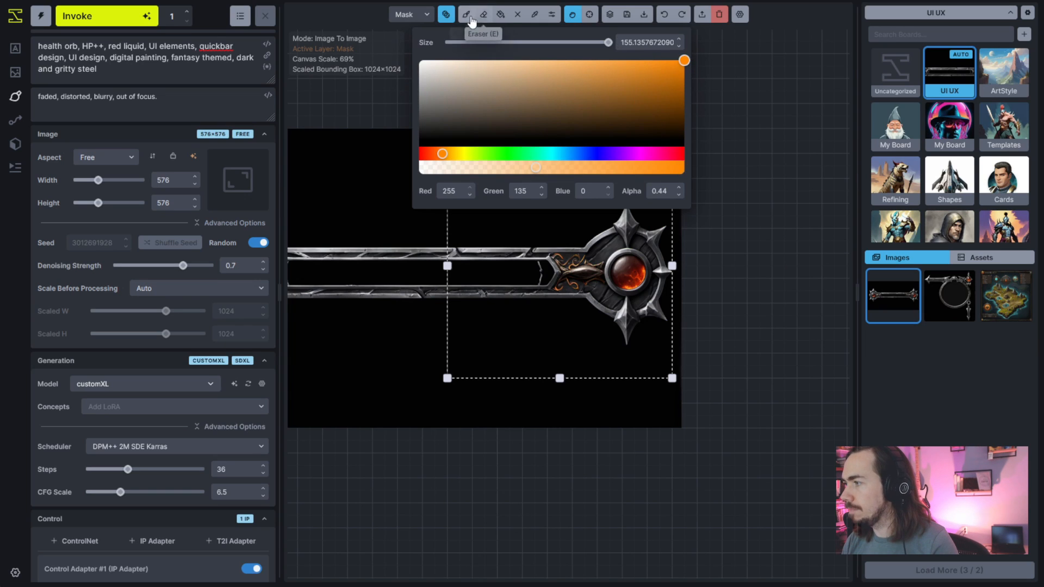
pyautogui.click(467, 15)
pyautogui.press('q')
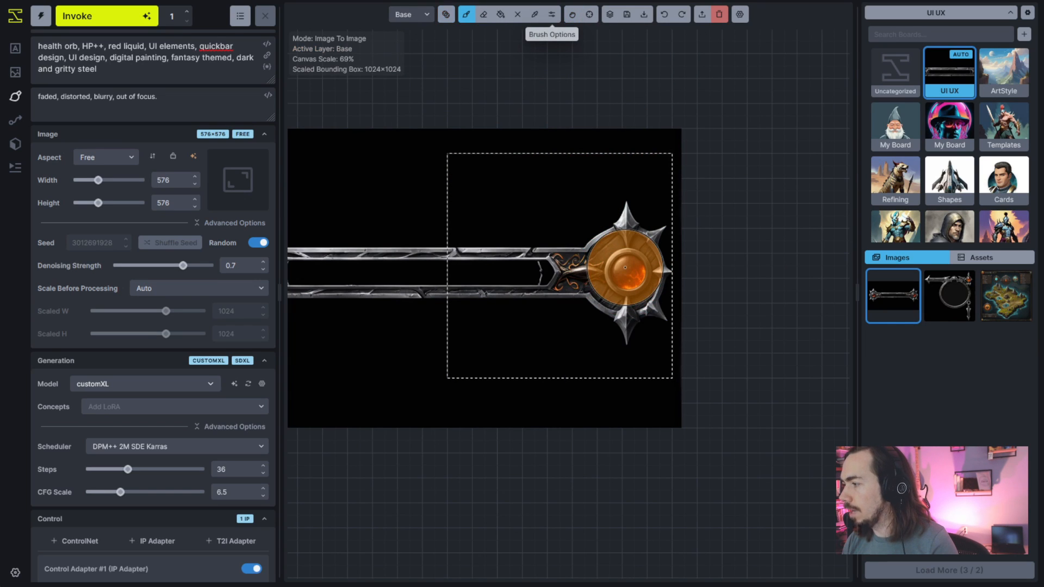
pyautogui.click(552, 15)
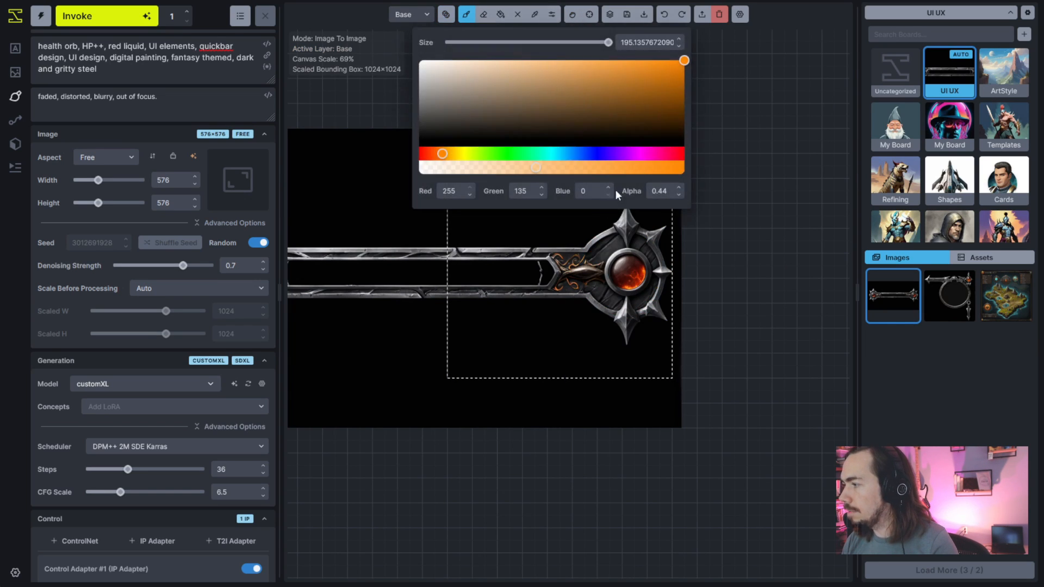
pyautogui.click(625, 272)
pyautogui.click(625, 275)
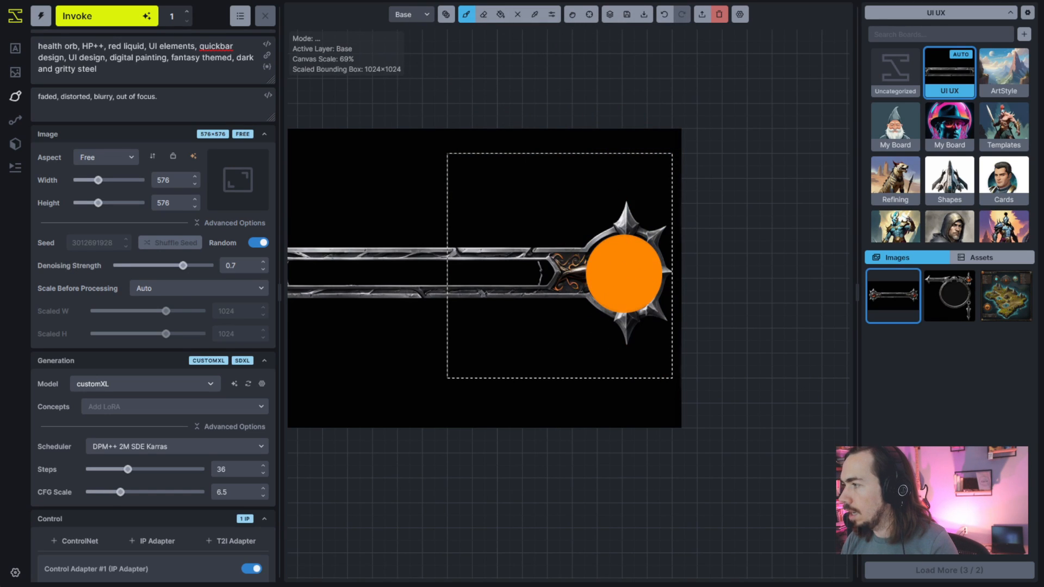
# Dab one large and several smaller yellow spots (RGB 240, 216, 89) onto the orange disc
pyautogui.press('c')
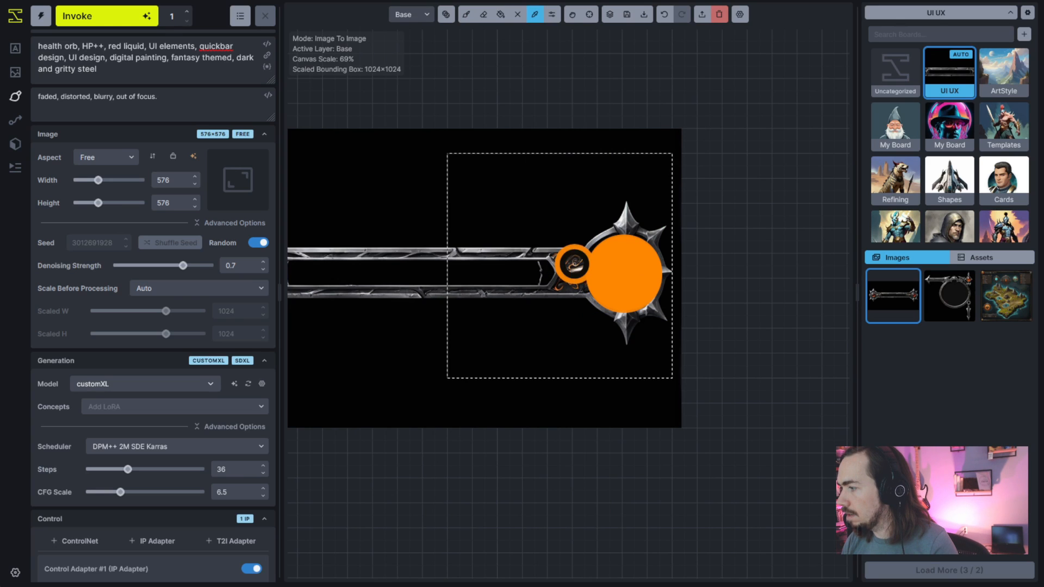
pyautogui.click(573, 264)
pyautogui.press('b')
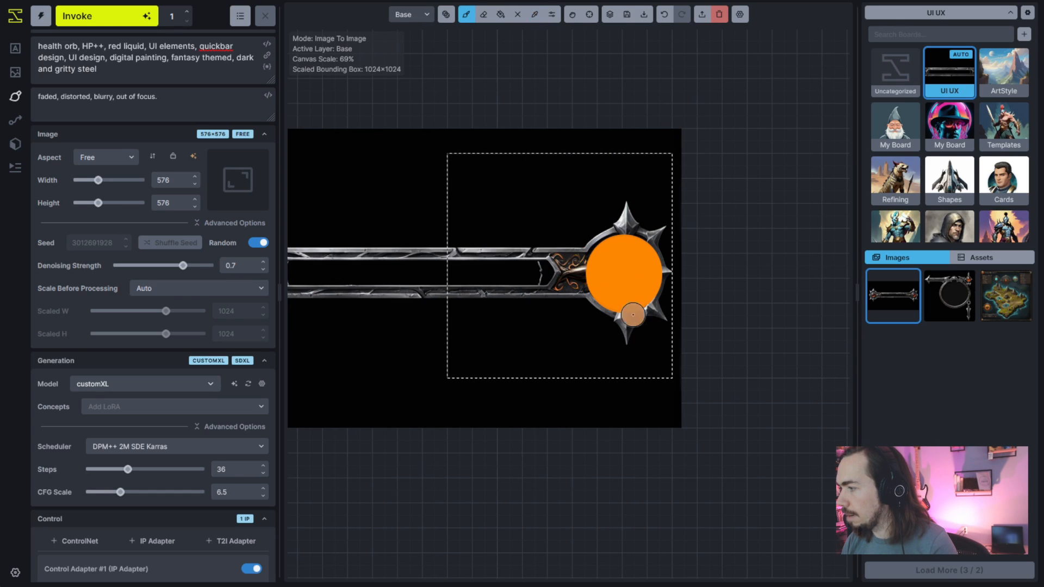
pyautogui.click(551, 14)
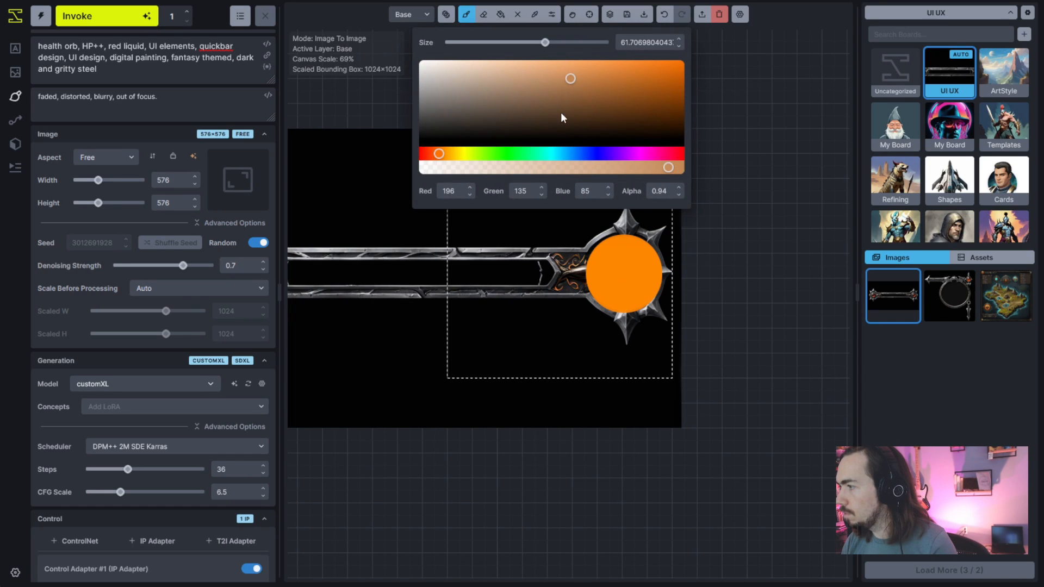
pyautogui.moveTo(452, 158); pyautogui.dragTo(461, 154)
pyautogui.moveTo(566, 77); pyautogui.dragTo(583, 71)
pyautogui.click(620, 263)
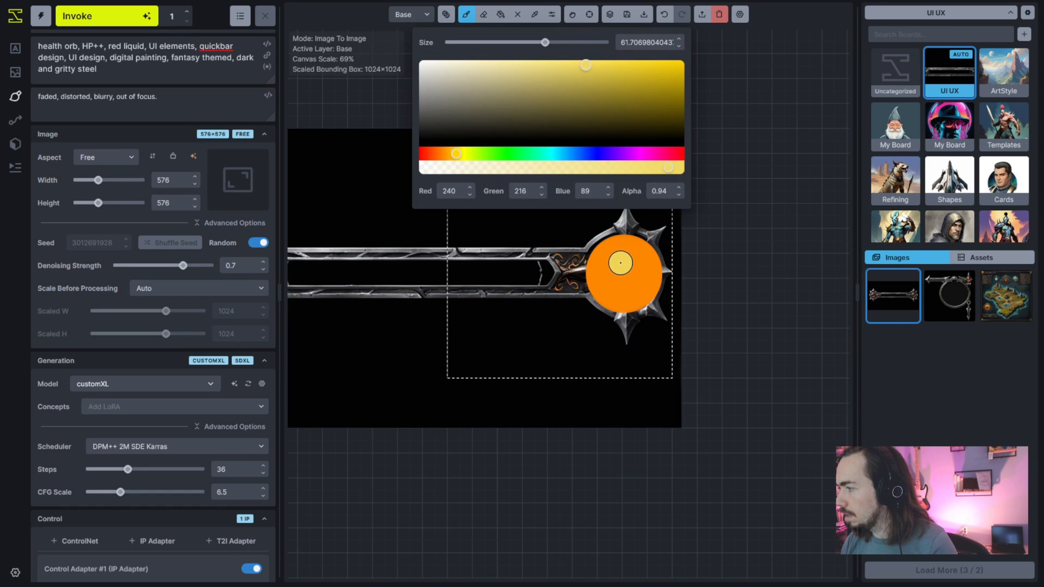
pyautogui.click(601, 289)
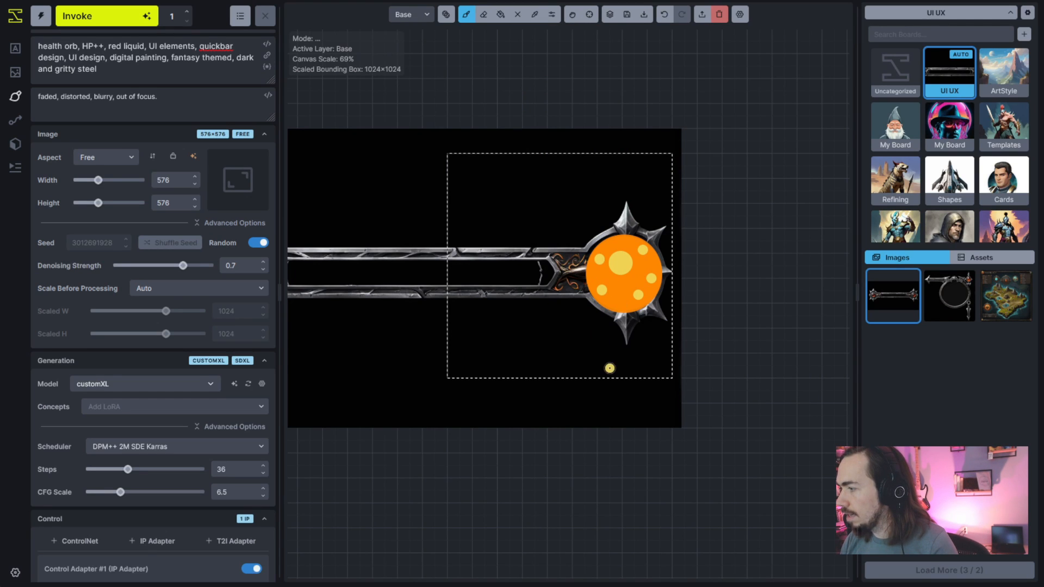
# Add small white highlights (RGB 255, 255, 255) to the yellow spots on the base layer, undoing the stray mask dab
pyautogui.press('q')
pyautogui.scroll(-11, 638, 313)
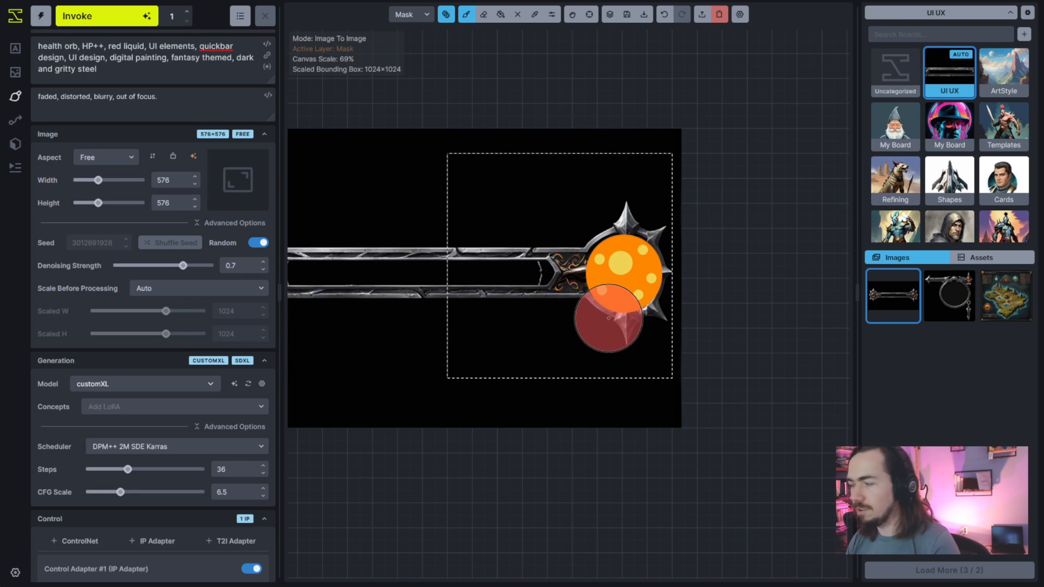
pyautogui.click(552, 15)
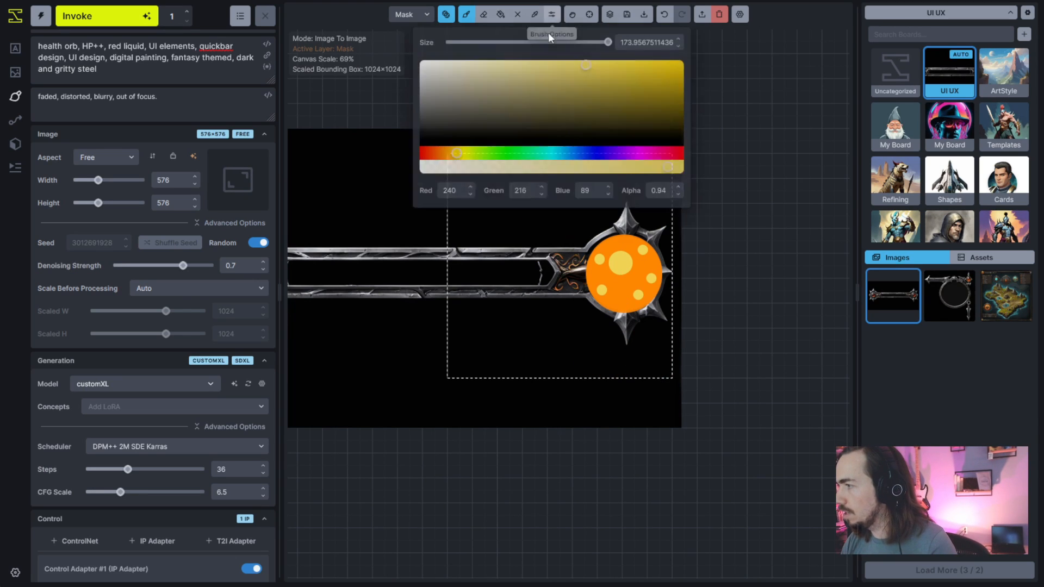
pyautogui.click(418, 60)
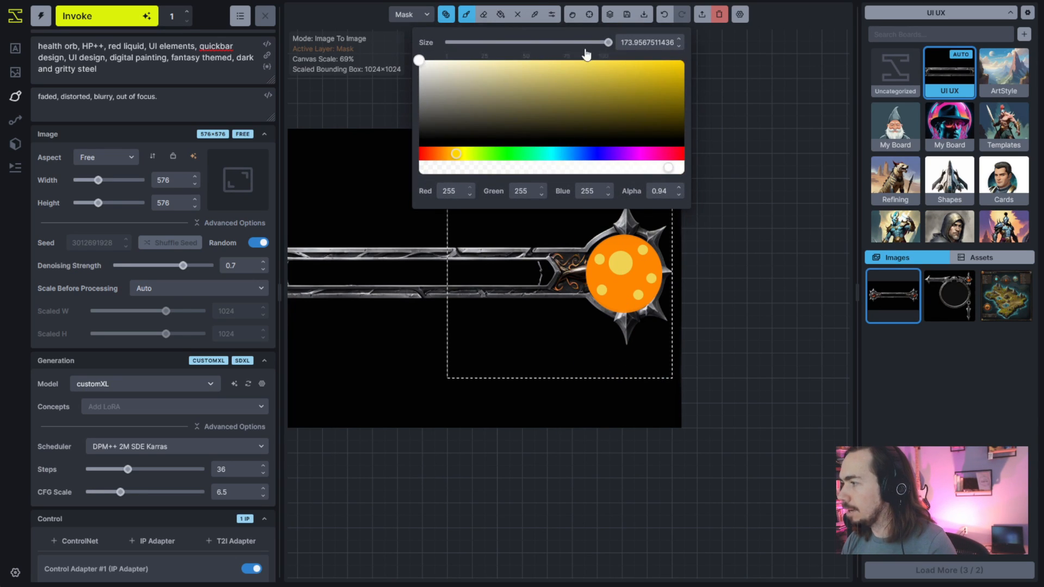
pyautogui.click(675, 288)
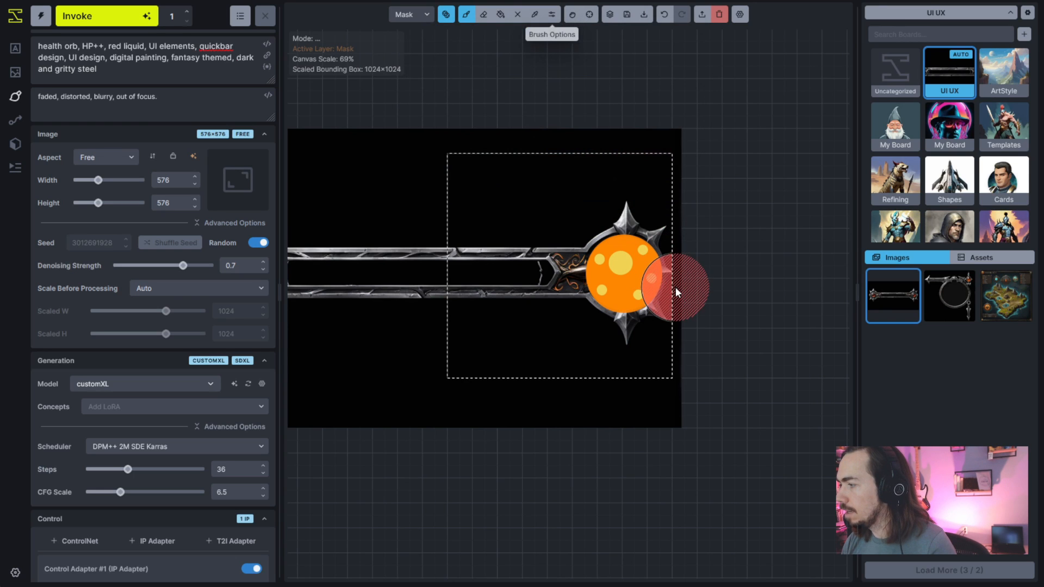
pyautogui.press('q')
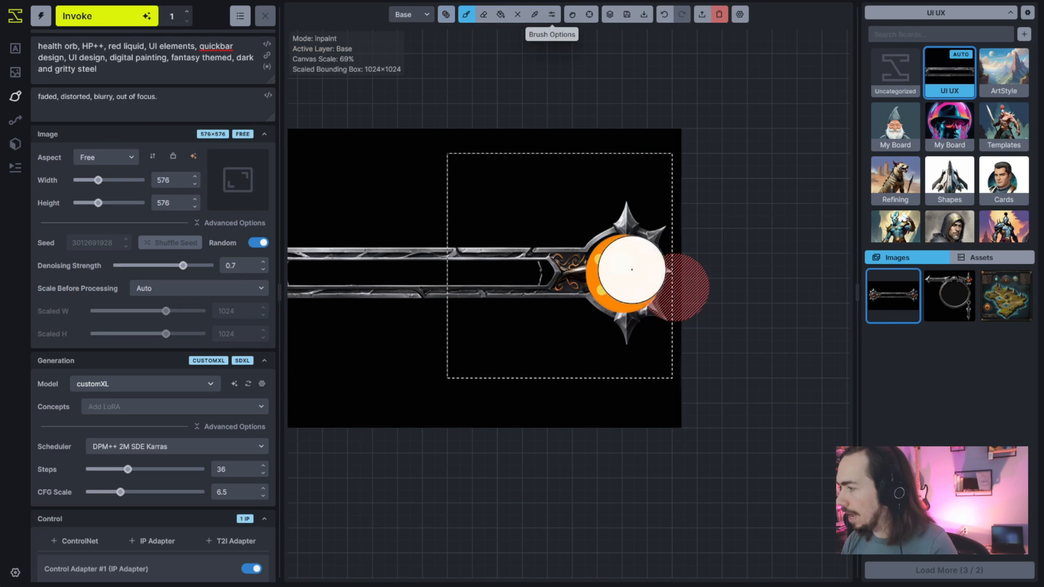
pyautogui.hotkey('ctrl', 'z')
pyautogui.press('[')
pyautogui.press('[')
pyautogui.press('[')
pyautogui.press('[')
pyautogui.press('[')
pyautogui.click(600, 255)
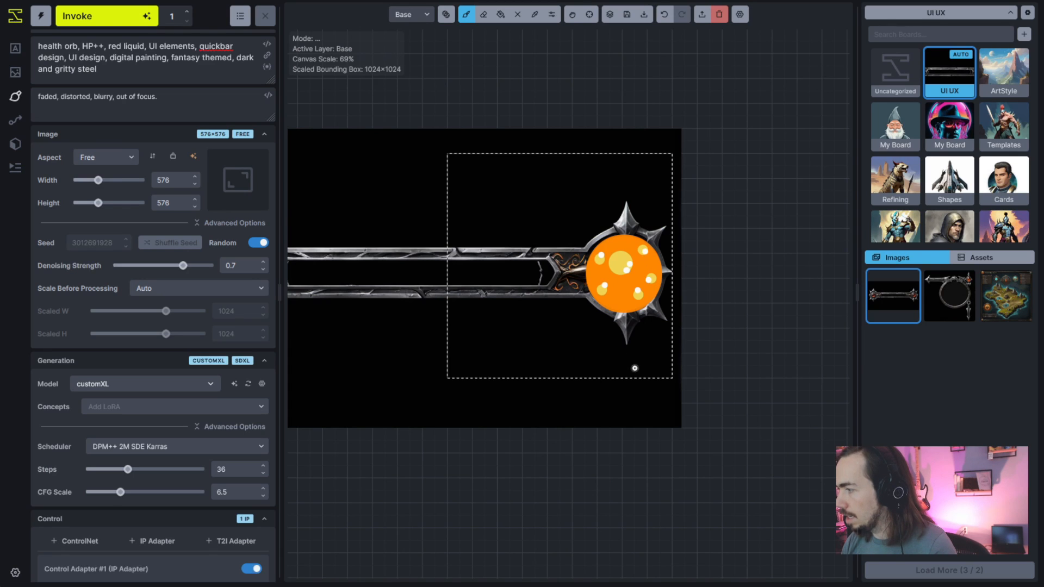
# Paint thin black strokes with a brush size of about 8 along the orange disc's lower edge
pyautogui.click(552, 14)
pyautogui.click(498, 139)
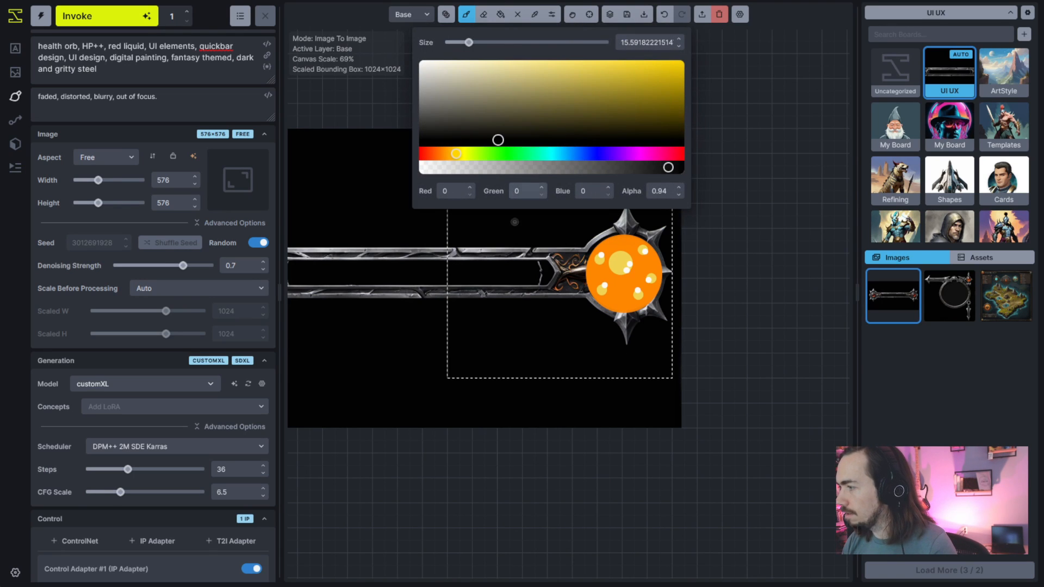
pyautogui.press('[')
pyautogui.press('[')
pyautogui.press('[')
pyautogui.press('[')
pyautogui.press('[')
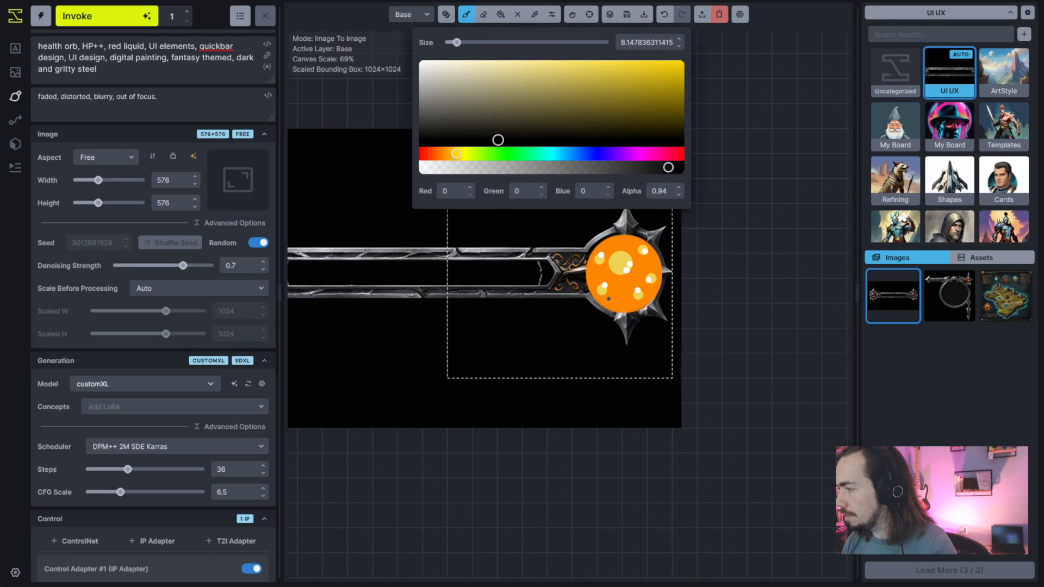
pyautogui.press('Escape')
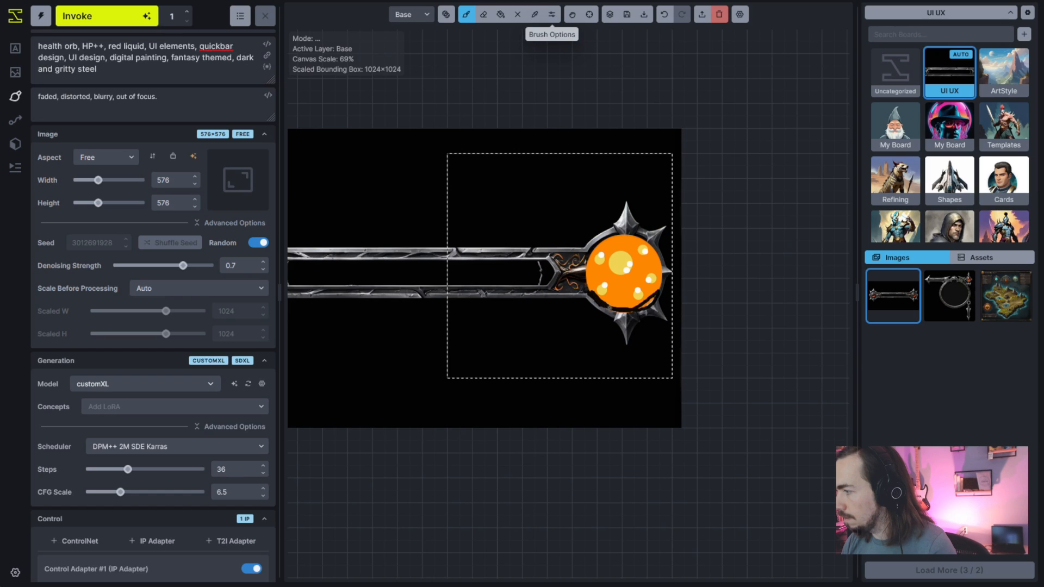
# Mask the whole right ornament, including the painted orange orb and its spikes, for inpainting
pyautogui.press('q')
pyautogui.moveTo(624, 291)
pyautogui.mouseDown()
pyautogui.moveTo(598, 256)
pyautogui.moveTo(647, 299)
pyautogui.moveTo(622, 273)
pyautogui.moveTo(609, 217)
pyautogui.moveTo(628, 278)
pyautogui.moveTo(625, 240)
pyautogui.moveTo(625, 302)
pyautogui.mouseUp()
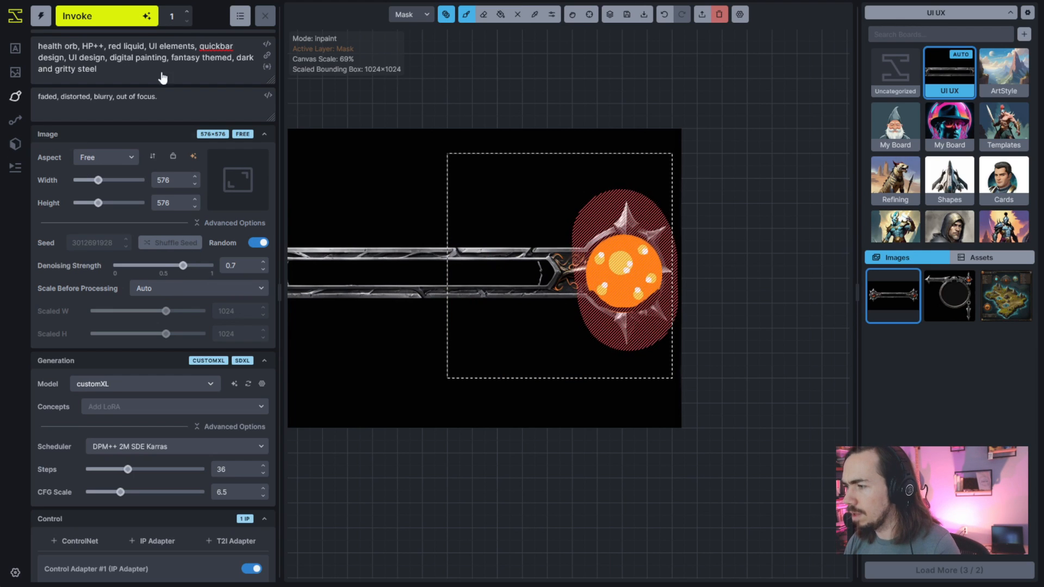
# Change the prompt's opening to "rage orb, rage meter, pure adrenaline energy vibes", generate the masked ornament and accept the result
pyautogui.doubleClick(48, 46)
pyautogui.write('rage')
pyautogui.moveTo(77, 46); pyautogui.dragTo(101, 46)
pyautogui.write('rage m,e')
pyautogui.write('ter,')
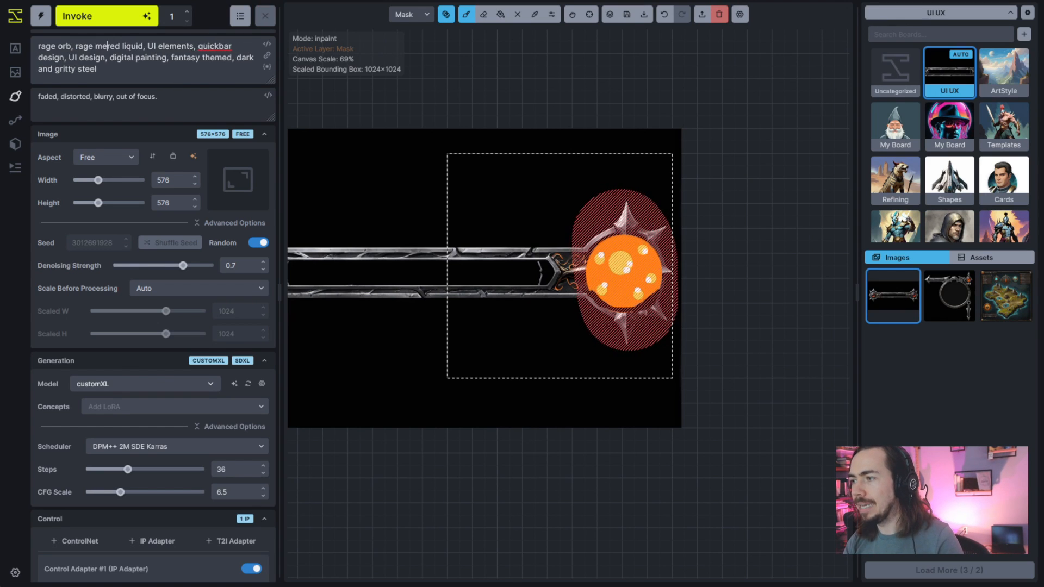
pyautogui.hotkey('ctrl', 'shift', 'Right')
pyautogui.hotkey('ctrl', 'shift', 'Right')
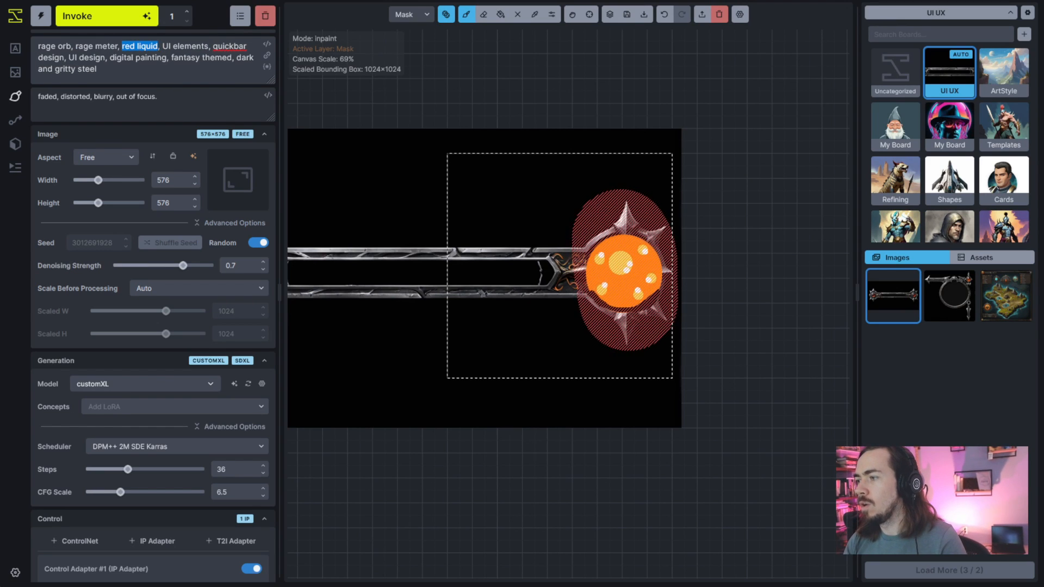
pyautogui.write('pure adrenaline energy vibes')
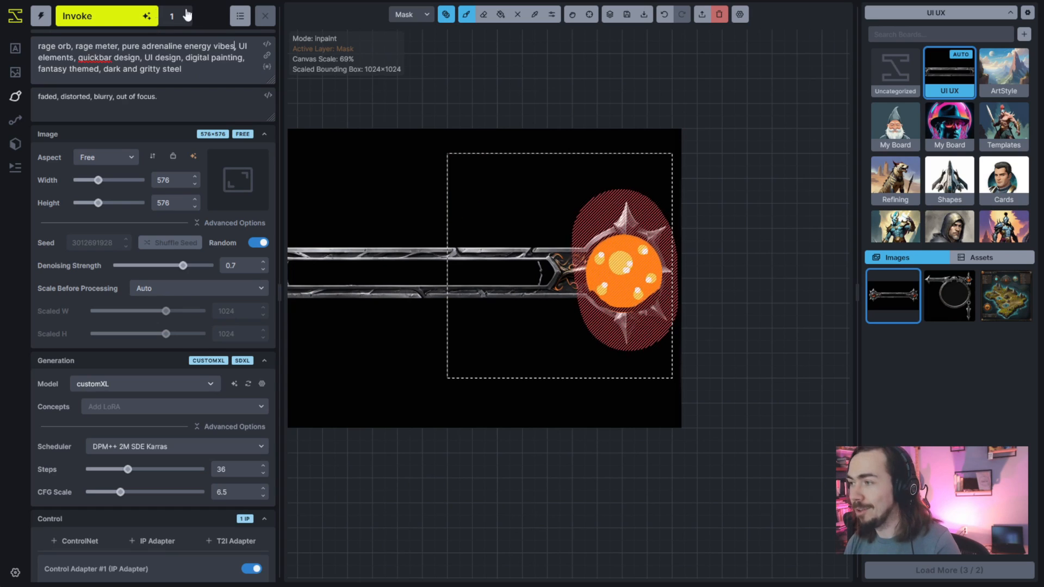
pyautogui.click(96, 22)
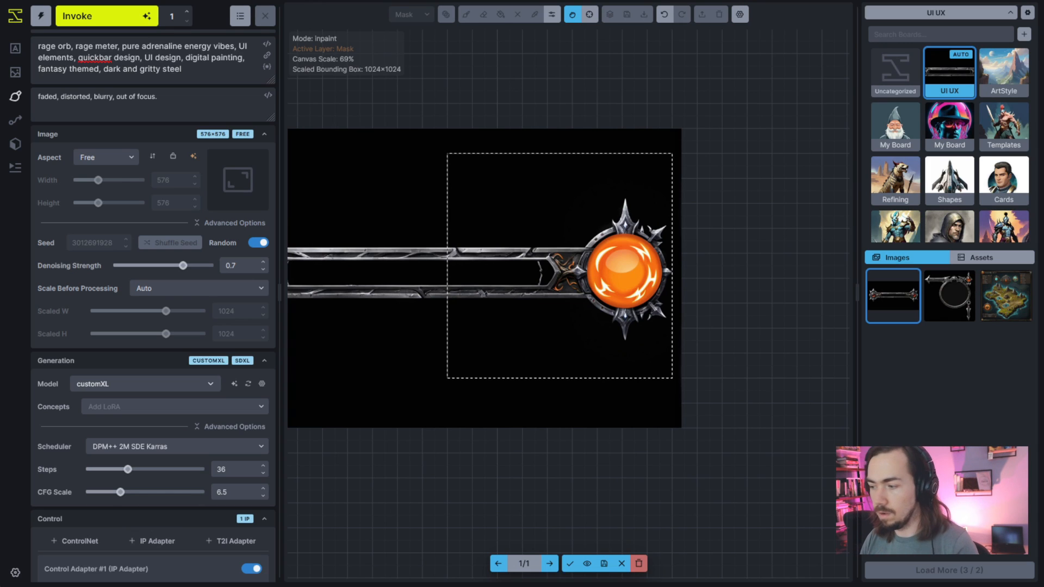
pyautogui.click(570, 563)
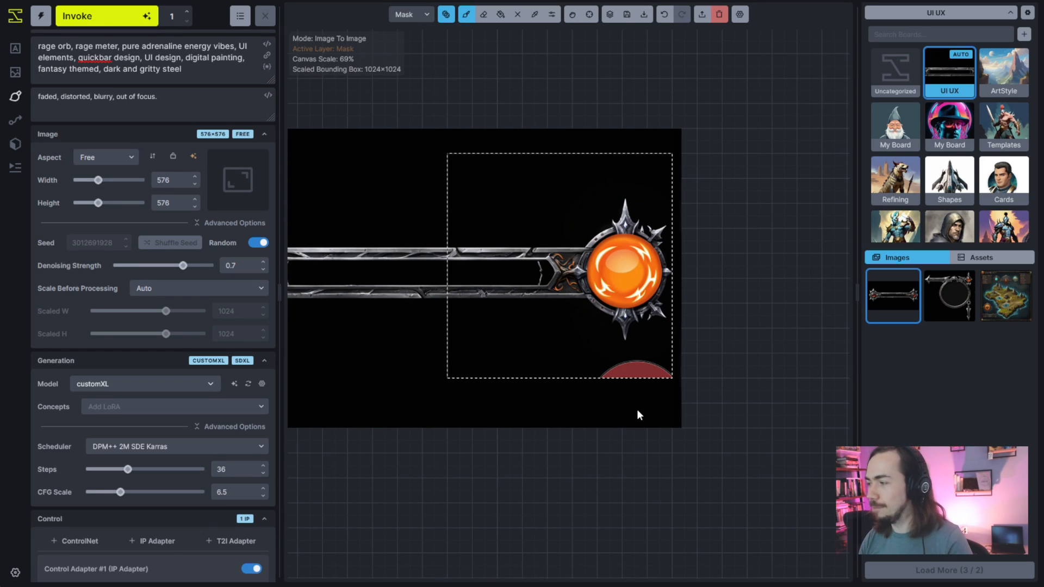
# Tint the orange orb on the base layer with a large translucent magenta brush (RGB 247, 5, 255, alpha 0.47)
pyautogui.click(552, 15)
pyautogui.click(638, 154)
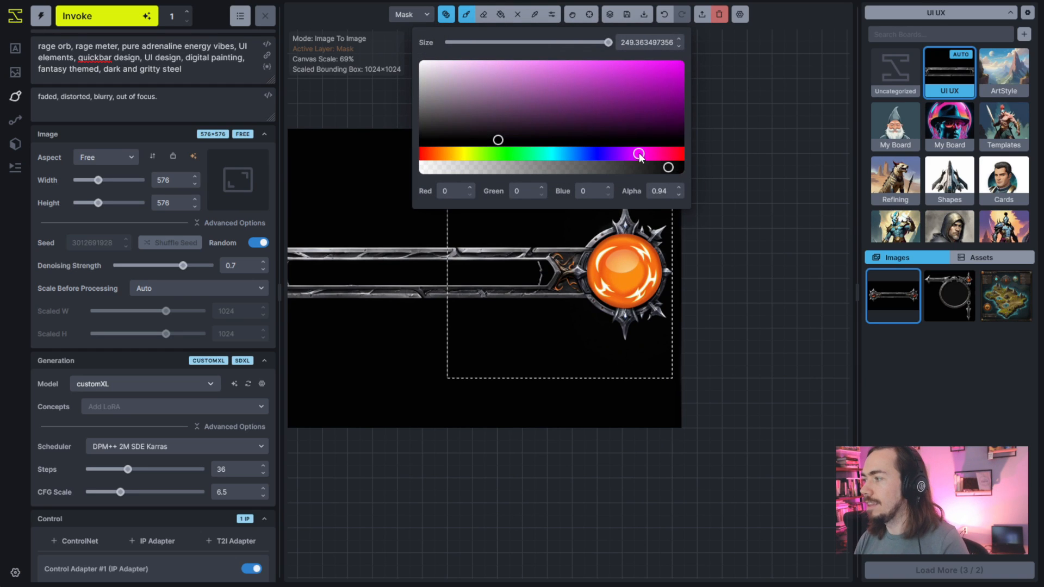
pyautogui.click(678, 60)
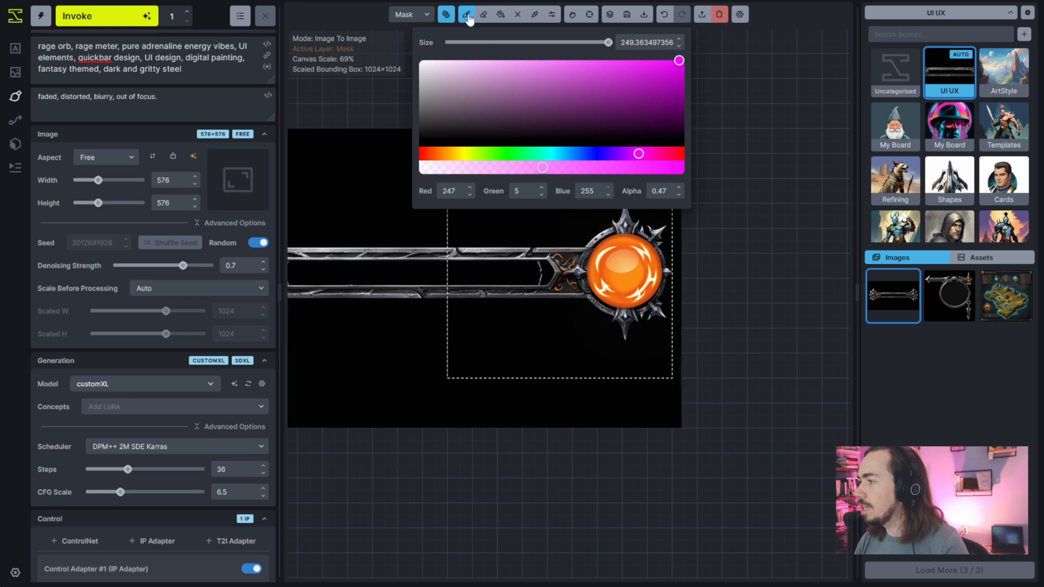
pyautogui.click(552, 14)
pyautogui.press('q')
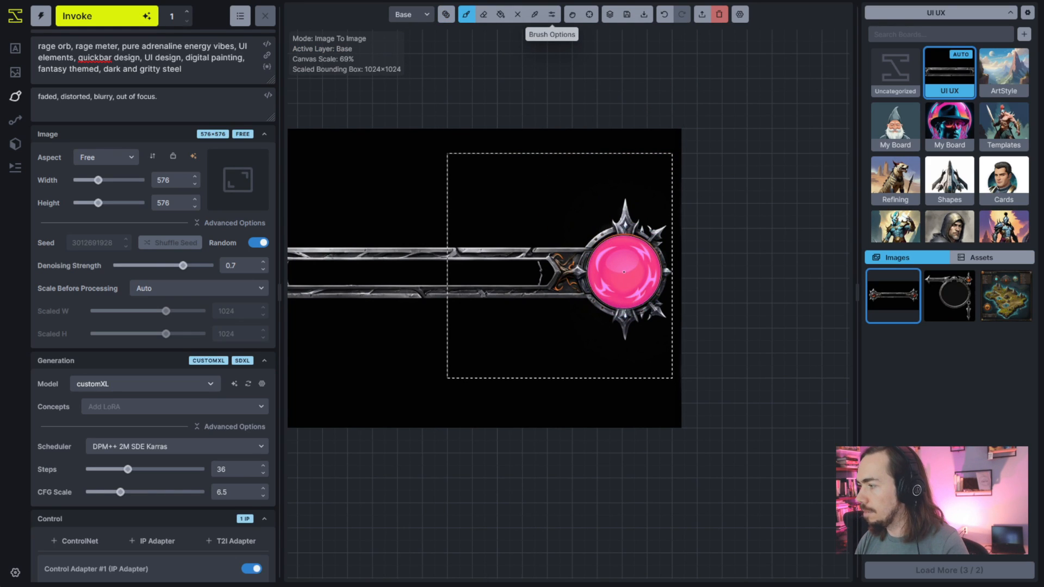
# Mask the pink orb with its spikes, regenerate it at a denoising strength of 0.45 and accept the result
pyautogui.press('q')
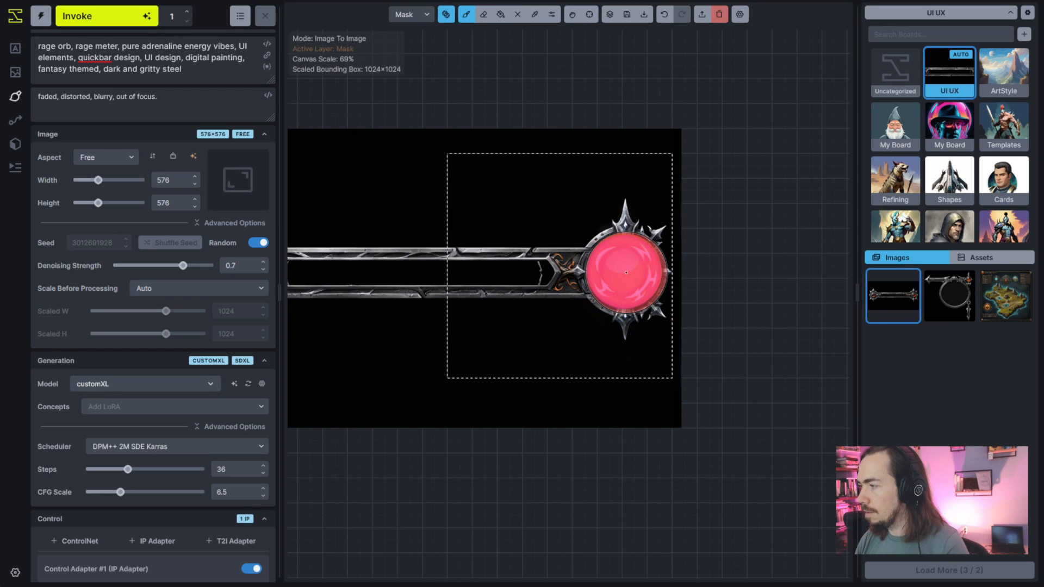
pyautogui.moveTo(632, 291)
pyautogui.mouseDown()
pyautogui.moveTo(625, 236)
pyautogui.moveTo(635, 261)
pyautogui.moveTo(628, 305)
pyautogui.moveTo(625, 271)
pyautogui.mouseUp()
pyautogui.moveTo(182, 265); pyautogui.dragTo(159, 269)
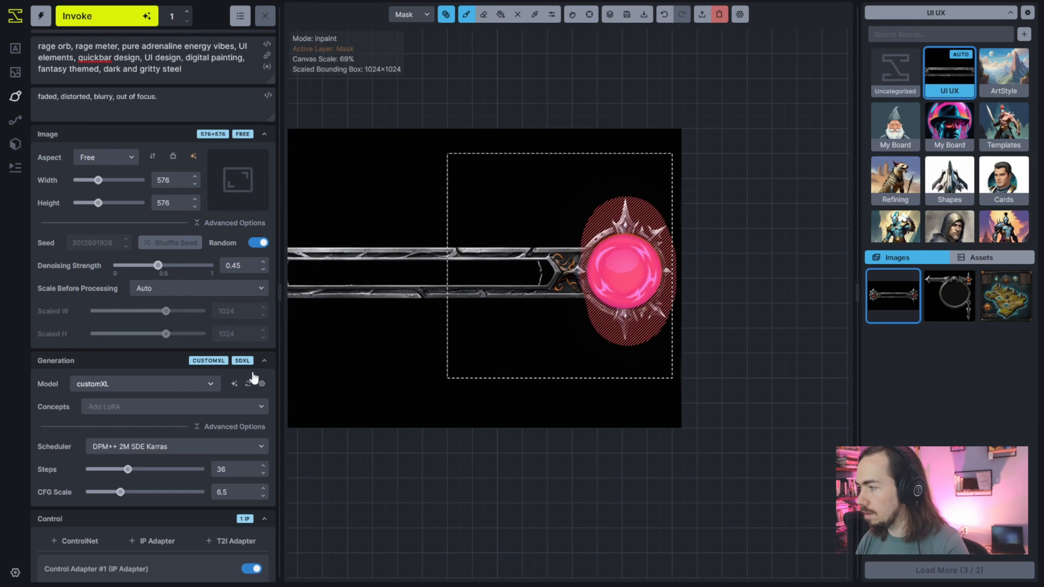
pyautogui.click(137, 22)
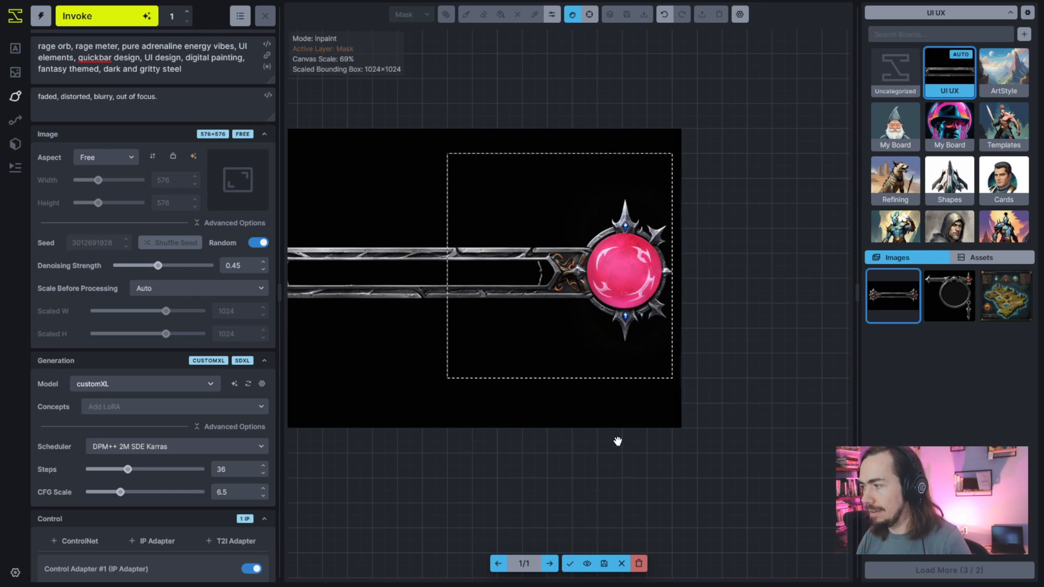
pyautogui.click(570, 563)
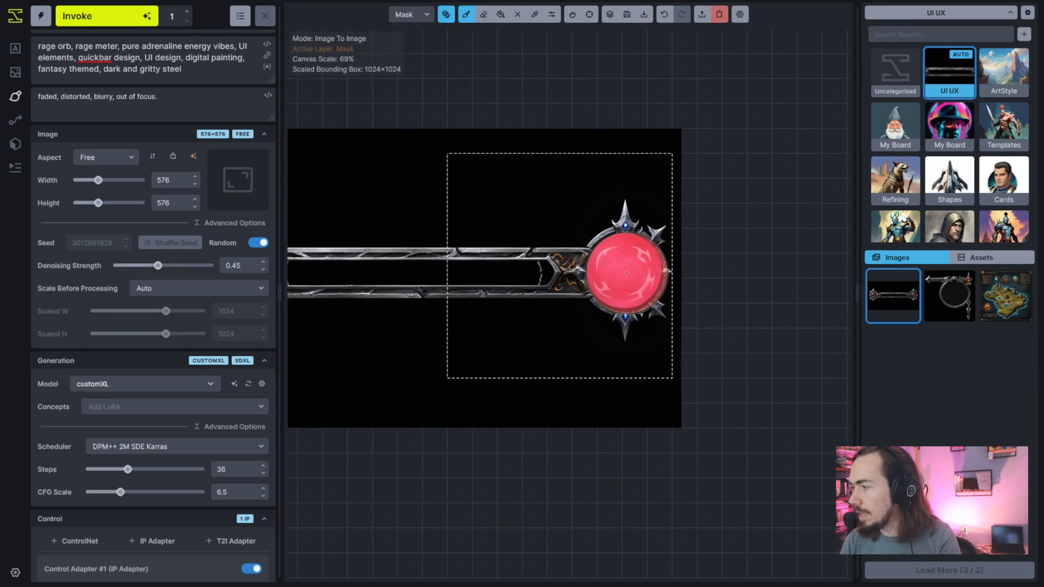
# Mask only the pink orb's face and add "liquid glossy" before "rage orb" in the prompt
pyautogui.scroll(1, 627, 273)
pyautogui.click(624, 269)
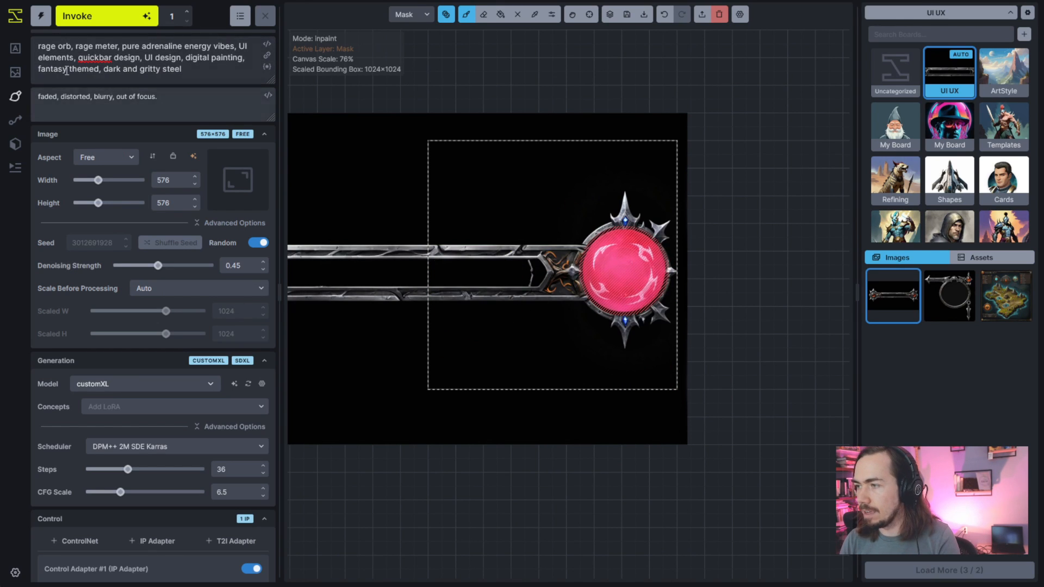
pyautogui.doubleClick(49, 50)
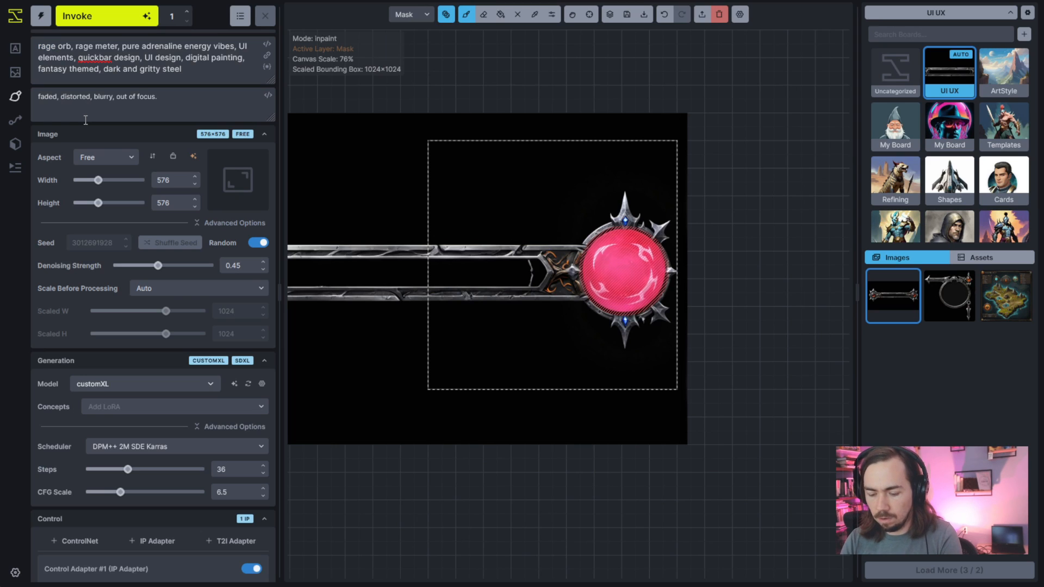
pyautogui.write('liquid')
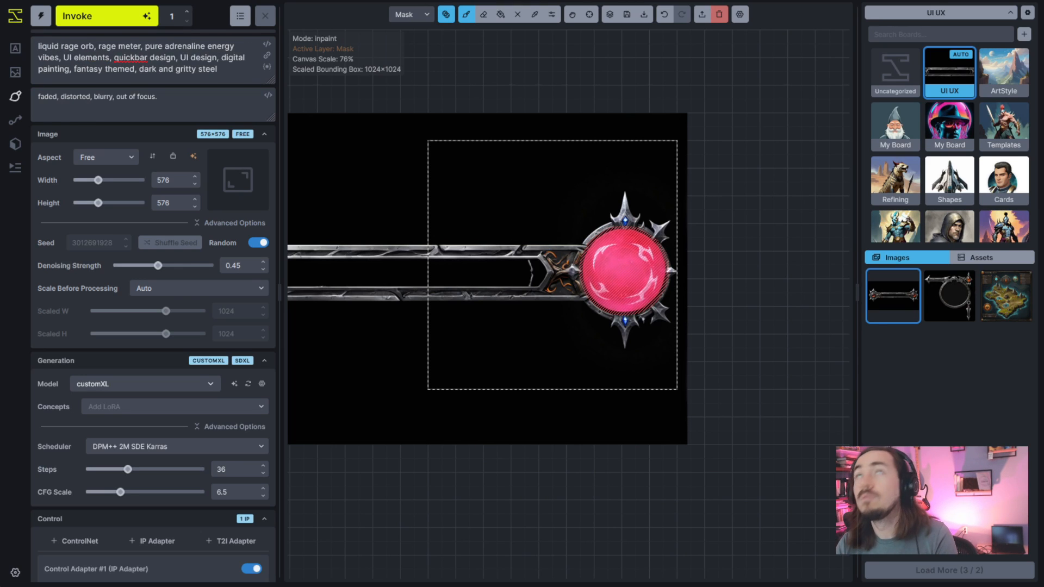
pyautogui.write(' glossy')
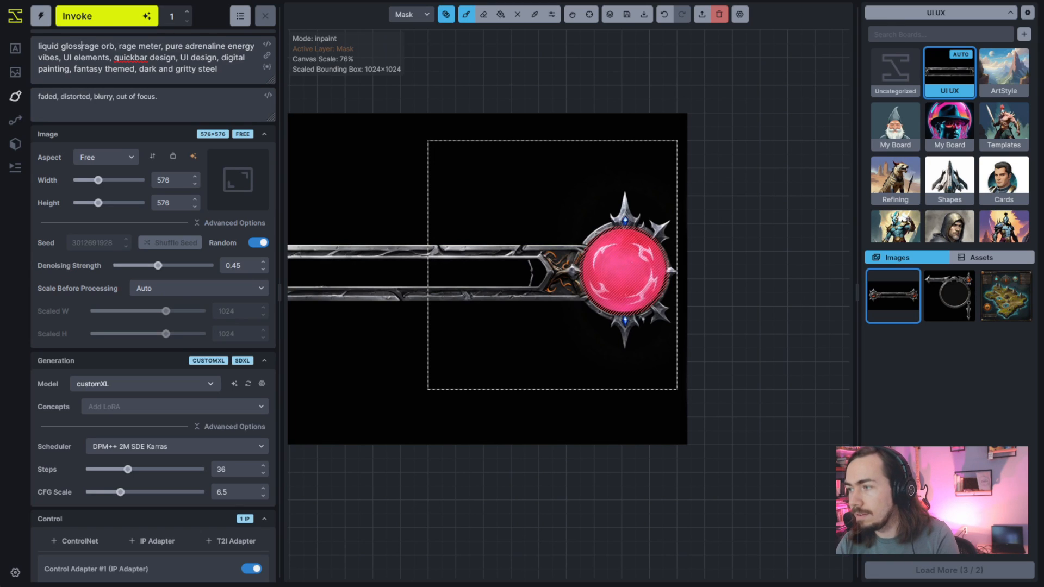
# Regenerate the masked orb at a denoising strength of 0.7 and accept the result
pyautogui.moveTo(157, 266); pyautogui.dragTo(183, 268)
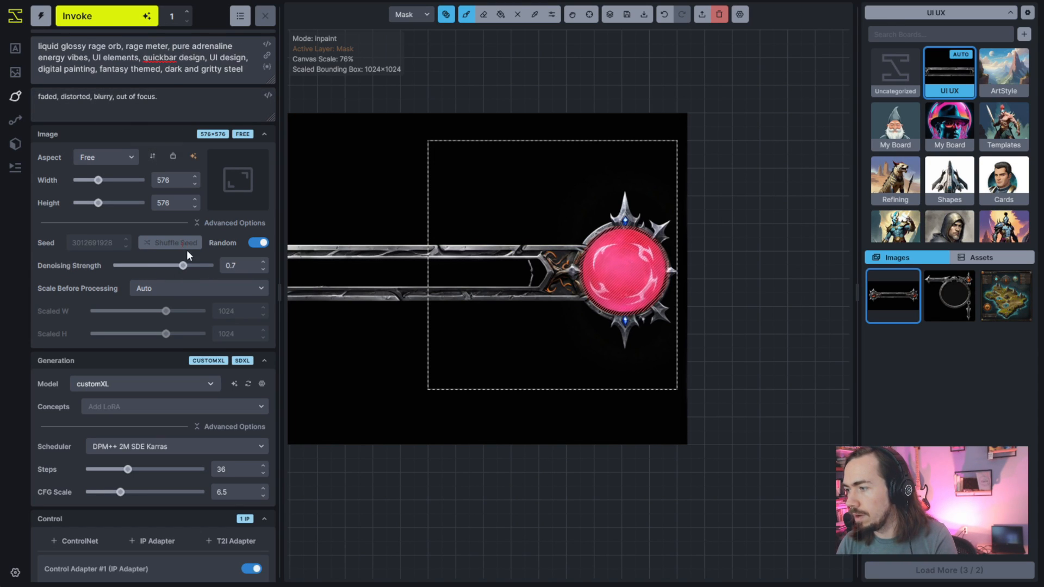
pyautogui.click(122, 22)
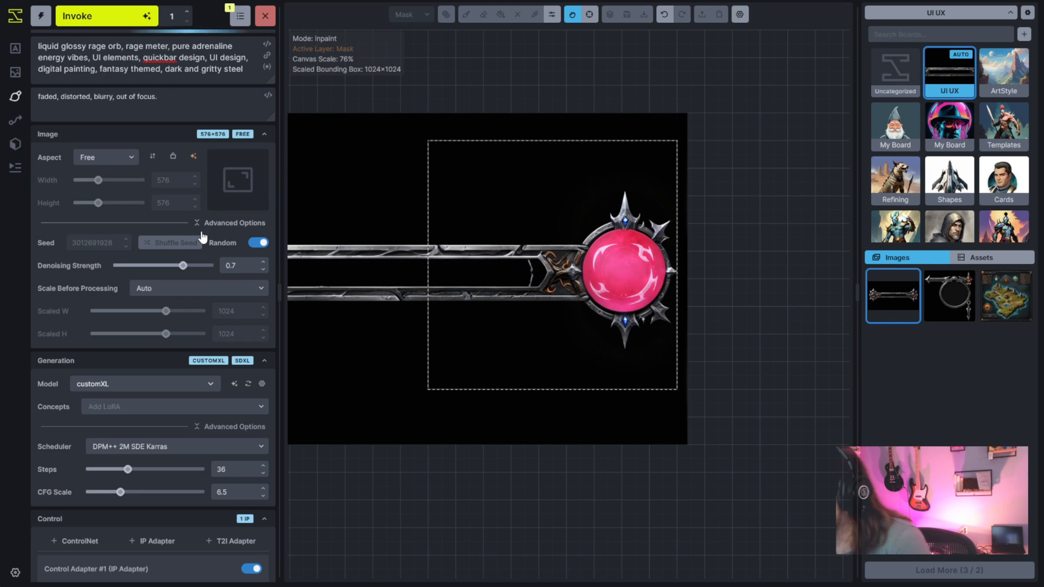
pyautogui.scroll(-1, 514, 328)
pyautogui.moveTo(514, 329); pyautogui.dragTo(677, 357)
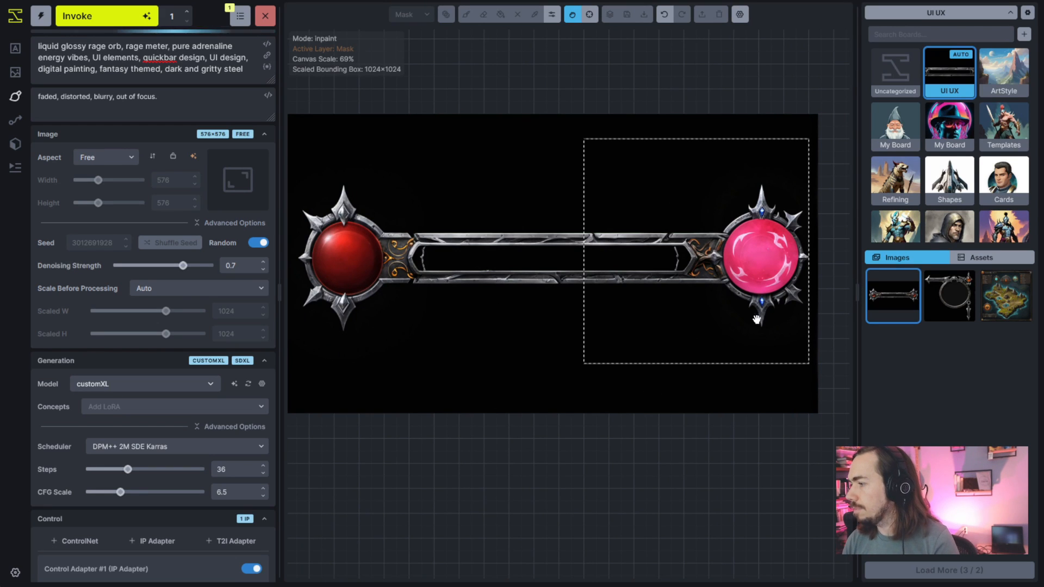
pyautogui.moveTo(718, 333); pyautogui.dragTo(654, 328)
pyautogui.scroll(2, 655, 328)
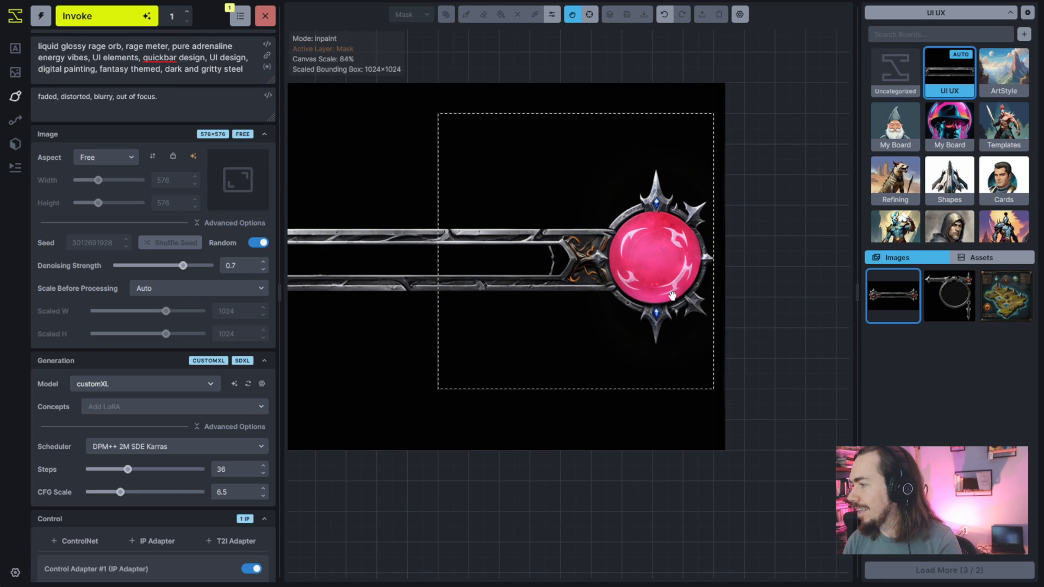
pyautogui.scroll(3, 673, 301)
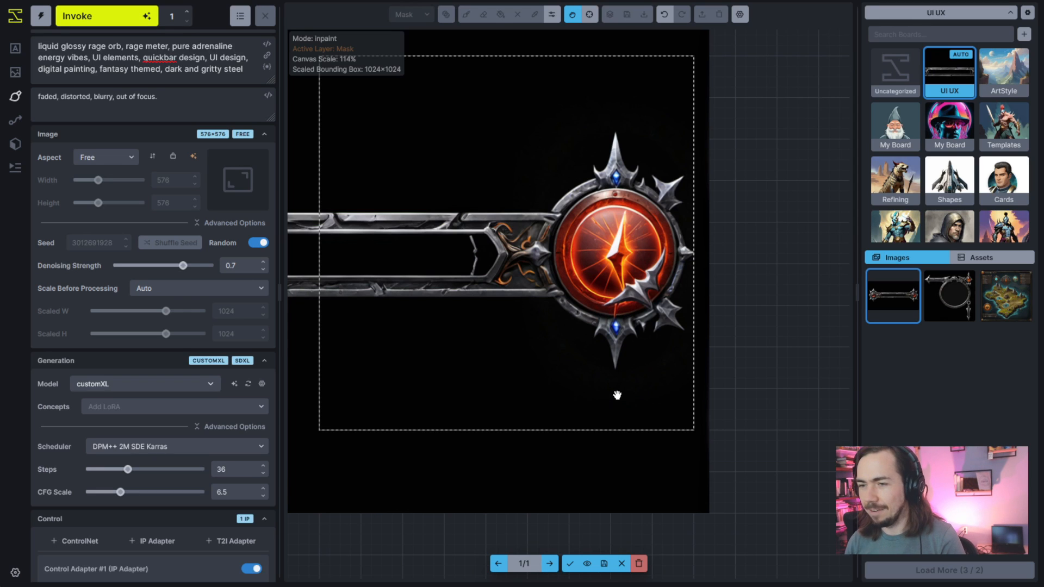
pyautogui.click(569, 564)
# Sample the glowing yellow inside the orb and paint overlapping translucent yellow discs over its centre on the base layer
pyautogui.scroll(-2, 634, 426)
pyautogui.press('c')
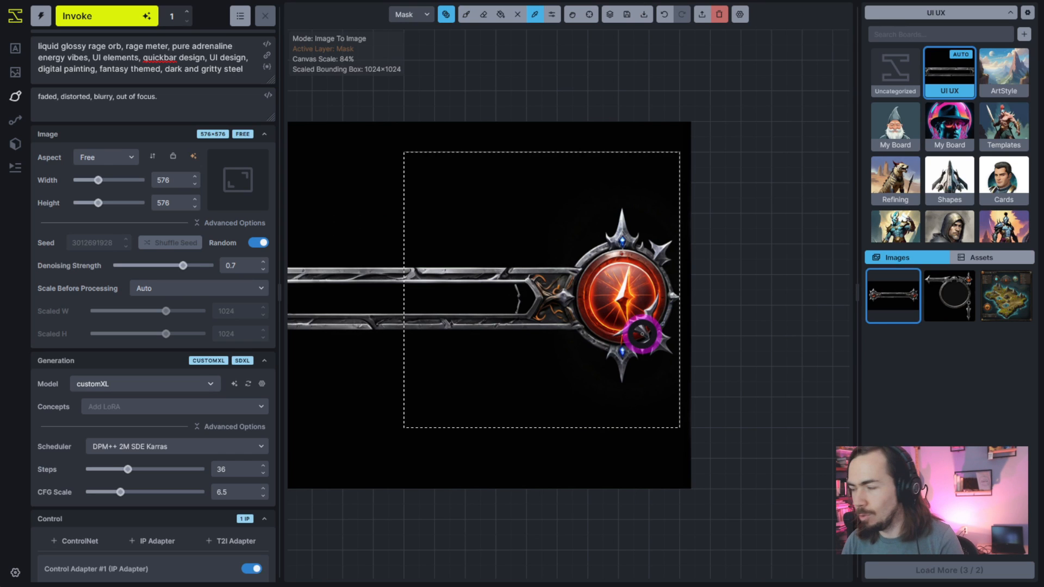
pyautogui.scroll(5, 627, 298)
pyautogui.scroll(1, 627, 297)
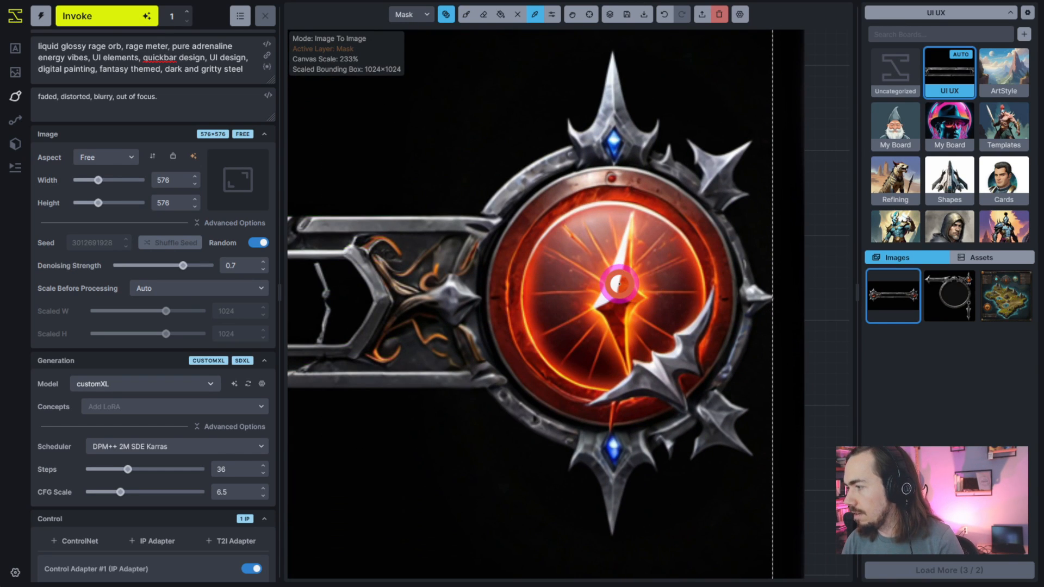
pyautogui.press('b')
pyautogui.press('q')
pyautogui.press(']')
pyautogui.press(']')
pyautogui.press(']')
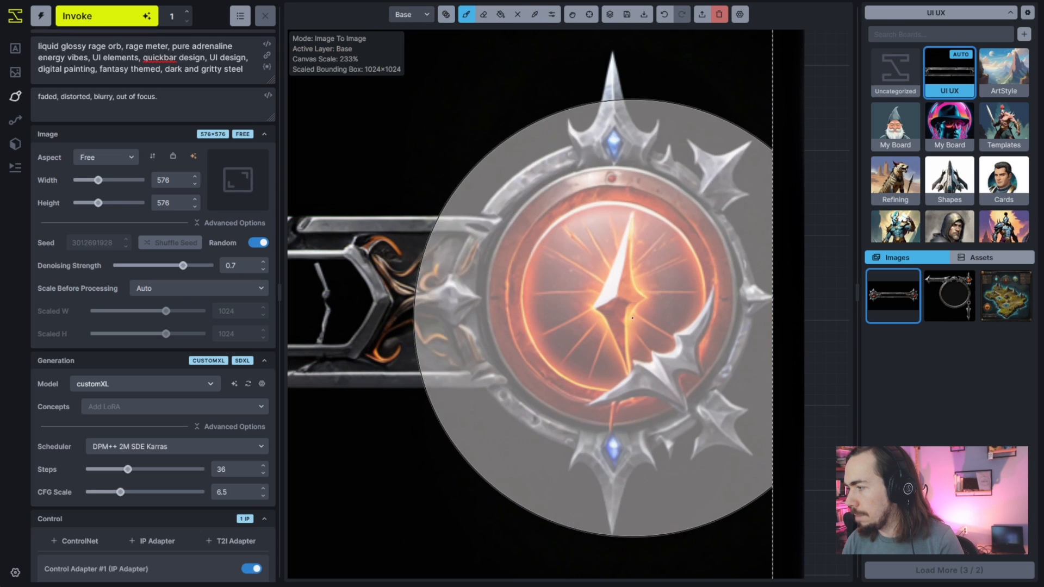
pyautogui.press('c')
pyautogui.click(601, 311)
pyautogui.press('b')
pyautogui.moveTo(597, 297)
pyautogui.mouseDown()
pyautogui.moveTo(621, 274)
pyautogui.moveTo(629, 280)
pyautogui.moveTo(603, 278)
pyautogui.moveTo(576, 305)
pyautogui.mouseUp()
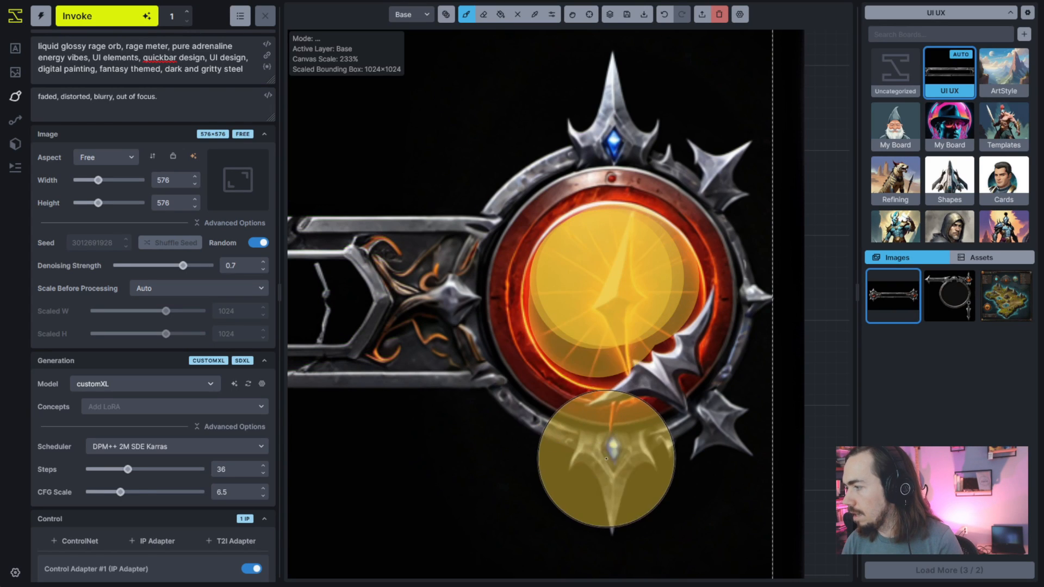
# Mask the yellow-painted centre and most of the surrounding red ring for inpainting, using a mask brush smaller than the orb
pyautogui.press('q')
pyautogui.press(']')
pyautogui.press(']')
pyautogui.press(']')
pyautogui.press(']')
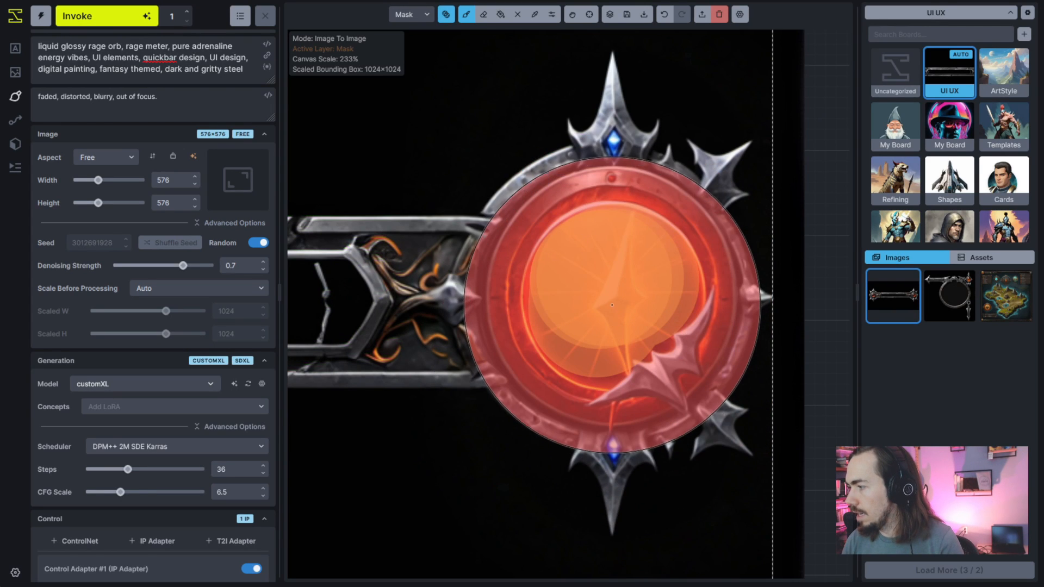
pyautogui.press('[')
pyautogui.press('[')
pyautogui.press('[')
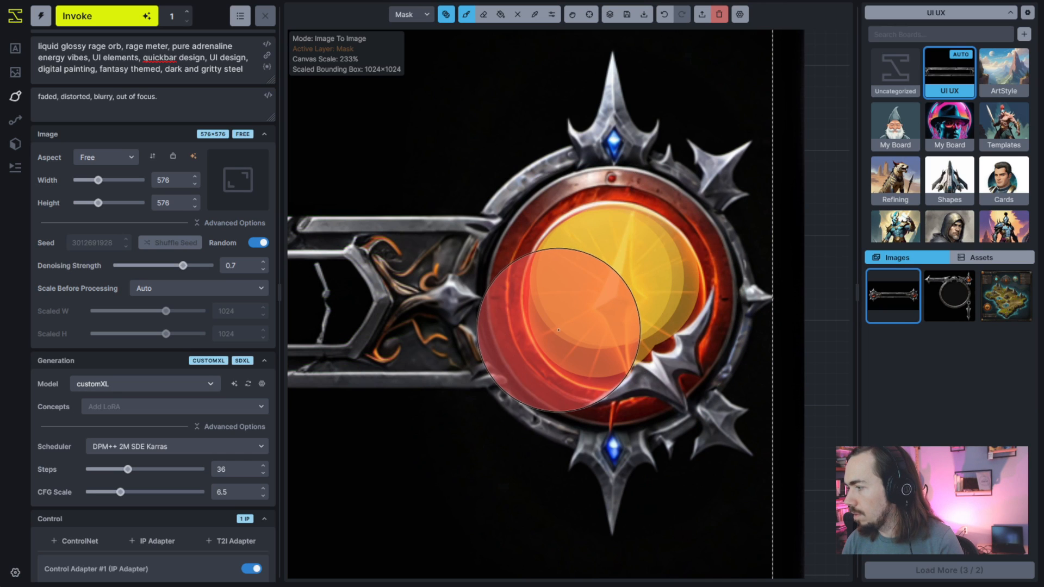
pyautogui.moveTo(559, 329)
pyautogui.mouseDown()
pyautogui.moveTo(563, 296)
pyautogui.moveTo(627, 273)
pyautogui.moveTo(616, 293)
pyautogui.moveTo(605, 295)
pyautogui.moveTo(642, 267)
pyautogui.moveTo(628, 250)
pyautogui.moveTo(596, 252)
pyautogui.moveTo(572, 286)
pyautogui.moveTo(583, 254)
pyautogui.mouseUp()
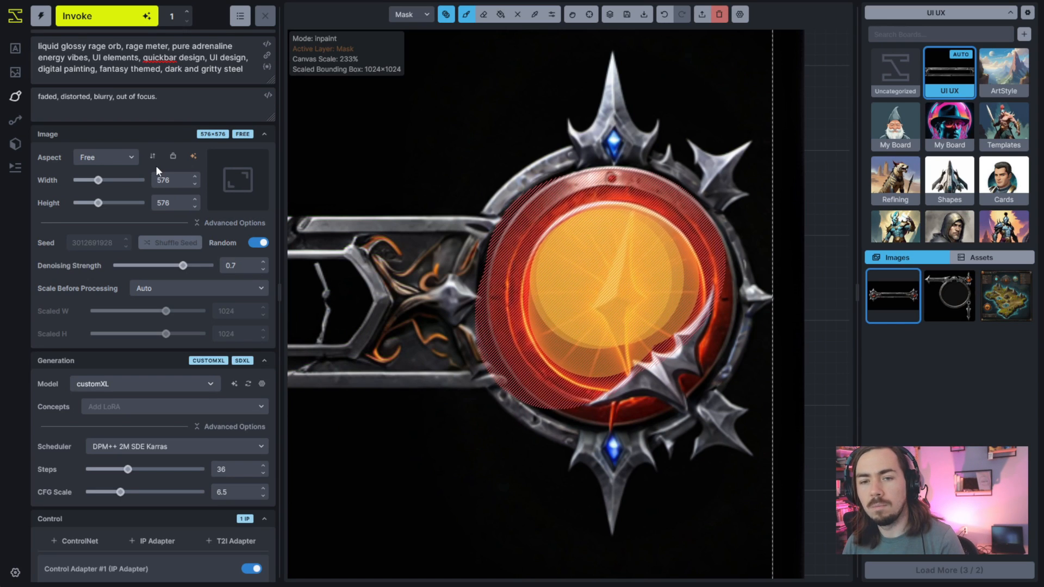
# Disable the IP Adapter control that uses the minimap frame as its reference image
pyautogui.scroll(-8, 243, 190)
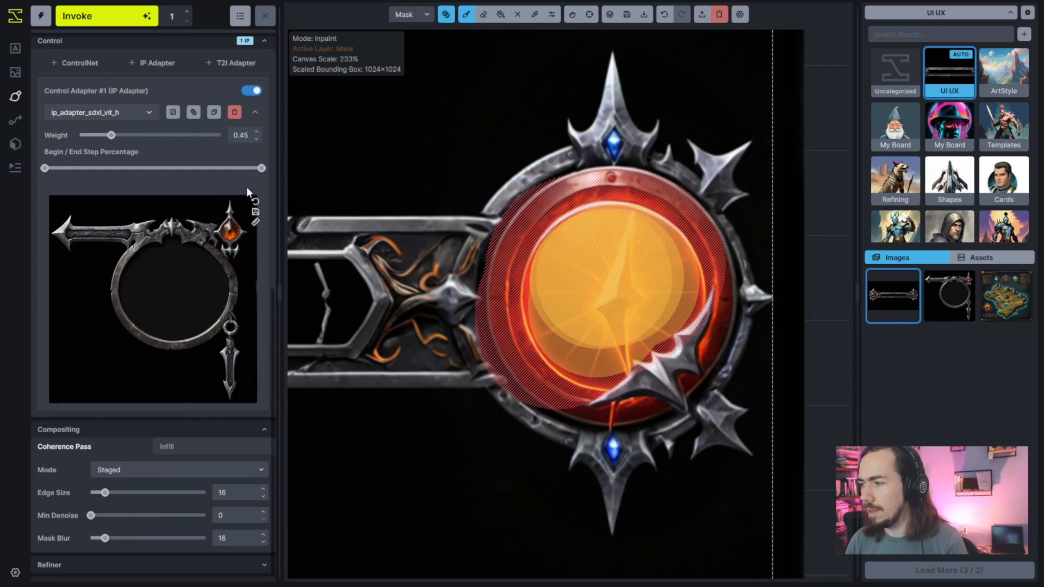
pyautogui.click(251, 91)
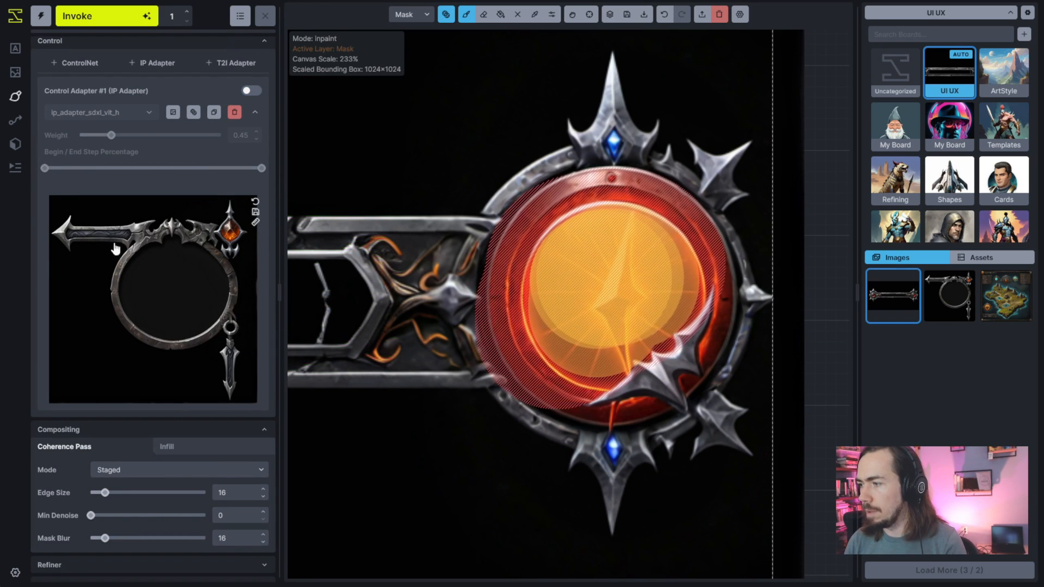
pyautogui.scroll(-2, 628, 186)
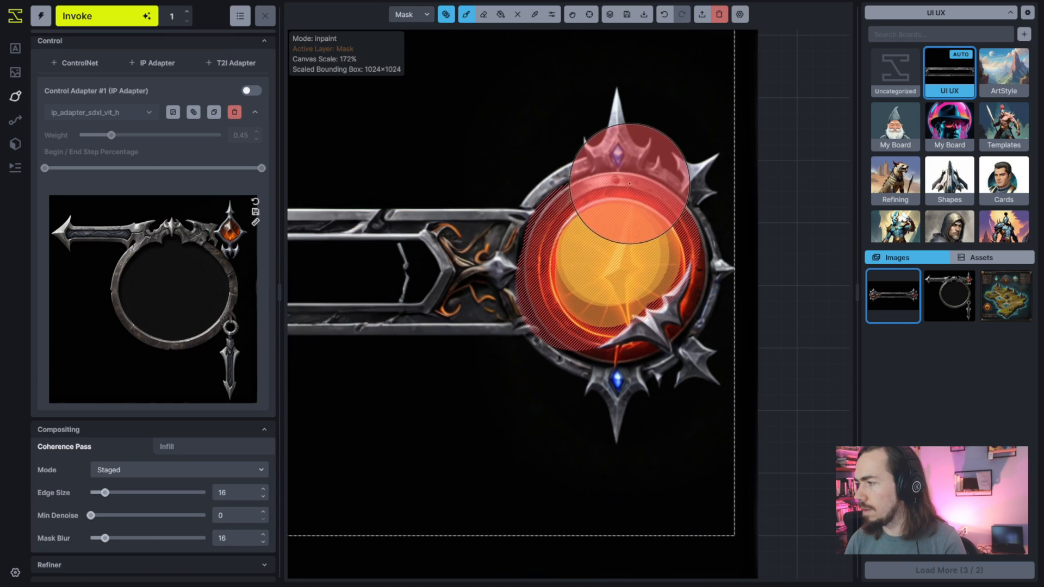
pyautogui.scroll(10, 154, 123)
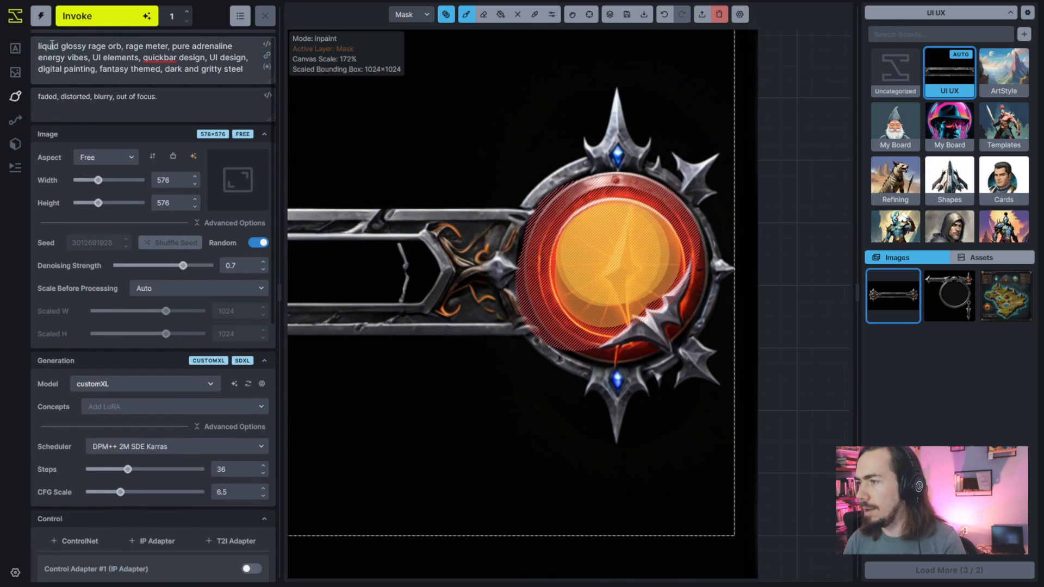
# Emphasise the orb in the prompt as "liquid glossy rage orb++" and regenerate the masked area
pyautogui.click(59, 47)
pyautogui.click(142, 47)
pyautogui.write('+_')
pyautogui.press('BackSpace')
pyautogui.write('+')
pyautogui.click(120, 20)
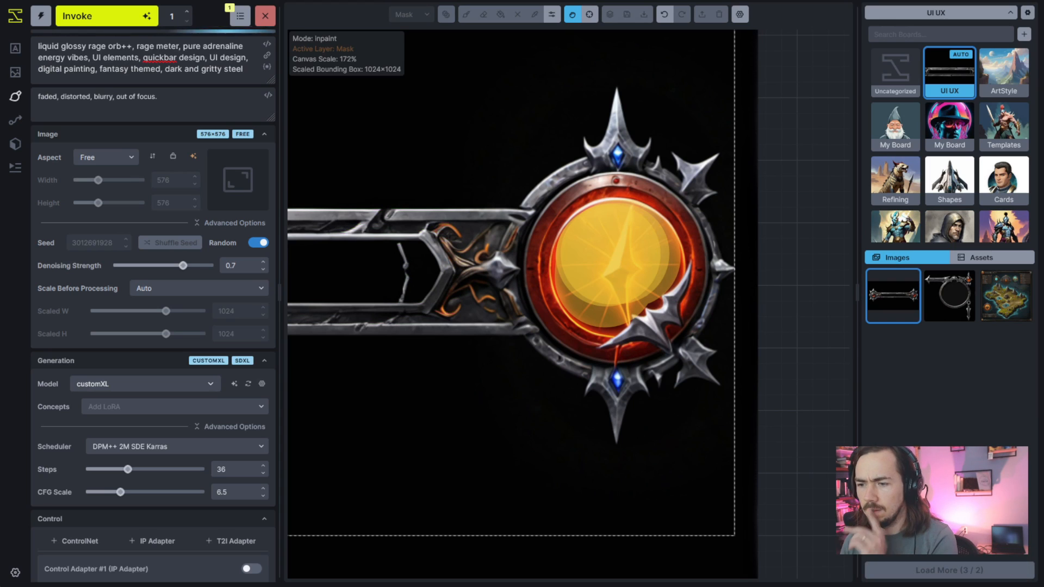
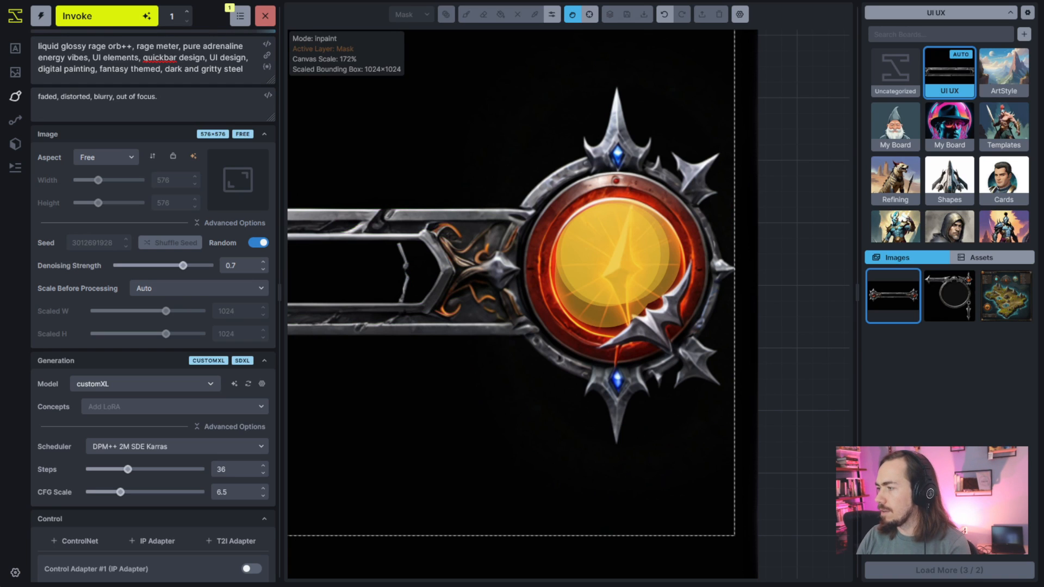
pyautogui.scroll(3, 632, 347)
pyautogui.scroll(-2, 632, 347)
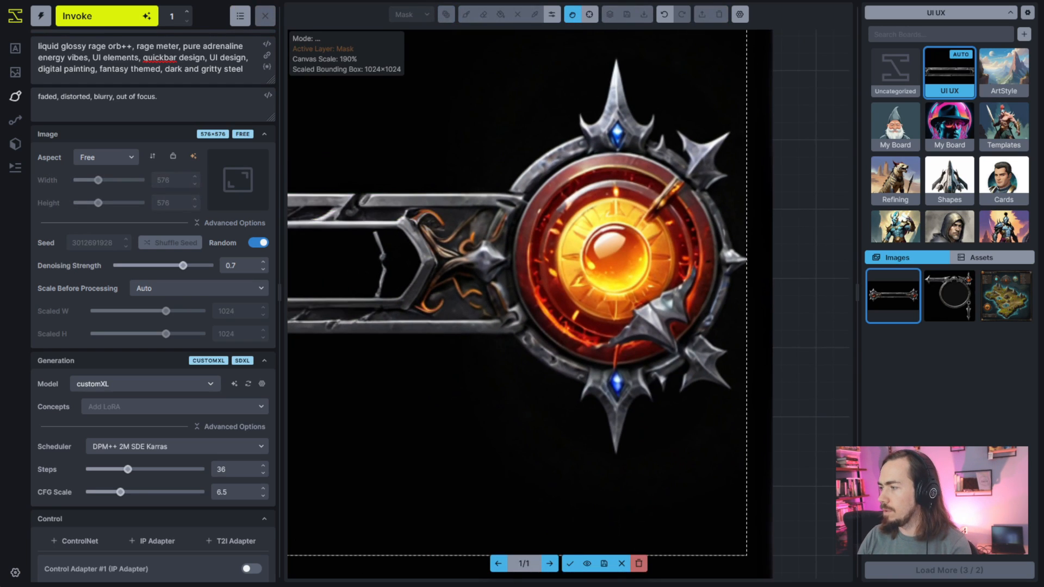
# Accept the regenerated glossy rage orb onto the quickbar canvas
pyautogui.scroll(-3, 662, 315)
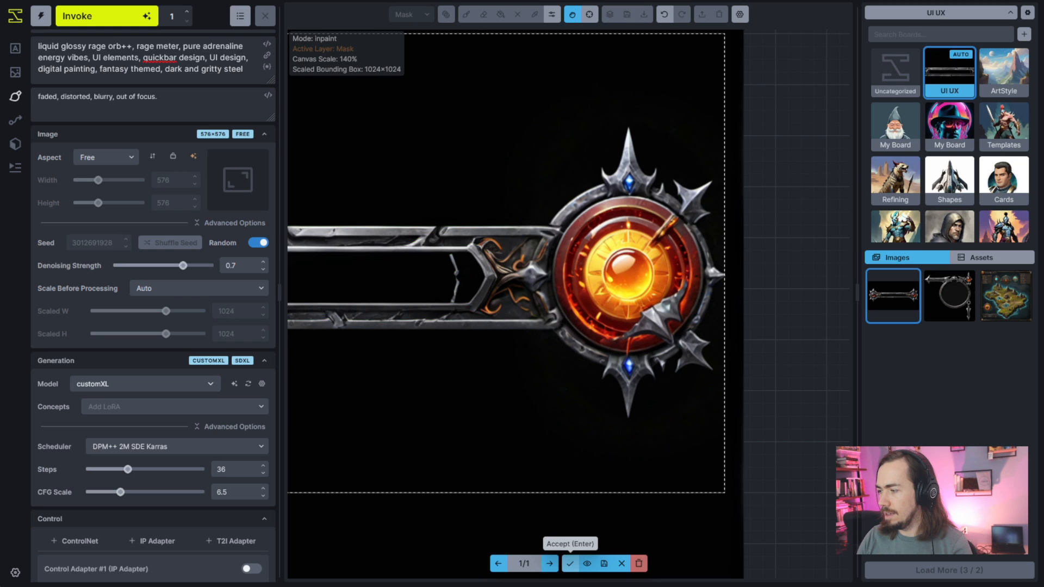
pyautogui.click(570, 563)
pyautogui.scroll(7, 643, 379)
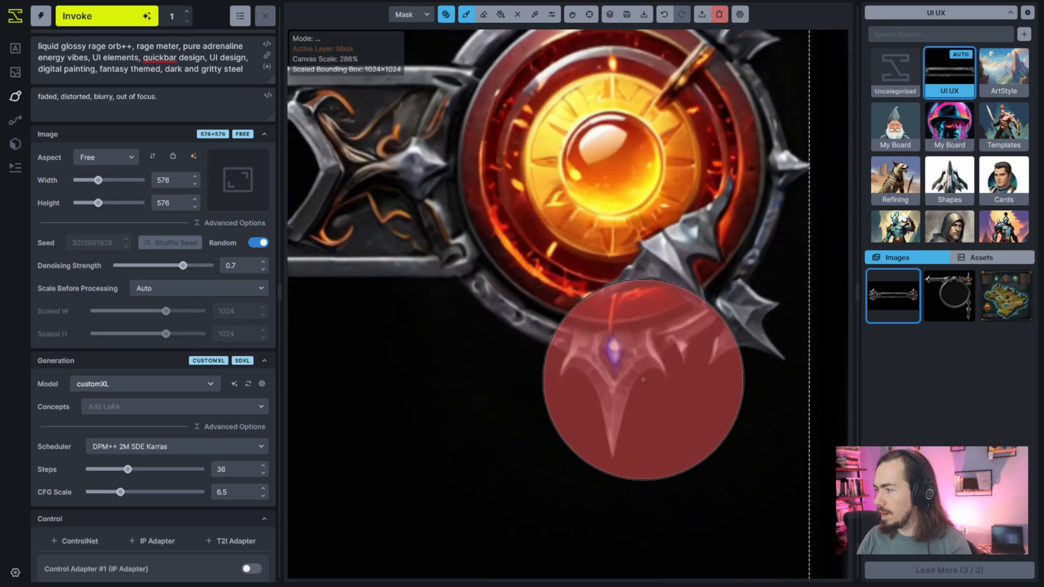
pyautogui.scroll(-4, 625, 338)
pyautogui.press('v')
pyautogui.moveTo(690, 183); pyautogui.dragTo(639, 281)
pyautogui.scroll(-4, 640, 281)
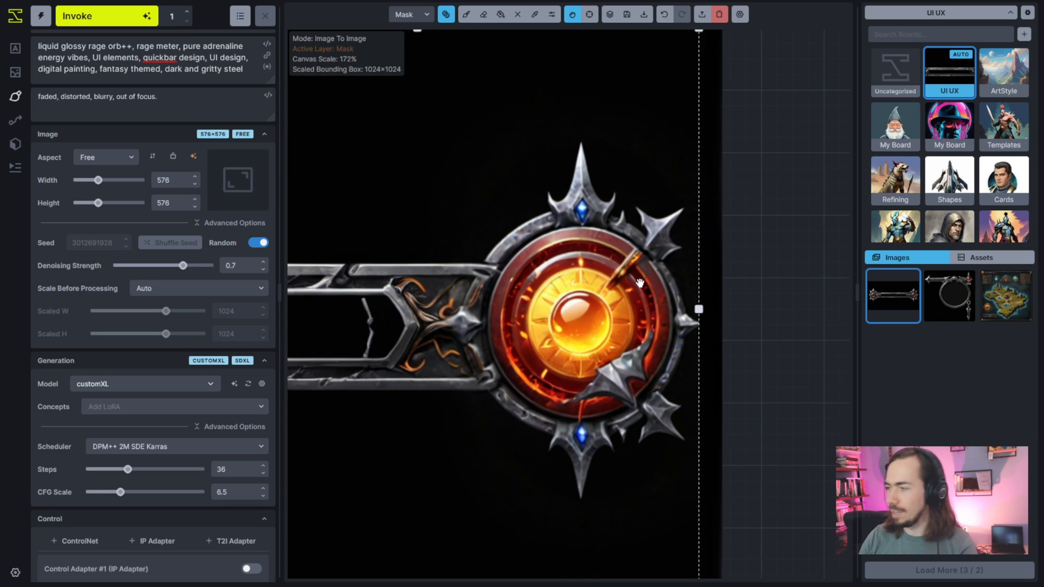
# Examine the quickbar from the rage orb along the bar to the red health orb, in close-up and as a whole
pyautogui.scroll(3, 637, 309)
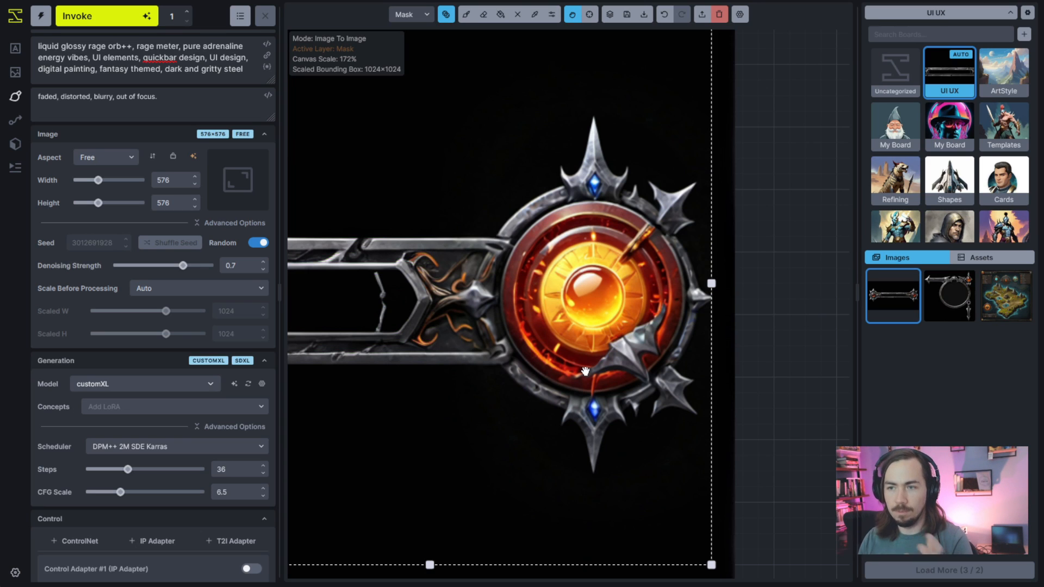
pyautogui.scroll(-5, 590, 343)
pyautogui.moveTo(364, 342); pyautogui.dragTo(516, 326)
pyautogui.moveTo(674, 361); pyautogui.dragTo(363, 365)
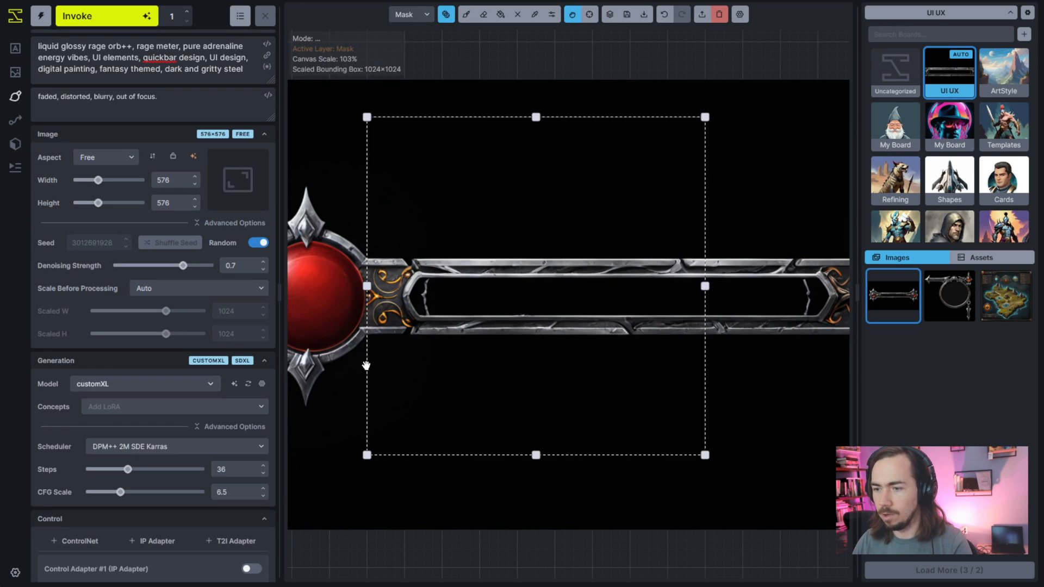
pyautogui.scroll(4, 696, 321)
pyautogui.moveTo(687, 326); pyautogui.dragTo(394, 331)
pyautogui.moveTo(857, 296); pyautogui.dragTo(799, 305)
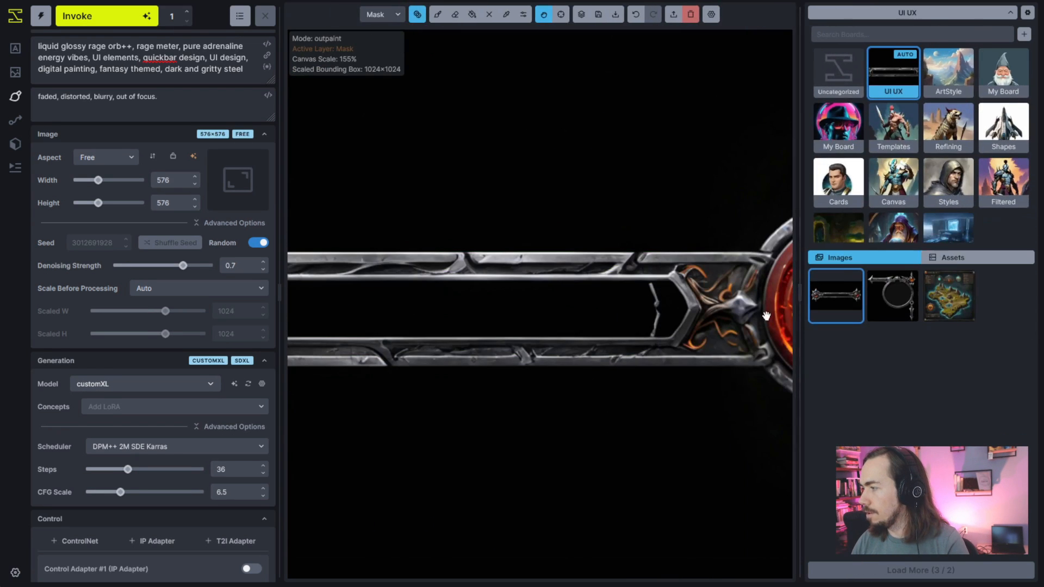
pyautogui.moveTo(690, 310); pyautogui.dragTo(538, 312)
pyautogui.scroll(3, 608, 326)
pyautogui.scroll(2, 609, 328)
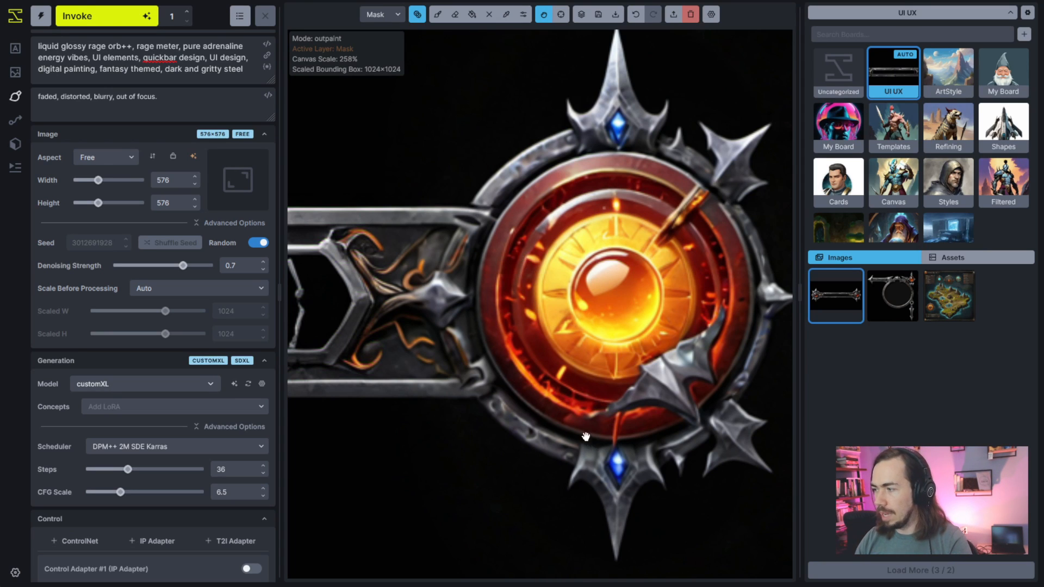
pyautogui.scroll(-1, 498, 354)
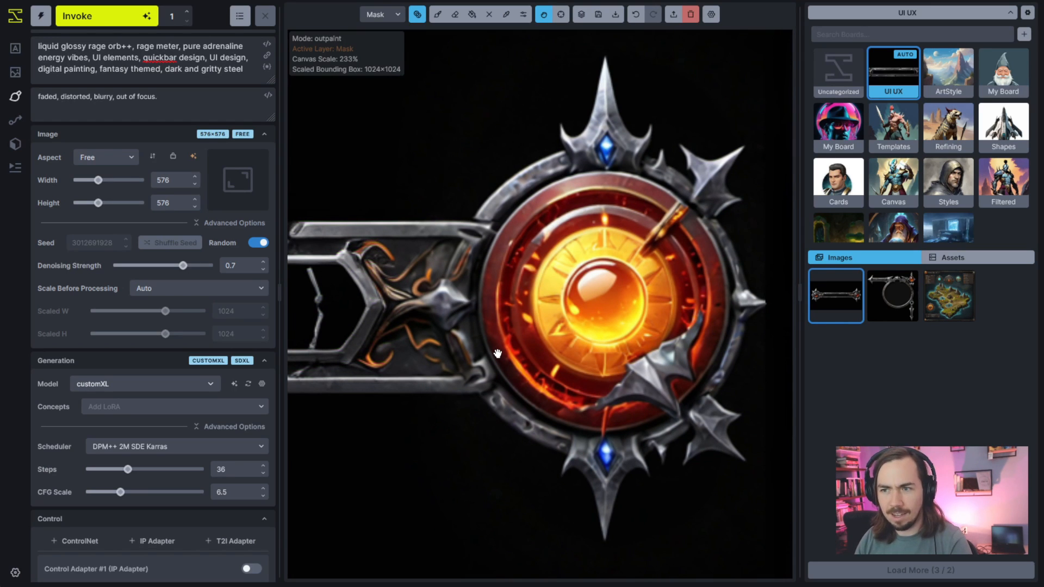
pyautogui.scroll(-2, 497, 354)
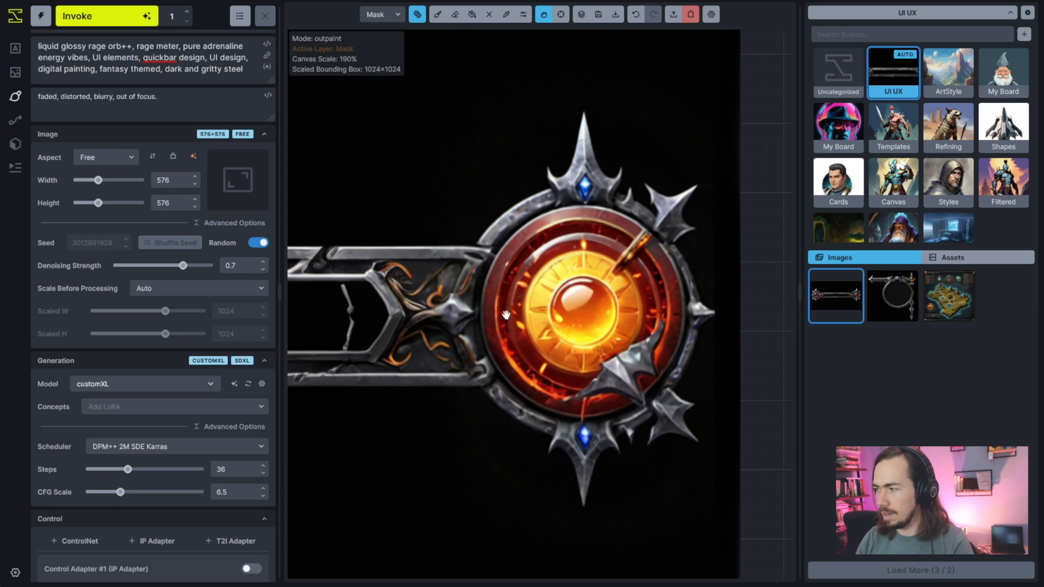
pyautogui.scroll(-2, 585, 365)
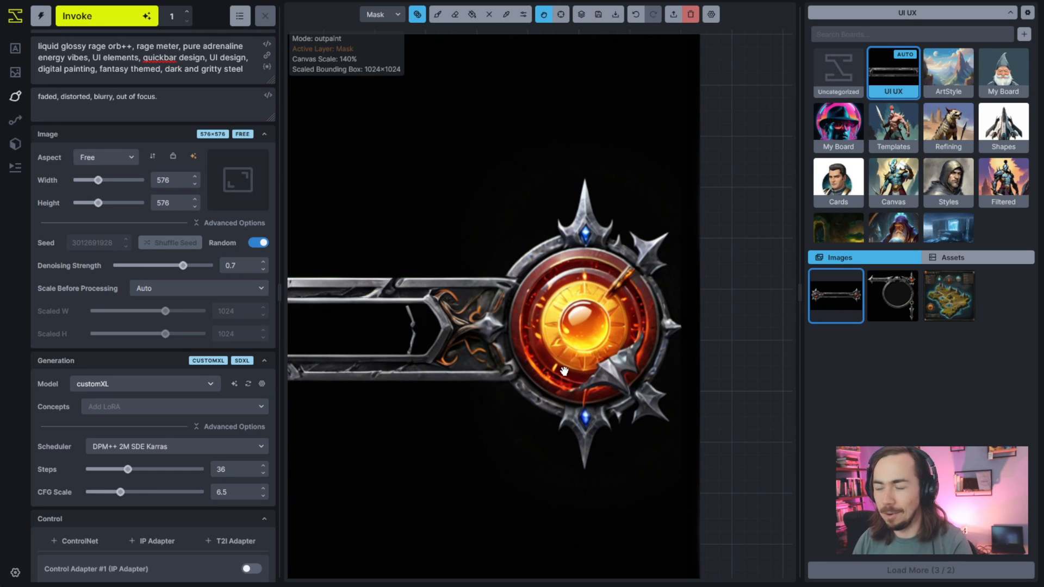
pyautogui.scroll(-1, 566, 461)
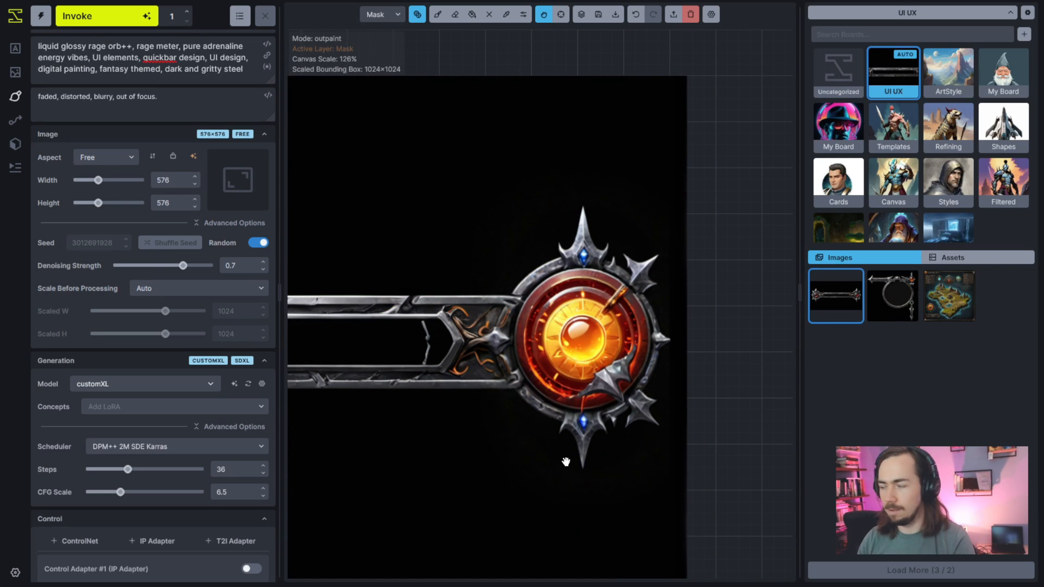
pyautogui.scroll(-3, 566, 461)
pyautogui.moveTo(525, 422); pyautogui.dragTo(635, 378)
pyautogui.moveTo(545, 398); pyautogui.dragTo(608, 383)
pyautogui.scroll(-4, 595, 386)
pyautogui.moveTo(547, 392); pyautogui.dragTo(528, 391)
pyautogui.moveTo(418, 379); pyautogui.dragTo(655, 379)
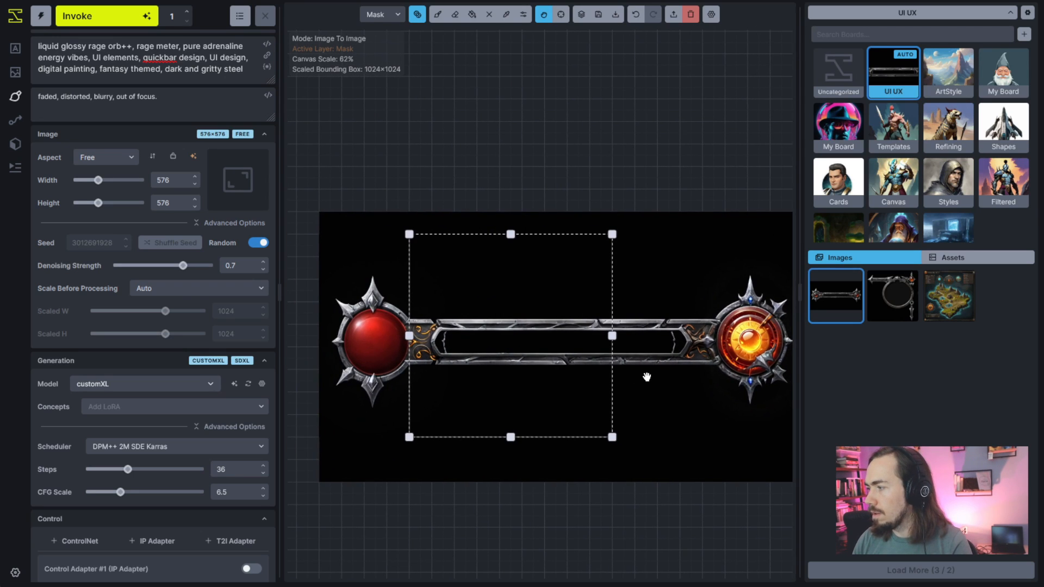
# Widen the bounding box to 896 × 576 so it spans the whole bar between the two orbs
pyautogui.moveTo(678, 384); pyautogui.dragTo(683, 385)
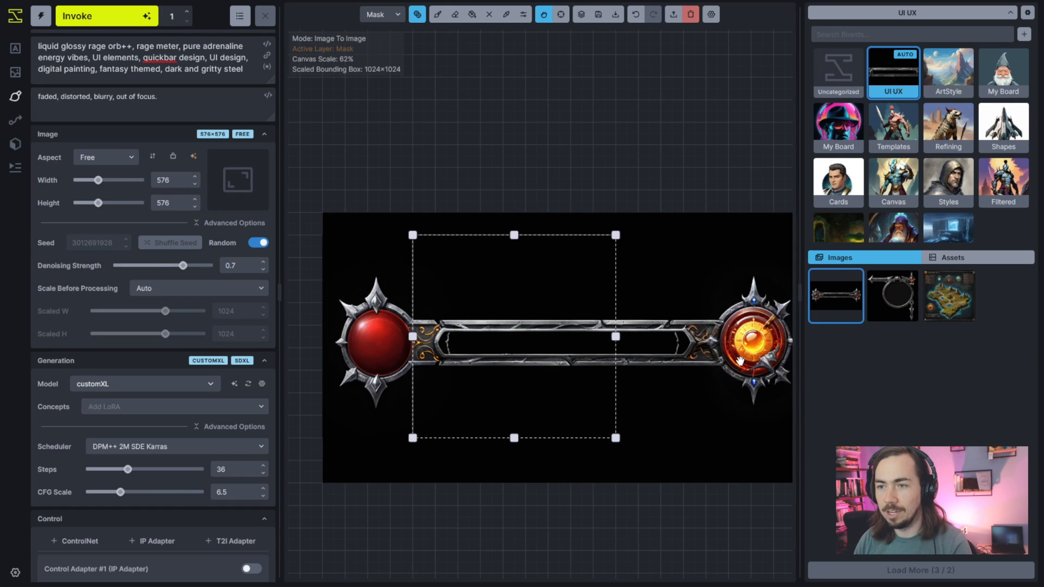
pyautogui.moveTo(730, 365); pyautogui.dragTo(711, 366)
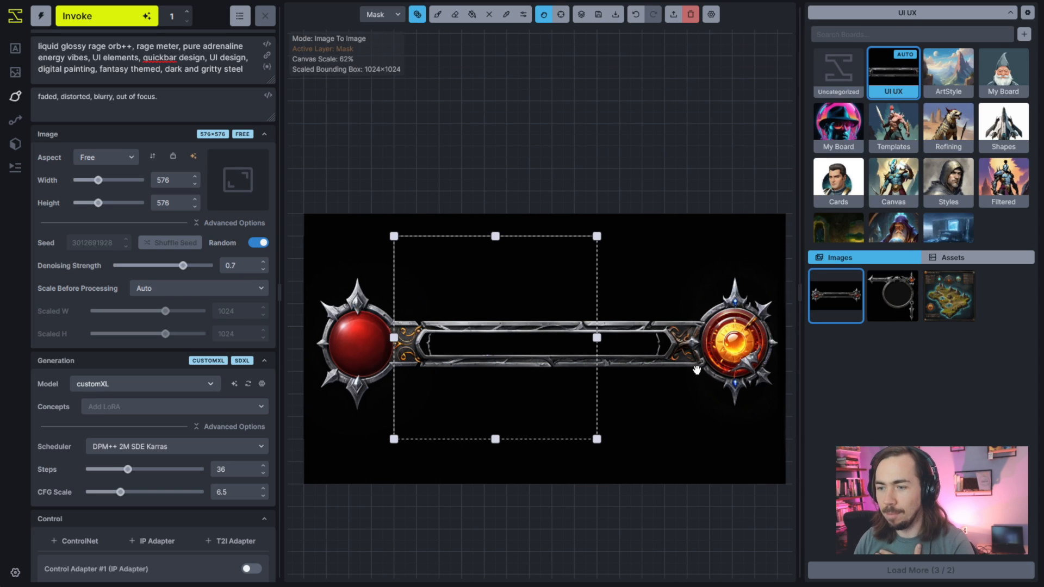
pyautogui.scroll(2, 665, 385)
pyautogui.scroll(-2, 613, 390)
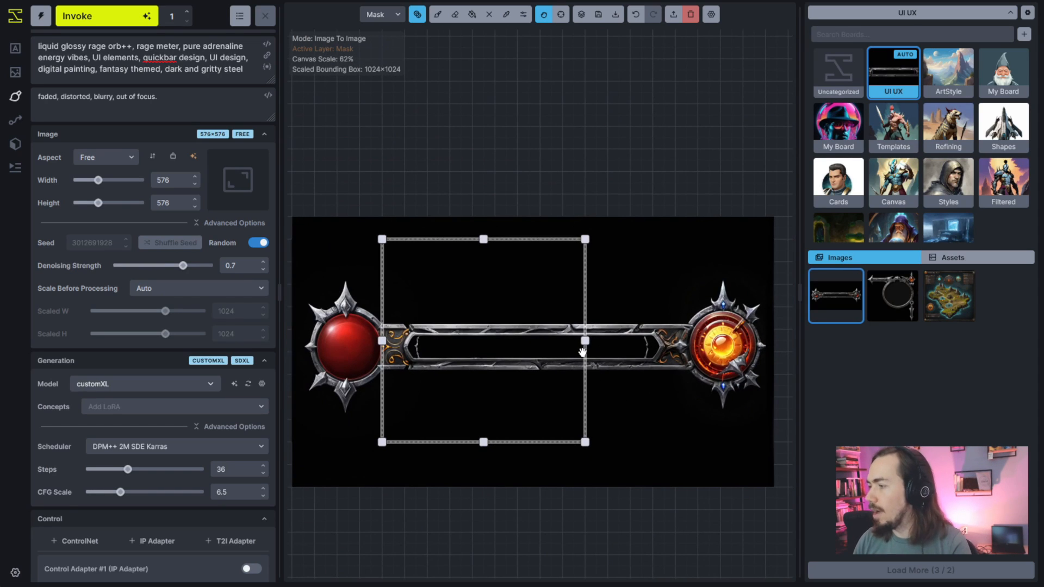
pyautogui.moveTo(584, 342); pyautogui.dragTo(698, 342)
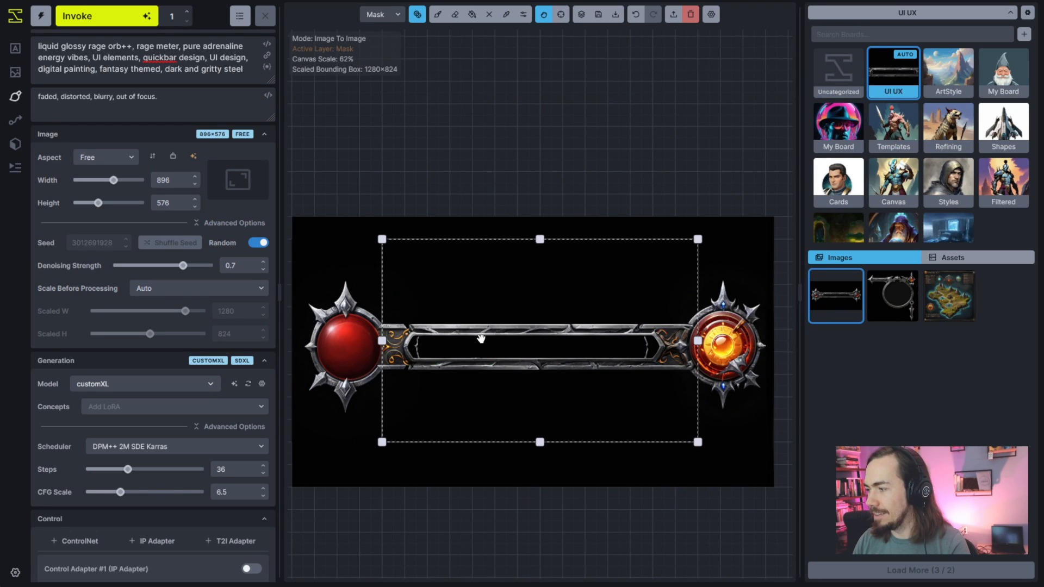
# Shift the brush colour to orange, RGB 240, 161, 53
pyautogui.scroll(5, 483, 372)
pyautogui.click(523, 14)
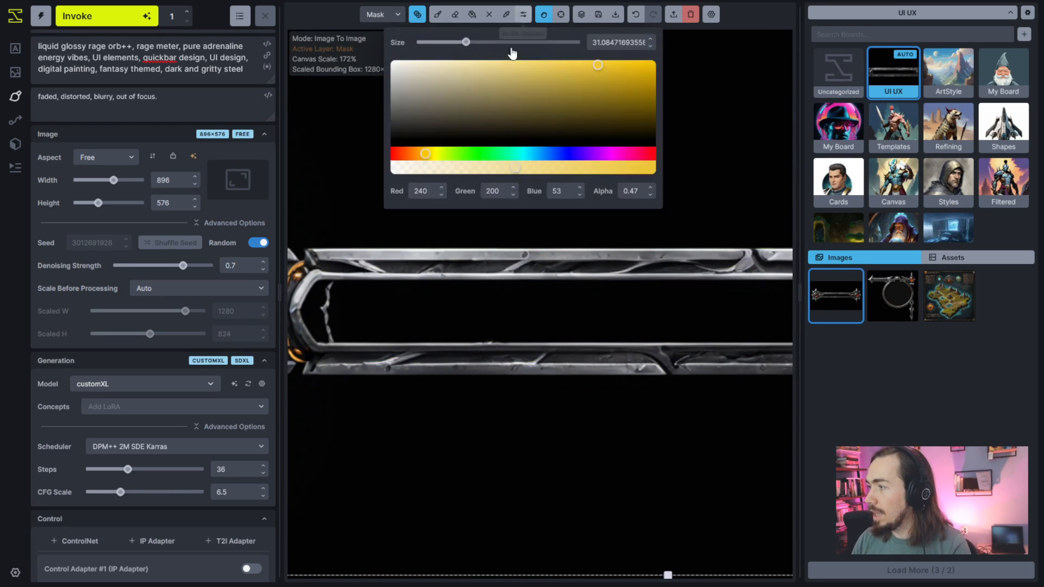
pyautogui.moveTo(427, 155); pyautogui.dragTo(416, 156)
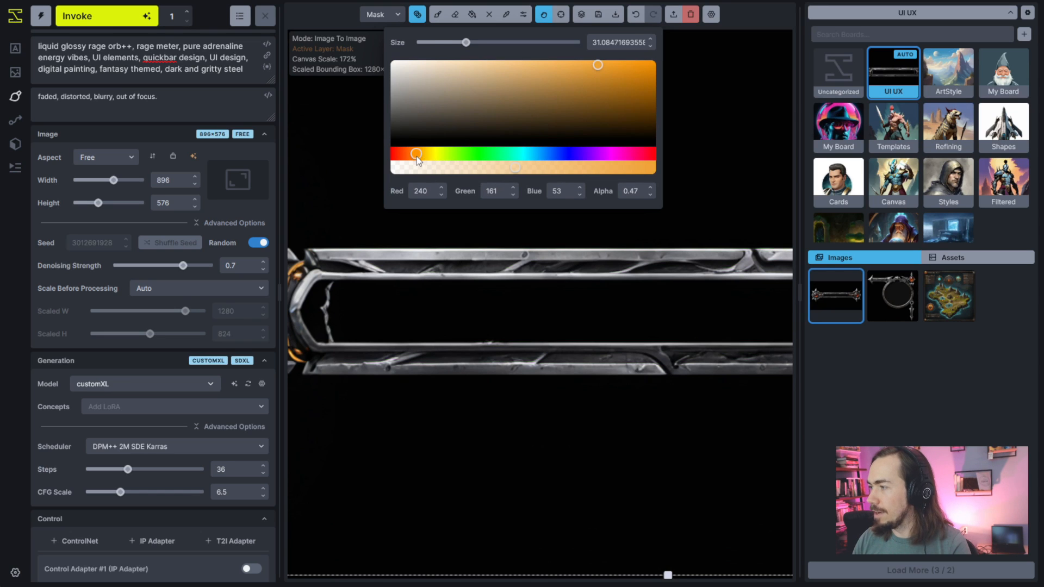
# Sample an orange-red, RGB 219, 75, 26, from the rage orb as the brush colour and return to the brush
pyautogui.scroll(-5, 562, 300)
pyautogui.moveTo(729, 308); pyautogui.dragTo(527, 336)
pyautogui.scroll(-3, 527, 336)
pyautogui.press('c')
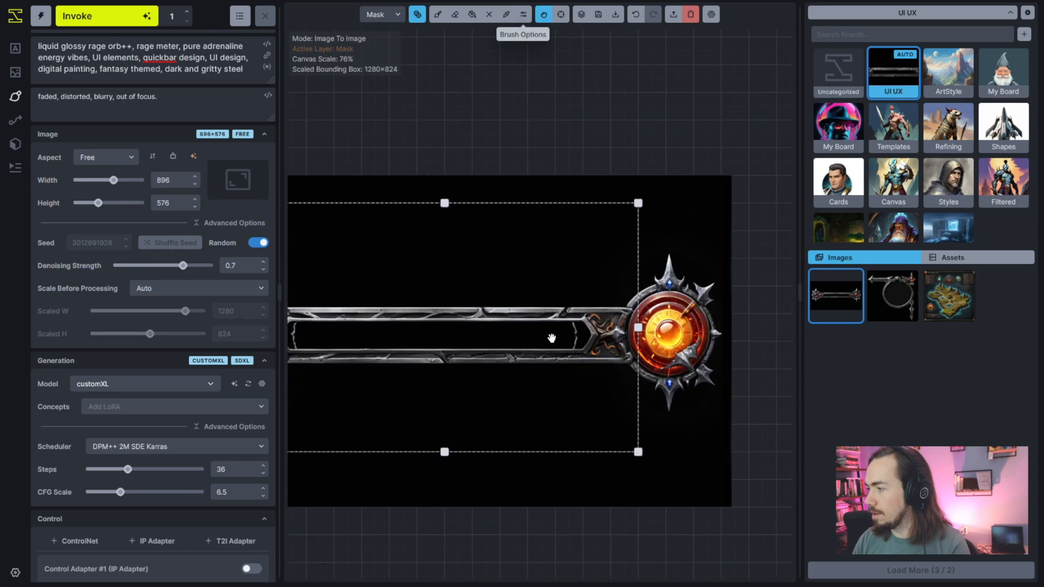
pyautogui.scroll(10, 626, 336)
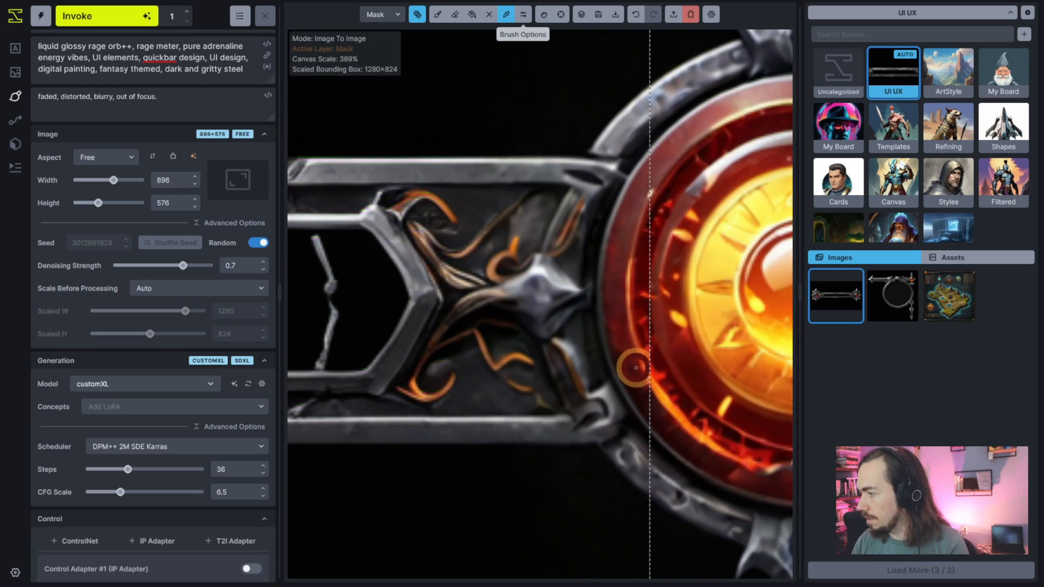
pyautogui.press('b')
pyautogui.scroll(-8, 500, 338)
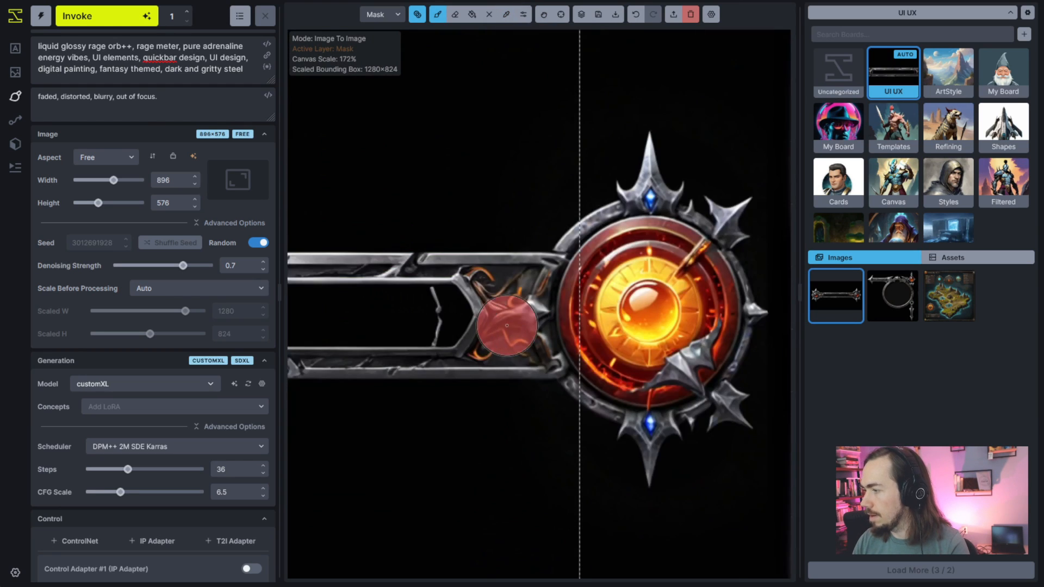
# Switch to the base layer and make the brush fully opaque (alpha 1) at a size of about 49.5
pyautogui.press('v')
pyautogui.moveTo(425, 317); pyautogui.dragTo(494, 314)
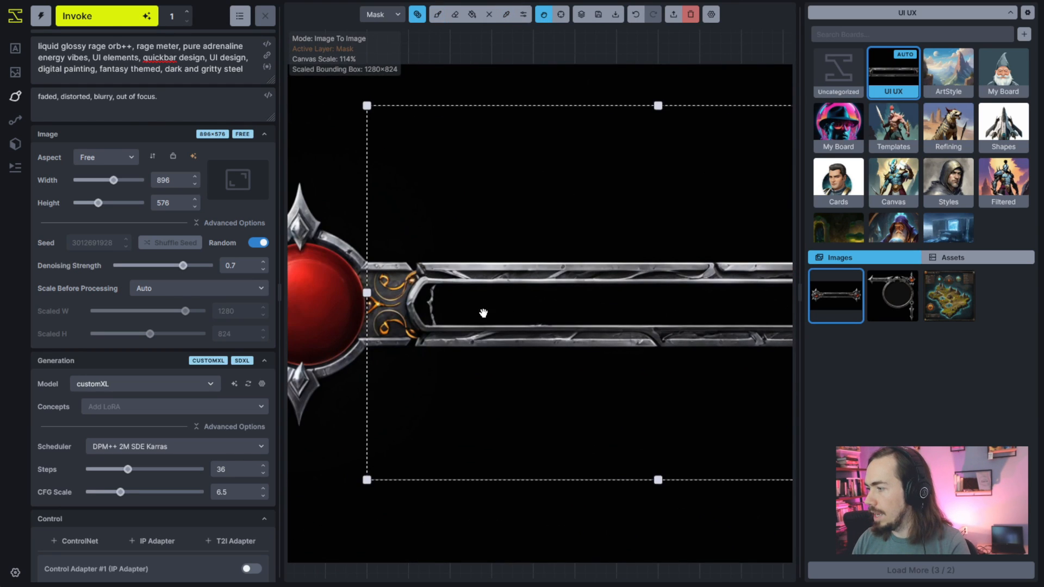
pyautogui.scroll(2, 477, 332)
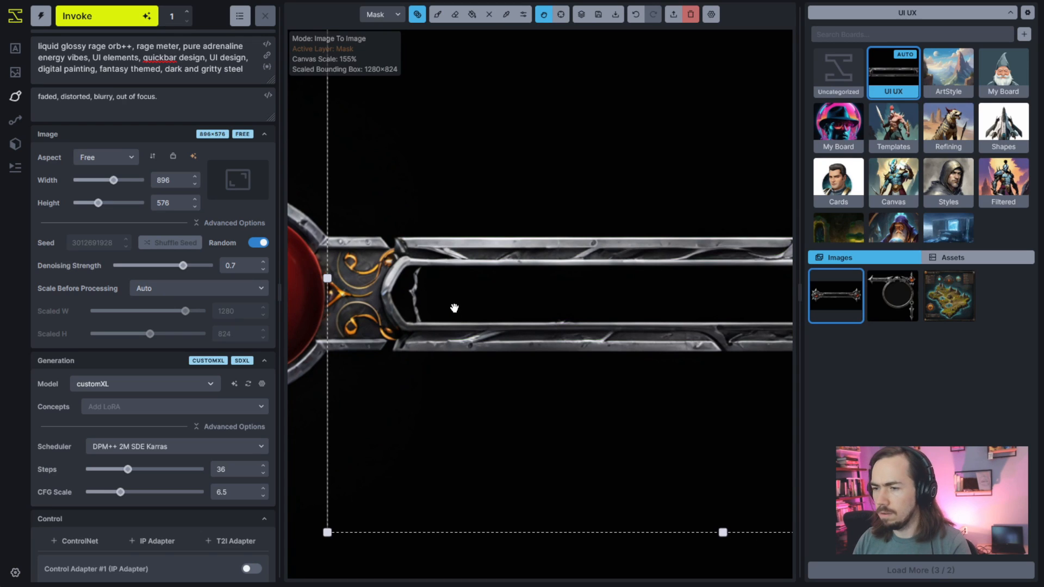
pyautogui.scroll(3, 454, 308)
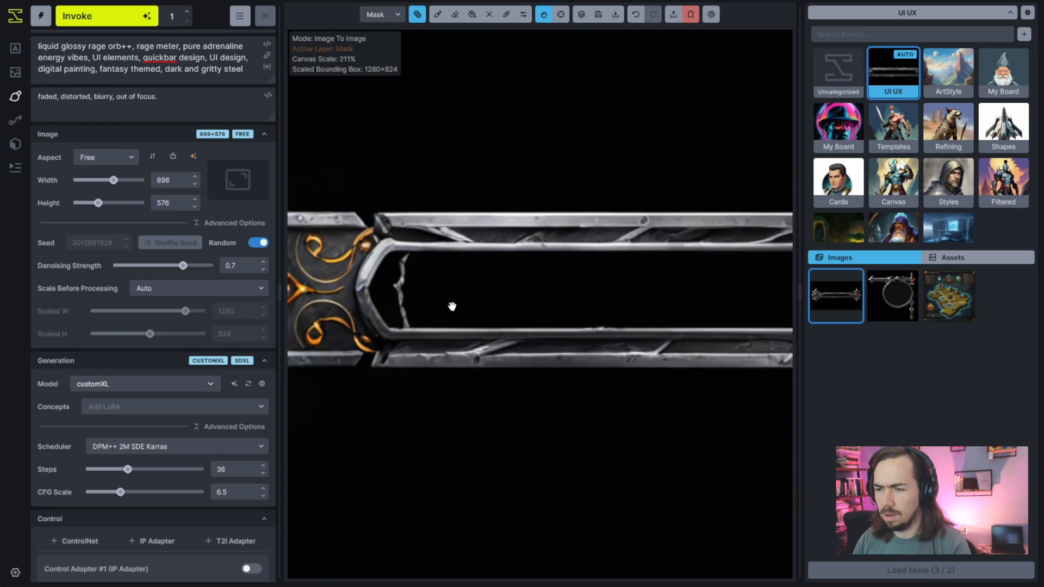
pyautogui.press('b')
pyautogui.press('q')
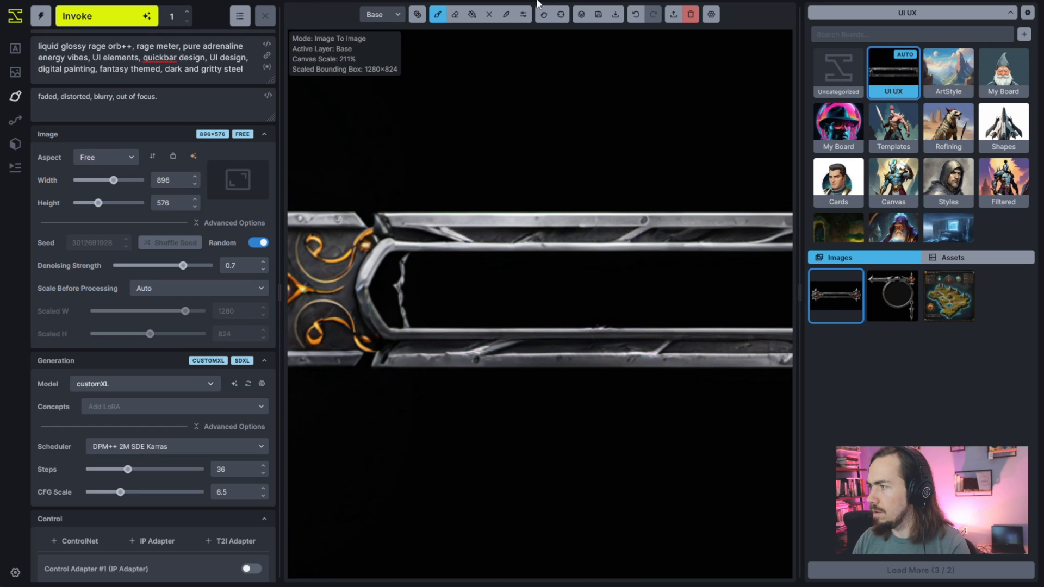
pyautogui.click(523, 14)
pyautogui.moveTo(515, 166); pyautogui.dragTo(656, 167)
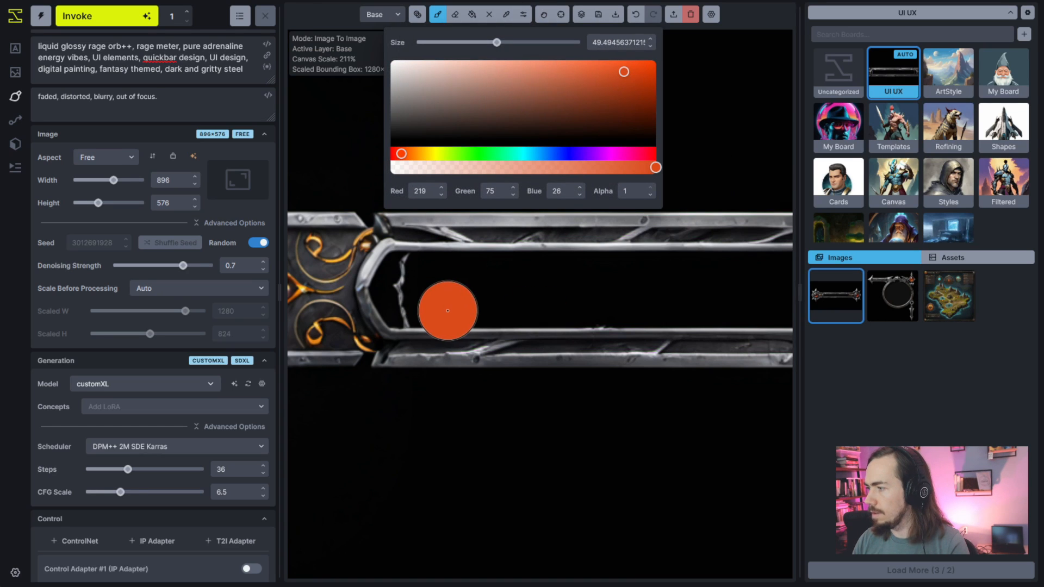
# Paint a row of six filled orange-red discs inside the empty bar, starting beside the health orb's end
pyautogui.moveTo(445, 301)
pyautogui.mouseDown()
pyautogui.moveTo(446, 283)
pyautogui.moveTo(447, 296)
pyautogui.moveTo(467, 296)
pyautogui.mouseUp()
pyautogui.moveTo(515, 320)
pyautogui.mouseDown()
pyautogui.moveTo(530, 302)
pyautogui.moveTo(523, 295)
pyautogui.moveTo(542, 286)
pyautogui.moveTo(543, 298)
pyautogui.mouseUp()
pyautogui.moveTo(620, 303)
pyautogui.mouseDown()
pyautogui.moveTo(603, 285)
pyautogui.moveTo(629, 301)
pyautogui.moveTo(603, 310)
pyautogui.moveTo(613, 291)
pyautogui.moveTo(647, 296)
pyautogui.mouseUp()
pyautogui.press('space')
pyautogui.moveTo(718, 307)
pyautogui.mouseDown()
pyautogui.moveTo(590, 312)
pyautogui.moveTo(565, 301)
pyautogui.moveTo(591, 287)
pyautogui.moveTo(597, 313)
pyautogui.mouseUp()
pyautogui.press('space')
pyautogui.press('space')
pyautogui.moveTo(675, 321)
pyautogui.mouseDown()
pyautogui.moveTo(564, 329)
pyautogui.moveTo(560, 308)
pyautogui.moveTo(571, 303)
pyautogui.mouseUp()
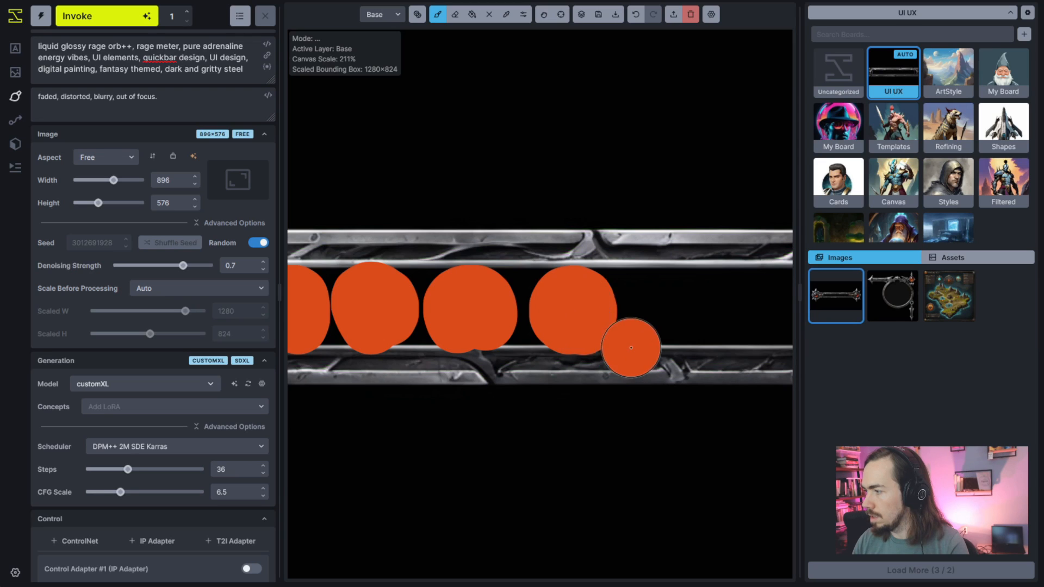
# Set the brush colour to light orange, RGB 250, 161, 58
pyautogui.scroll(-3, 625, 350)
pyautogui.press('space')
pyautogui.moveTo(475, 200); pyautogui.dragTo(543, 207)
pyautogui.scroll(2, 566, 212)
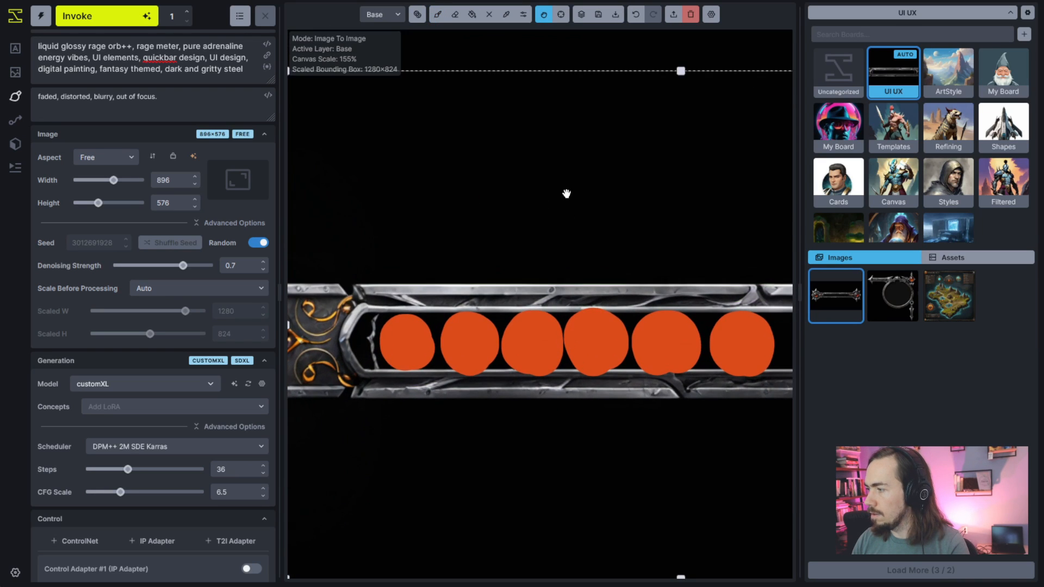
pyautogui.click(523, 14)
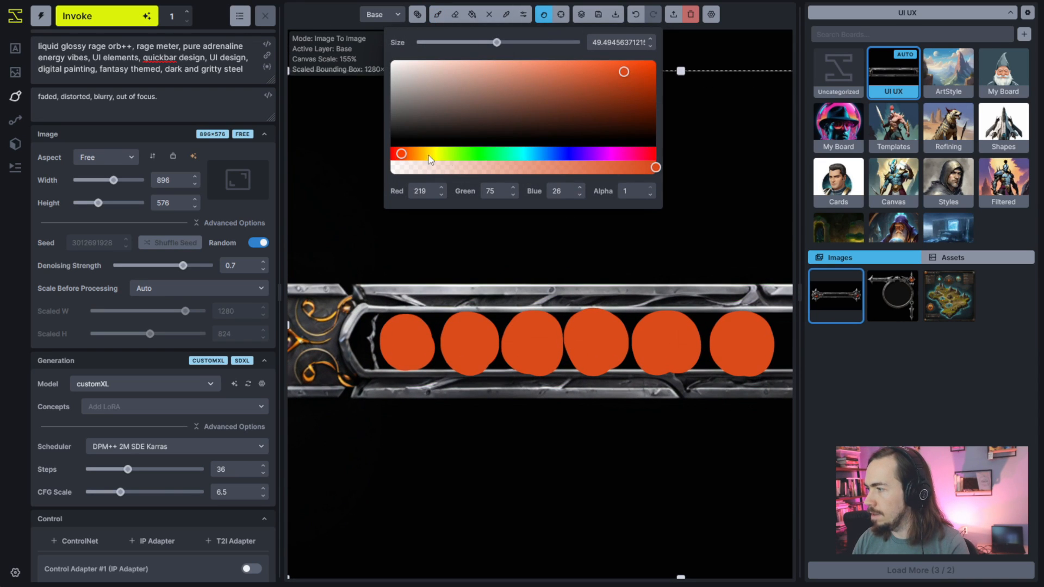
pyautogui.moveTo(445, 154); pyautogui.dragTo(414, 154)
pyautogui.moveTo(542, 67); pyautogui.dragTo(594, 61)
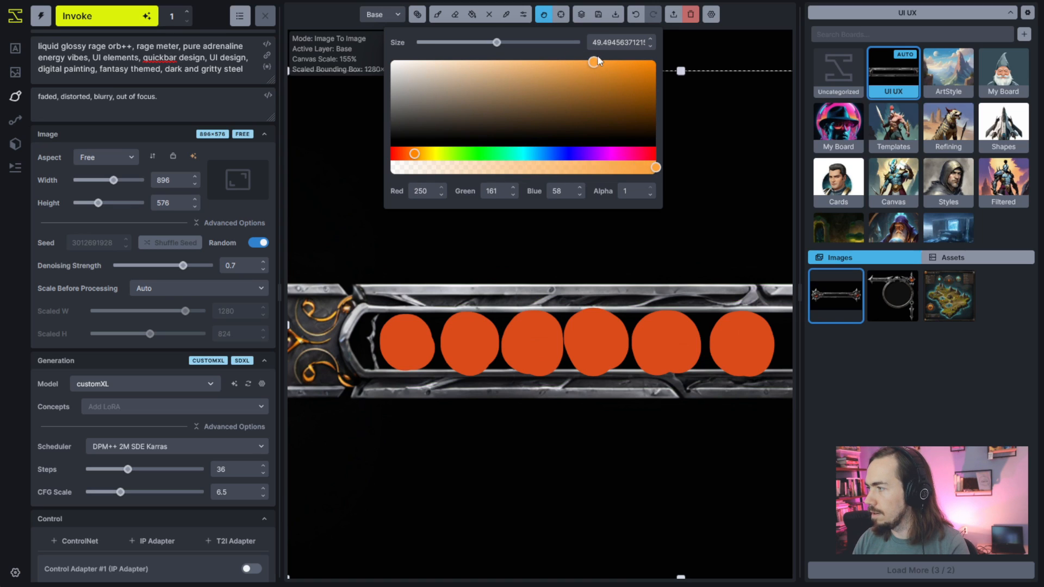
# Paint a light-orange centre on each of the six discs, enlarging the brush after the first one
pyautogui.click(437, 14)
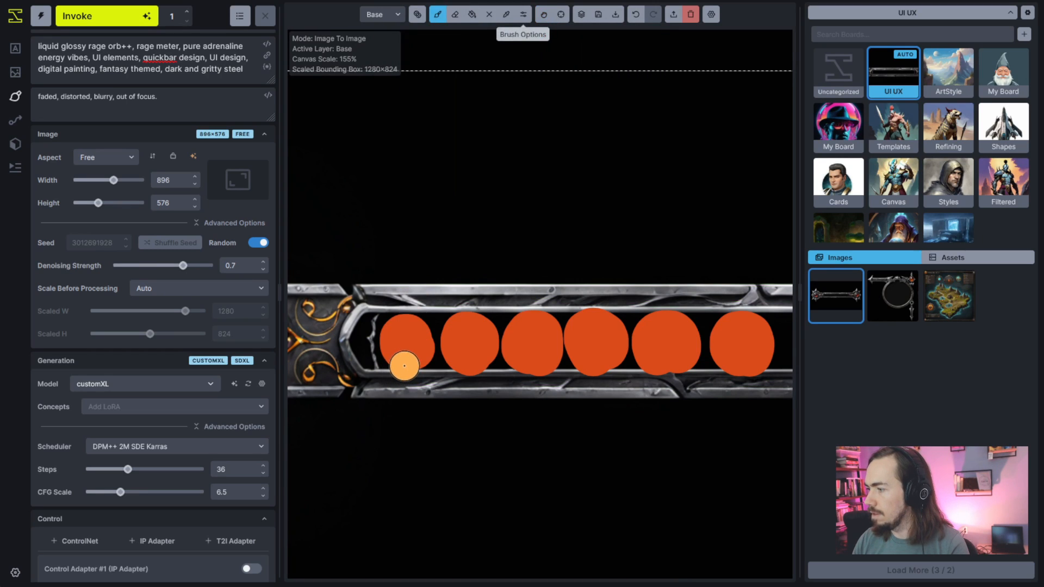
pyautogui.scroll(-1, 401, 343)
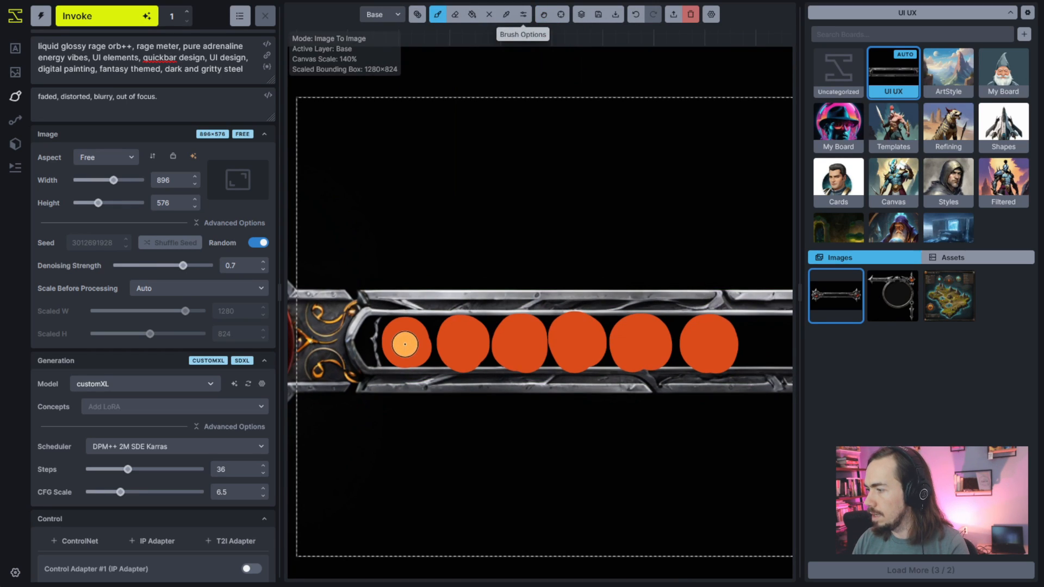
pyautogui.click(405, 344)
pyautogui.press(']')
pyautogui.click(463, 343)
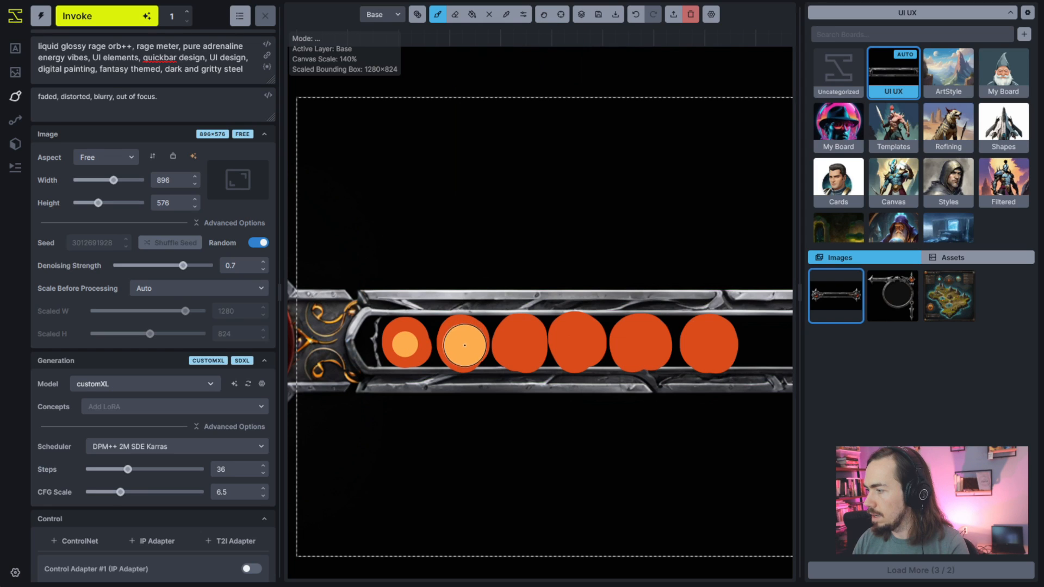
pyautogui.click(519, 343)
pyautogui.click(577, 343)
pyautogui.click(635, 344)
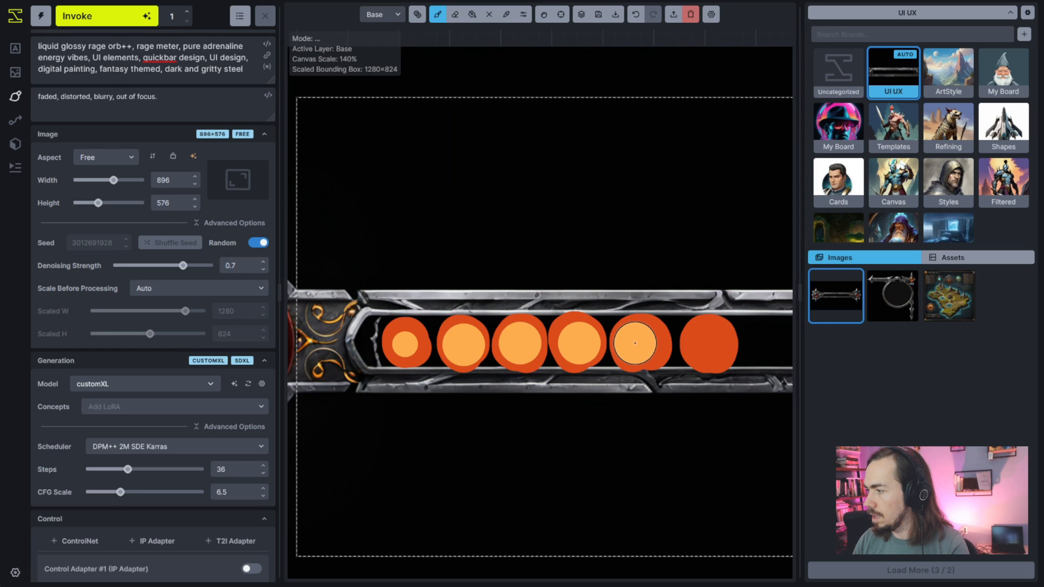
pyautogui.click(701, 347)
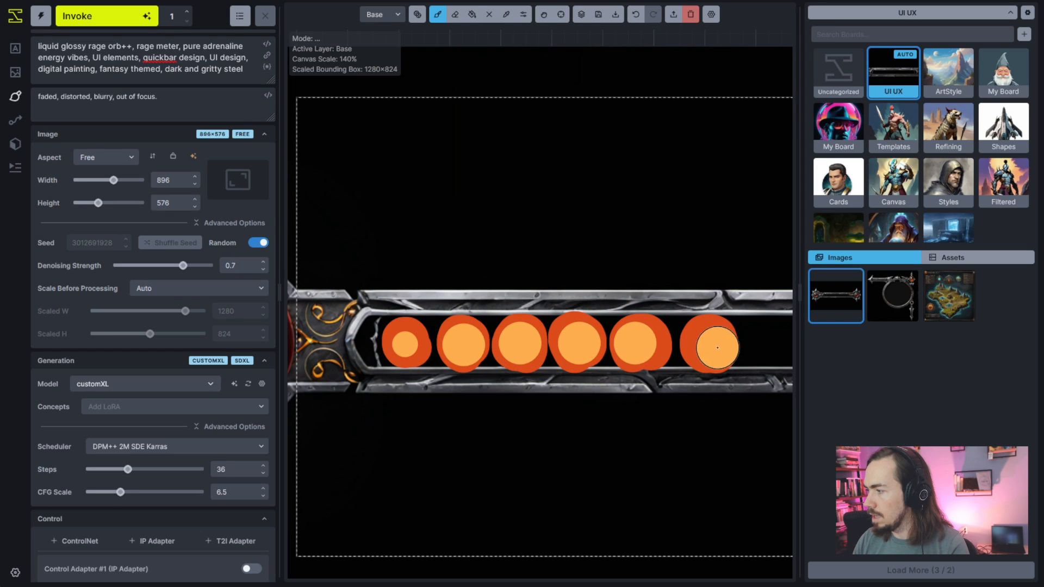
# Set the brush colour to black, RGB 0, 0, 0, and reduce the brush size to about 13.9
pyautogui.click(523, 15)
pyautogui.moveTo(515, 145); pyautogui.dragTo(413, 156)
pyautogui.scroll(3, 414, 345)
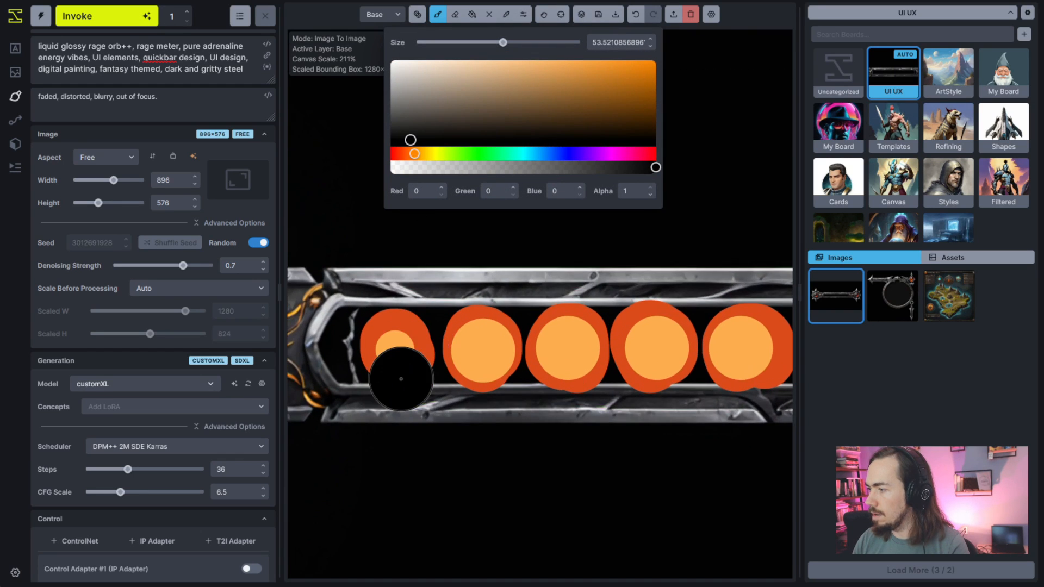
pyautogui.scroll(1, 406, 356)
pyautogui.scroll(-1, 409, 355)
pyautogui.scroll(-3, 405, 356)
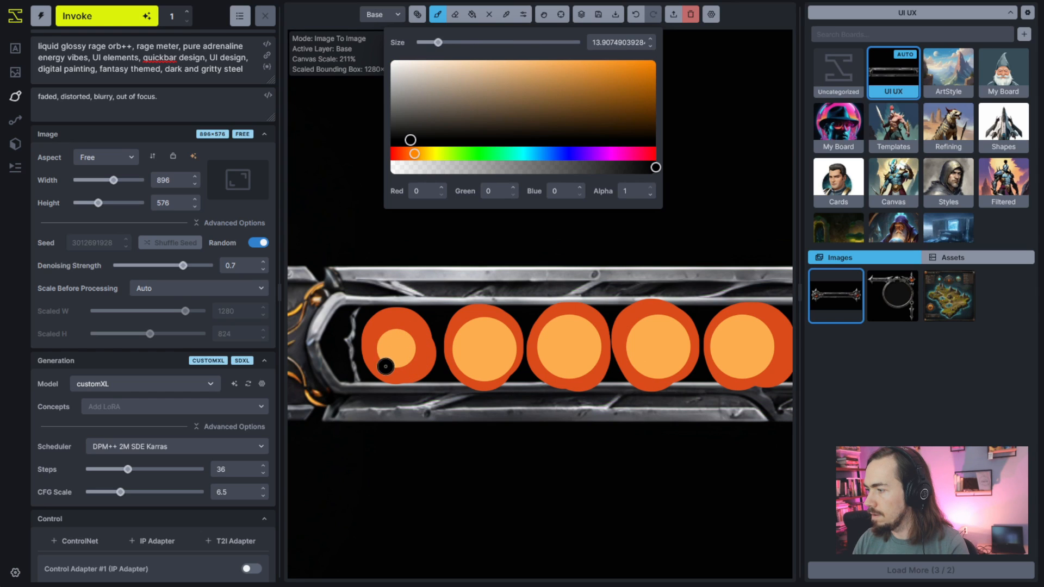
# Paint several scattered black dots on each of the six orange discs in the bar
pyautogui.click(385, 361)
pyautogui.click(392, 342)
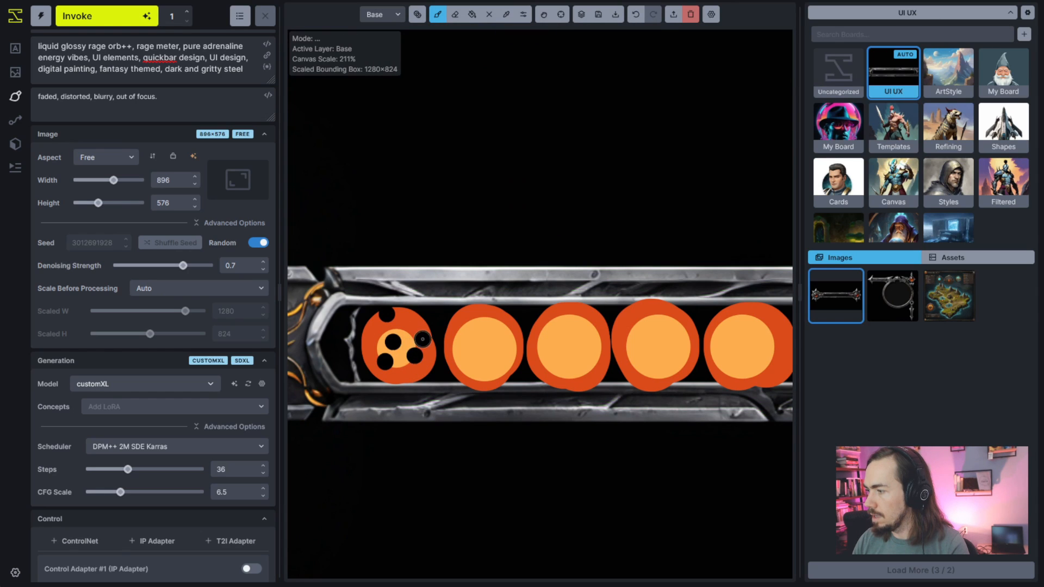
pyautogui.click(476, 355)
pyautogui.click(508, 357)
pyautogui.click(576, 387)
pyautogui.click(597, 324)
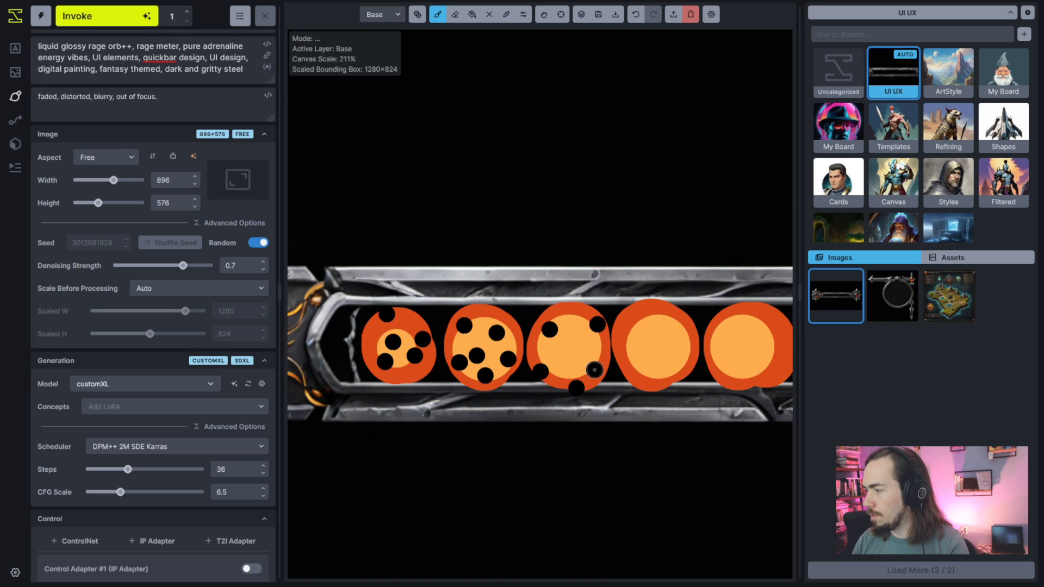
pyautogui.click(639, 372)
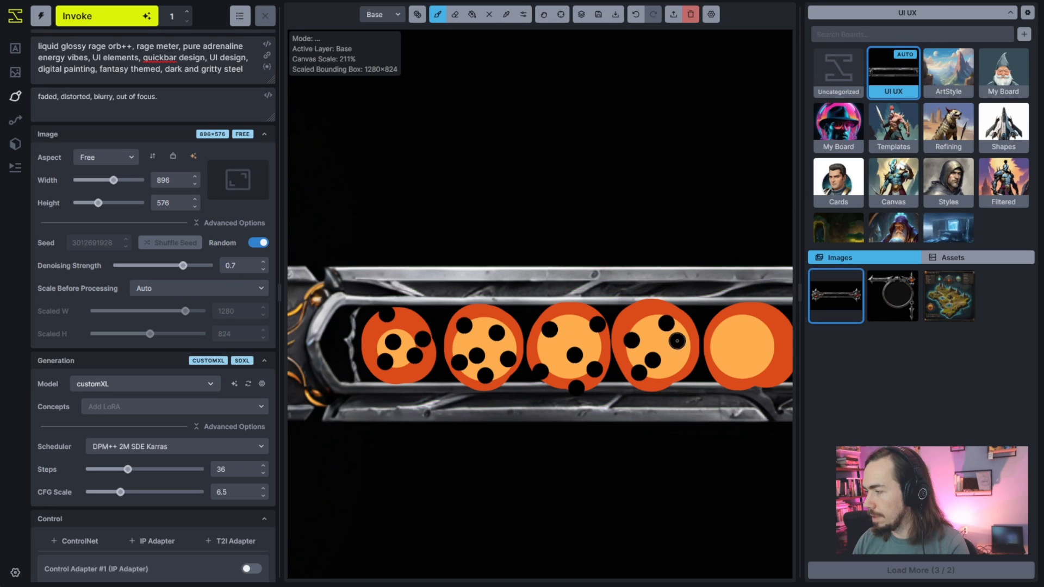
pyautogui.click(752, 357)
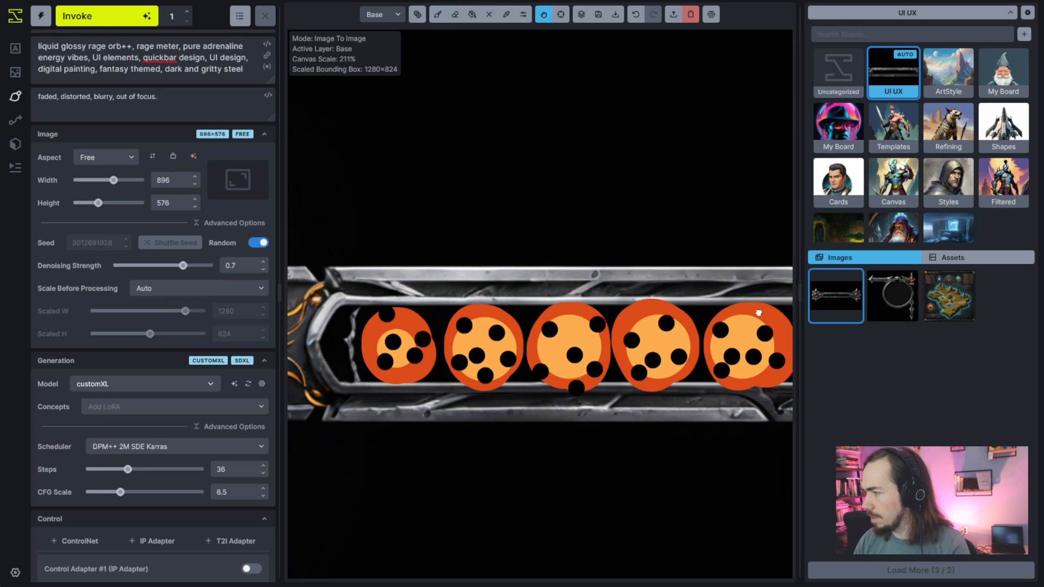
pyautogui.moveTo(763, 312); pyautogui.dragTo(643, 300)
pyautogui.click(704, 313)
pyautogui.click(740, 304)
pyautogui.click(760, 358)
pyautogui.scroll(-5, 688, 335)
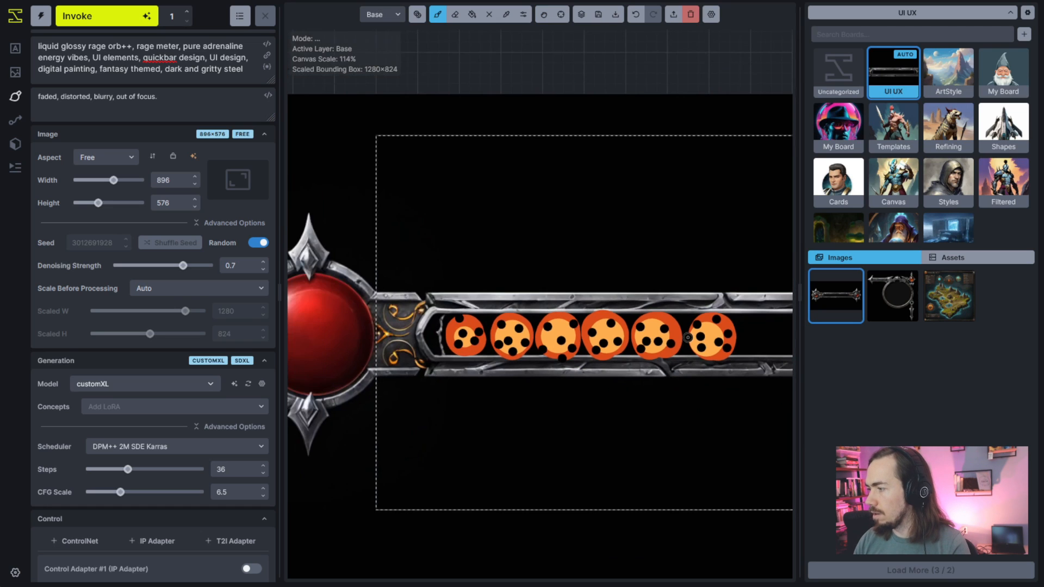
pyautogui.hotkey('ctrl', 'z')
# Switch to the mask layer, enlarge the brush and mask the bar's middle section, covering all six discs and the steel edges around them
pyautogui.press('q')
pyautogui.scroll(-3, 589, 388)
pyautogui.scroll(3, 589, 377)
pyautogui.scroll(4, 565, 399)
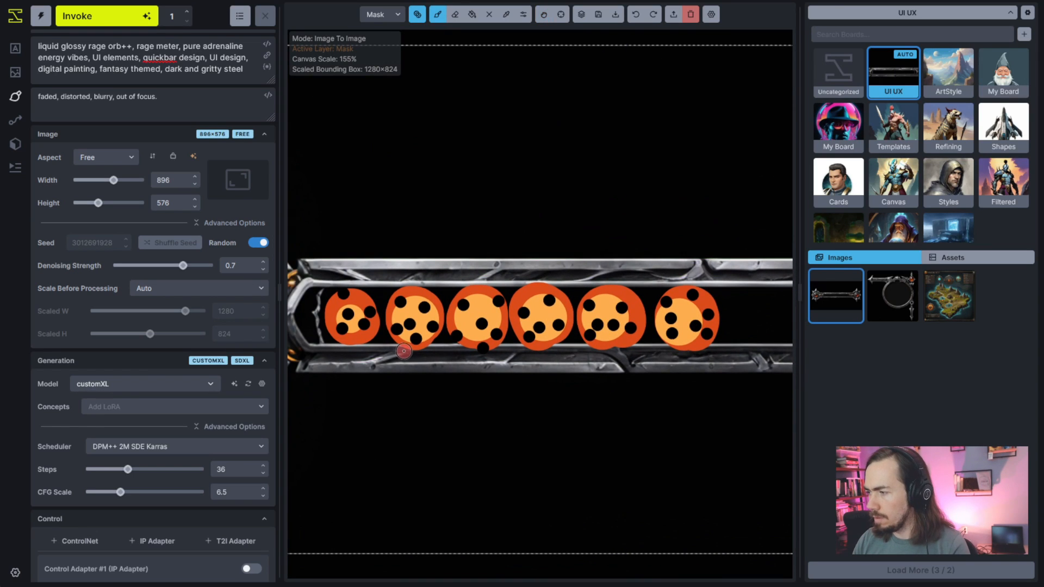
pyautogui.press(']')
pyautogui.press(']')
pyautogui.press(']')
pyautogui.scroll(-3, 404, 351)
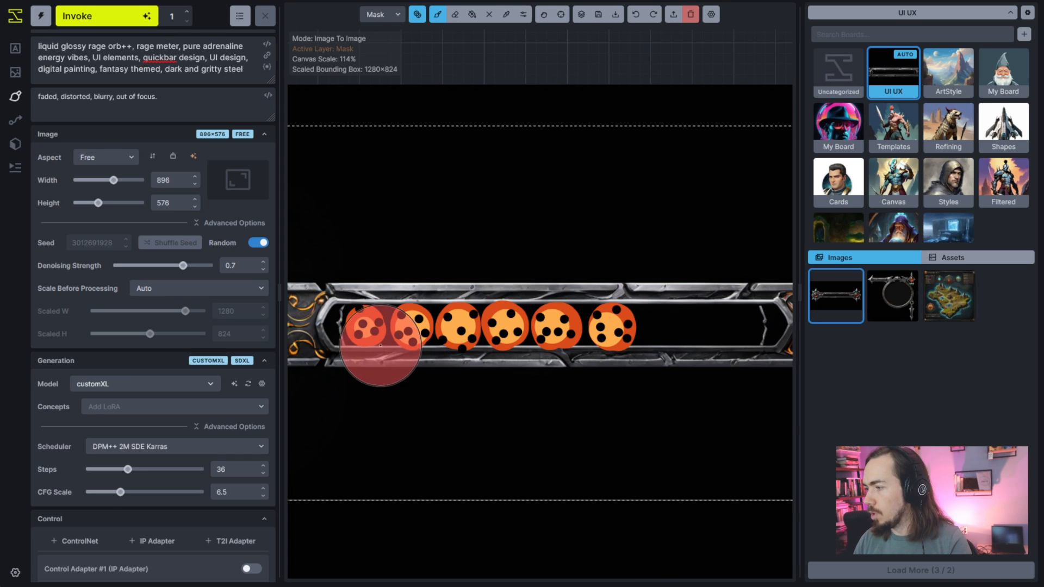
pyautogui.moveTo(347, 325)
pyautogui.mouseDown()
pyautogui.moveTo(623, 326)
pyautogui.moveTo(408, 298)
pyautogui.moveTo(347, 296)
pyautogui.moveTo(354, 348)
pyautogui.moveTo(536, 365)
pyautogui.moveTo(748, 354)
pyautogui.moveTo(725, 304)
pyautogui.moveTo(652, 291)
pyautogui.moveTo(401, 302)
pyautogui.moveTo(706, 326)
pyautogui.mouseUp()
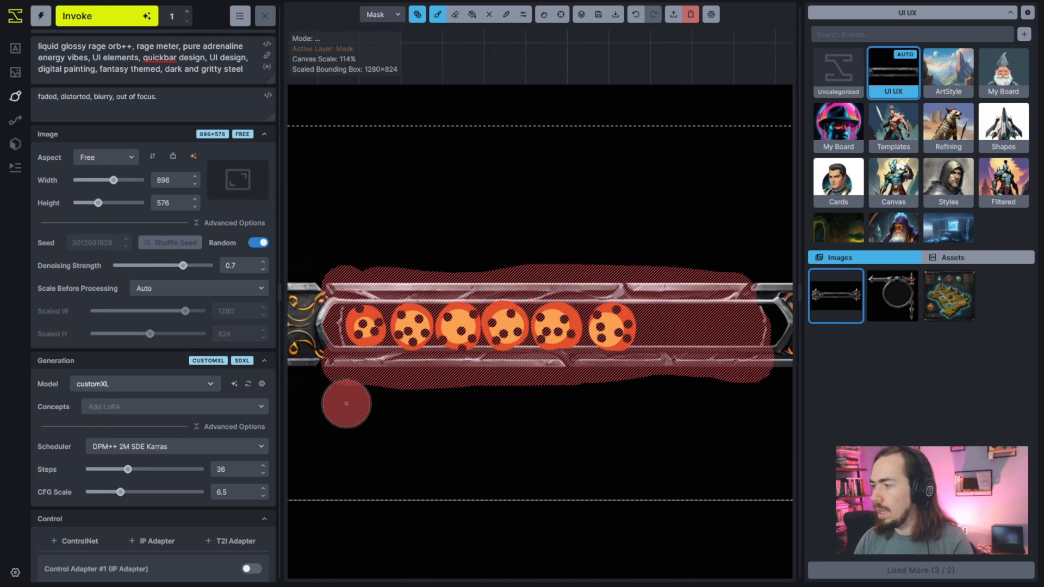
# Replace the rage orb phrases at the start of the prompt with "action bar, hotkey, ability icons", keeping the UI and style terms
pyautogui.doubleClick(48, 46)
pyautogui.moveTo(68, 47)
pyautogui.mouseDown()
pyautogui.moveTo(201, 46)
pyautogui.moveTo(86, 56)
pyautogui.mouseUp()
pyautogui.write('activity  UI elements, quickbar design, UI design, digital')
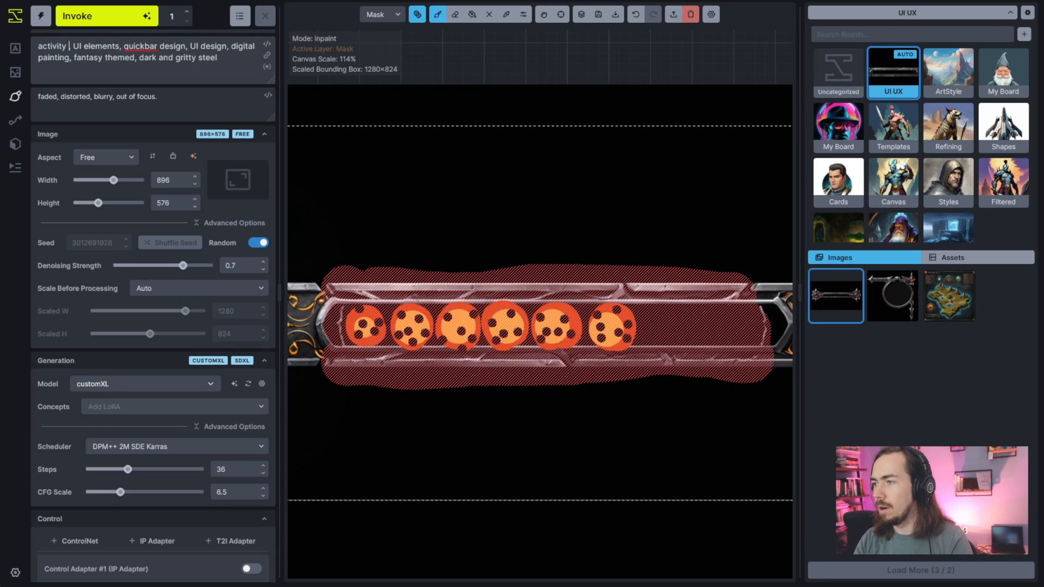
pyautogui.hotkey('ctrl', 'a')
pyautogui.click(53, 46)
pyautogui.doubleClick(53, 46)
pyautogui.write('action bar')
pyautogui.write(', hotkey, i')
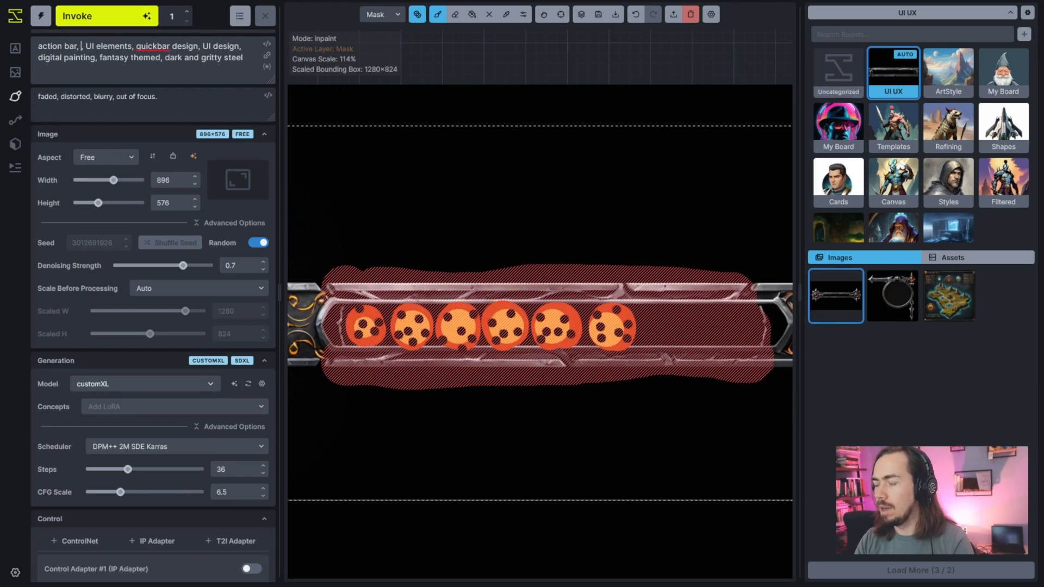
pyautogui.write('bility')
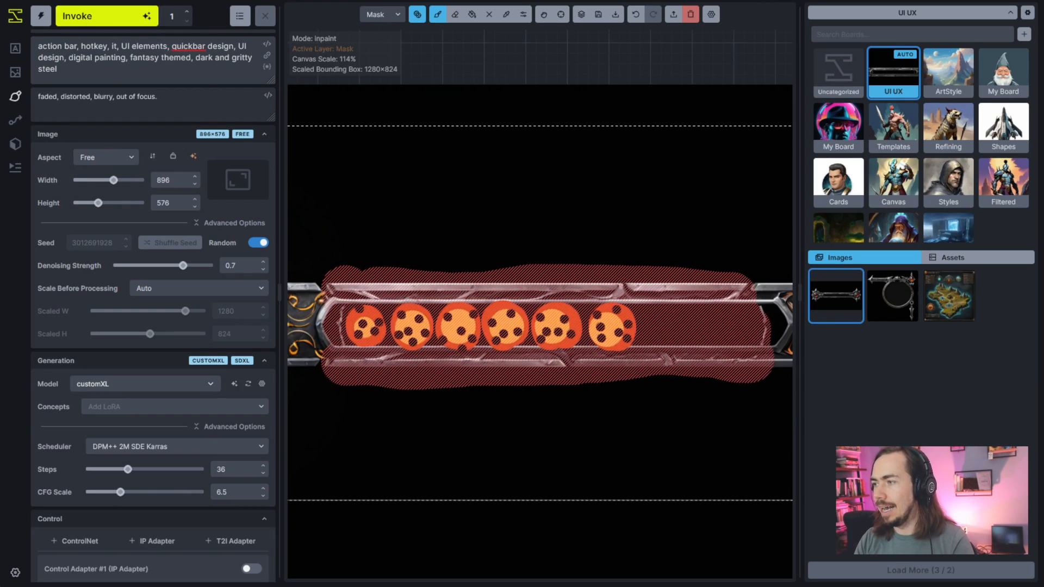
pyautogui.write(' icons,')
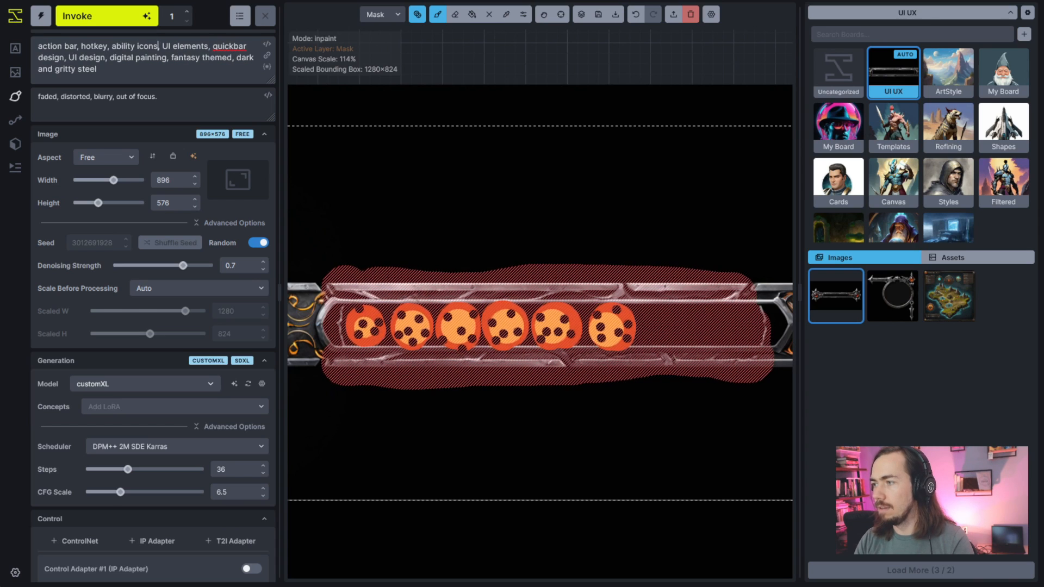
pyautogui.scroll(-3, 480, 203)
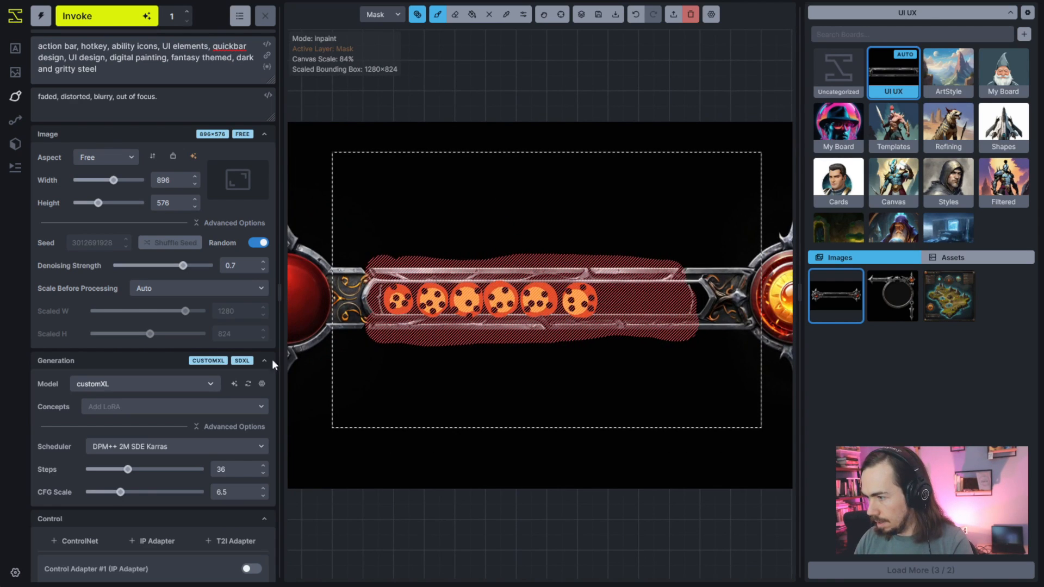
# Enable the IP Adapter with the minimap frame reference at weight 0.35 and generate the masked bar area
pyautogui.scroll(-5, 163, 337)
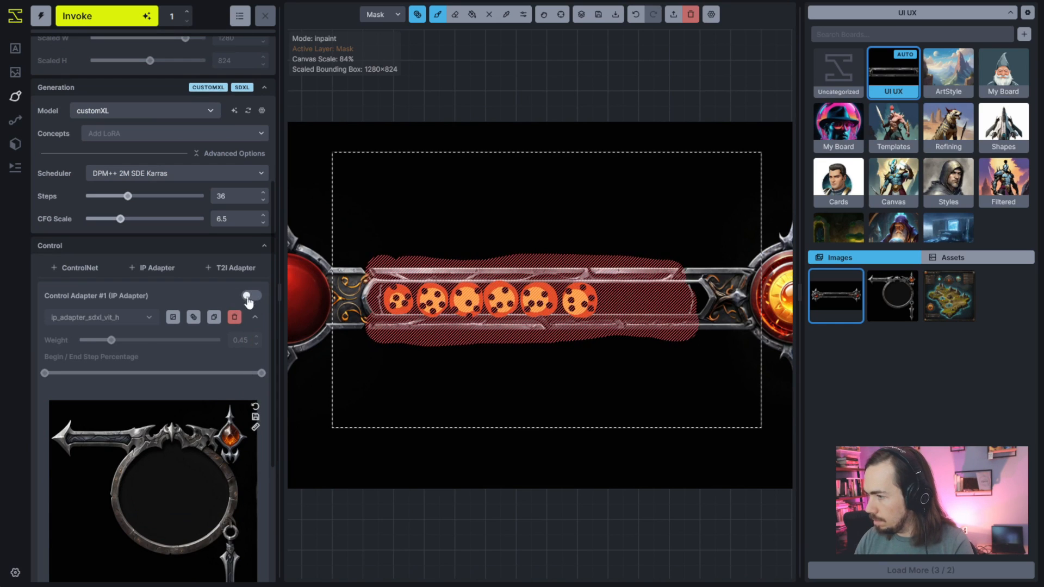
pyautogui.click(252, 295)
pyautogui.moveTo(111, 340); pyautogui.dragTo(104, 340)
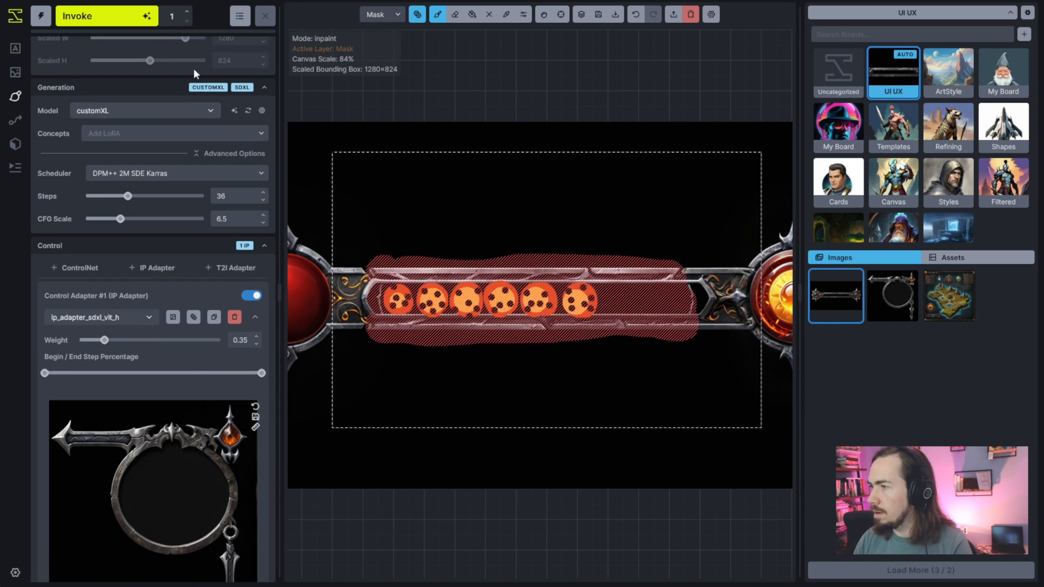
pyautogui.click(104, 16)
pyautogui.scroll(5, 208, 302)
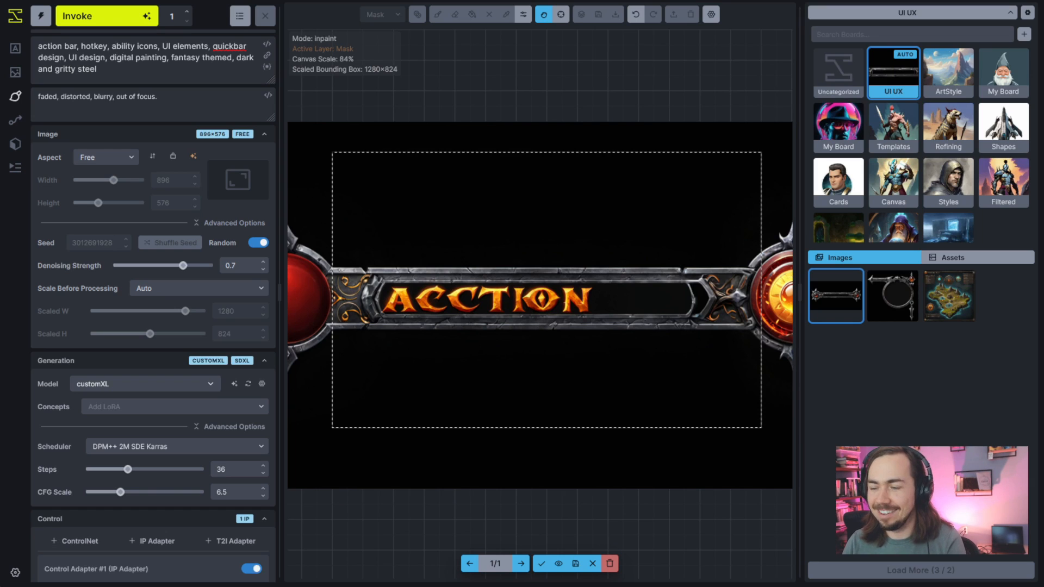
# Emphasise the icon phrase in the prompt as "(ability icons)++" and add "text+" to the negative prompt
pyautogui.click(109, 46)
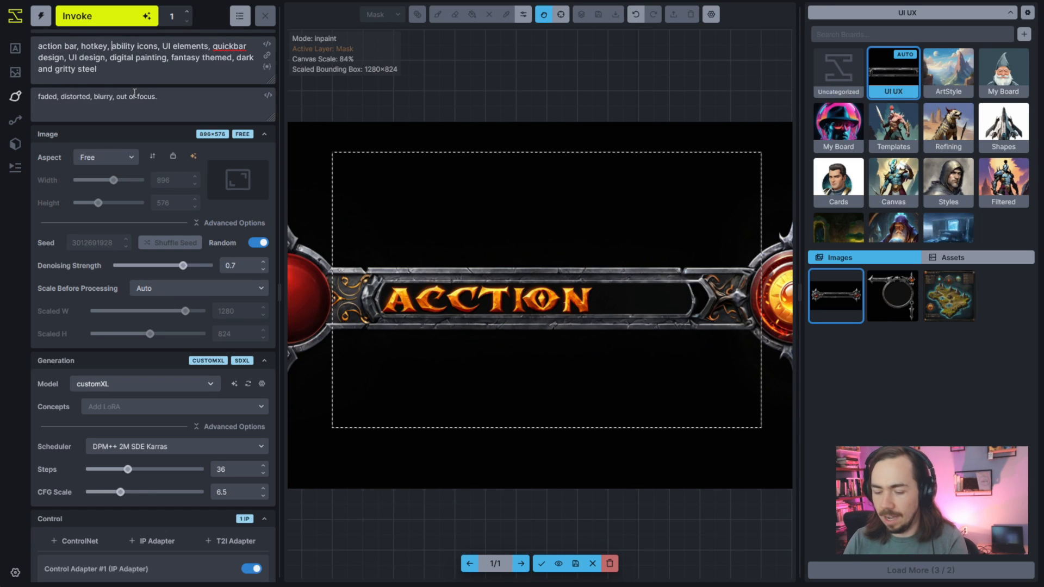
pyautogui.write('(')
pyautogui.write(')++')
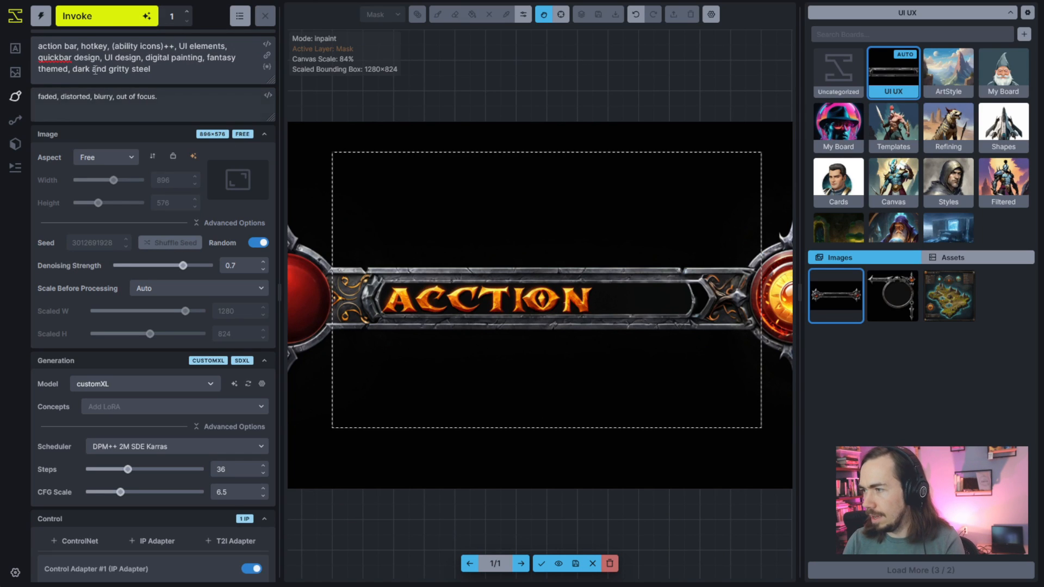
pyautogui.click(190, 100)
pyautogui.write('text+')
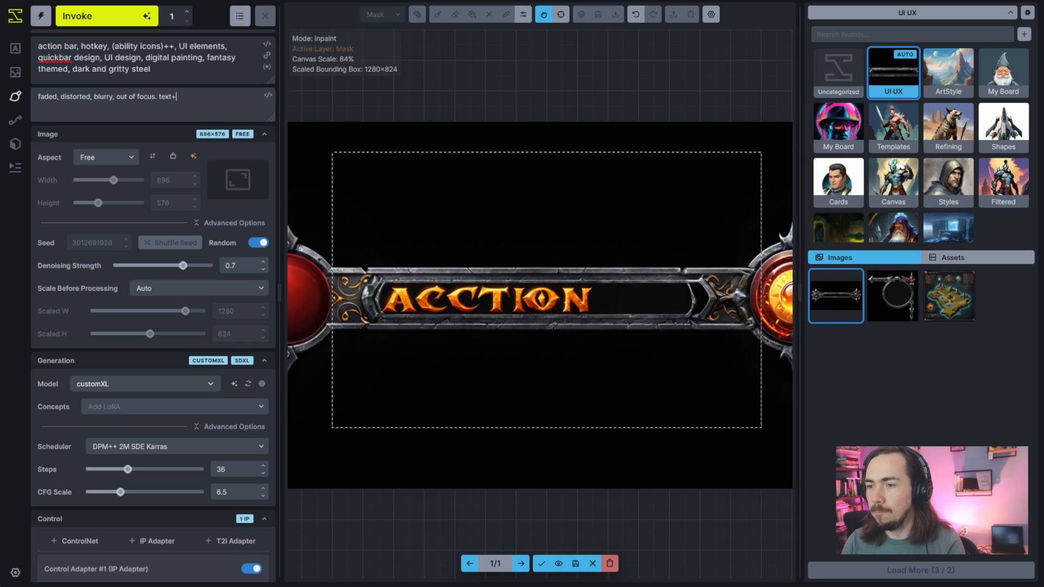
# Discard the staged lettering result and accept a newly generated inpaint of the bar in its place
pyautogui.click(609, 564)
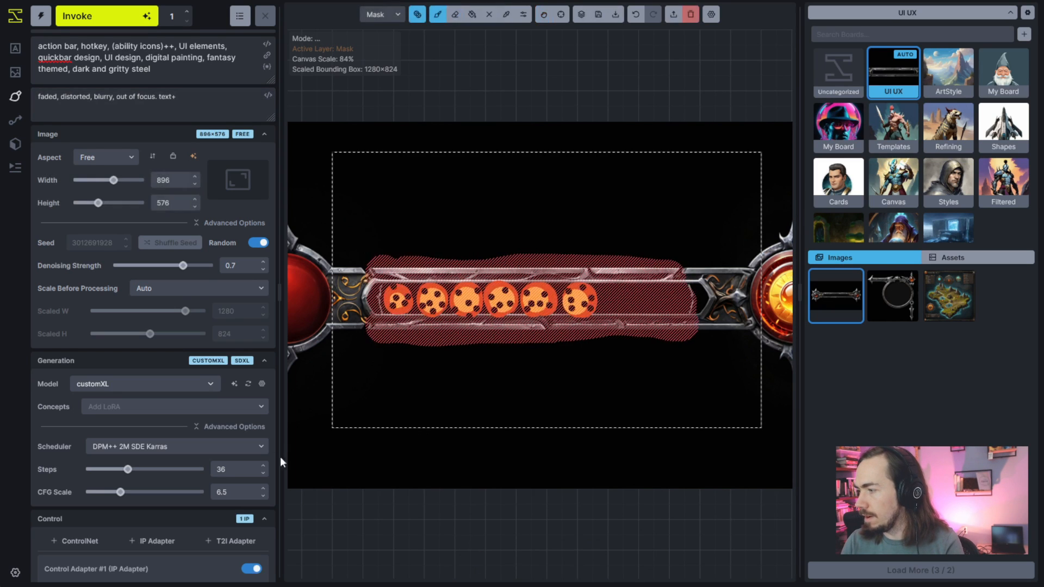
pyautogui.click(112, 17)
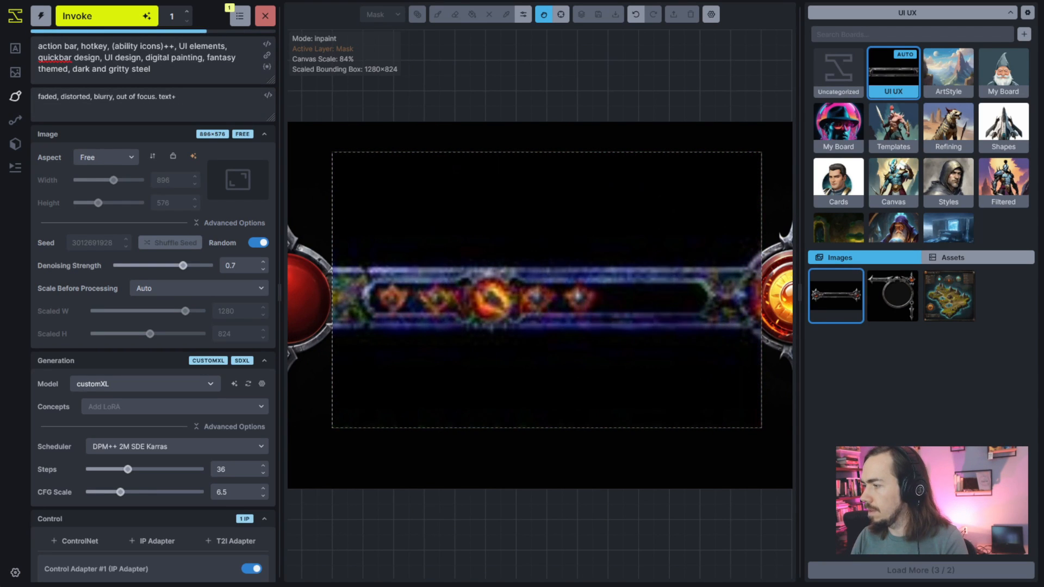
pyautogui.scroll(1, 473, 394)
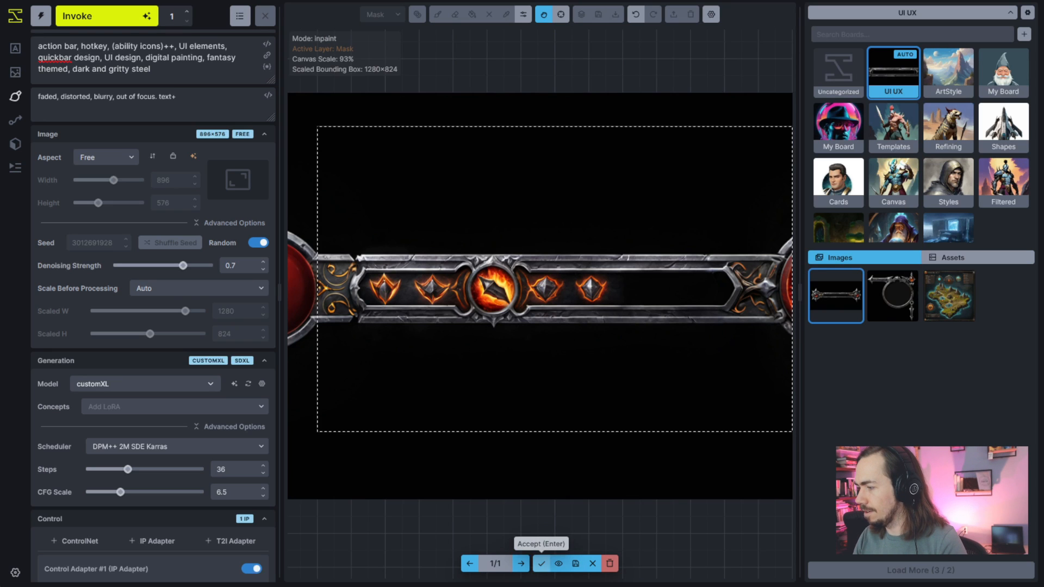
pyautogui.click(541, 563)
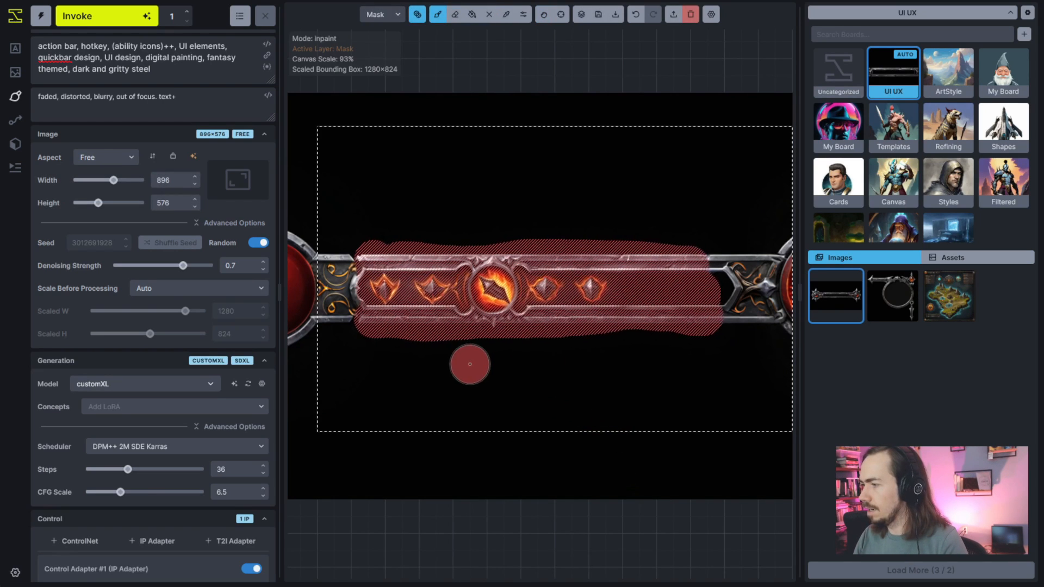
# Clear the mask and shrink the bounding box to 320×256 around the two icons nearest the health orb
pyautogui.scroll(3, 471, 361)
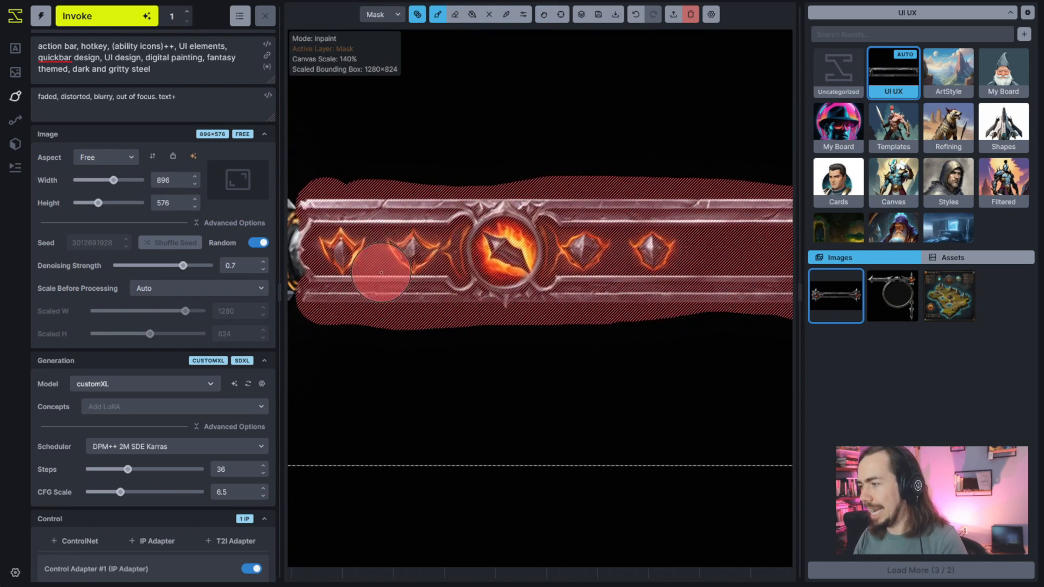
pyautogui.scroll(-3, 658, 278)
pyautogui.scroll(-2, 661, 275)
pyautogui.press('v')
pyautogui.press('h')
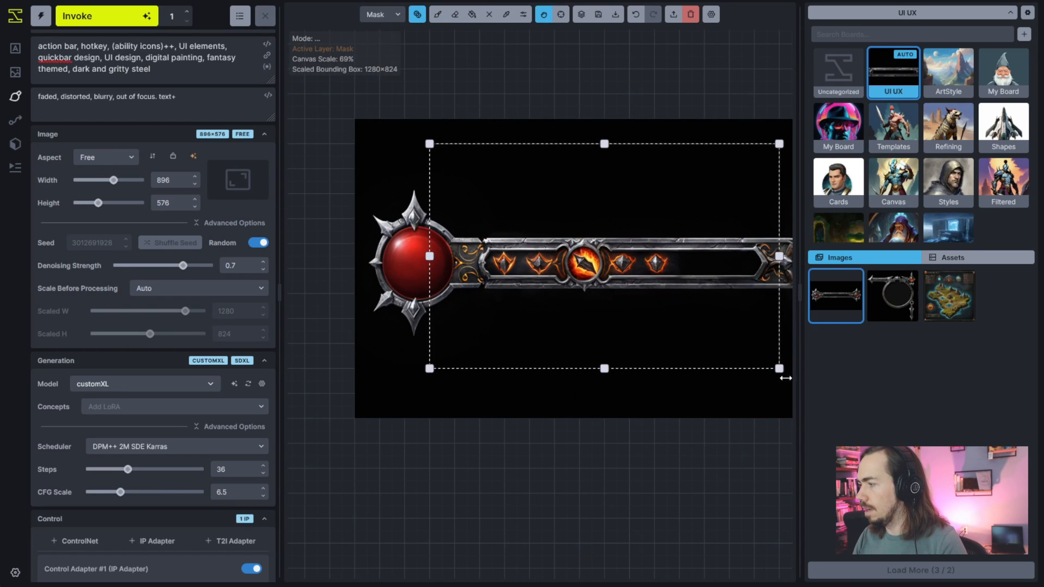
pyautogui.moveTo(779, 368); pyautogui.dragTo(556, 305)
pyautogui.moveTo(480, 294)
pyautogui.mouseDown()
pyautogui.moveTo(452, 306)
pyautogui.moveTo(454, 321)
pyautogui.mouseUp()
# Mask the two ability icons between the health orb's ornament and the round fiery centre icon
pyautogui.scroll(3, 534, 287)
pyautogui.press('b')
pyautogui.moveTo(492, 267); pyautogui.dragTo(488, 255)
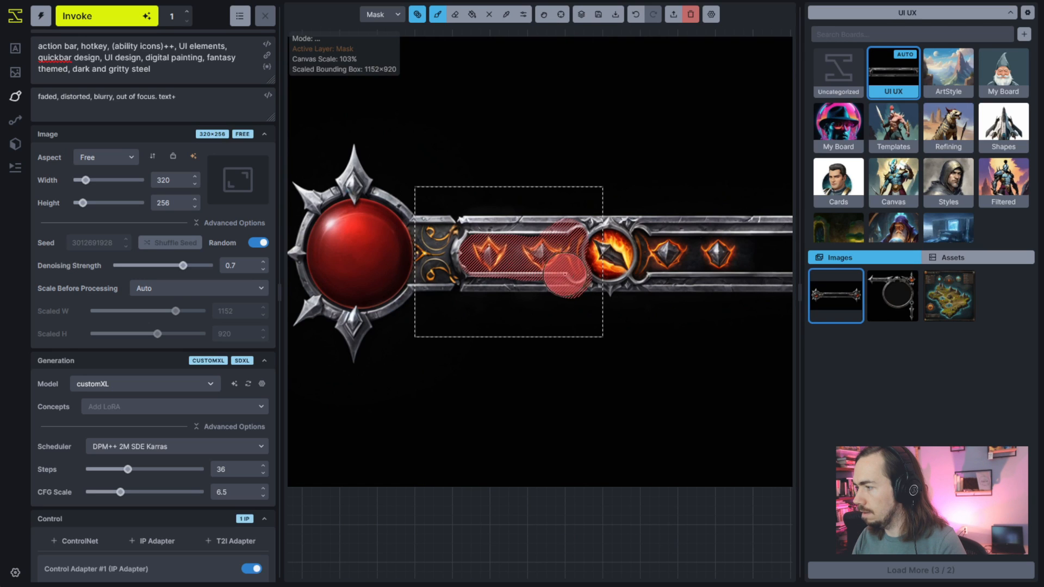
# Add "primary attack, secondary attack," to the beginning of the prompt, before "action bar"
pyautogui.click(38, 48)
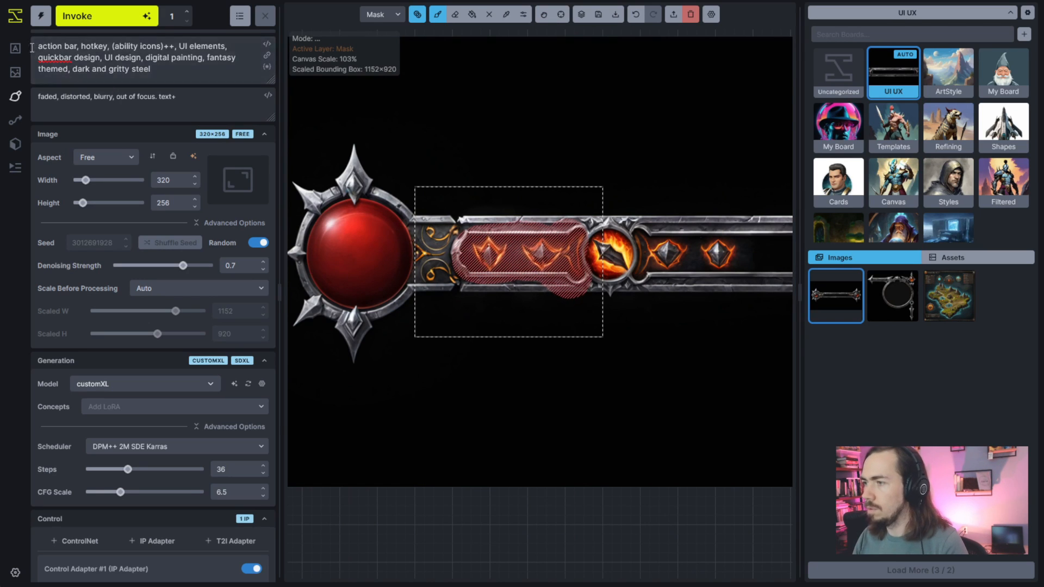
pyautogui.write('parimary att')
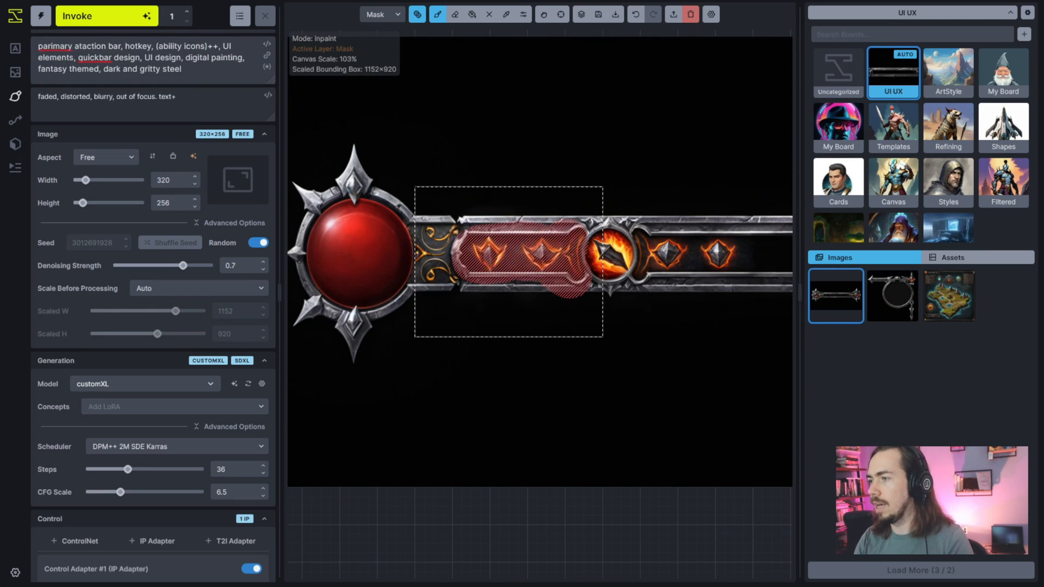
pyautogui.hotkey('shift', 'Home')
pyautogui.write('primary attack')
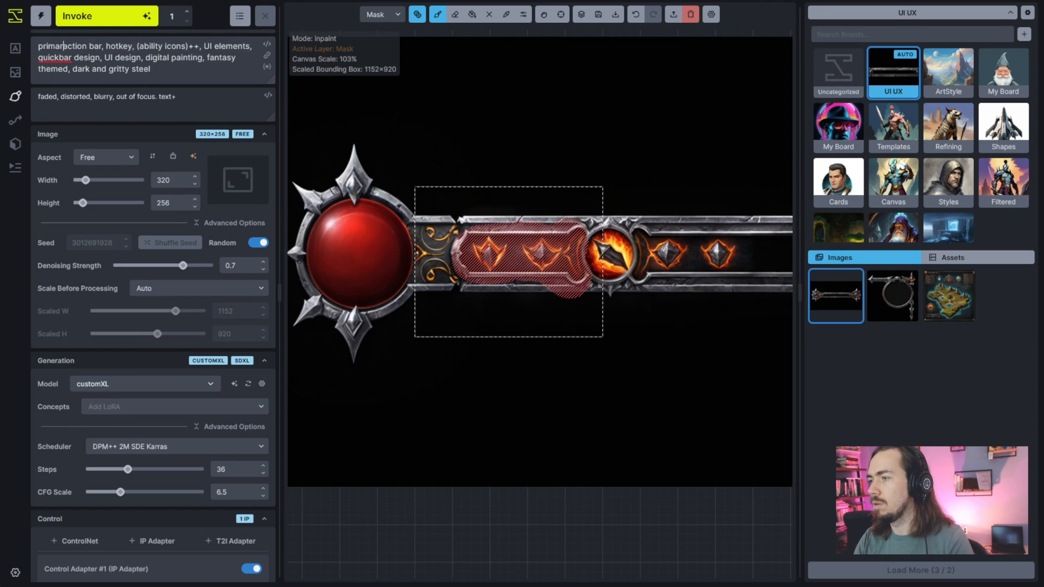
pyautogui.write(', secondary att')
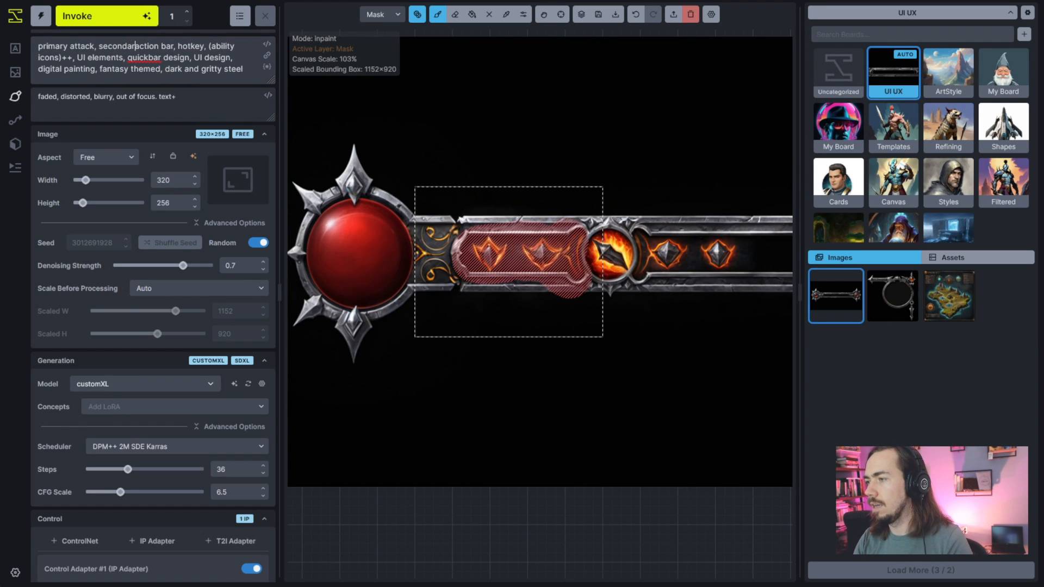
pyautogui.write('ack,')
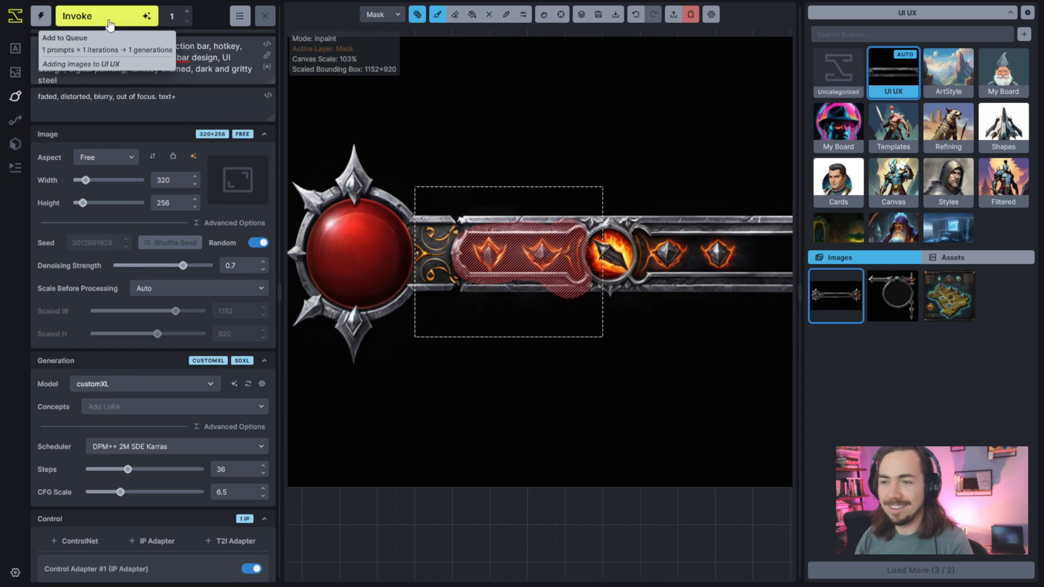
# Generate the two masked attack icons, and raise the denoising strength to 0.85
pyautogui.hotkey('ctrl', 'Return')
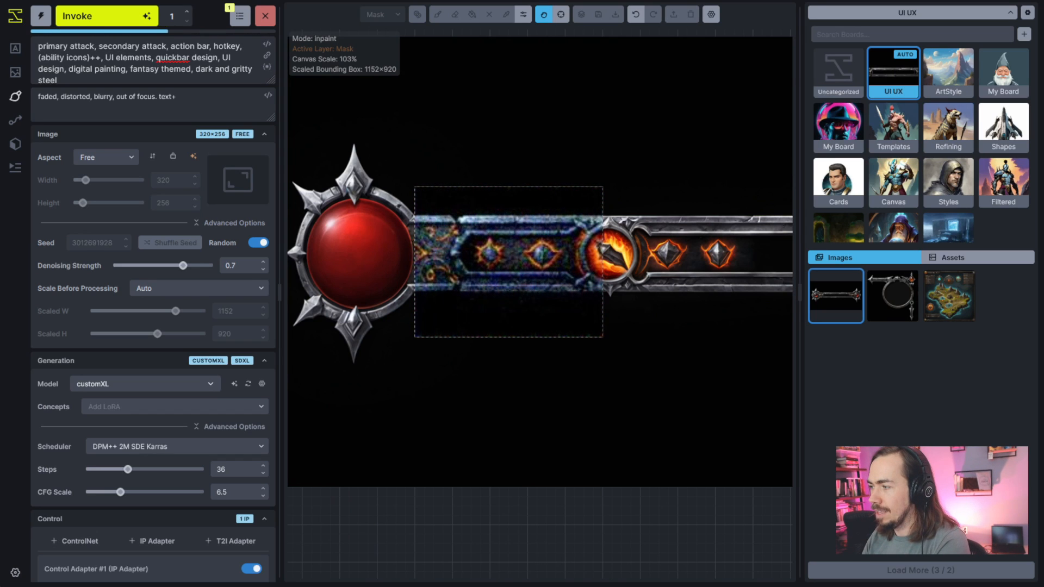
pyautogui.click(198, 266)
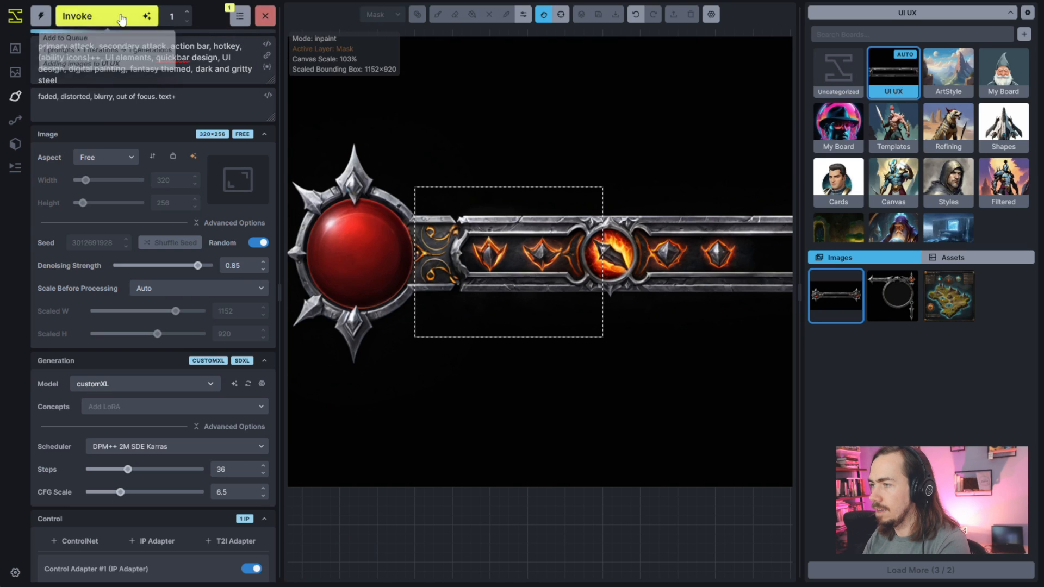
# Generate further variations of the masked attack icon section, and accept the third result with the empty dark slot
pyautogui.hotkey('ctrl', 'Return')
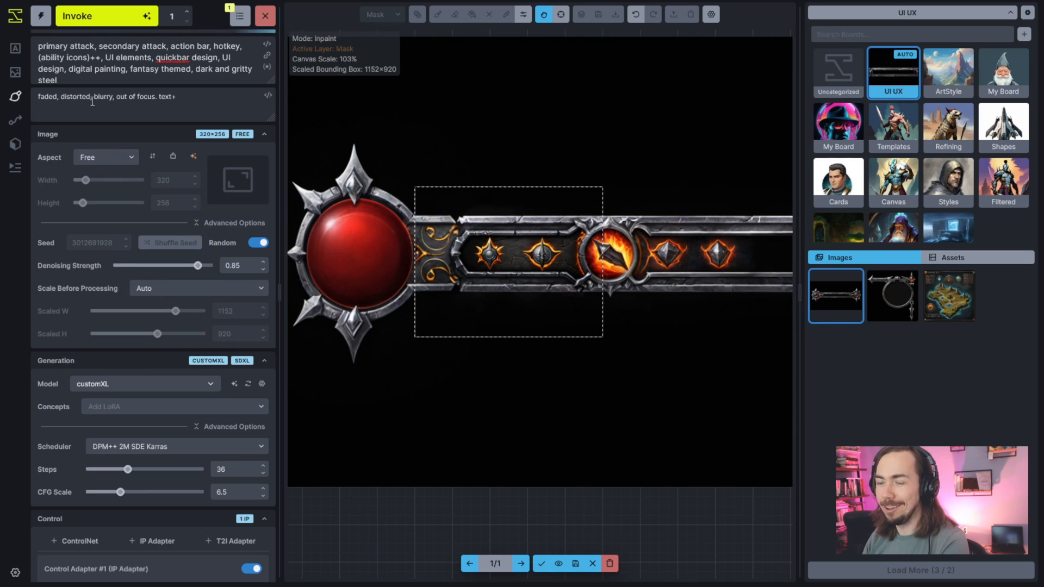
pyautogui.click(127, 18)
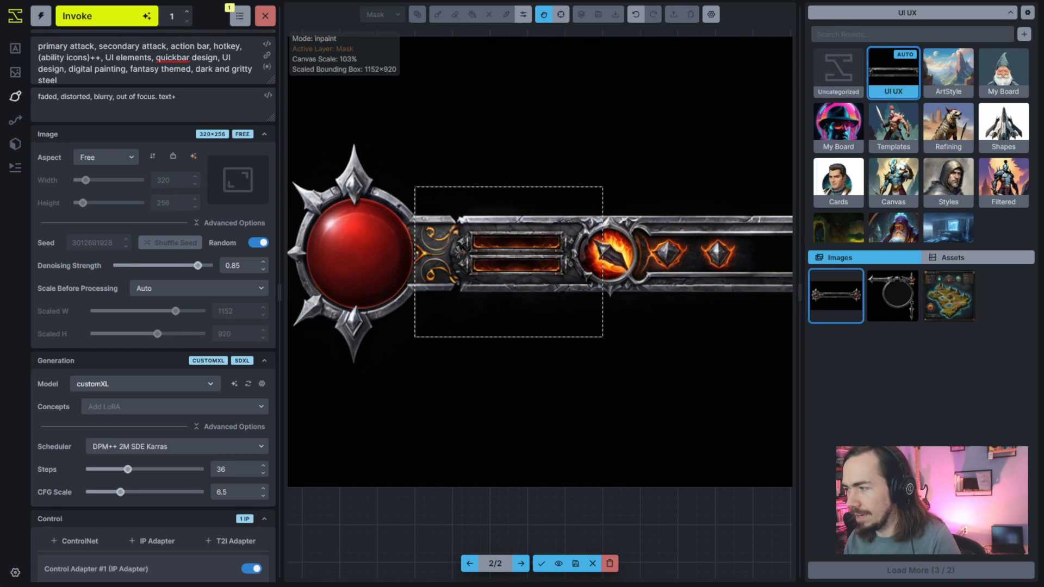
pyautogui.moveTo(589, 403); pyautogui.dragTo(468, 394)
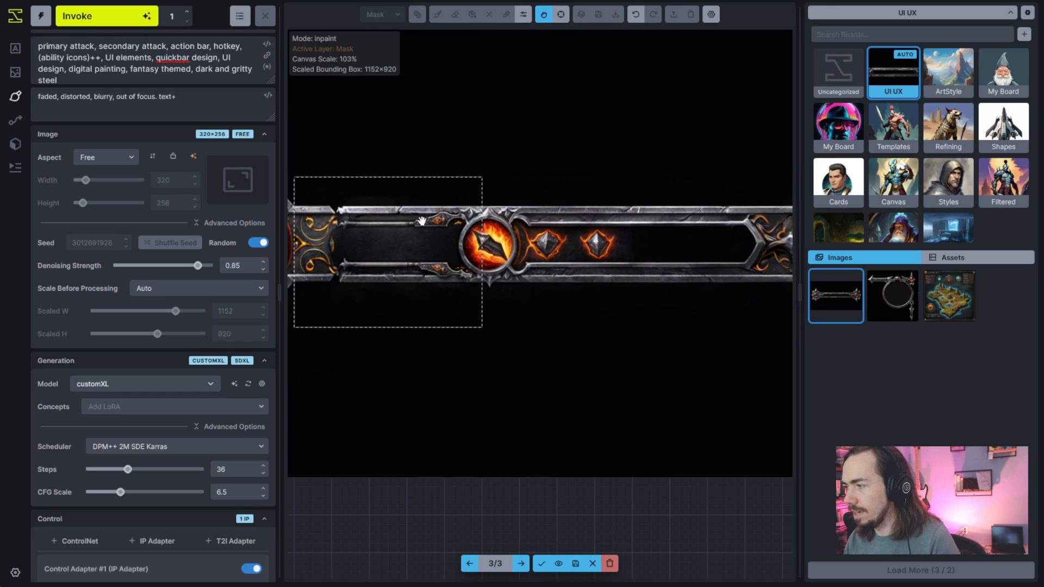
pyautogui.scroll(3, 425, 310)
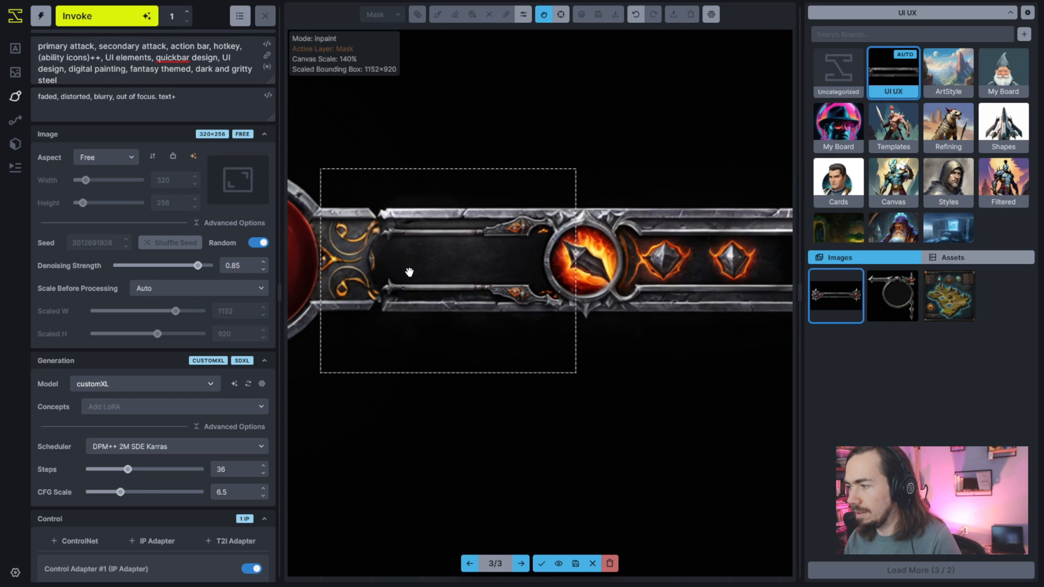
pyautogui.scroll(-5, 462, 289)
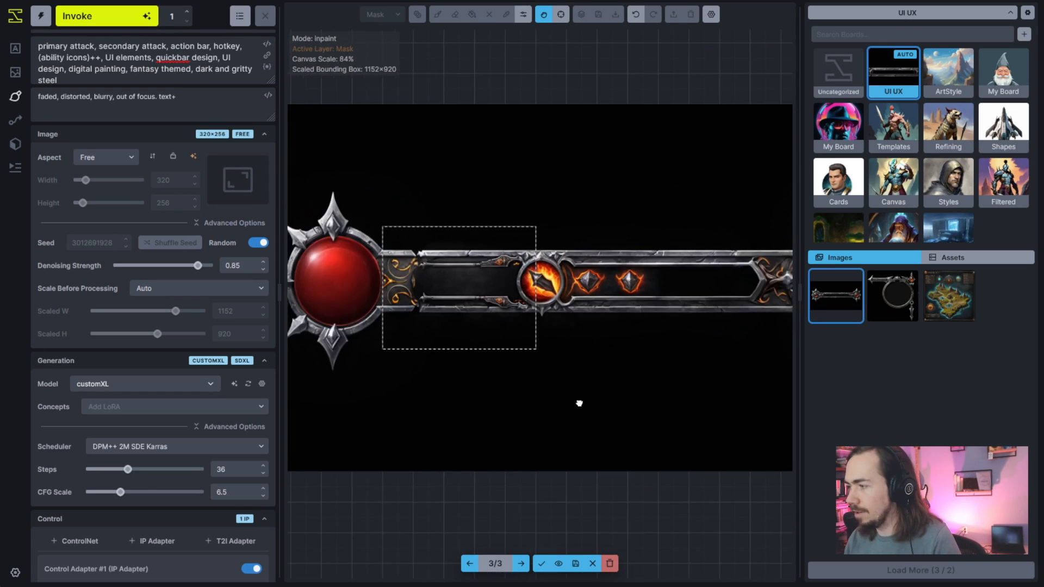
pyautogui.click(541, 563)
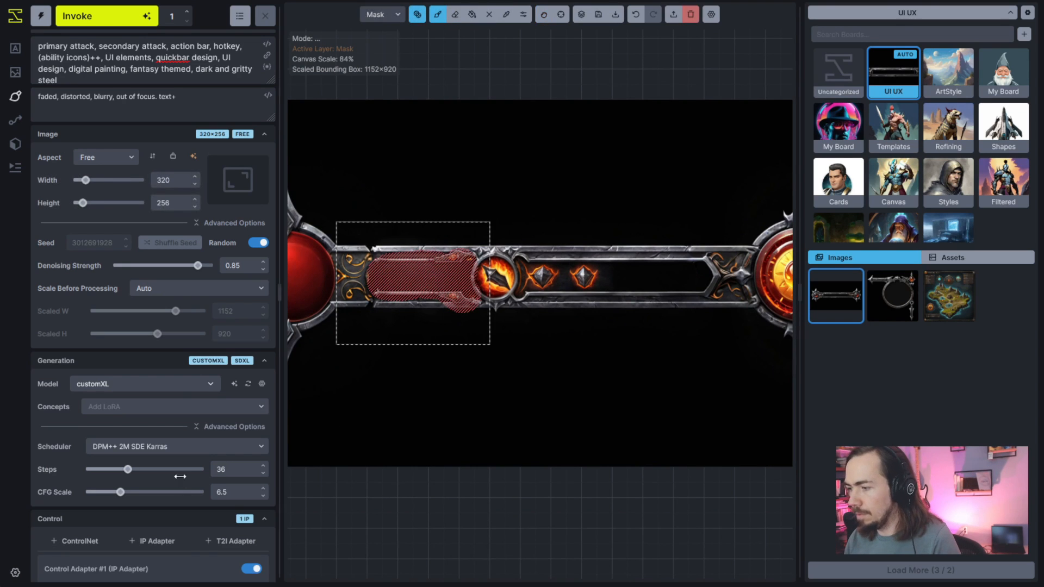
# Set the bounding box content as the IP Adapter's reference image, and move and widen the box over the bar section beside the rage orb
pyautogui.scroll(-5, 185, 489)
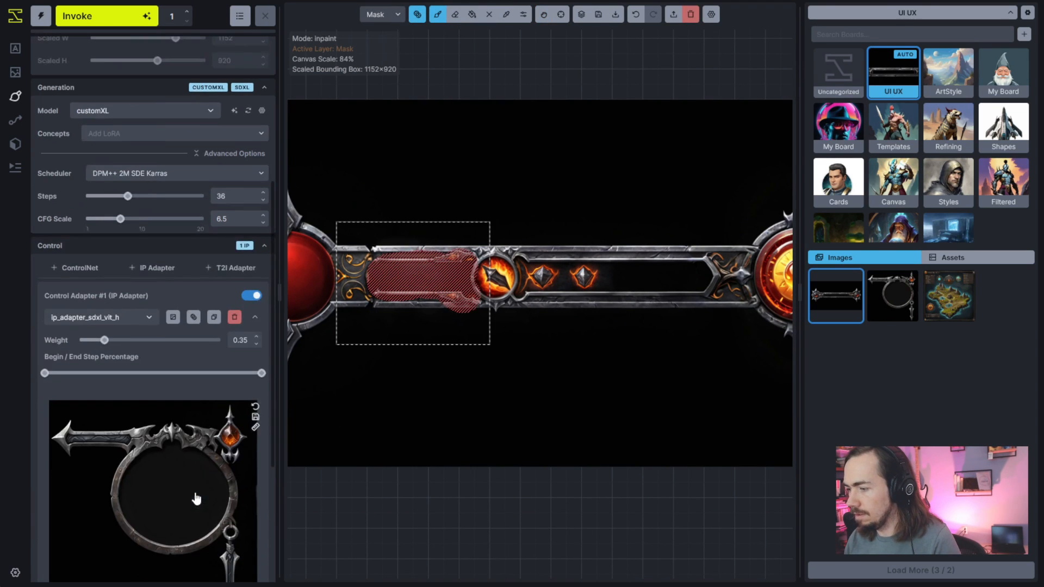
pyautogui.click(173, 317)
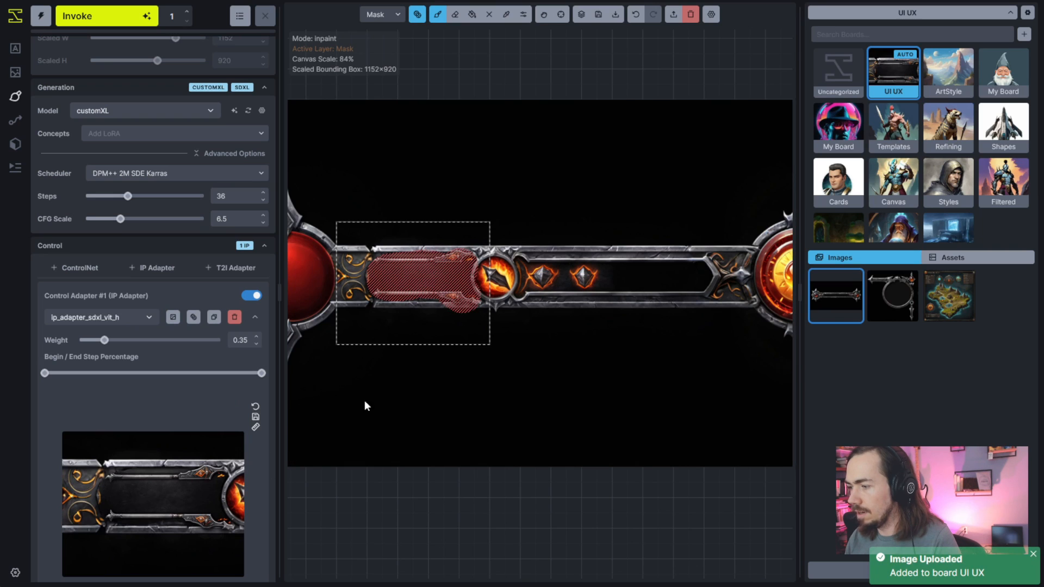
pyautogui.press('v')
pyautogui.moveTo(465, 341); pyautogui.dragTo(624, 332)
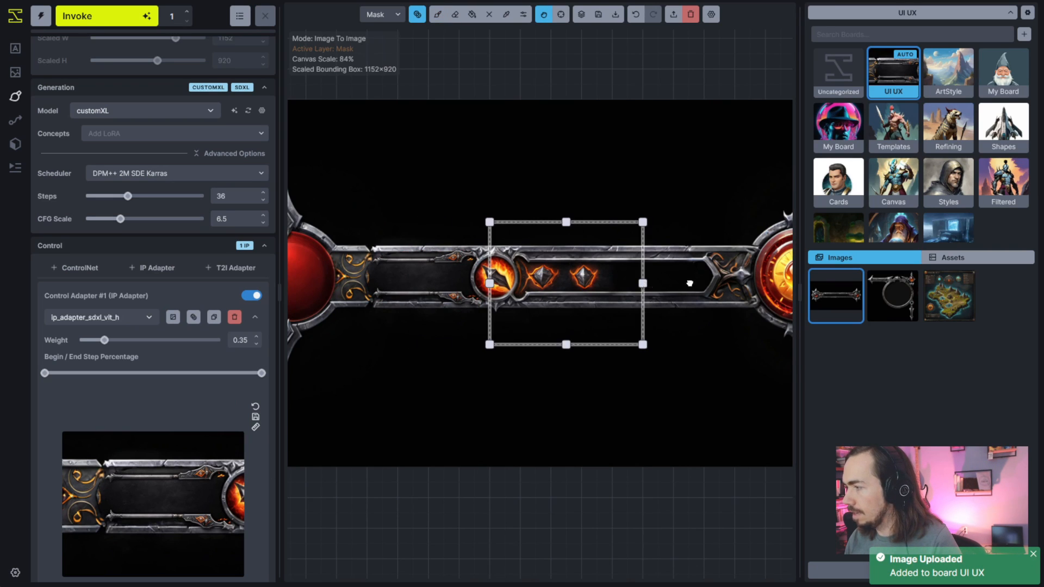
pyautogui.moveTo(642, 284); pyautogui.dragTo(735, 283)
pyautogui.press('b')
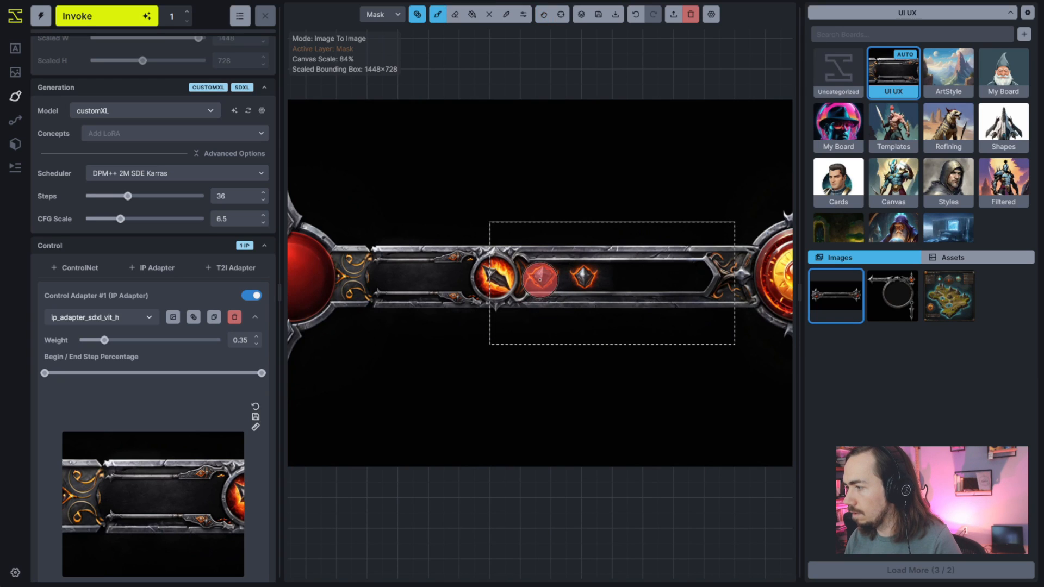
# Mask the round centre icon and the bar section up to the rage orb's ornament, extending the bounding box to enclose the centre icon
pyautogui.moveTo(615, 276)
pyautogui.mouseDown()
pyautogui.moveTo(536, 276)
pyautogui.moveTo(587, 272)
pyautogui.moveTo(597, 306)
pyautogui.moveTo(534, 276)
pyautogui.moveTo(707, 274)
pyautogui.mouseUp()
pyautogui.press('q')
pyautogui.press(']')
pyautogui.press(']')
pyautogui.press(']')
pyautogui.press(']')
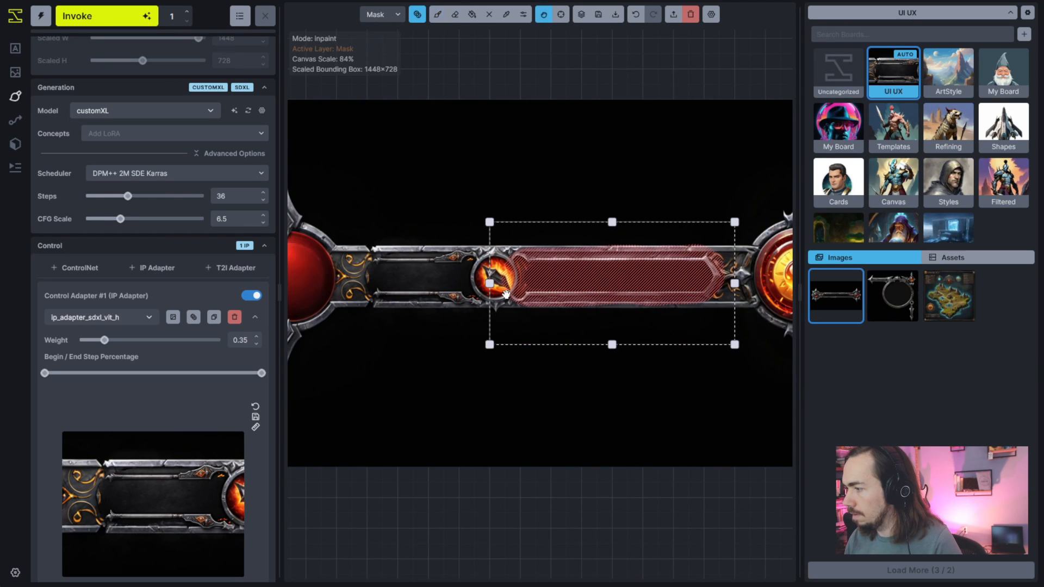
pyautogui.moveTo(489, 284); pyautogui.dragTo(458, 283)
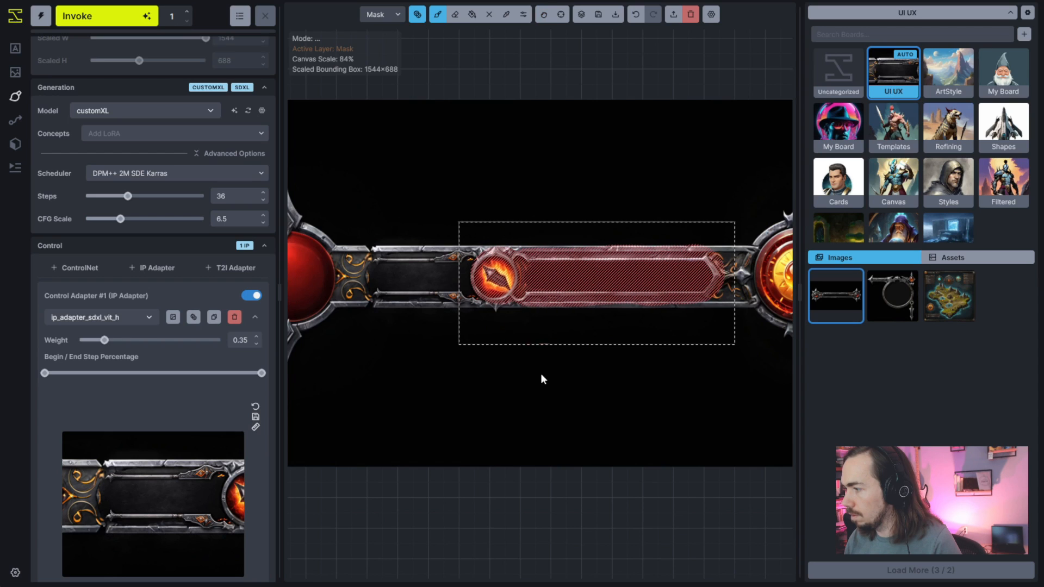
# Generate the masked centre icon and bar section once, and accept the result
pyautogui.click(134, 19)
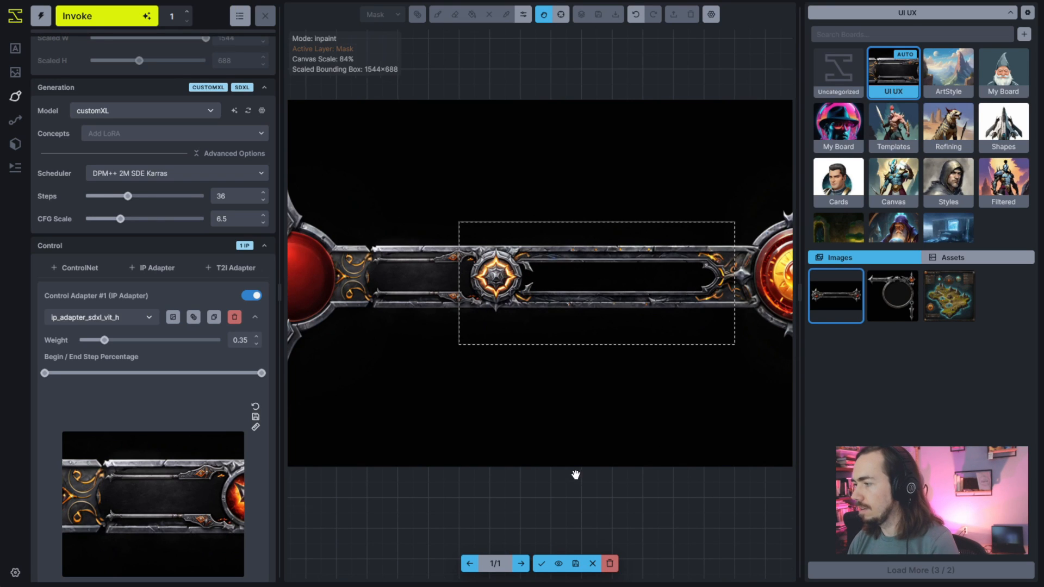
pyautogui.scroll(-2, 584, 445)
pyautogui.moveTo(583, 445); pyautogui.dragTo(578, 434)
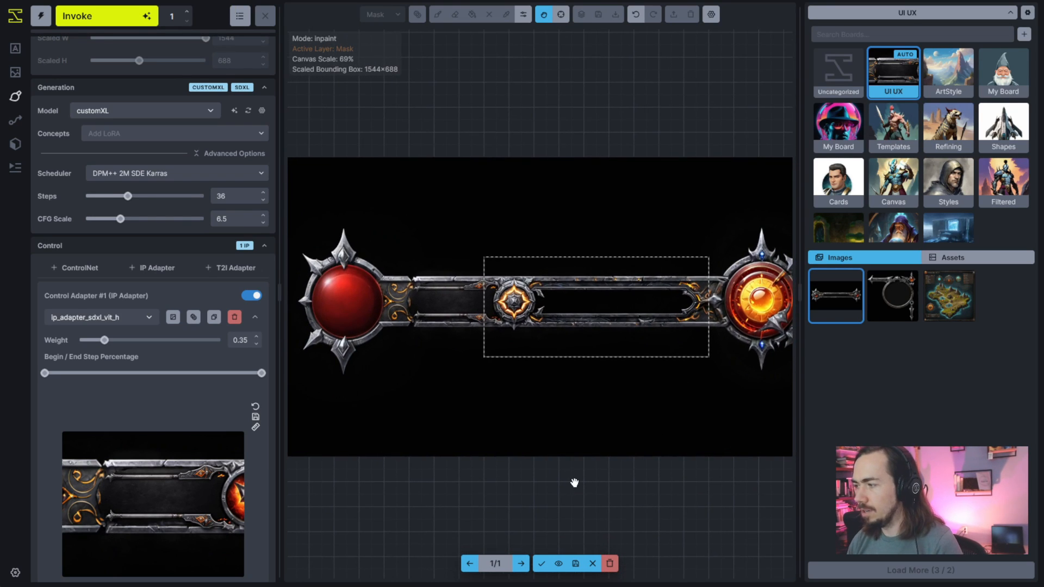
pyautogui.click(540, 564)
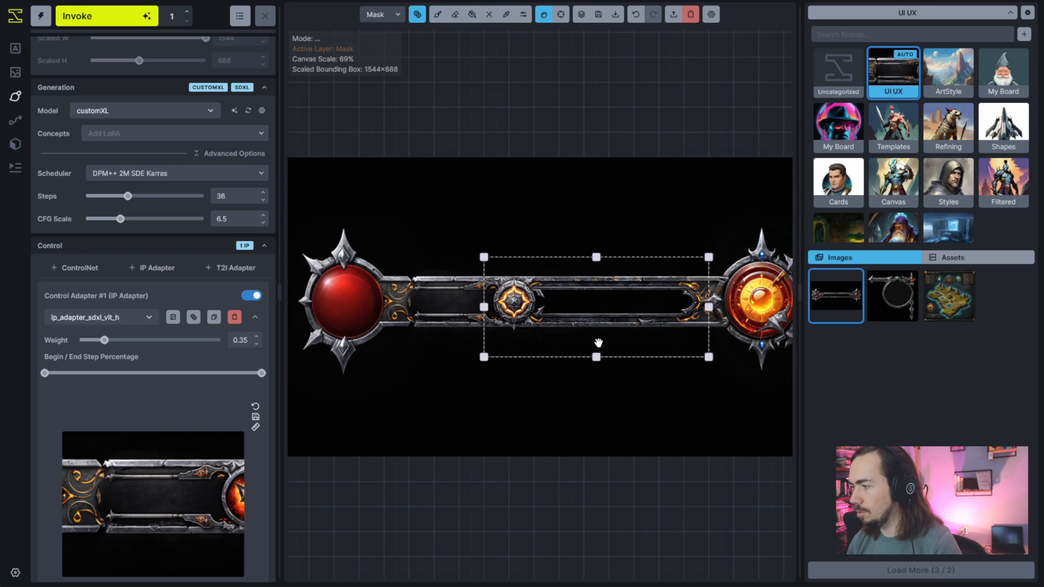
# Move the bounding box down, off the middle of the quickbar, and save the canvas to the UI UX board
pyautogui.moveTo(634, 368); pyautogui.dragTo(633, 405)
pyautogui.scroll(-2, 626, 413)
pyautogui.moveTo(680, 461); pyautogui.dragTo(650, 455)
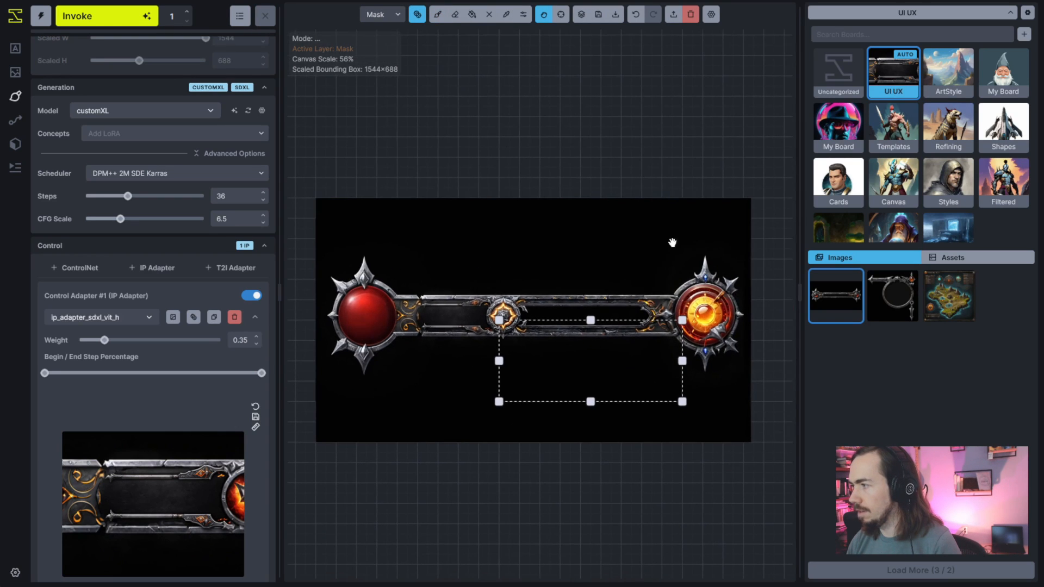
pyautogui.click(598, 15)
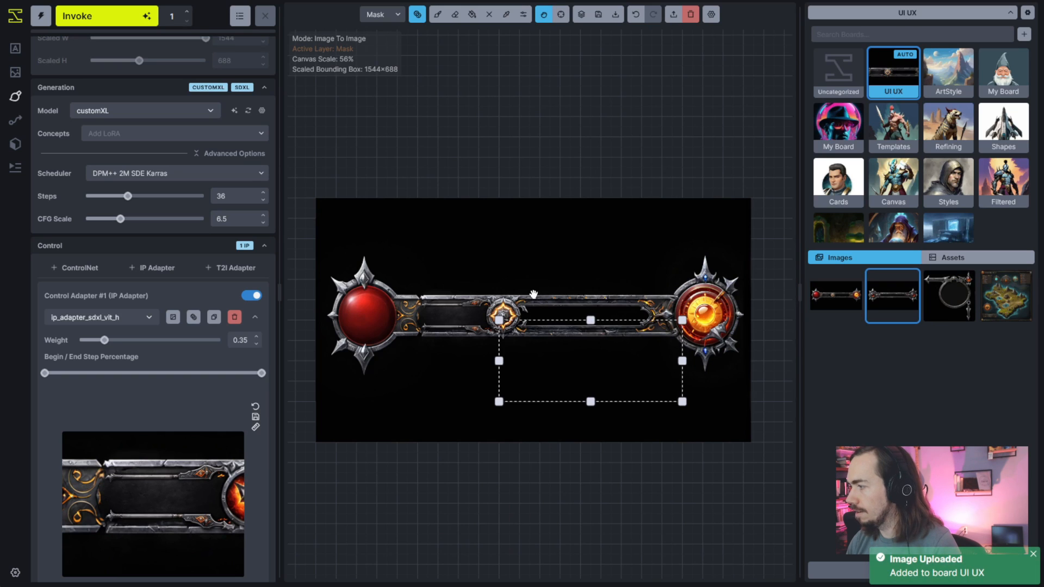
# Compare the saved quickbar with the original bar and the minimap frame in the image viewer
pyautogui.click(16, 47)
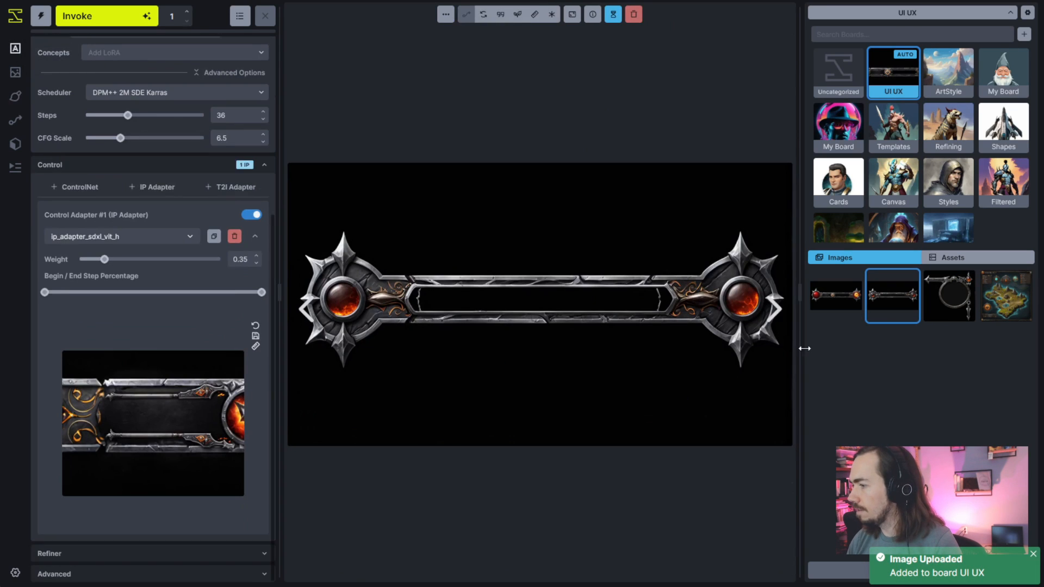
pyautogui.click(935, 291)
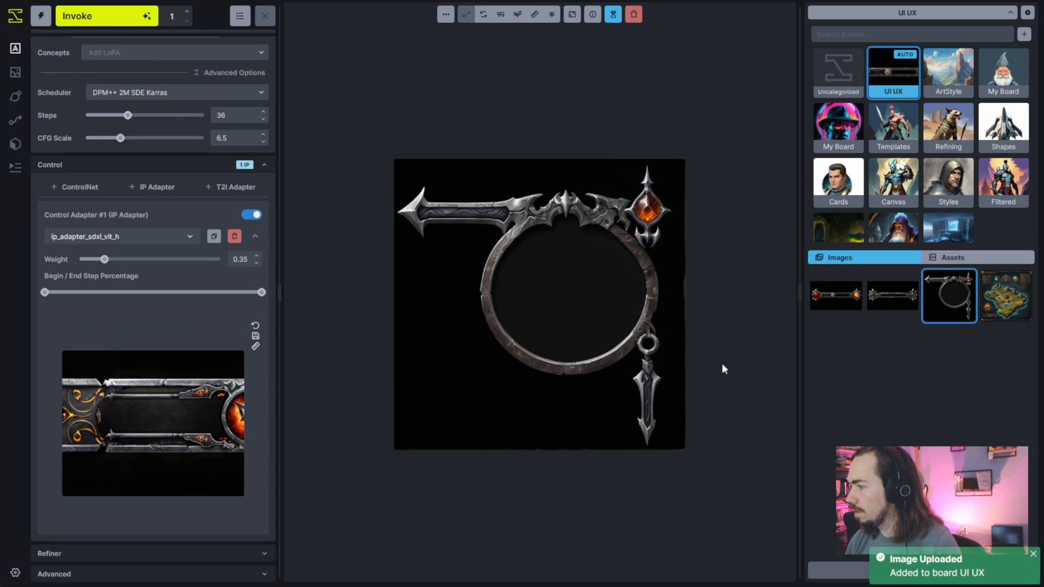
pyautogui.click(987, 304)
pyautogui.click(952, 305)
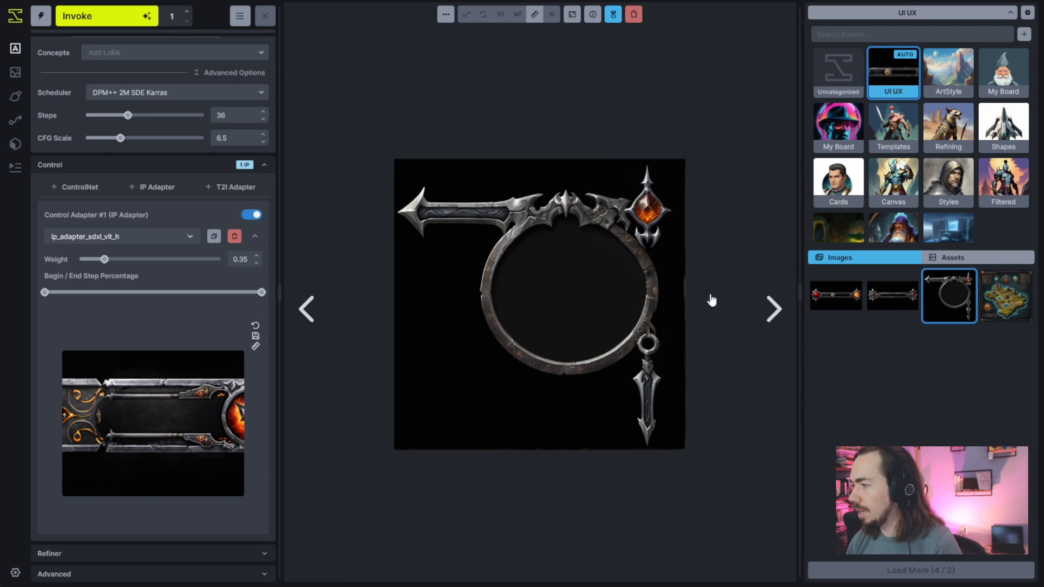
pyautogui.click(892, 288)
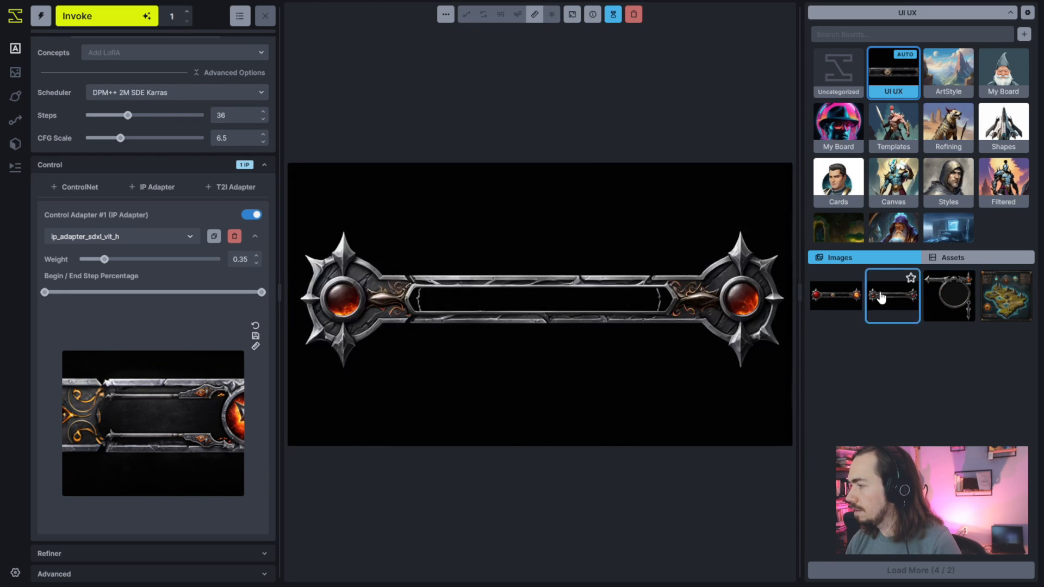
pyautogui.click(843, 306)
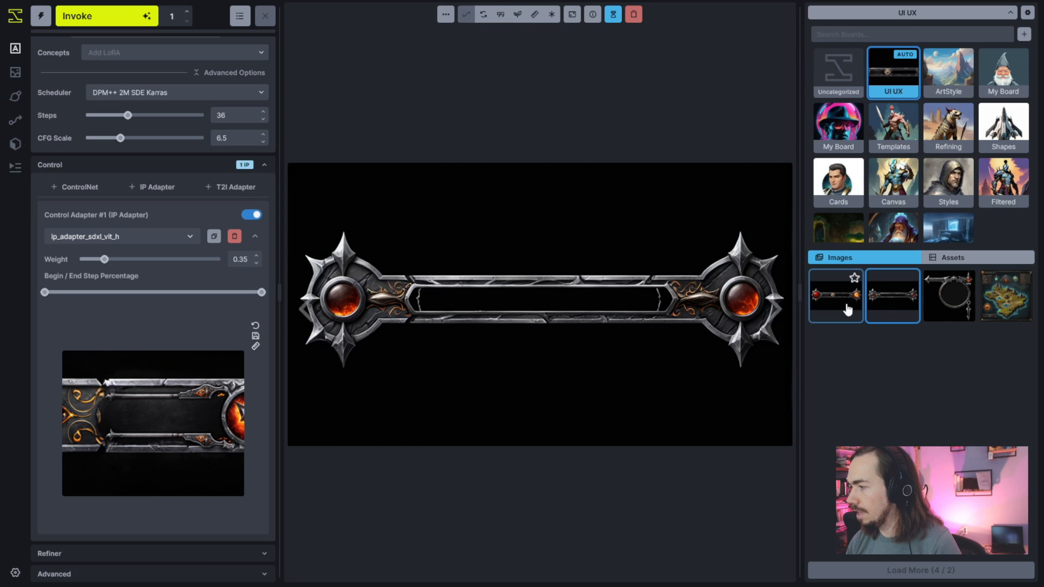
pyautogui.click(870, 318)
pyautogui.click(839, 310)
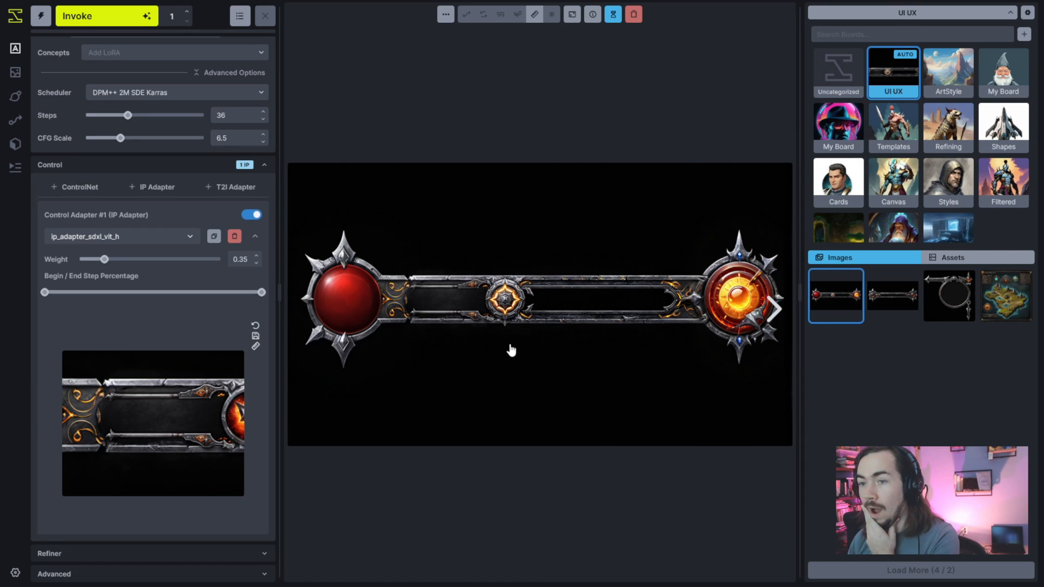
# Return to the canvas, clear it, and reset the bounding box to a 1:1 size of 1024×1024
pyautogui.click(16, 104)
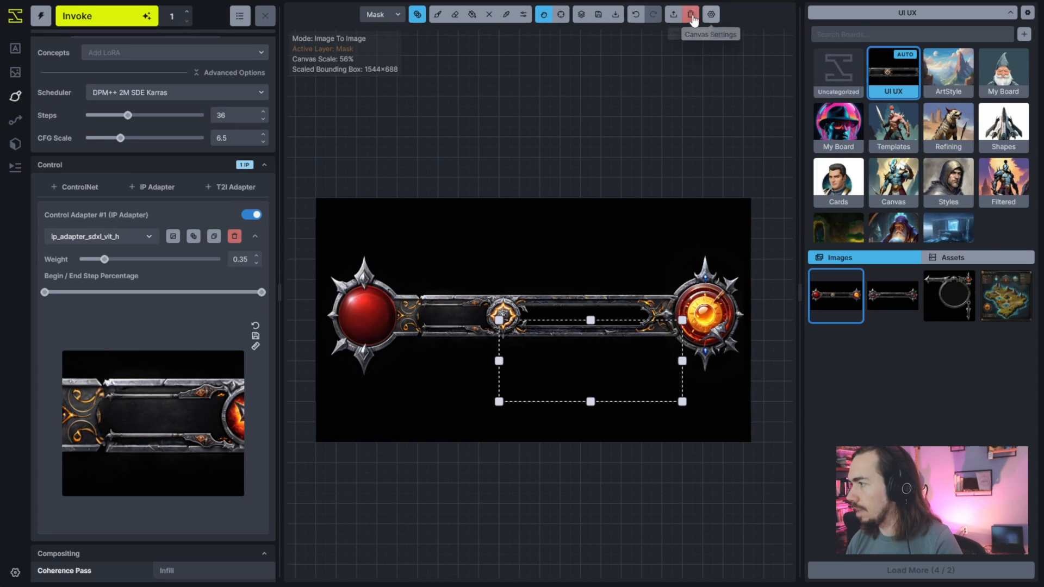
pyautogui.click(690, 14)
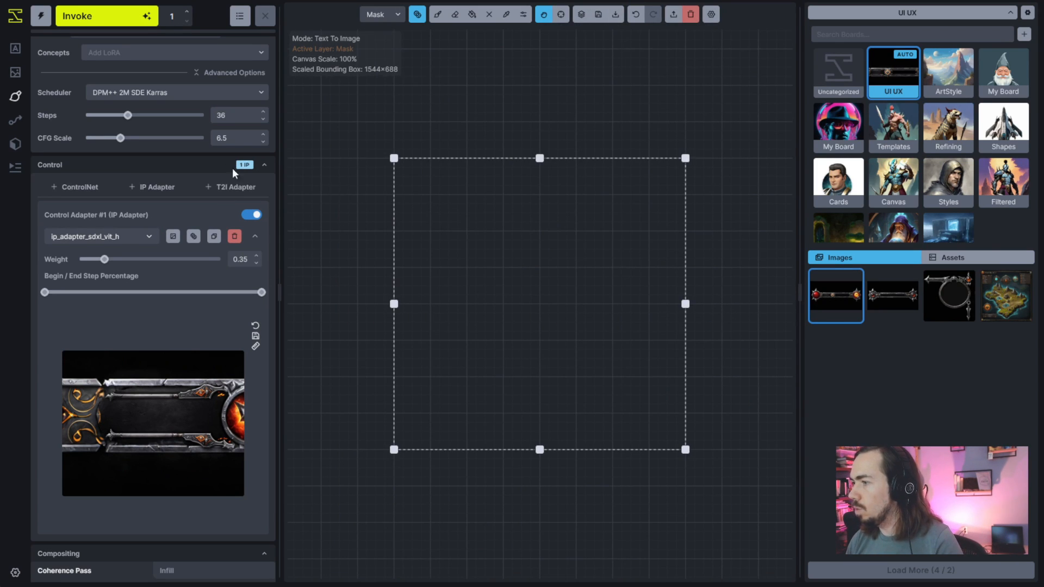
pyautogui.scroll(8, 230, 153)
pyautogui.click(194, 144)
pyautogui.moveTo(392, 250); pyautogui.dragTo(356, 177)
pyautogui.moveTo(501, 247); pyautogui.dragTo(401, 193)
pyautogui.scroll(-5, 536, 252)
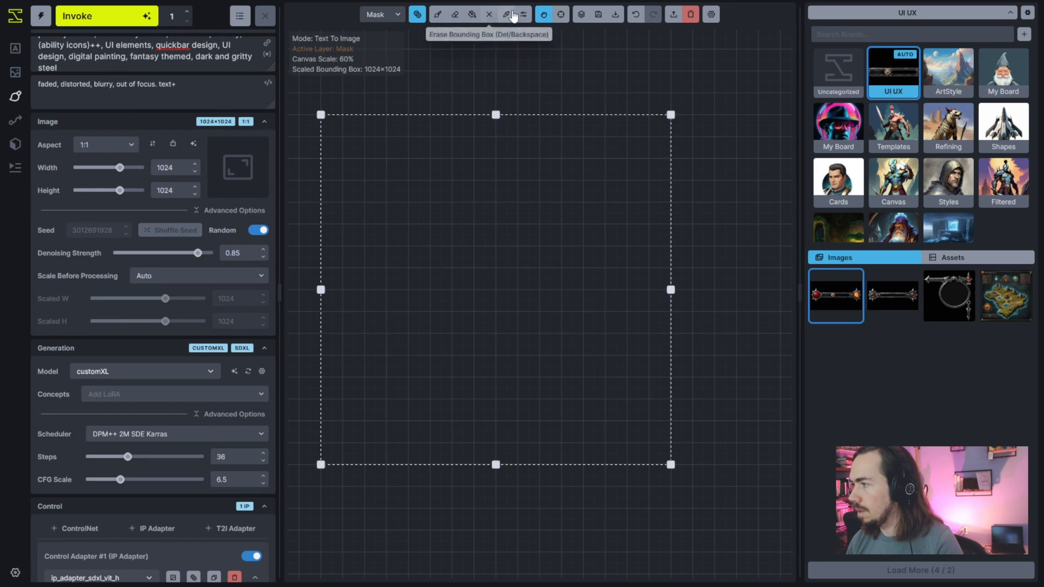
# Fill the bounding box with white, and shrink the box evenly to 896×896 inside the white square
pyautogui.moveTo(523, 14)
pyautogui.click(472, 15)
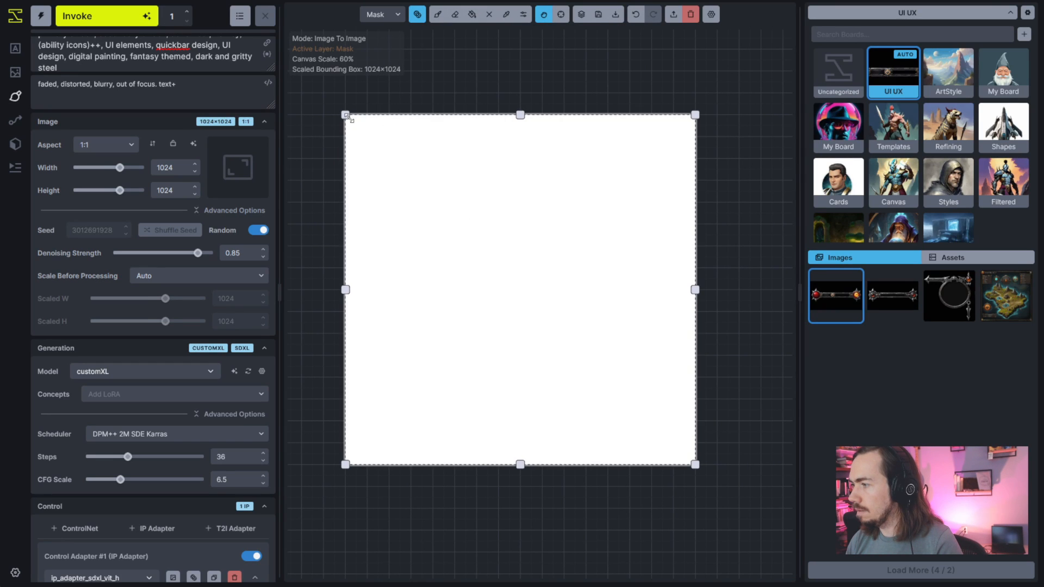
pyautogui.moveTo(346, 115); pyautogui.dragTo(367, 136)
pyautogui.moveTo(694, 464); pyautogui.dragTo(673, 442)
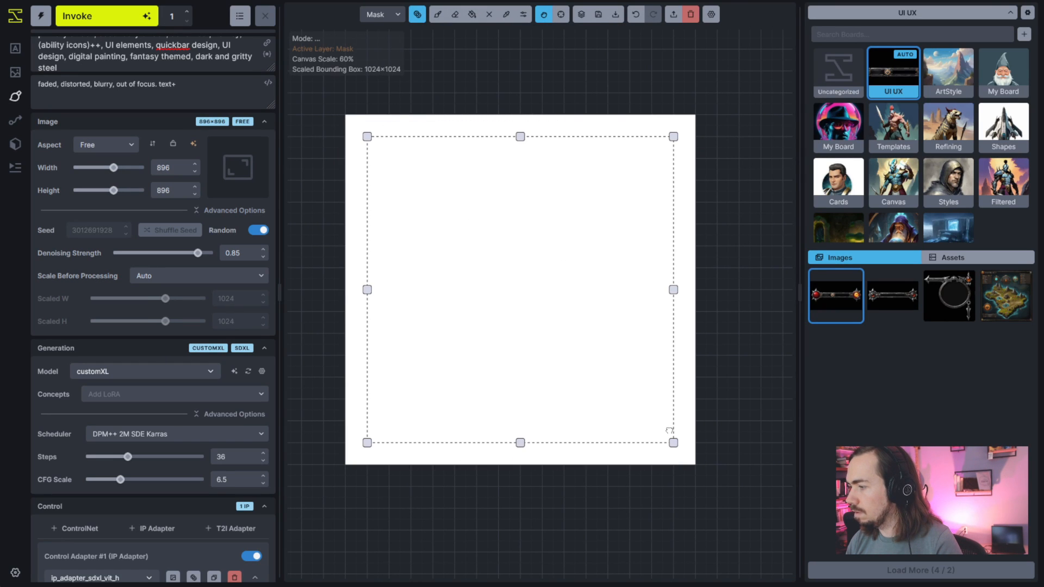
# Fill the 896×896 box with a near-black brush colour, and enlarge the bounding box back to 1024×1024 around the white border
pyautogui.click(532, 16)
pyautogui.moveTo(471, 98); pyautogui.dragTo(390, 130)
pyautogui.click(476, 39)
pyautogui.hotkey('shift', 'f')
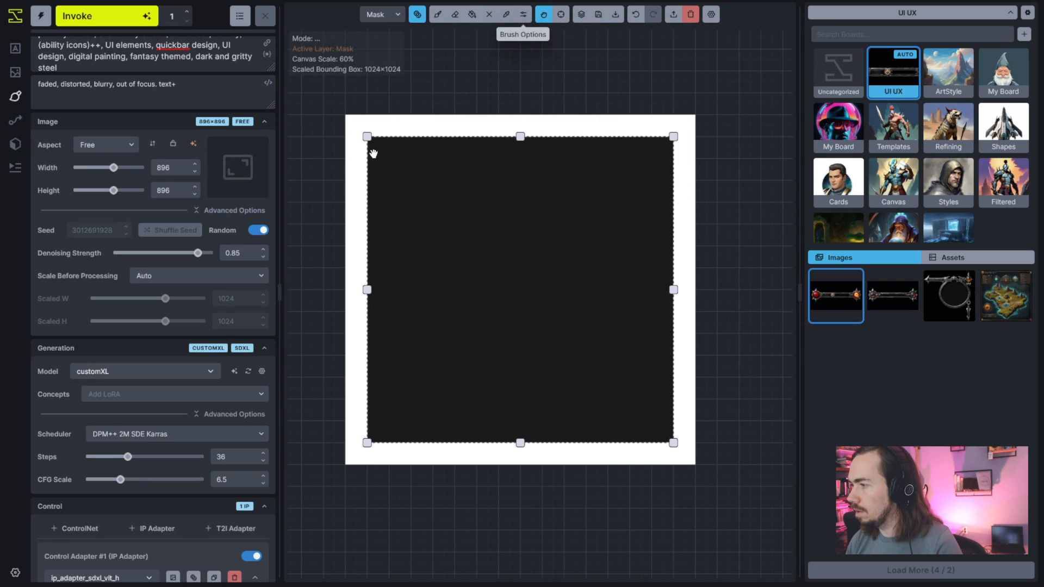
pyautogui.moveTo(674, 431); pyautogui.dragTo(695, 464)
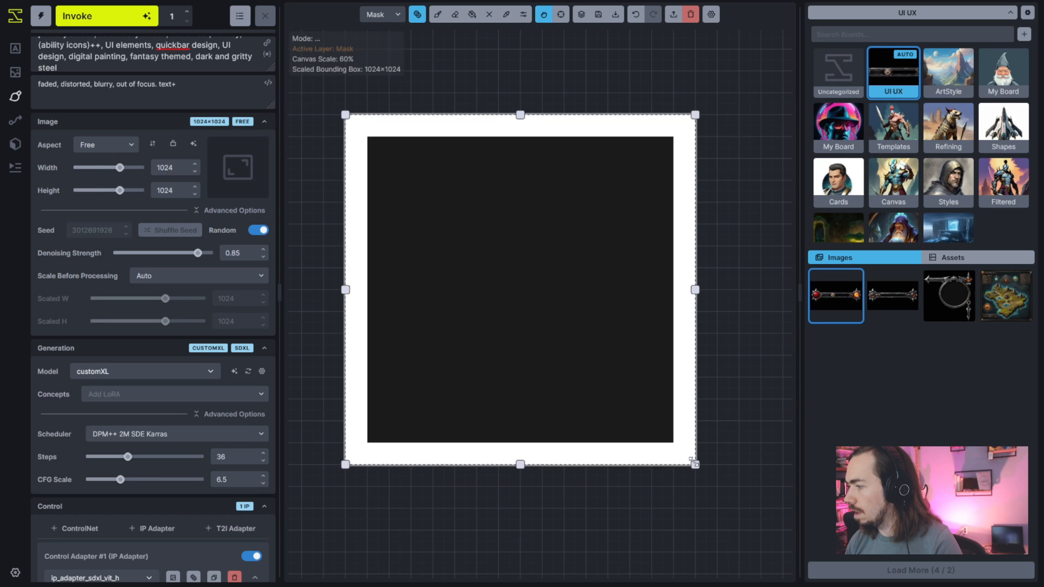
# Cut the attack, action bar and hotkey terms and the emphasis brackets from the prompt, leaving plain "ability icons" at its start
pyautogui.scroll(1, 107, 78)
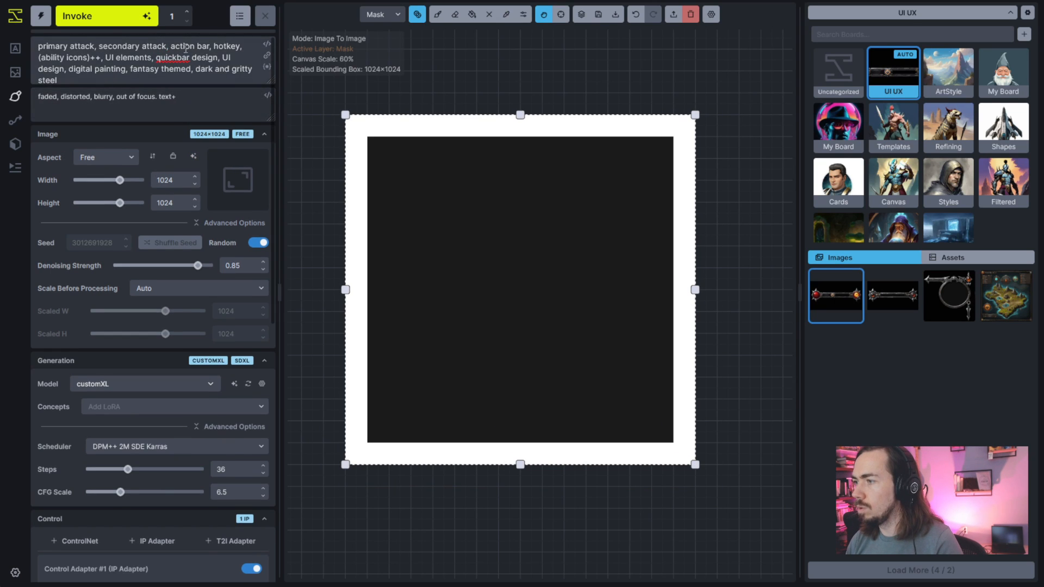
pyautogui.click(252, 48)
pyautogui.hotkey('shift', 'Home')
pyautogui.press('BackSpace')
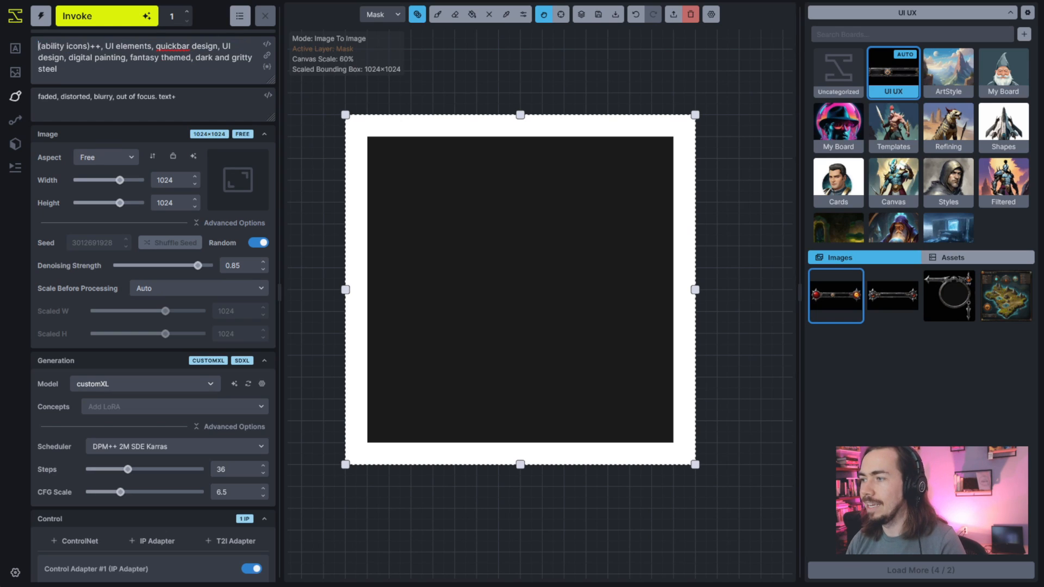
pyautogui.press('BackSpace')
pyautogui.press('BackSpace')
pyautogui.press('BackSpace')
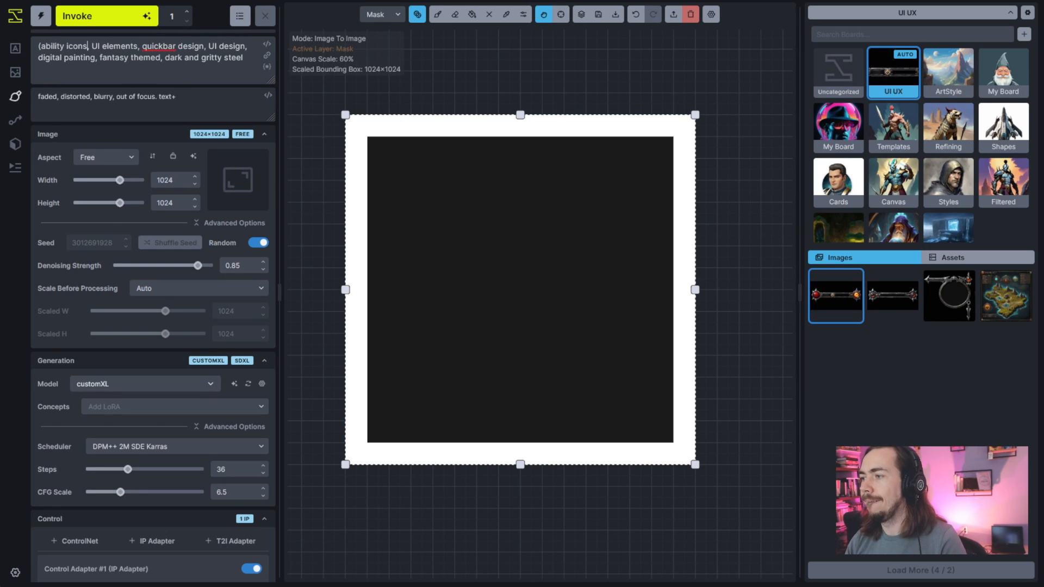
pyautogui.press('Home')
pyautogui.press('Delete')
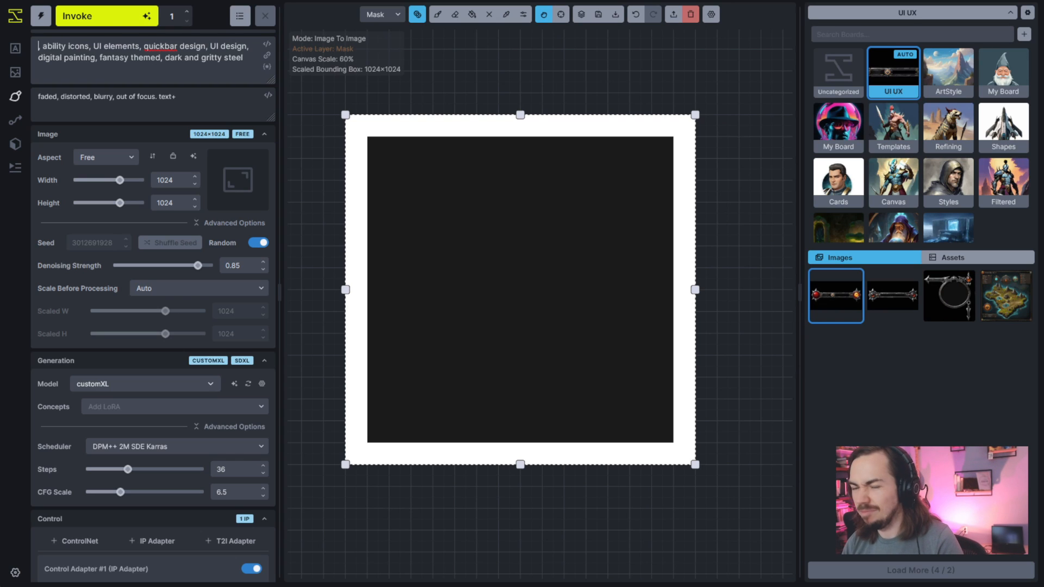
pyautogui.write(',')
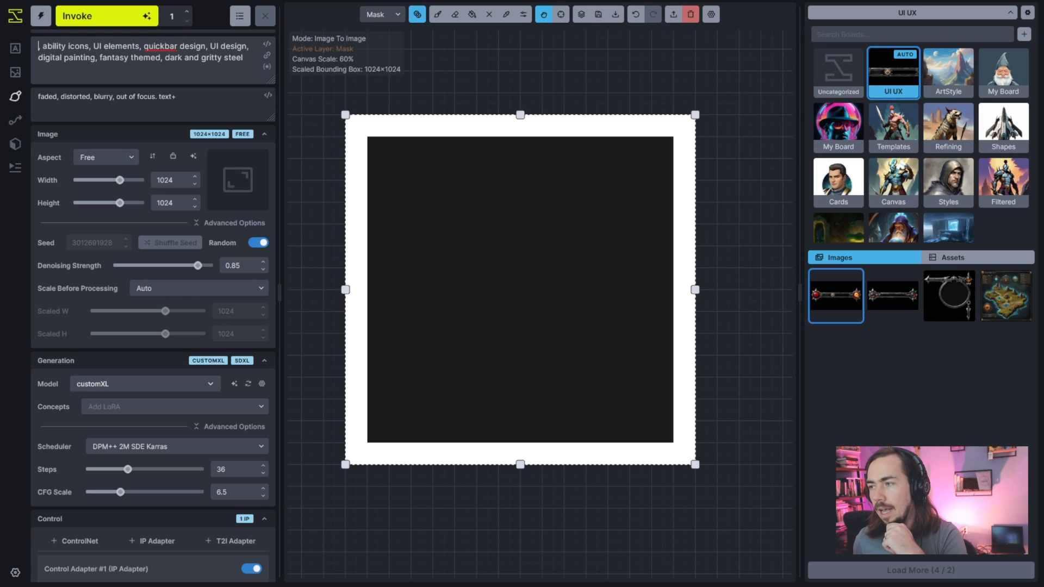
# Begin the prompt with "march of destruction" and change "ability icons" to "ability icon"
pyautogui.write('march of destruction, ability icons, UI elements,')
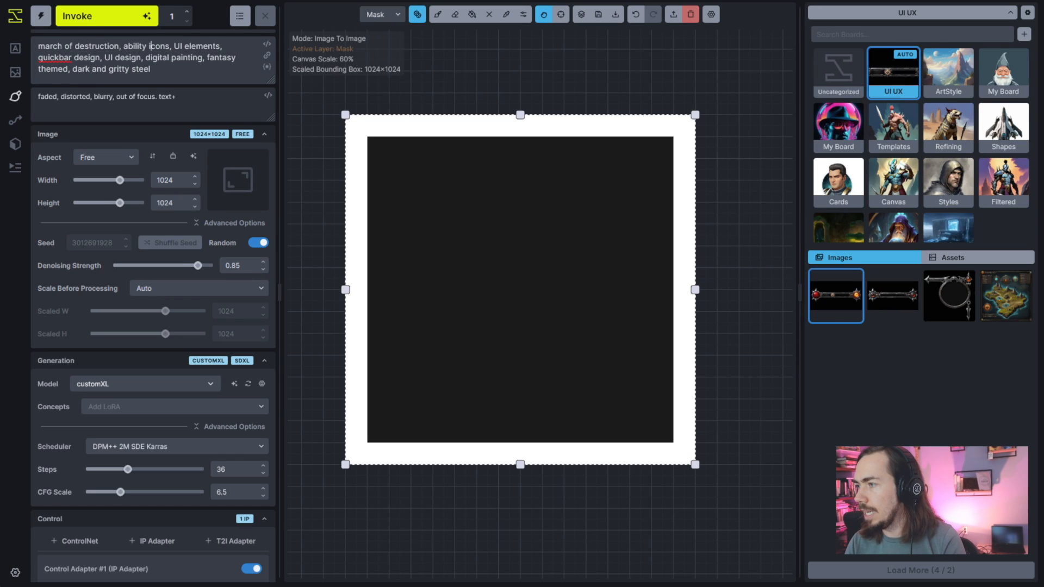
pyautogui.press('Left')
pyautogui.press('BackSpace')
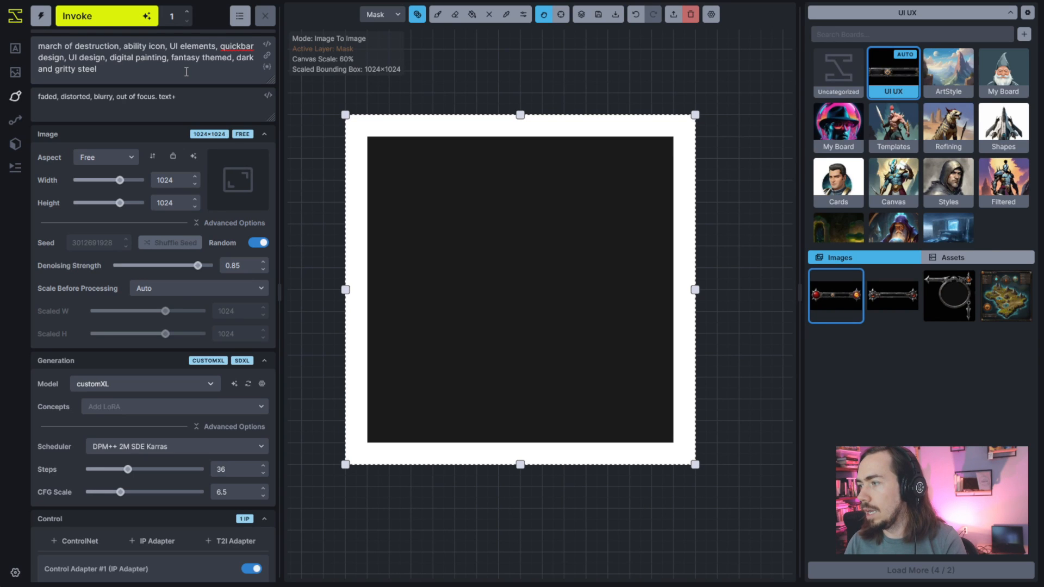
pyautogui.scroll(-9, 204, 233)
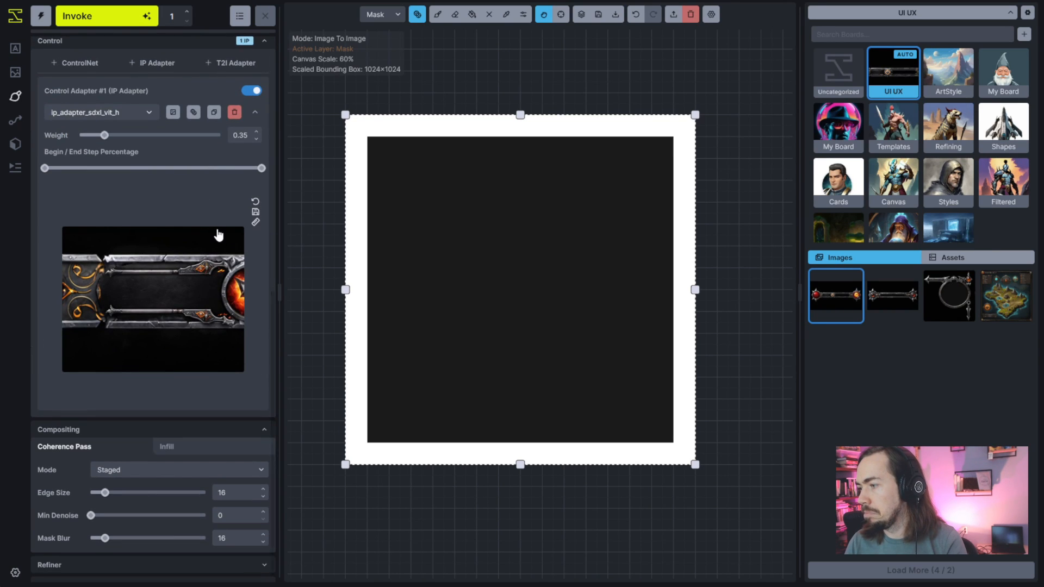
pyautogui.scroll(1, 216, 235)
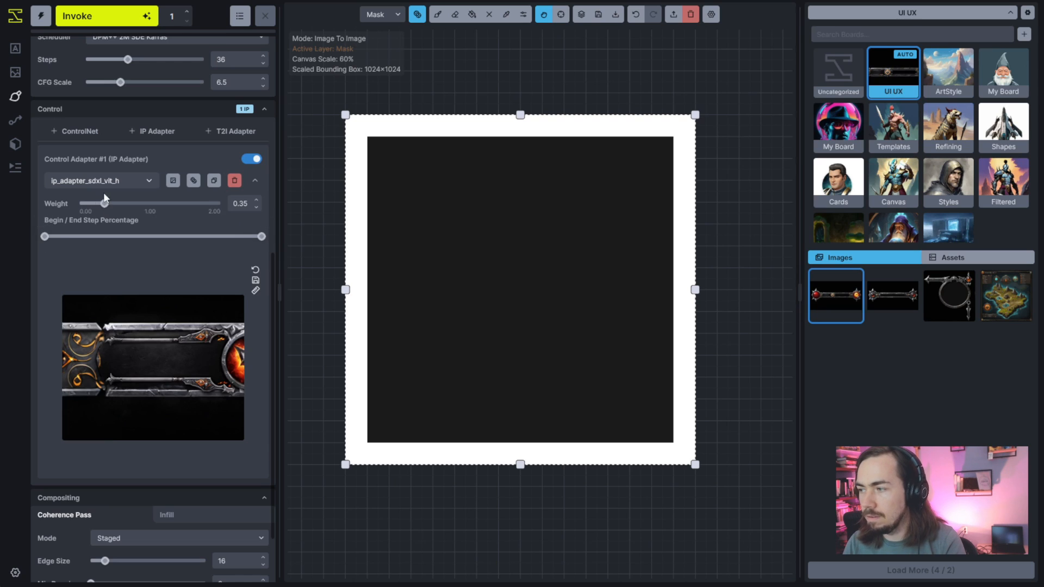
pyautogui.scroll(6, 101, 202)
pyautogui.hotkey('ctrl', 'Return')
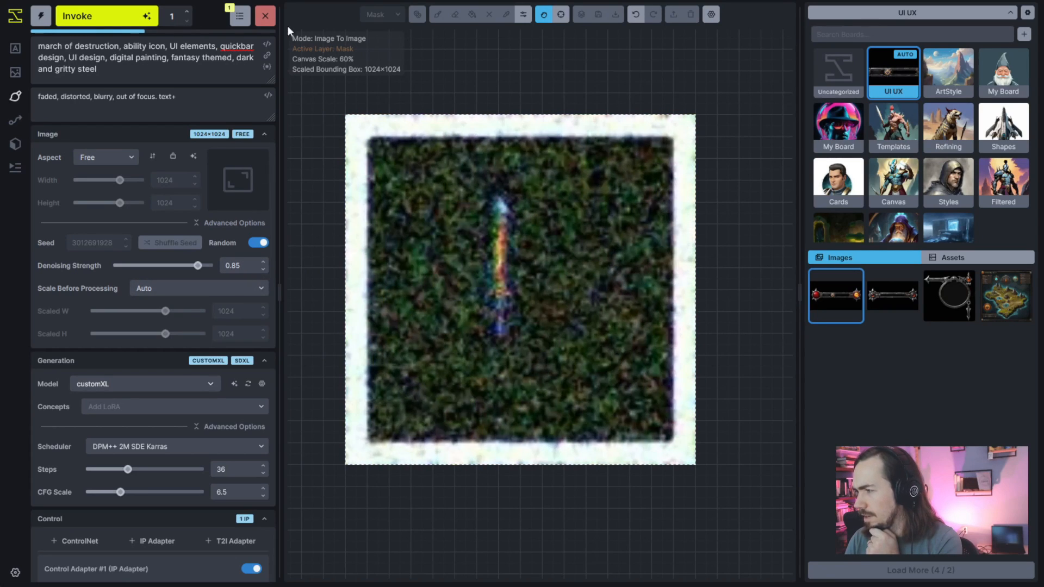
pyautogui.click(264, 16)
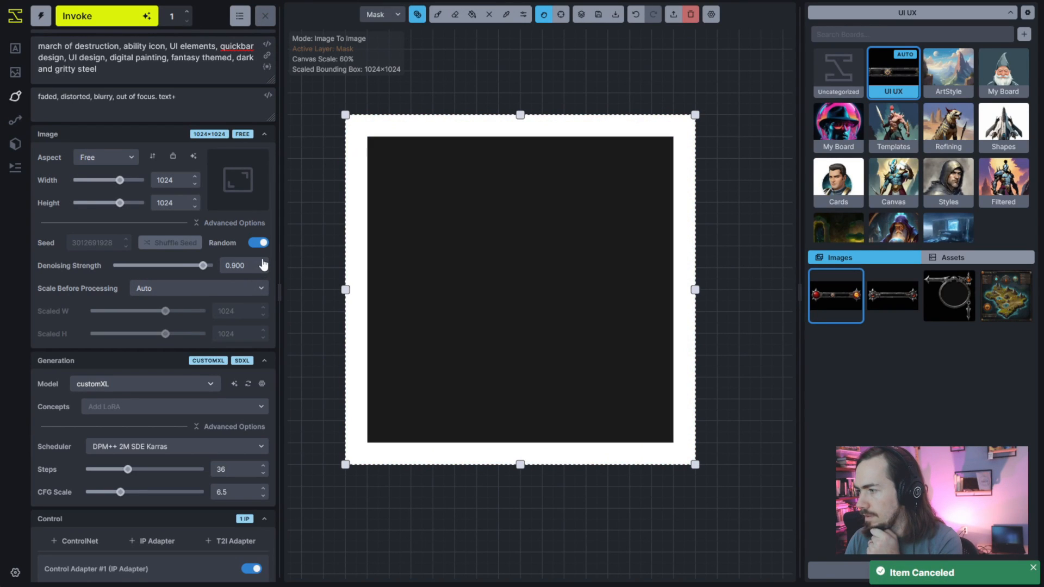
# Raise the denoising strength to 0.95 and turn off the IP Adapter that references the quickbar crop
pyautogui.click(106, 16)
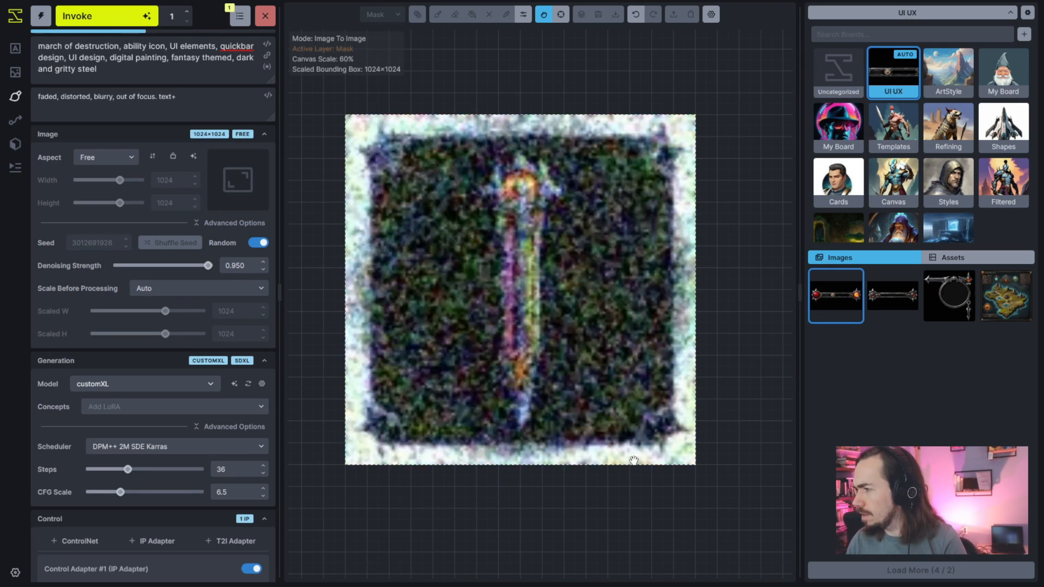
pyautogui.click(265, 15)
pyautogui.scroll(-8, 227, 299)
pyautogui.click(252, 90)
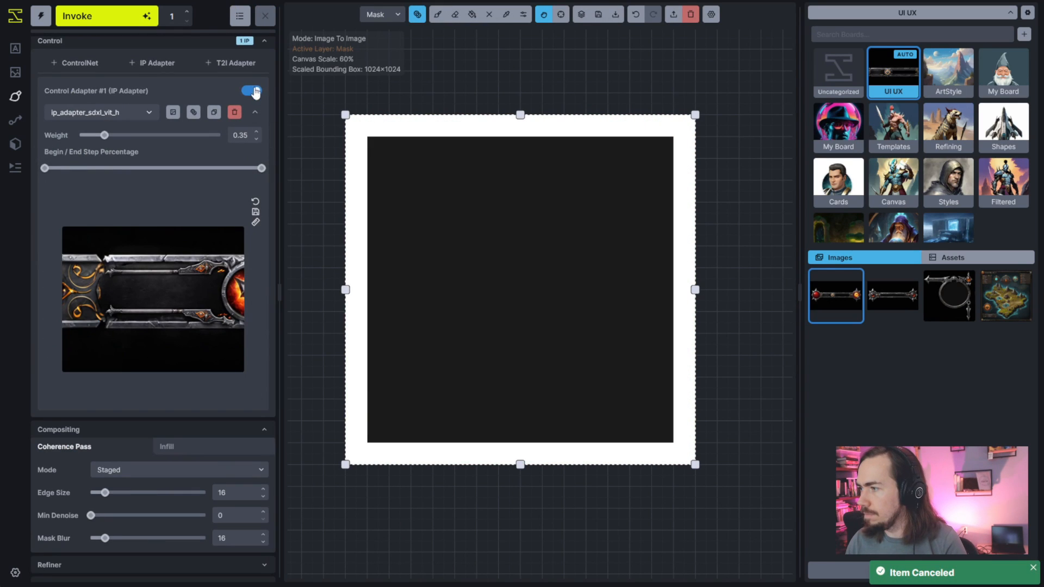
# Remove "UI elements", "quickbar design", "UI design" and "steel" from the prompt
pyautogui.scroll(8, 221, 291)
pyautogui.doubleClick(174, 46)
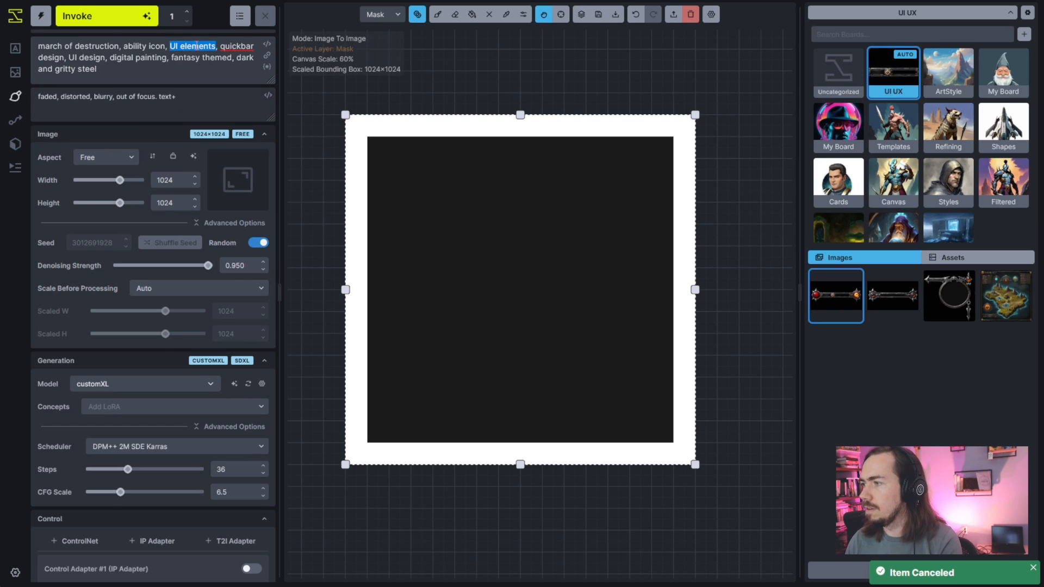
pyautogui.moveTo(219, 47); pyautogui.dragTo(140, 65)
pyautogui.press('BackSpace')
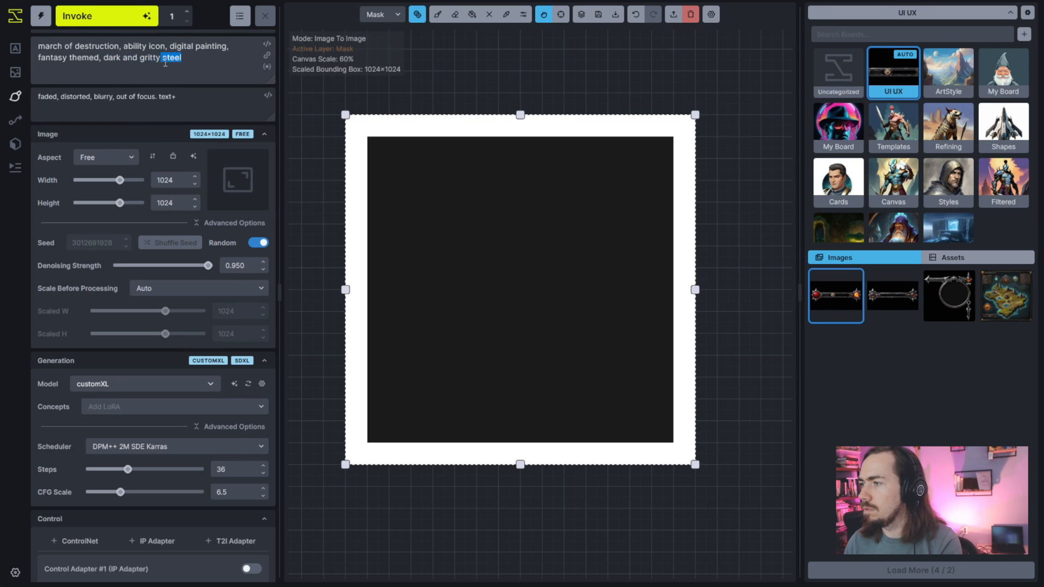
# Generate a test icon from the shortened prompt and discard the result
pyautogui.click(116, 17)
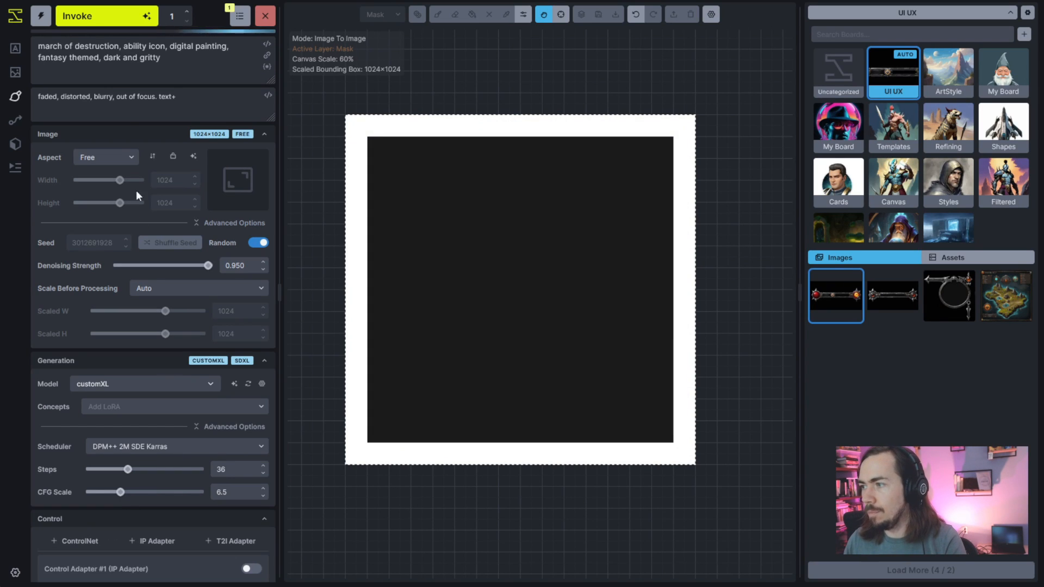
pyautogui.moveTo(38, 46); pyautogui.dragTo(119, 46)
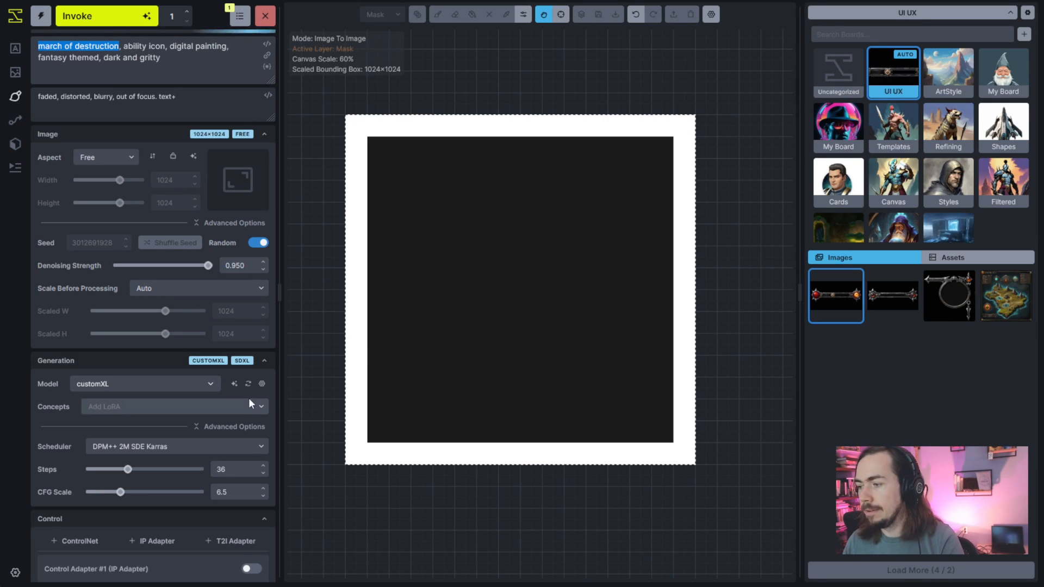
pyautogui.click(239, 427)
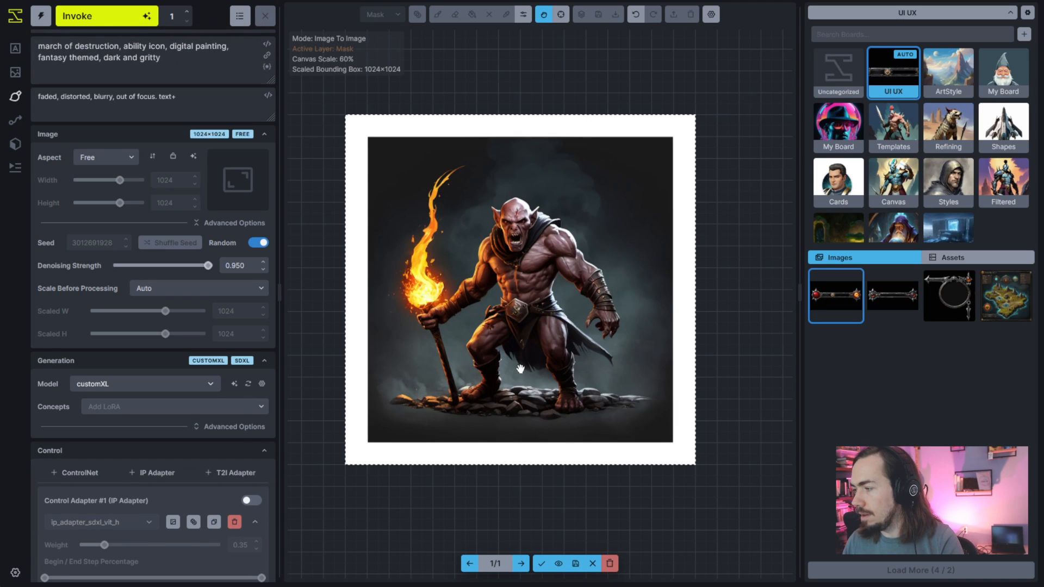
pyautogui.click(609, 563)
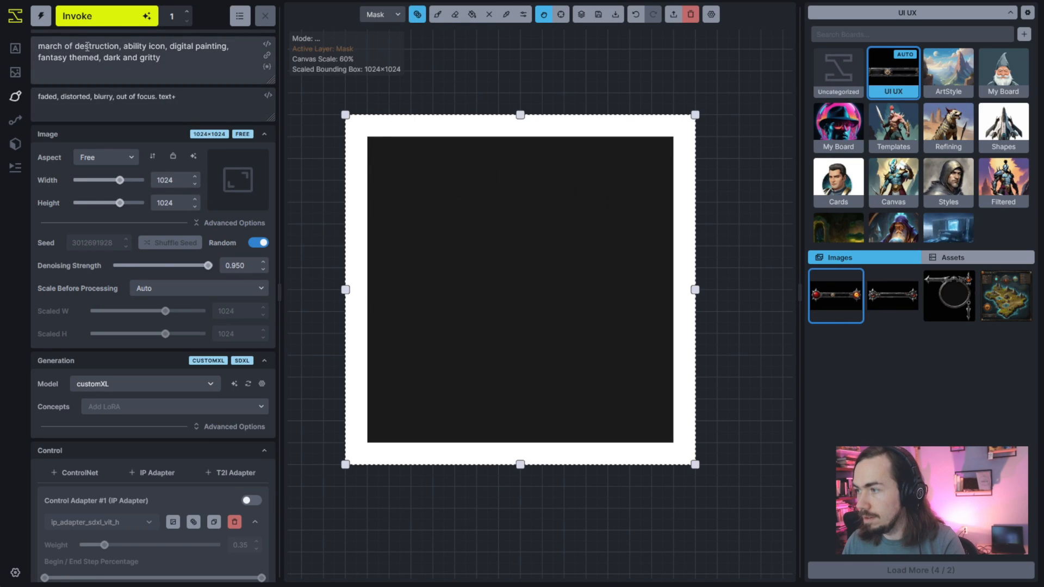
# Set the denoising strength to 0.97 and replace "march of destruction" in the prompt with "an army of glowing knights marching in the night"
pyautogui.click(263, 262)
pyautogui.click(263, 261)
pyautogui.moveTo(38, 46); pyautogui.dragTo(74, 48)
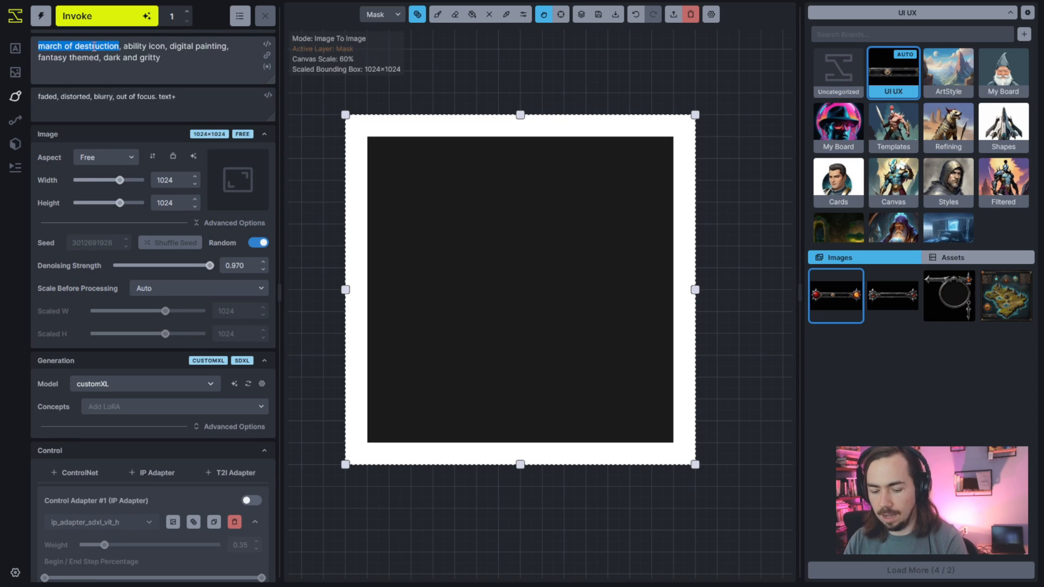
pyautogui.write('an army')
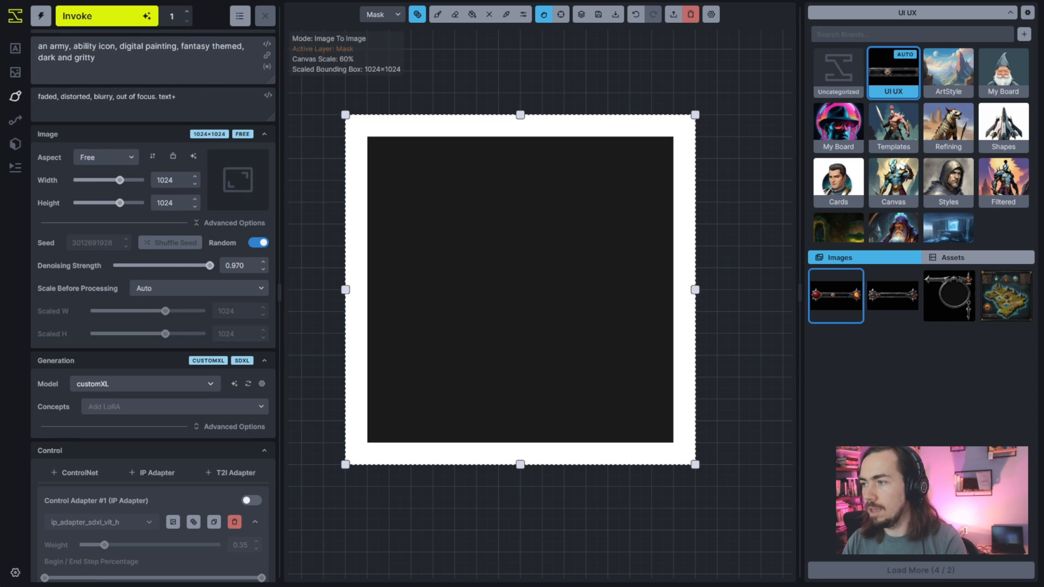
pyautogui.write(' of glowing knight')
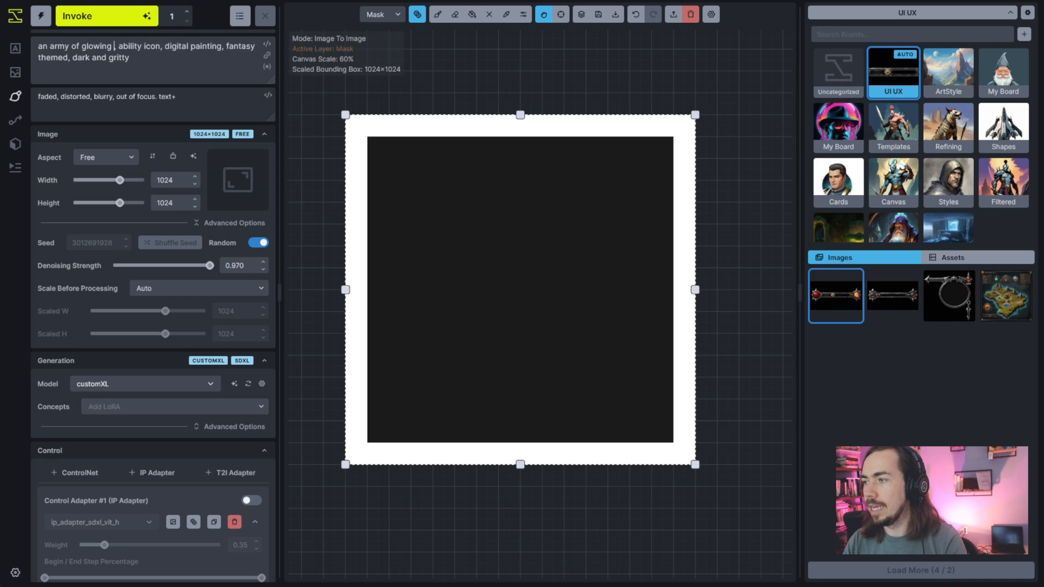
pyautogui.write('s marching in the n')
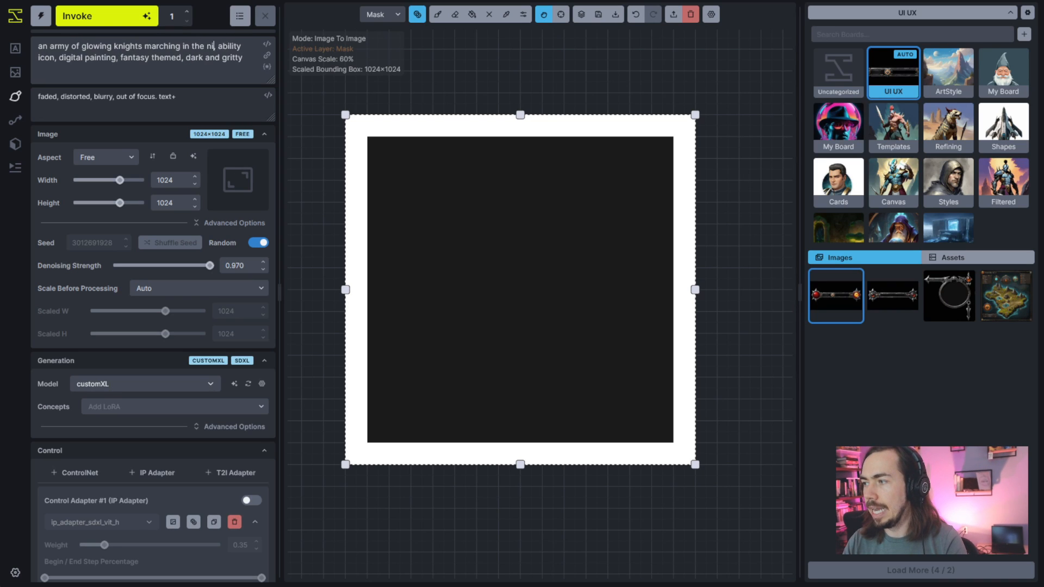
# Generate the marching knights icon inside the white border and accept the result onto the canvas
pyautogui.click(125, 13)
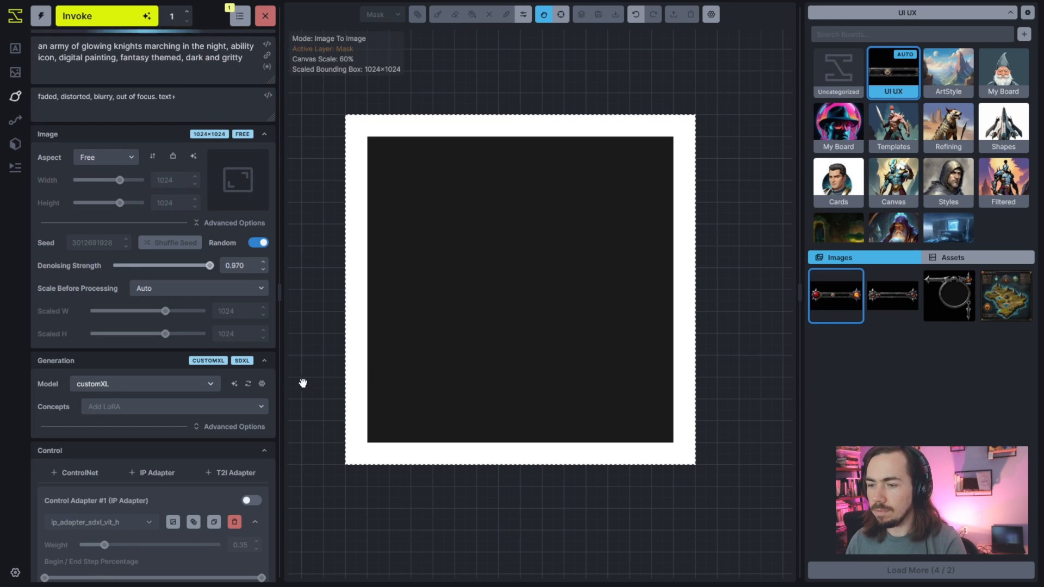
pyautogui.moveTo(503, 496); pyautogui.dragTo(523, 514)
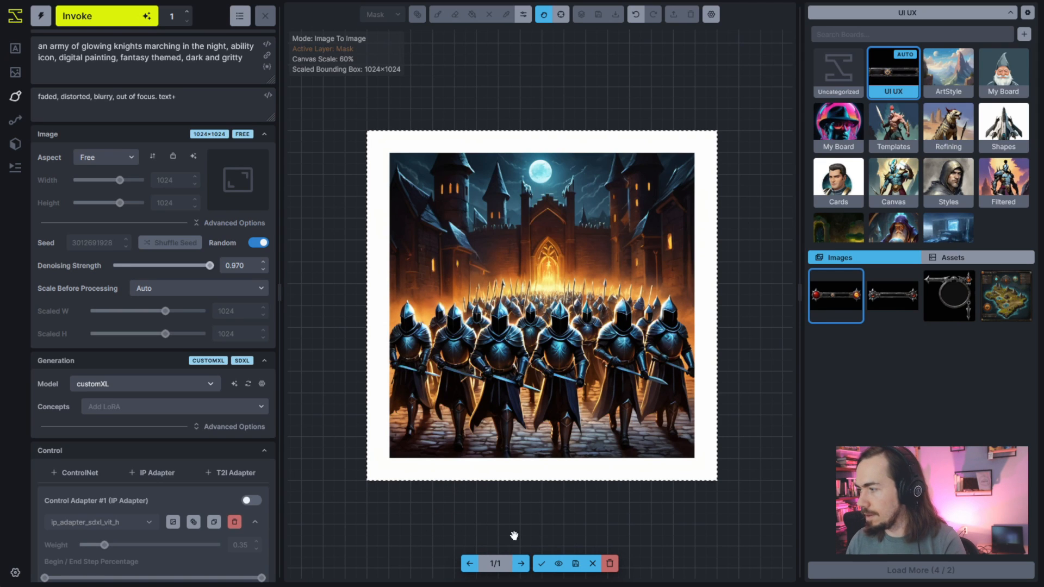
pyautogui.click(542, 563)
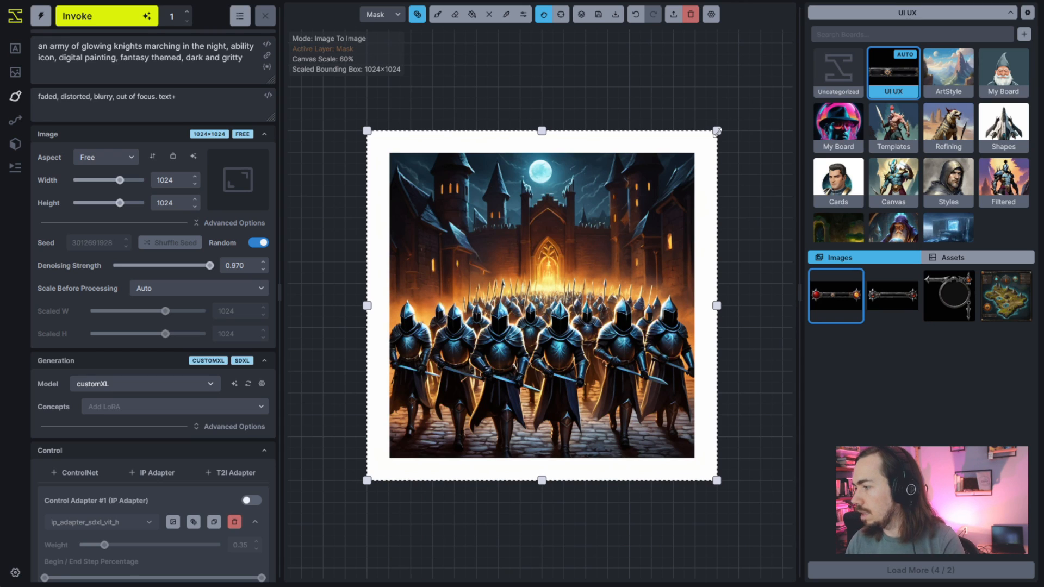
# Shrink the bounding box to 512×576 around the knights at the image's lower left and save that region to the gallery
pyautogui.moveTo(716, 131); pyautogui.dragTo(563, 307)
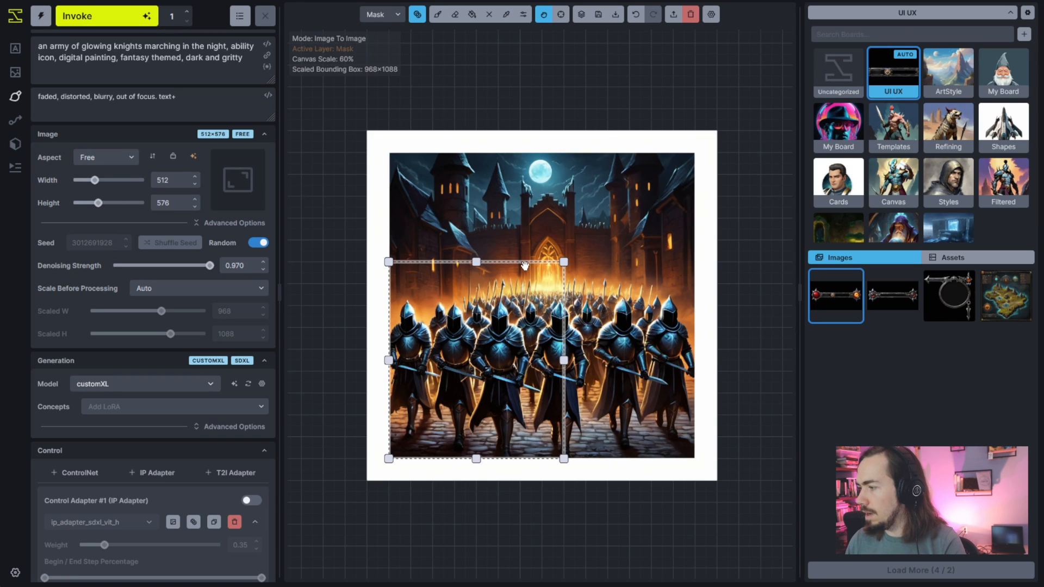
pyautogui.click(711, 14)
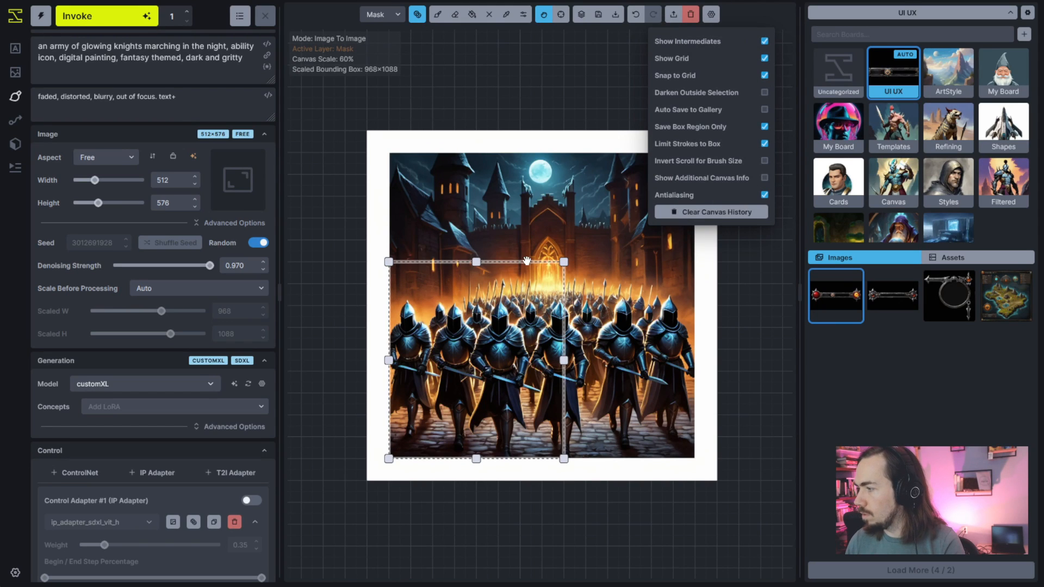
pyautogui.click(565, 326)
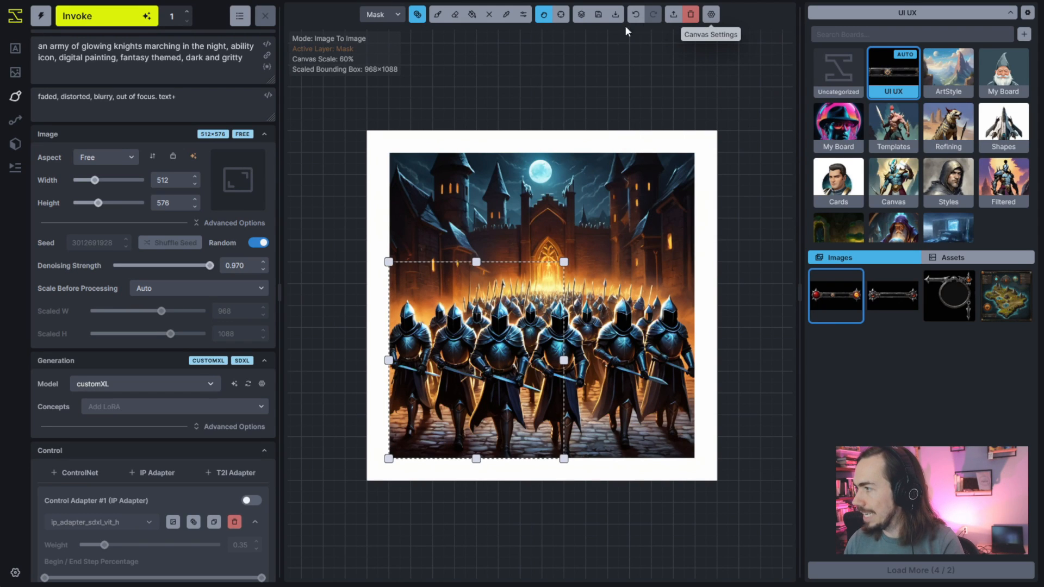
pyautogui.click(598, 14)
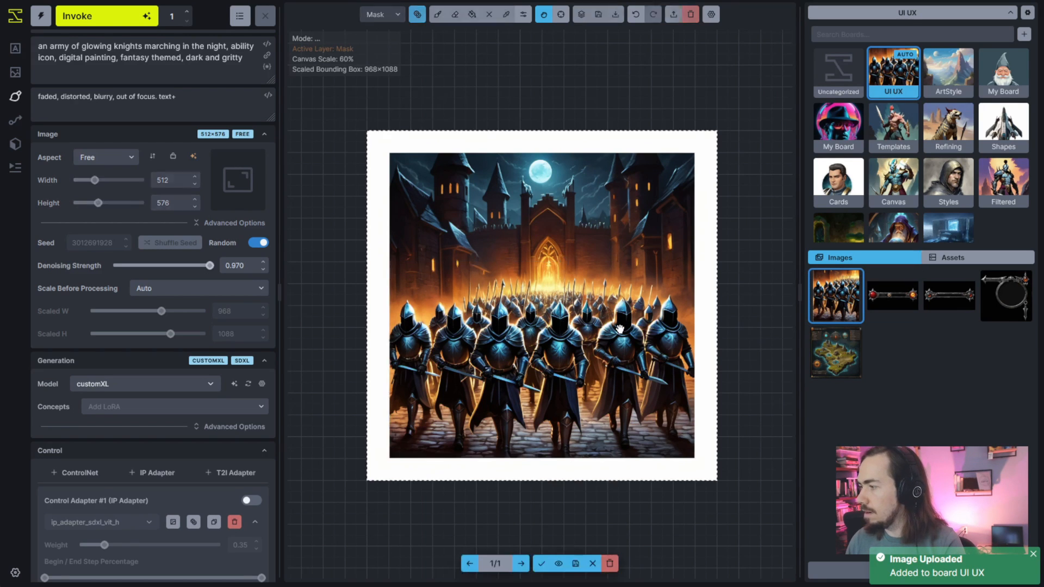
# Revert the canvas to the blank bordered square and save it to the gallery with the bounding box at 1024×1024
pyautogui.hotkey('ctrl', 'z')
pyautogui.moveTo(559, 279); pyautogui.dragTo(716, 131)
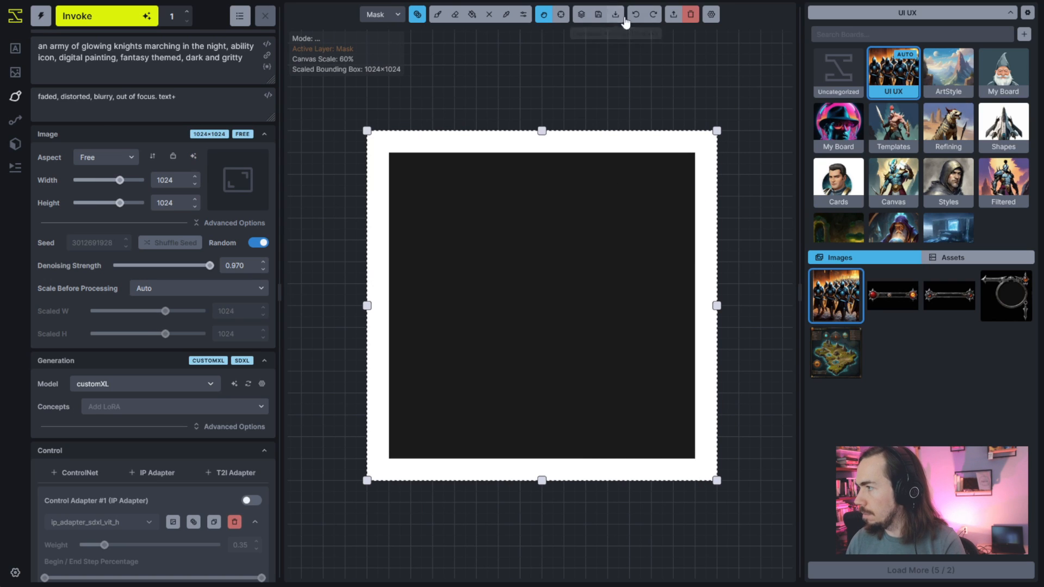
pyautogui.click(598, 15)
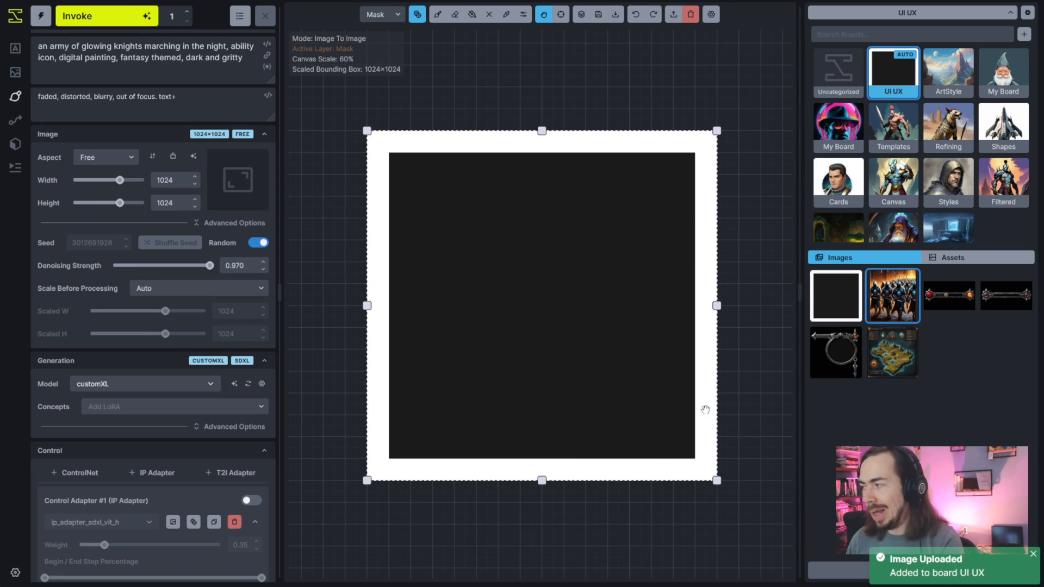
# Use the saved knights crop as the IP Adapter's reference image and switch its model to ip-adapter-plus_sdxl_vit-h
pyautogui.scroll(-5, 163, 327)
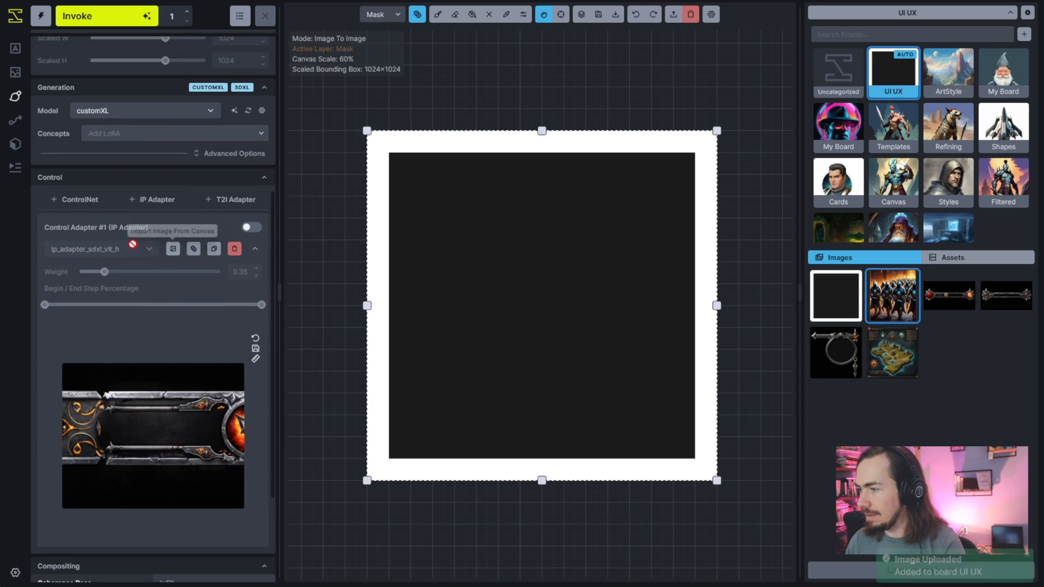
pyautogui.moveTo(897, 296); pyautogui.dragTo(207, 412)
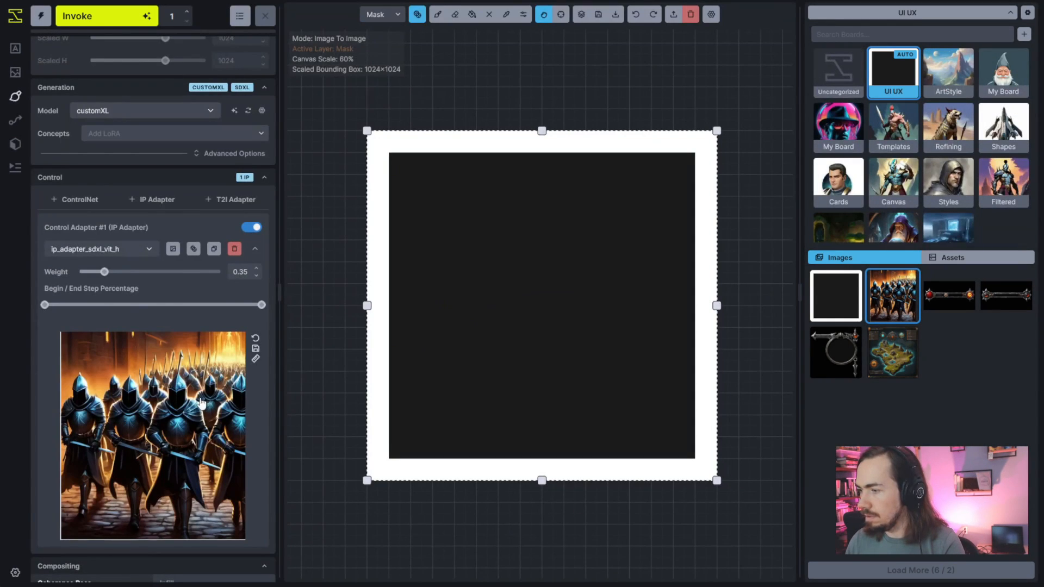
pyautogui.click(122, 260)
pyautogui.click(122, 318)
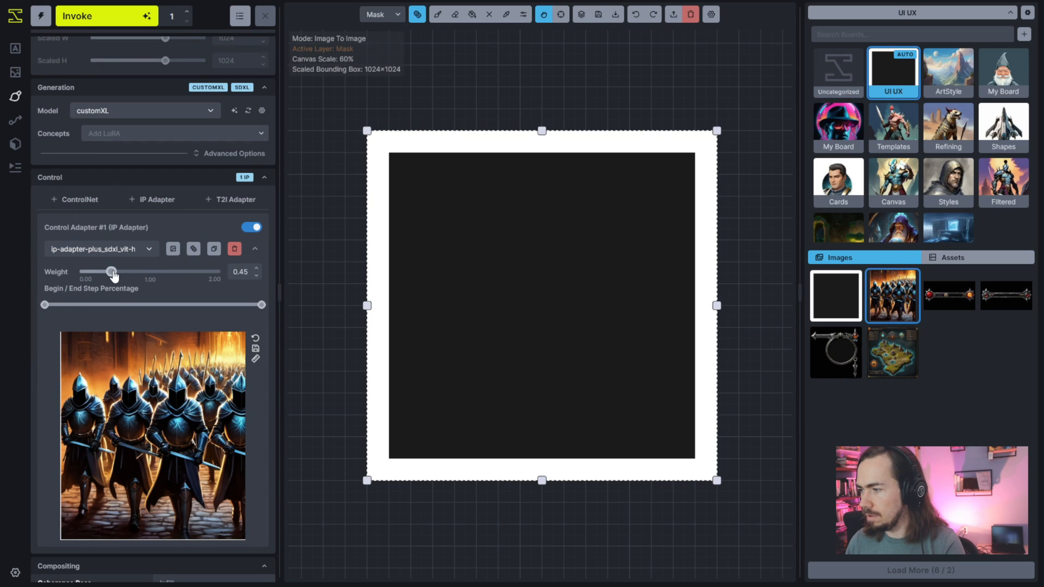
# Generate the knights icon with the IP Adapter at weight 0.5 and accept the result onto the canvas
pyautogui.scroll(5, 198, 424)
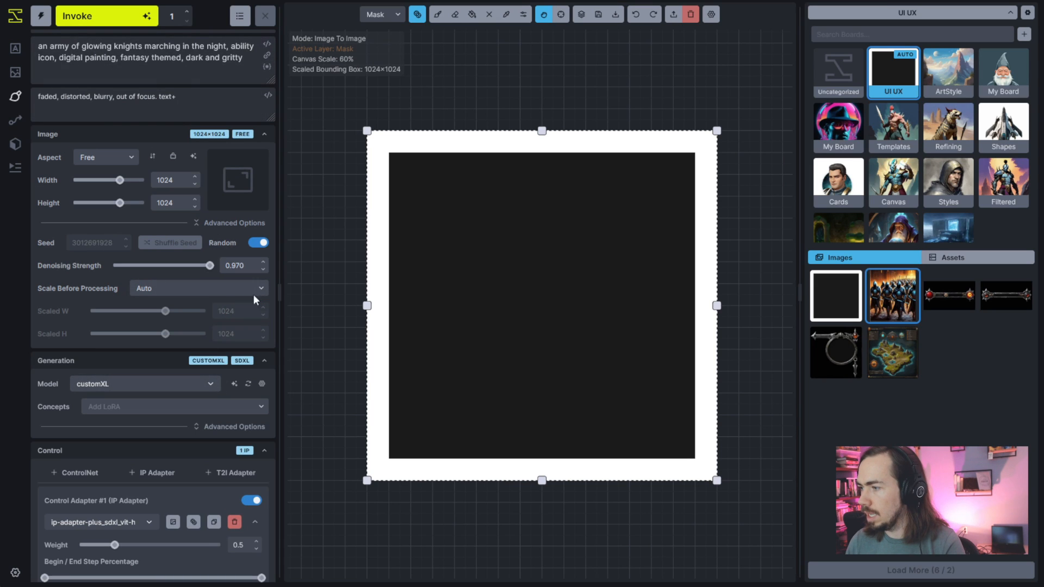
pyautogui.click(99, 17)
pyautogui.scroll(-6, 223, 414)
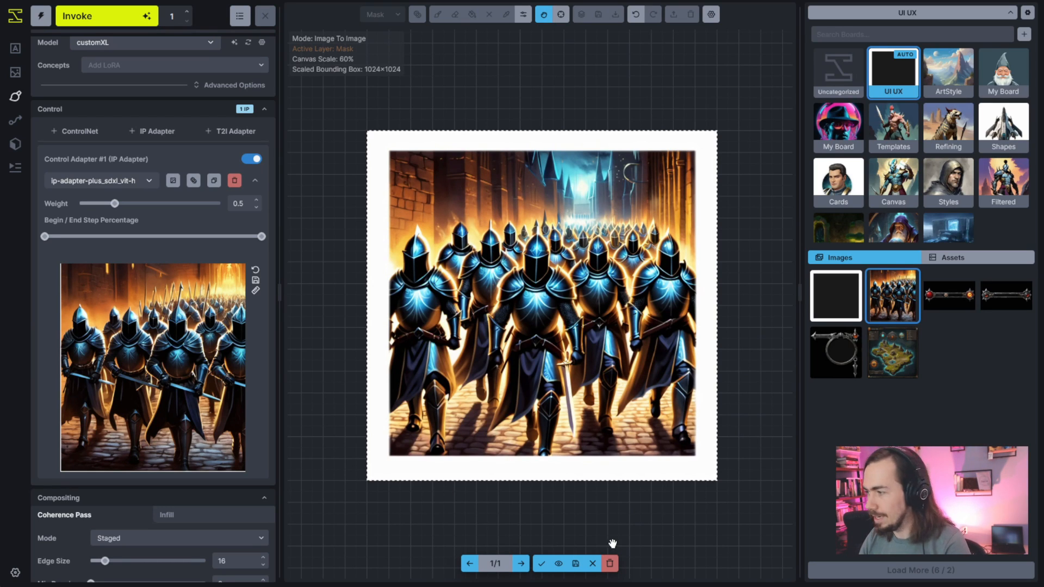
pyautogui.click(540, 565)
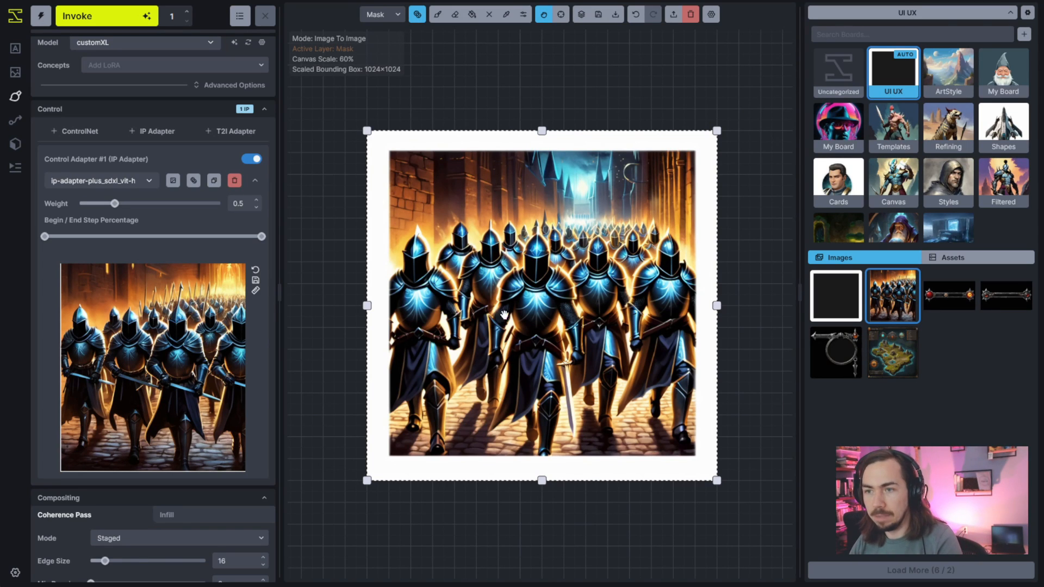
# Sample the glowing yellow-orange from the image and paint over the sky above the knights on the base layer
pyautogui.scroll(5, 236, 239)
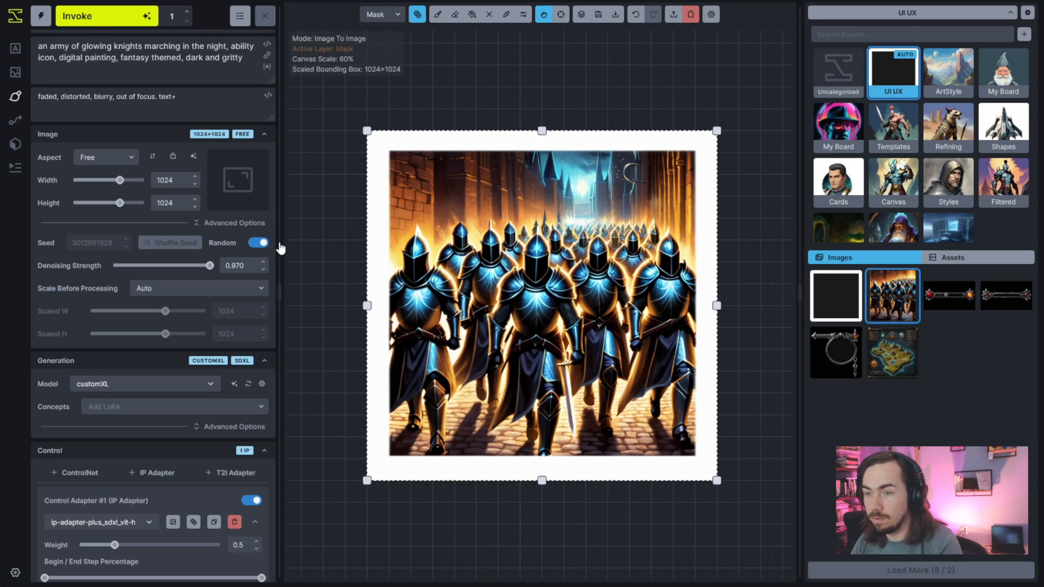
pyautogui.press('b')
pyautogui.press('q')
pyautogui.scroll(3, 517, 200)
pyautogui.scroll(-3, 517, 200)
pyautogui.press('c')
pyautogui.click(501, 225)
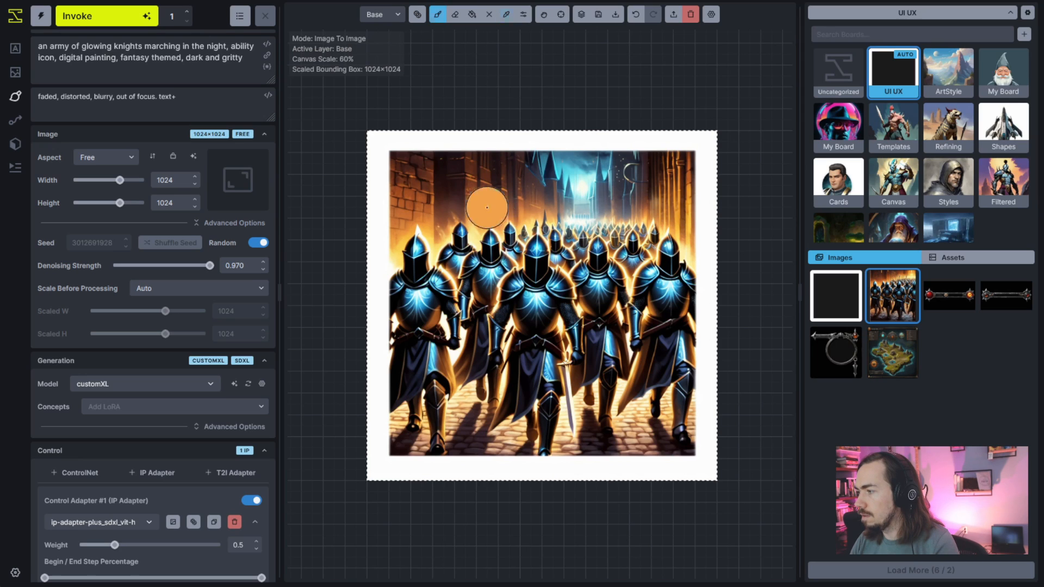
pyautogui.press('c')
pyautogui.click(400, 246)
pyautogui.moveTo(402, 231)
pyautogui.mouseDown()
pyautogui.moveTo(401, 167)
pyautogui.moveTo(439, 189)
pyautogui.moveTo(635, 192)
pyautogui.moveTo(659, 183)
pyautogui.mouseUp()
pyautogui.scroll(3, 408, 176)
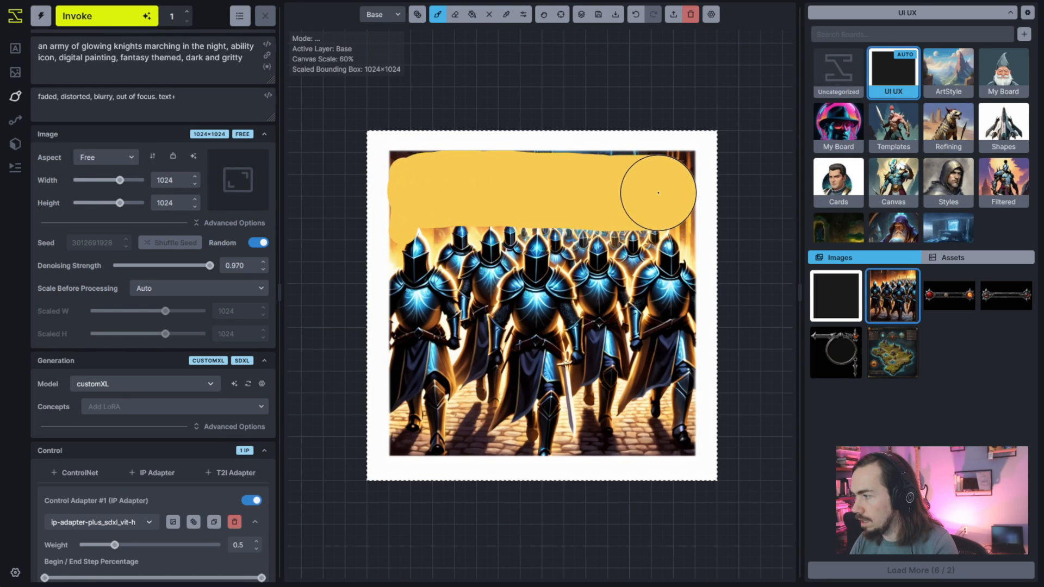
# Paint the sampled yellow over the ground between the knights' legs and over the small knights in the background
pyautogui.scroll(-5, 526, 422)
pyautogui.scroll(2, 470, 438)
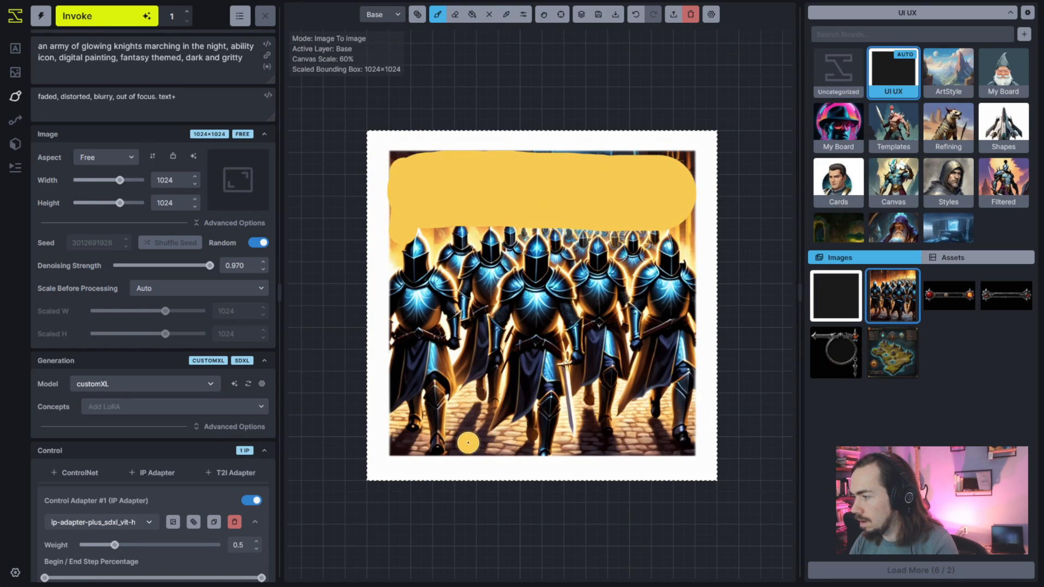
pyautogui.moveTo(470, 438)
pyautogui.mouseDown()
pyautogui.moveTo(470, 404)
pyautogui.moveTo(471, 441)
pyautogui.moveTo(495, 447)
pyautogui.moveTo(509, 437)
pyautogui.moveTo(589, 444)
pyautogui.moveTo(587, 414)
pyautogui.moveTo(600, 441)
pyautogui.moveTo(638, 416)
pyautogui.moveTo(633, 439)
pyautogui.moveTo(668, 438)
pyautogui.mouseUp()
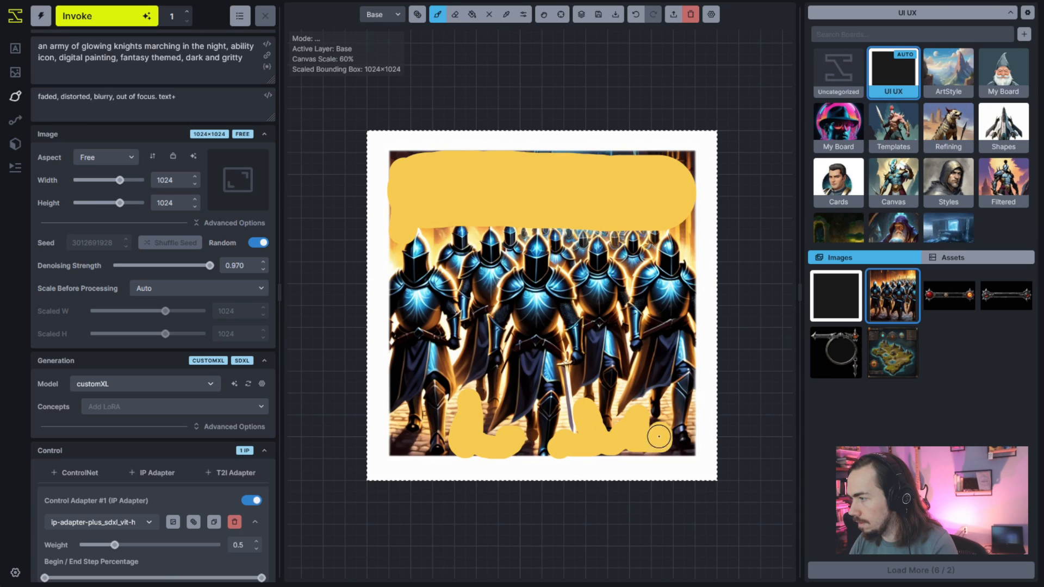
pyautogui.moveTo(509, 232); pyautogui.dragTo(537, 224)
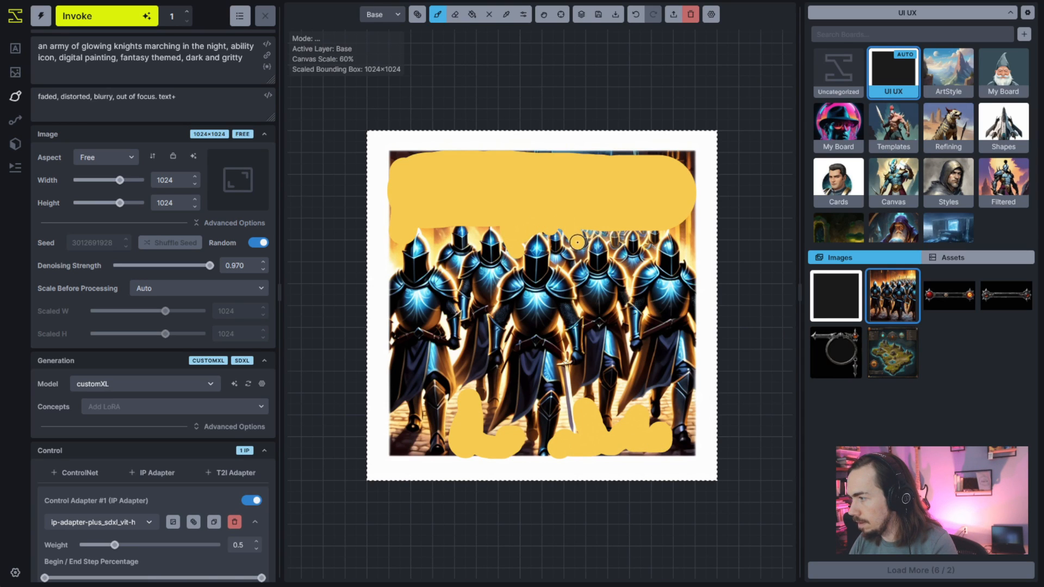
pyautogui.moveTo(618, 243)
pyautogui.mouseDown()
pyautogui.moveTo(653, 228)
pyautogui.moveTo(642, 257)
pyautogui.moveTo(635, 234)
pyautogui.mouseUp()
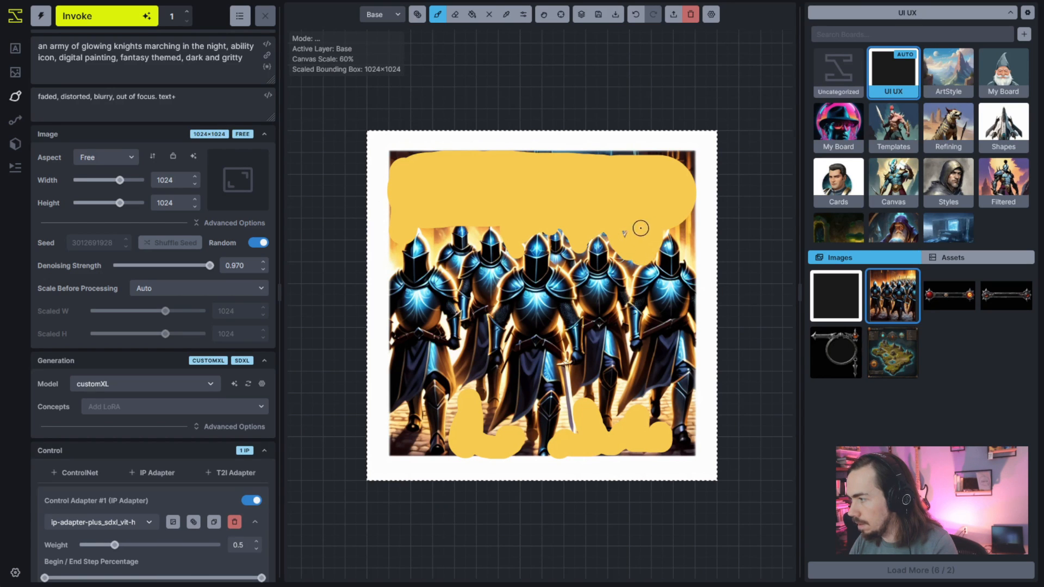
pyautogui.scroll(-4, 671, 228)
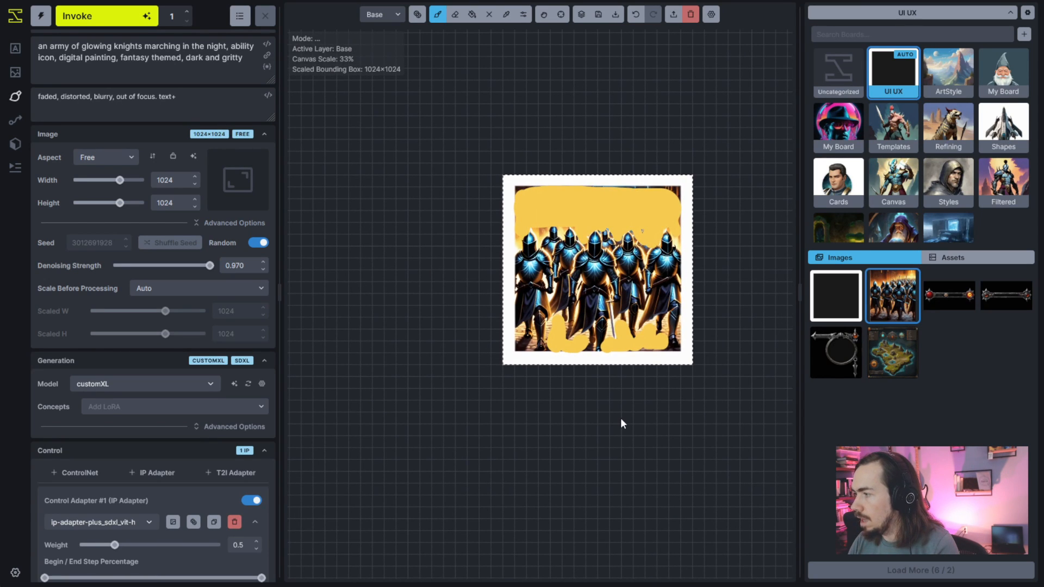
# Paint yellow over the knights standing between the central knight and the two outer ones
pyautogui.scroll(2, 621, 417)
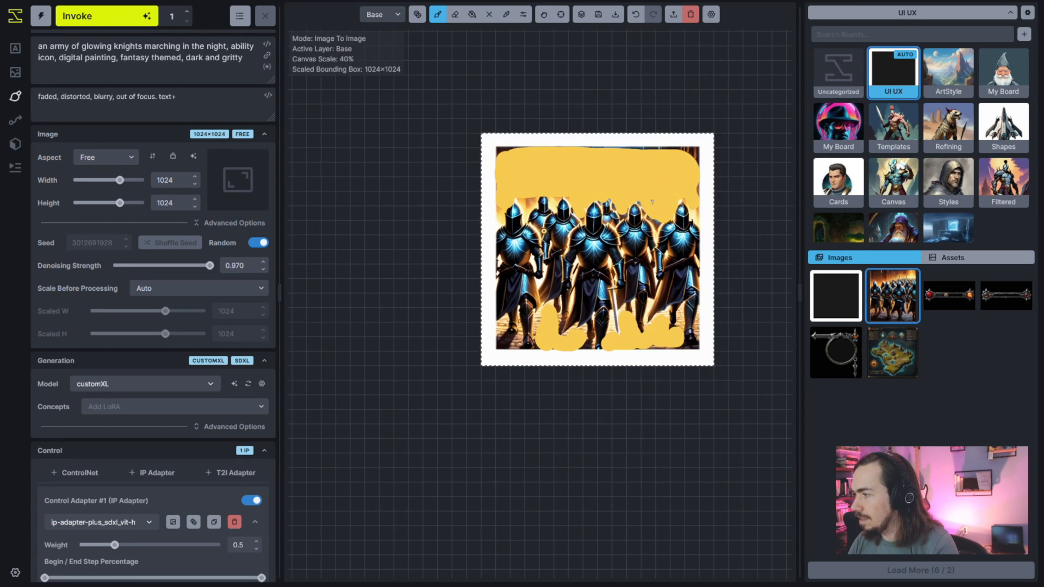
pyautogui.scroll(4, 545, 226)
pyautogui.scroll(-1, 540, 216)
pyautogui.moveTo(519, 192)
pyautogui.mouseDown()
pyautogui.moveTo(534, 203)
pyautogui.moveTo(527, 212)
pyautogui.moveTo(552, 220)
pyautogui.moveTo(582, 182)
pyautogui.moveTo(588, 207)
pyautogui.moveTo(565, 214)
pyautogui.moveTo(527, 188)
pyautogui.moveTo(559, 217)
pyautogui.moveTo(592, 210)
pyautogui.moveTo(566, 256)
pyautogui.moveTo(548, 217)
pyautogui.moveTo(554, 328)
pyautogui.moveTo(561, 299)
pyautogui.moveTo(554, 355)
pyautogui.moveTo(582, 340)
pyautogui.moveTo(567, 387)
pyautogui.mouseUp()
pyautogui.moveTo(722, 346)
pyautogui.mouseDown()
pyautogui.moveTo(700, 351)
pyautogui.moveTo(695, 367)
pyautogui.moveTo(679, 337)
pyautogui.moveTo(688, 349)
pyautogui.moveTo(685, 238)
pyautogui.moveTo(652, 195)
pyautogui.moveTo(678, 211)
pyautogui.moveTo(698, 179)
pyautogui.moveTo(701, 222)
pyautogui.moveTo(726, 181)
pyautogui.moveTo(708, 258)
pyautogui.moveTo(732, 215)
pyautogui.moveTo(704, 368)
pyautogui.moveTo(703, 318)
pyautogui.mouseUp()
pyautogui.scroll(-4, 690, 305)
pyautogui.press('v')
pyautogui.moveTo(705, 393); pyautogui.dragTo(660, 398)
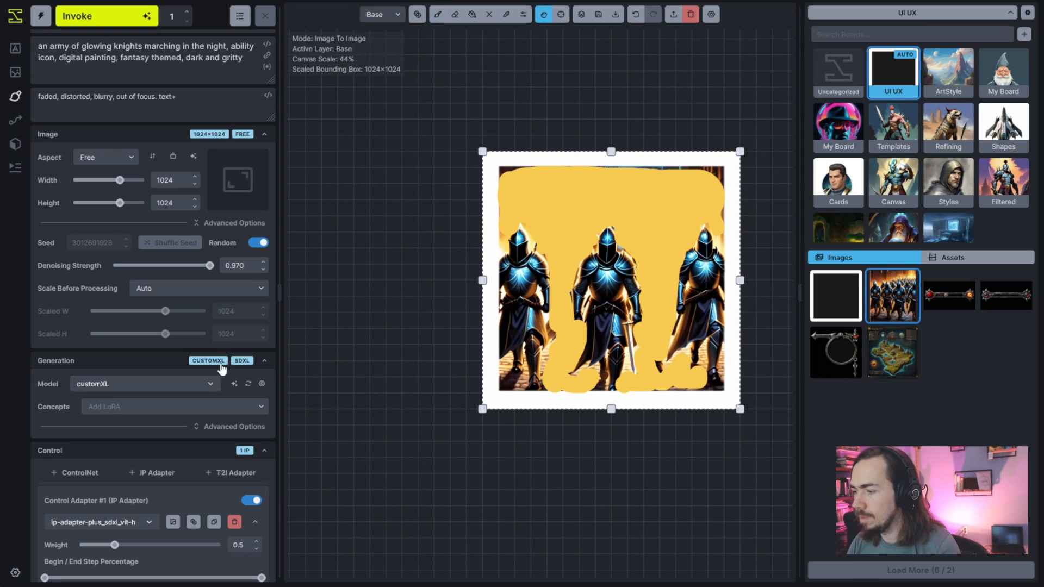
# Queue several generations while lowering the denoising strength in stages from 0.92 to 0.57
pyautogui.click(264, 263)
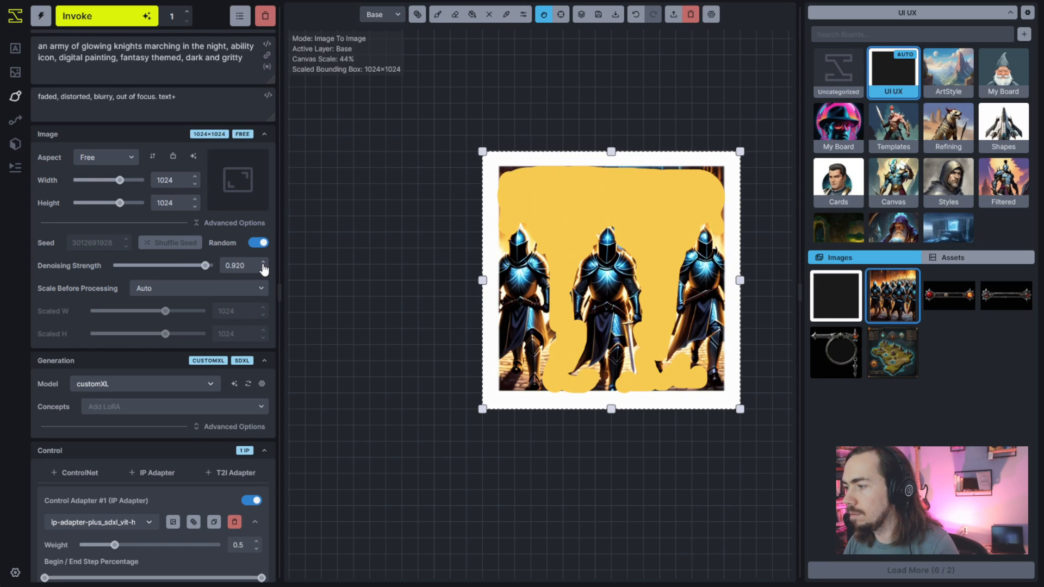
pyautogui.click(263, 263)
pyautogui.click(113, 18)
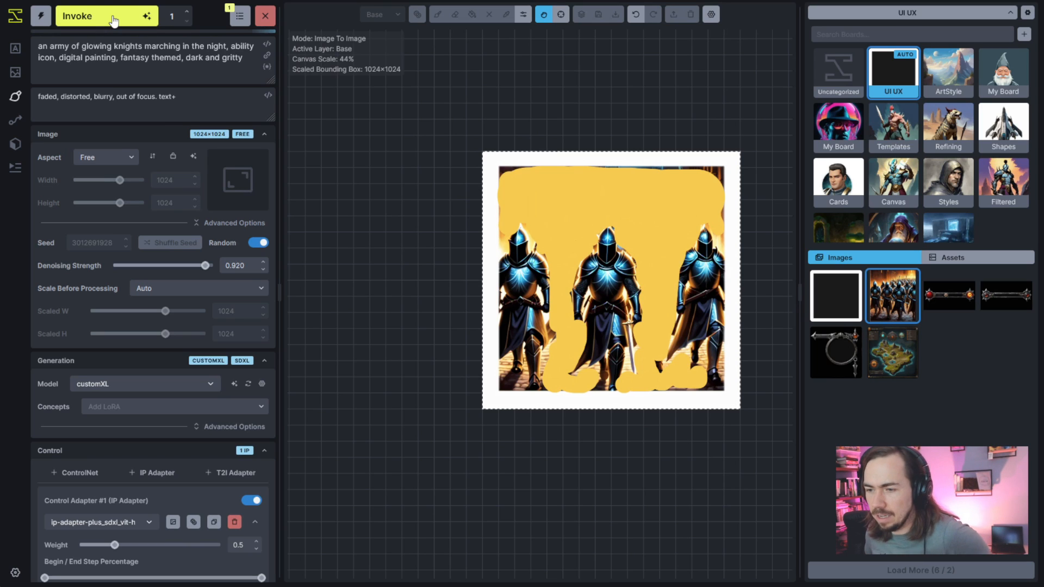
pyautogui.click(263, 269)
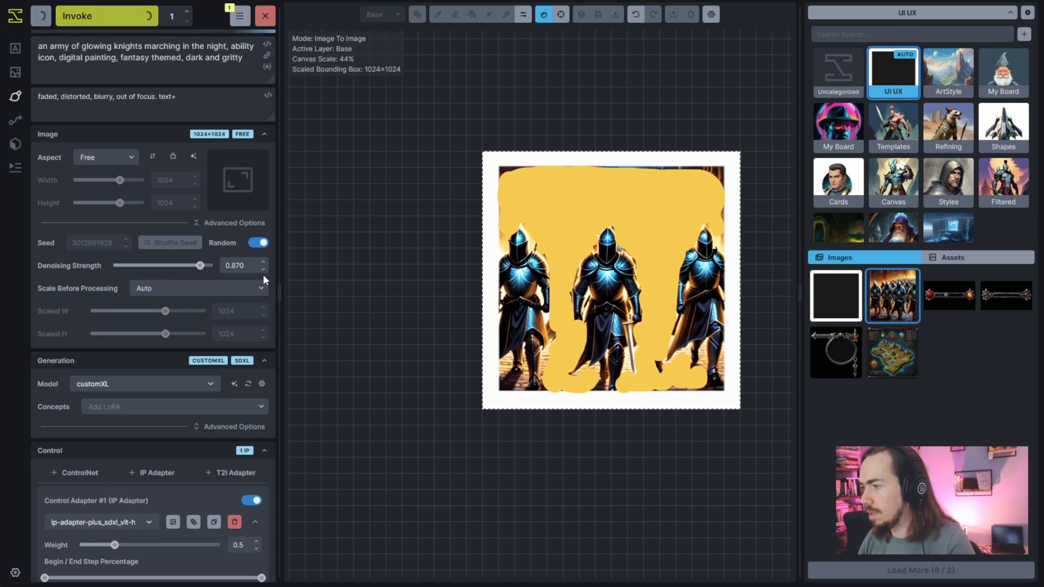
pyautogui.hotkey('ctrl', 'Return')
pyautogui.hotkey('ctrl', 'Return')
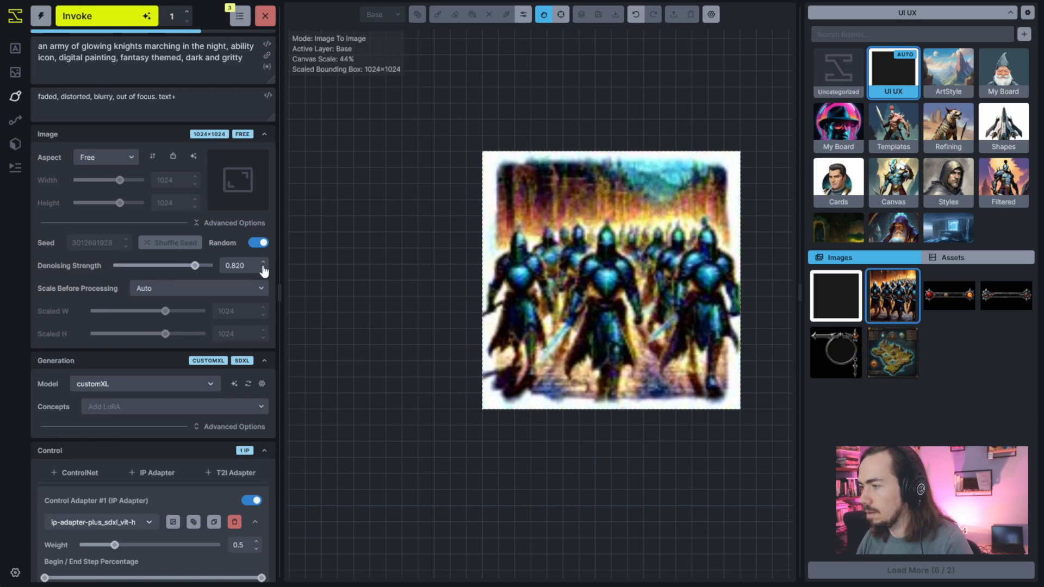
pyautogui.click(122, 16)
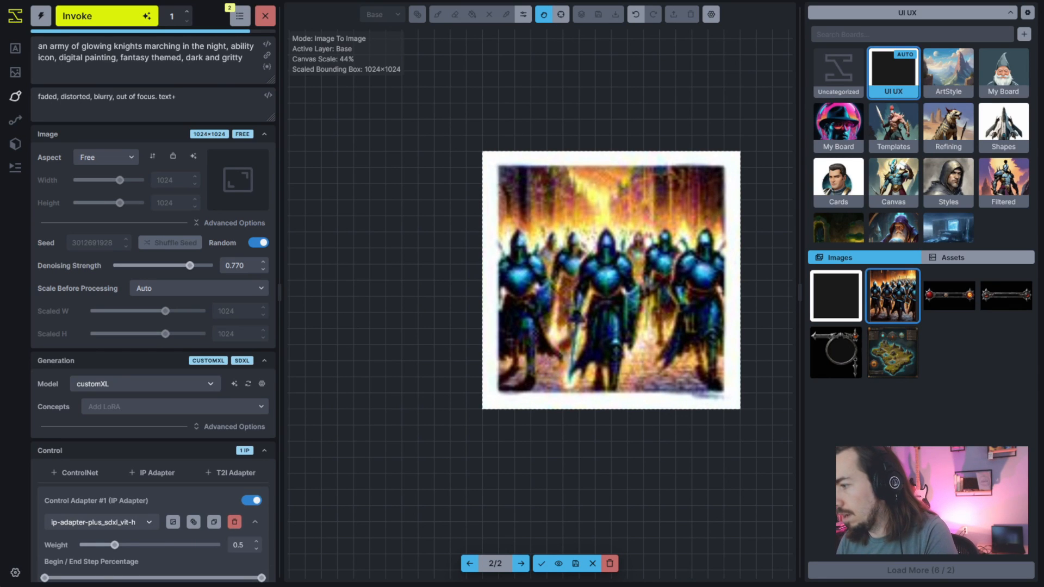
pyautogui.click(263, 269)
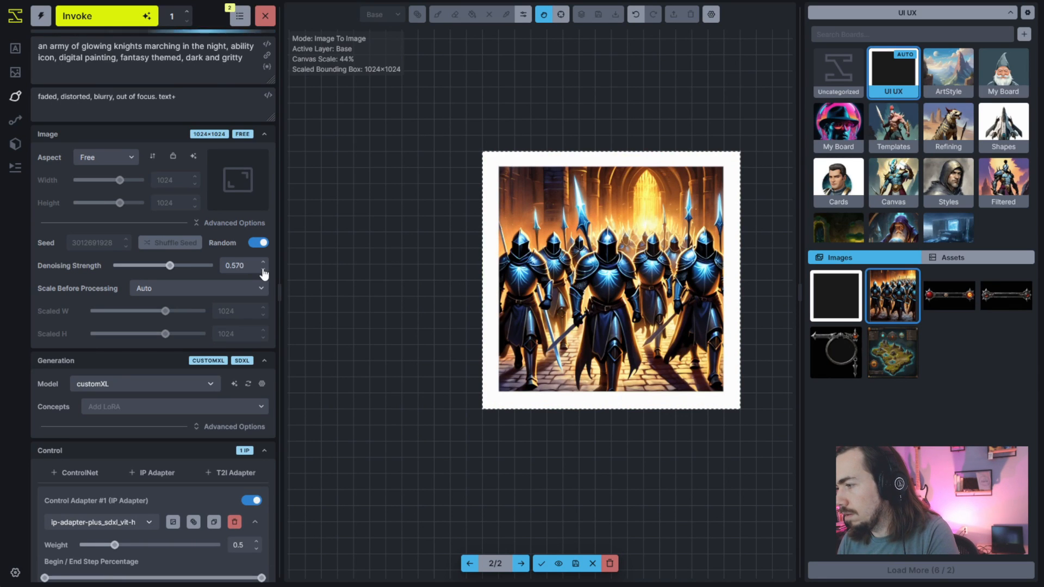
pyautogui.click(82, 25)
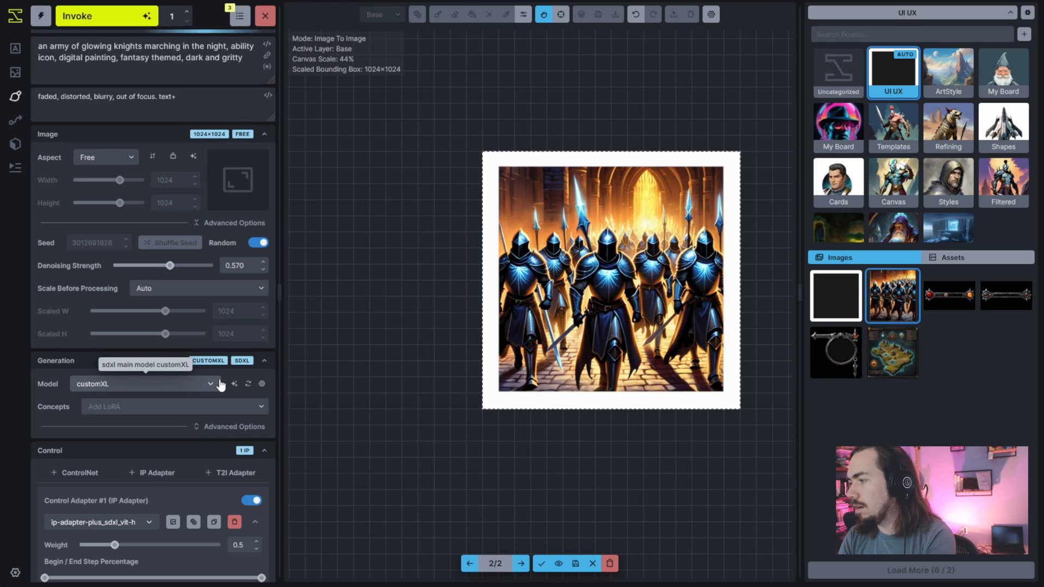
pyautogui.scroll(-3, 220, 384)
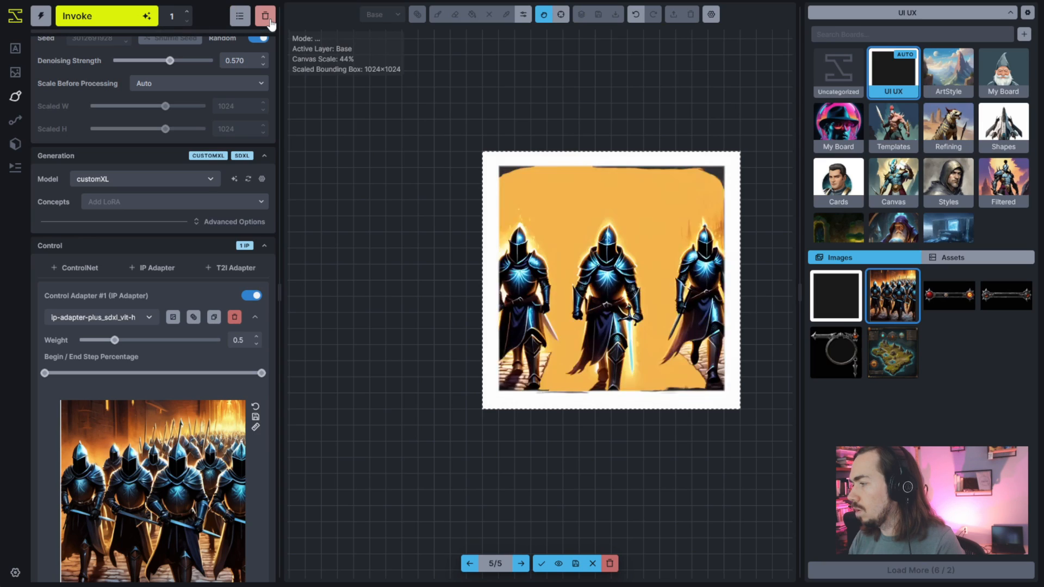
# Clear the generation queue and bring up the fourth of the five generated candidates
pyautogui.click(266, 19)
pyautogui.click(644, 332)
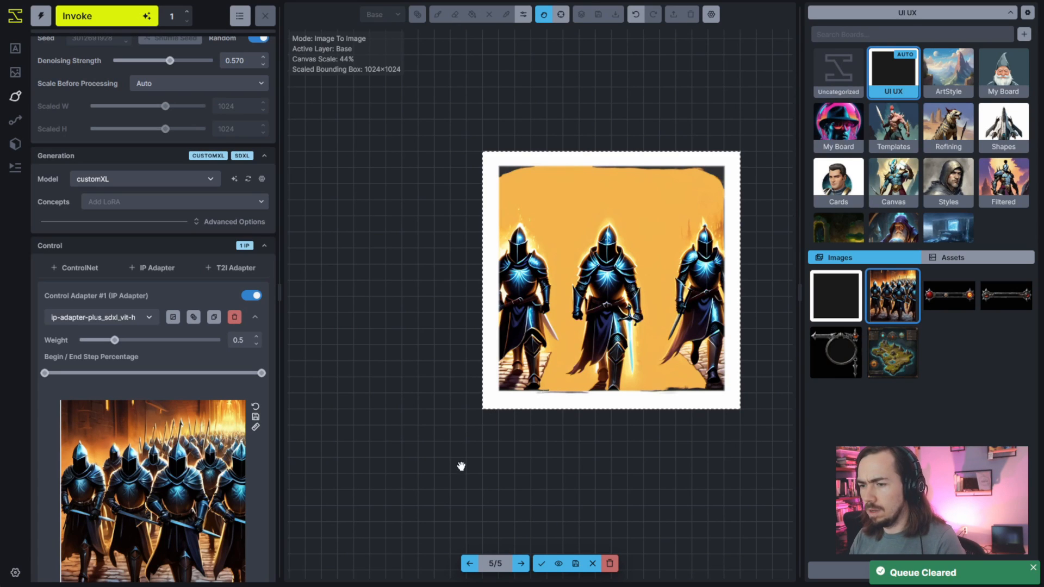
pyautogui.moveTo(523, 474)
pyautogui.mouseDown()
pyautogui.moveTo(541, 457)
pyautogui.moveTo(532, 468)
pyautogui.mouseUp()
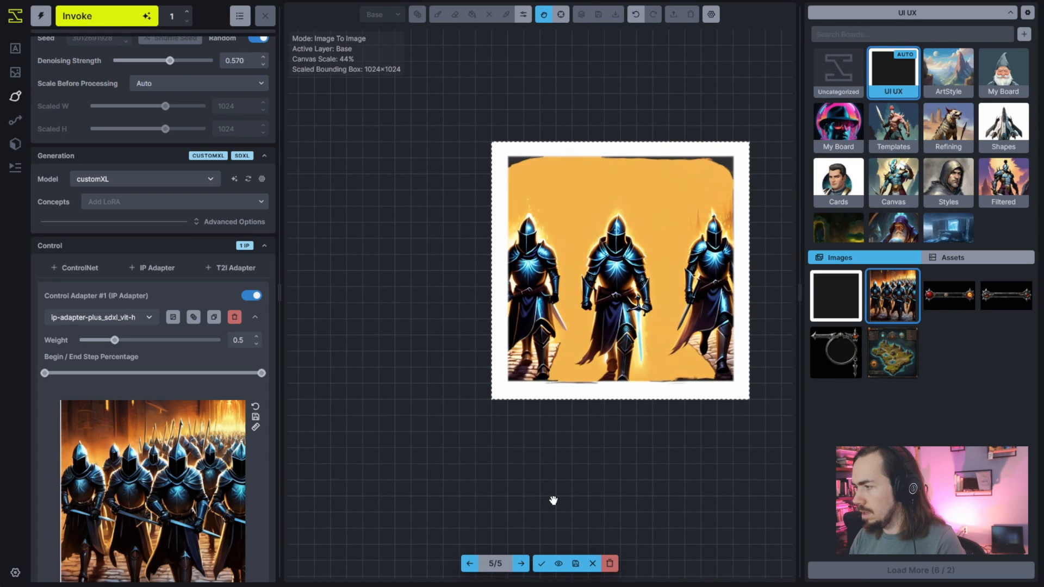
pyautogui.click(469, 564)
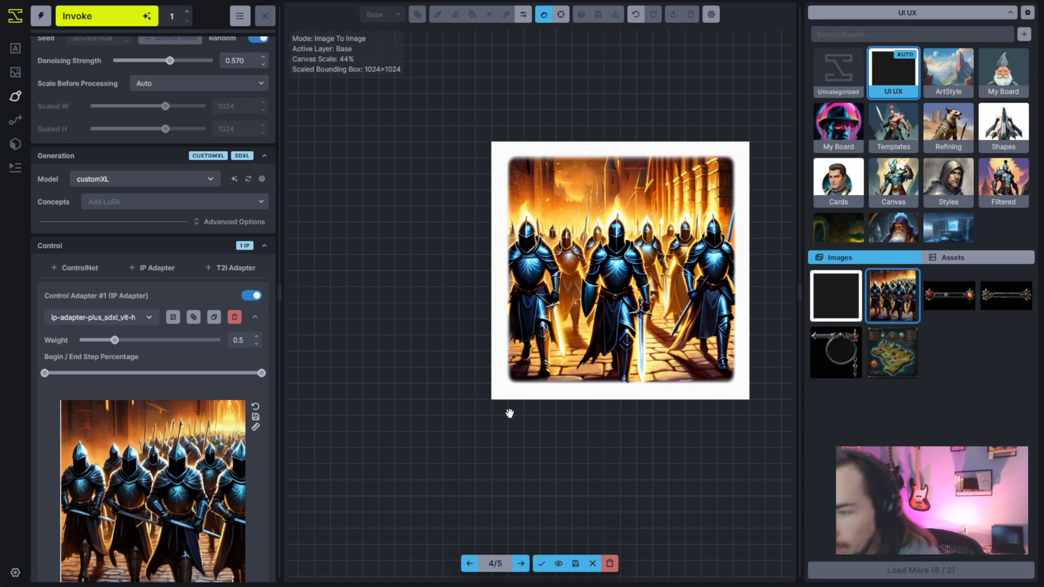
# Shorten the prompt's opening to "glowing knights marching in the night" and set the IP Adapter weight to 0.3
pyautogui.scroll(5, 59, 450)
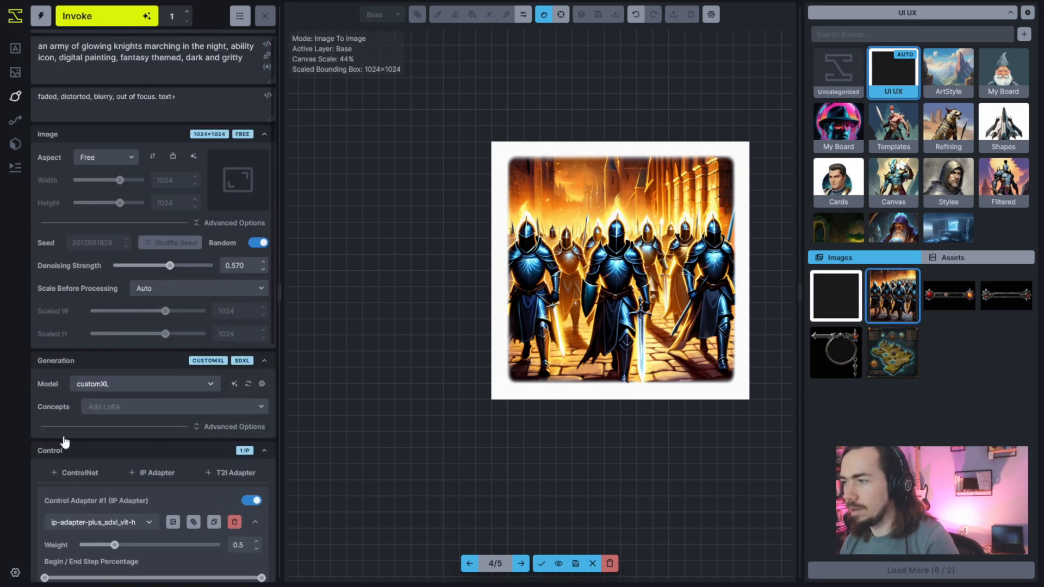
pyautogui.moveTo(82, 47); pyautogui.dragTo(37, 47)
pyautogui.press('BackSpace')
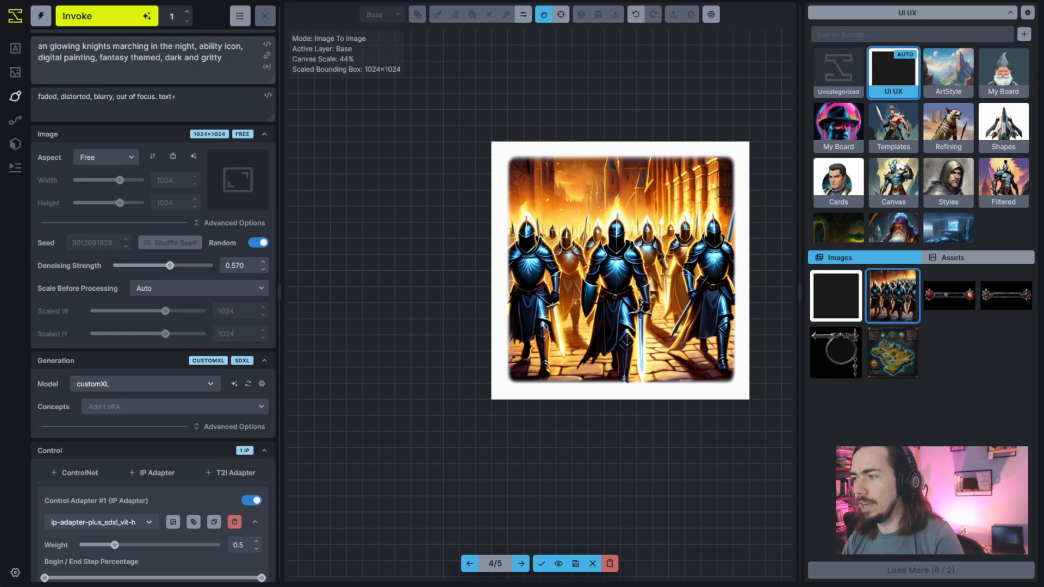
pyautogui.scroll(-8, 140, 240)
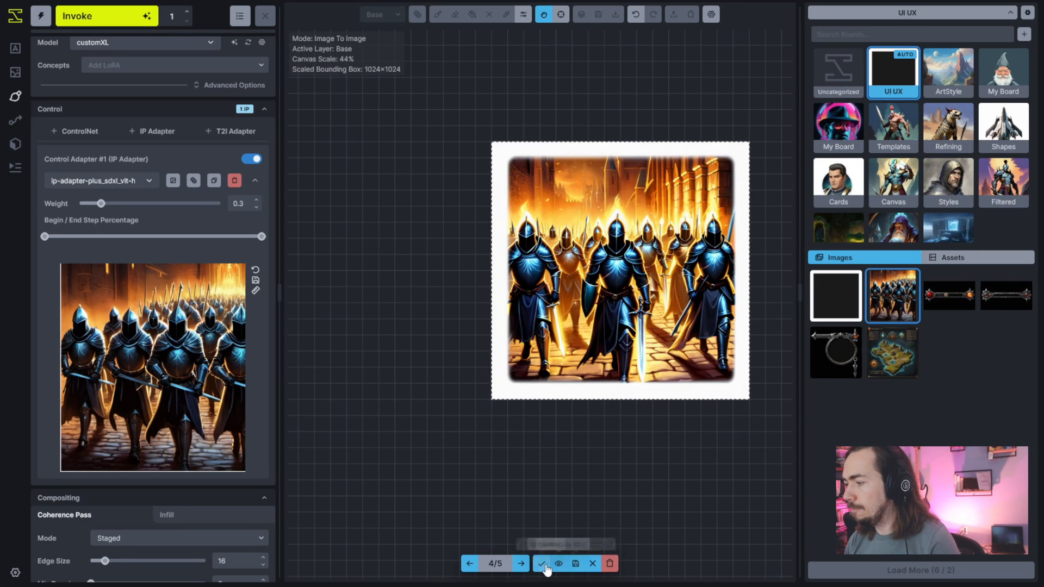
# Accept the fourth candidate onto the canvas
pyautogui.click(541, 563)
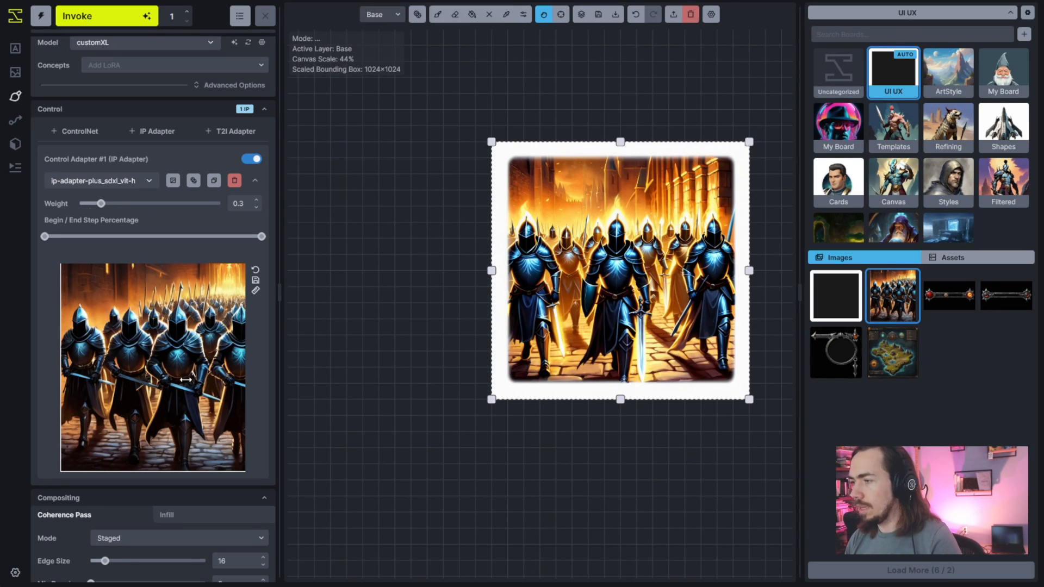
pyautogui.scroll(10, 218, 389)
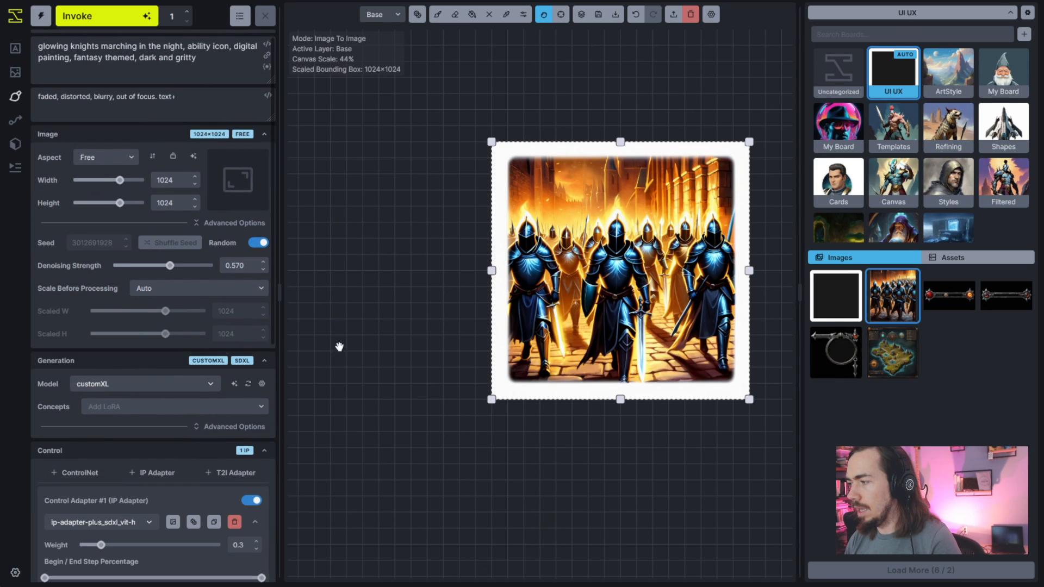
pyautogui.scroll(2, 626, 315)
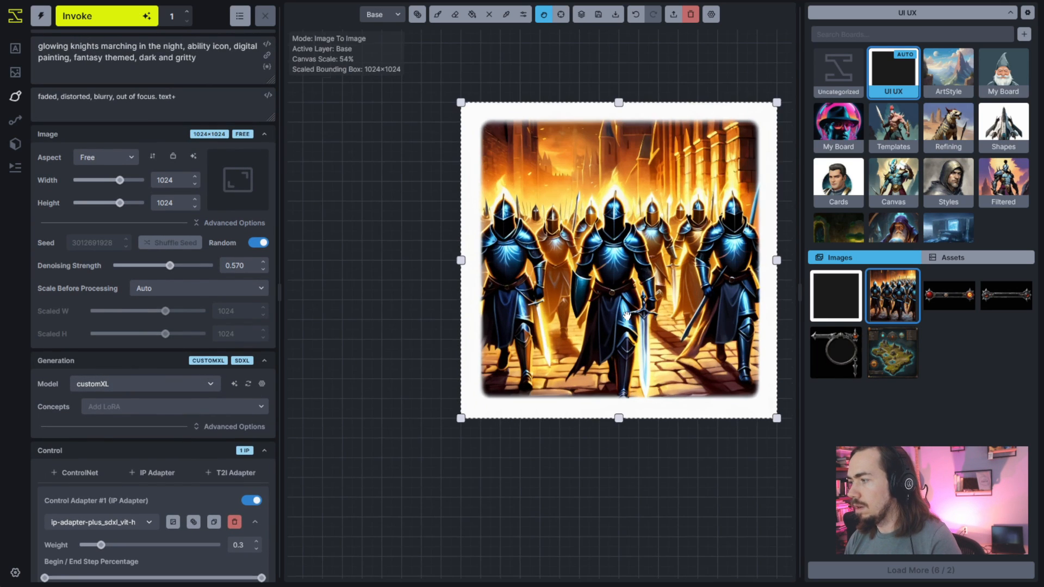
# Paint a solid black figure silhouette over the central knight on the base layer
pyautogui.press('b')
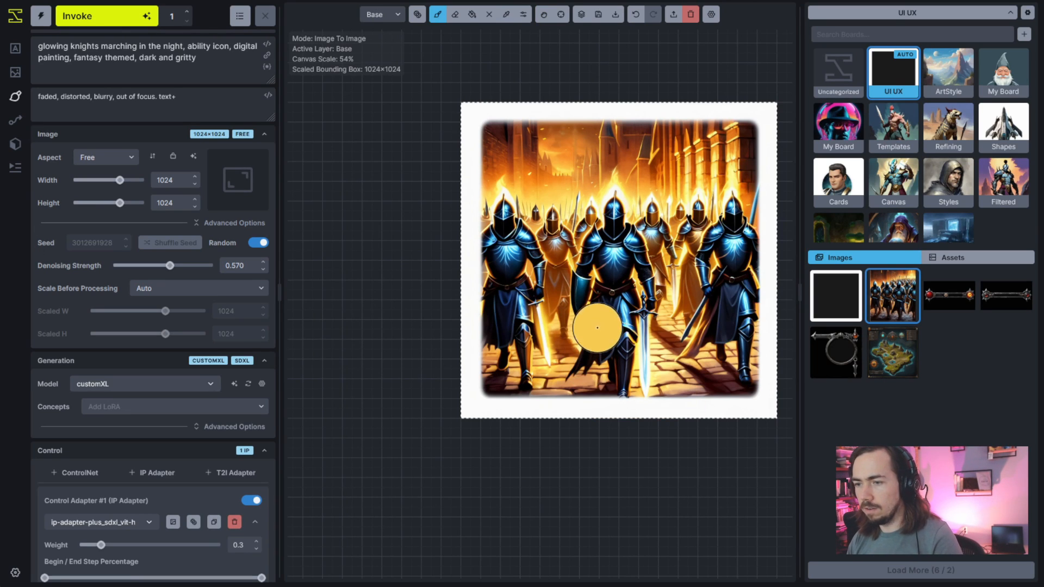
pyautogui.press('c')
pyautogui.press('q')
pyautogui.press('q')
pyautogui.press('b')
pyautogui.press('q')
pyautogui.press('c')
pyautogui.press('b')
pyautogui.press('q')
pyautogui.scroll(5, 612, 230)
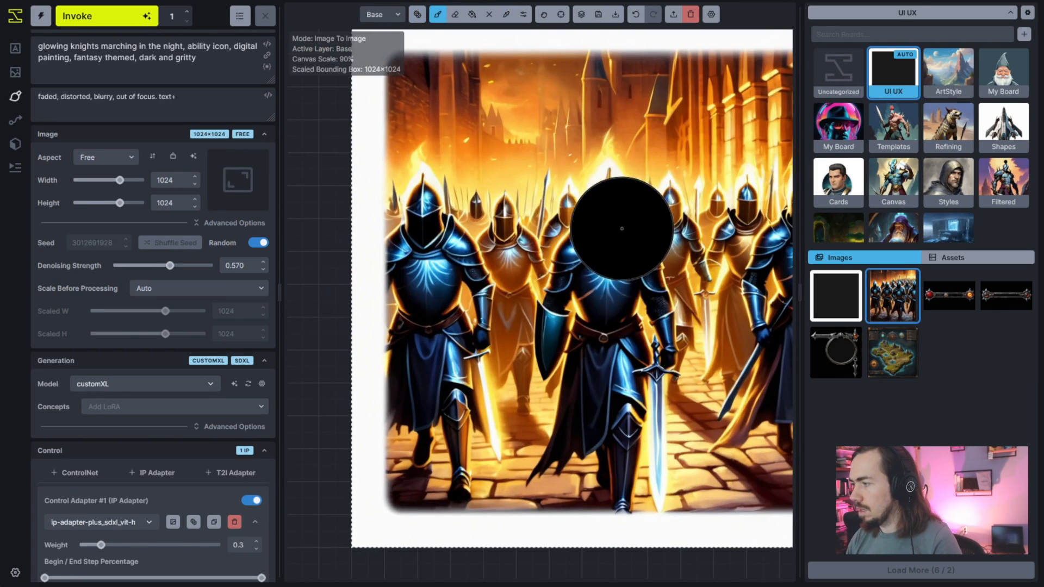
pyautogui.scroll(-5, 621, 230)
pyautogui.moveTo(609, 214)
pyautogui.mouseDown()
pyautogui.moveTo(618, 177)
pyautogui.moveTo(582, 291)
pyautogui.moveTo(581, 356)
pyautogui.moveTo(596, 372)
pyautogui.moveTo(649, 378)
pyautogui.moveTo(642, 305)
pyautogui.moveTo(634, 327)
pyautogui.moveTo(610, 309)
pyautogui.mouseUp()
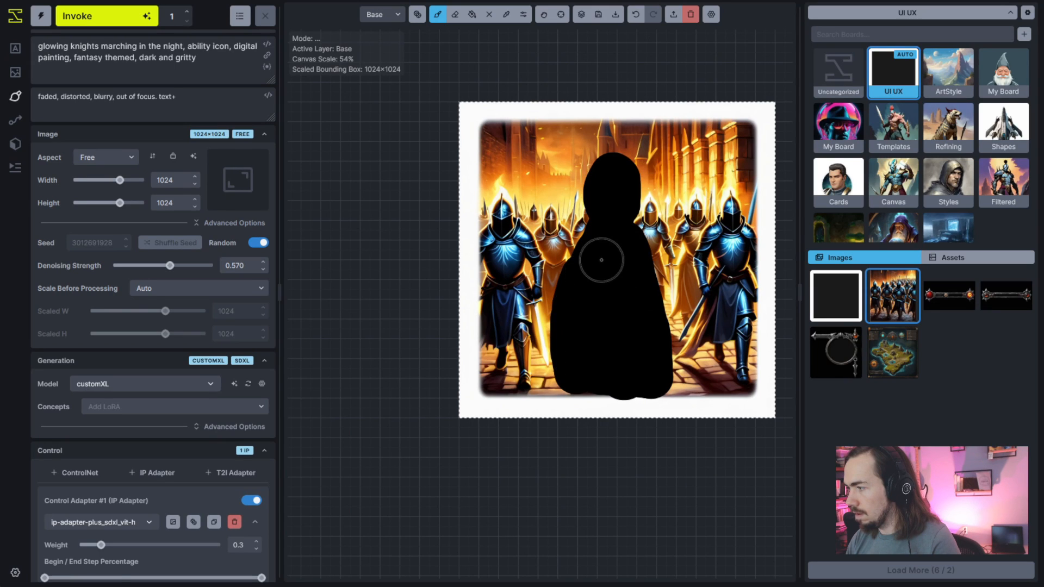
pyautogui.moveTo(644, 271); pyautogui.dragTo(660, 368)
# Mask the black central silhouette for inpainting and set the denoising strength to 0.8
pyautogui.scroll(-2, 596, 329)
pyautogui.press('q')
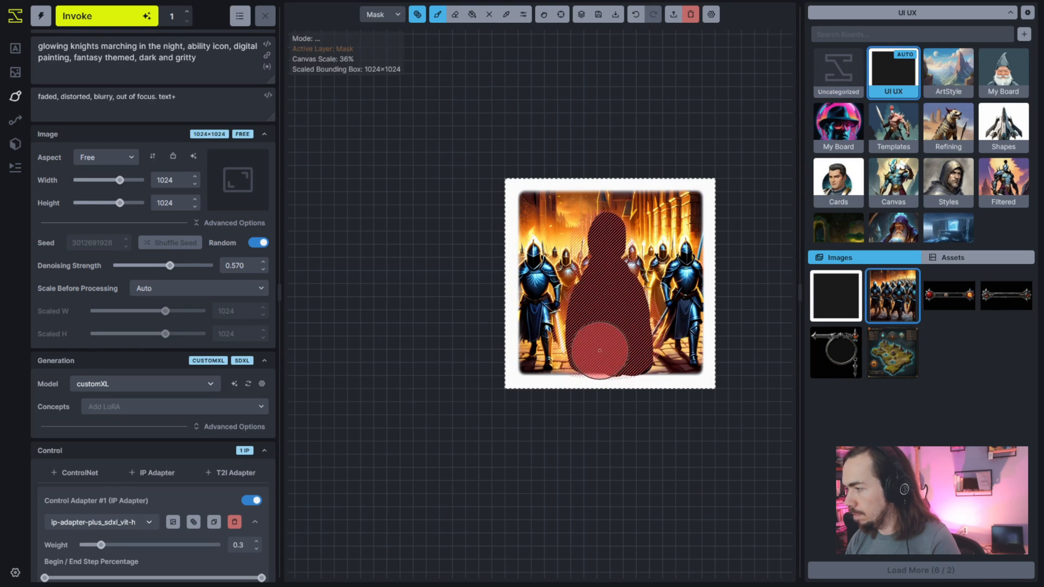
pyautogui.moveTo(169, 265); pyautogui.dragTo(185, 266)
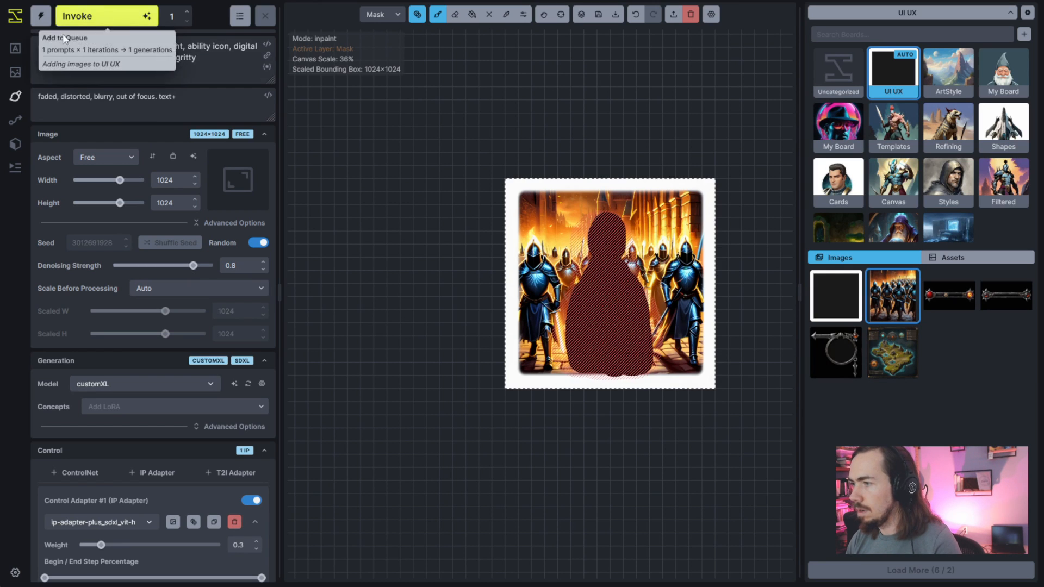
# Add "close-up of a knight in front of" to the start of the prompt and generate the inpainted figure
pyautogui.click(39, 46)
pyautogui.write('close-up of a ')
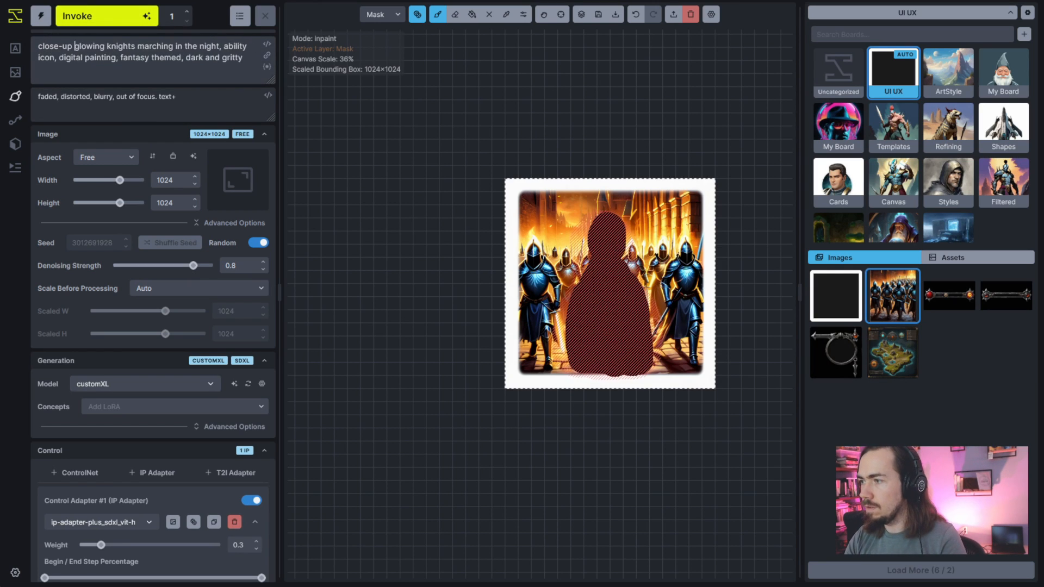
pyautogui.write('knight in front of')
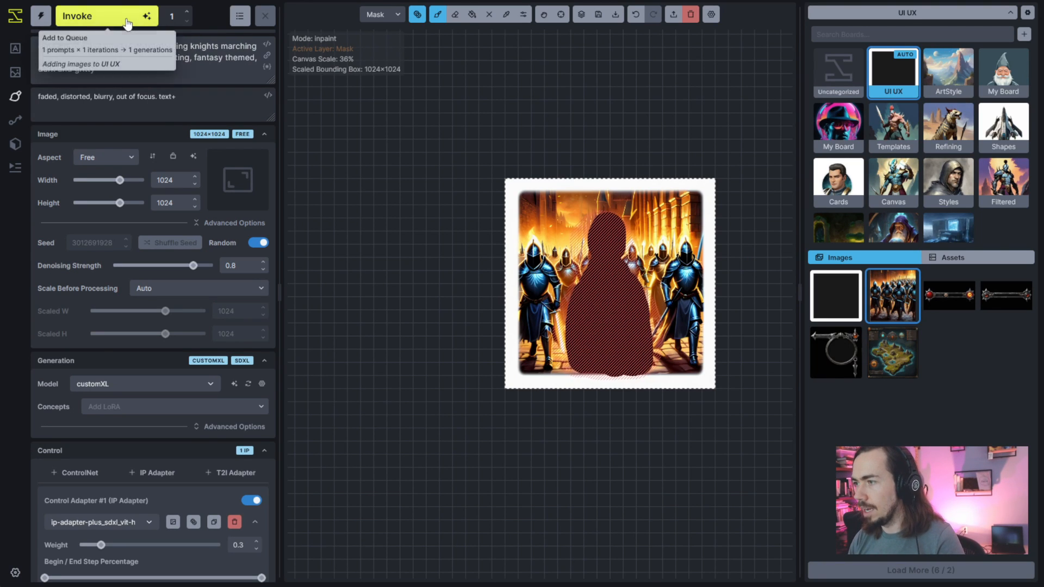
pyautogui.hotkey('ctrl', 'Return')
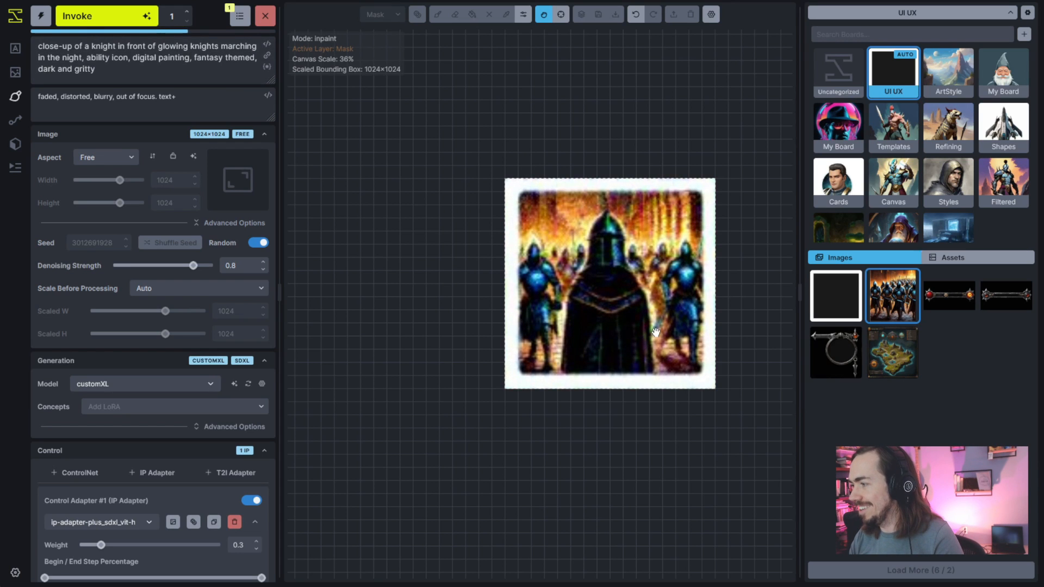
# Accept the generated cloaked knight onto the canvas
pyautogui.scroll(2, 655, 332)
pyautogui.scroll(-1, 655, 332)
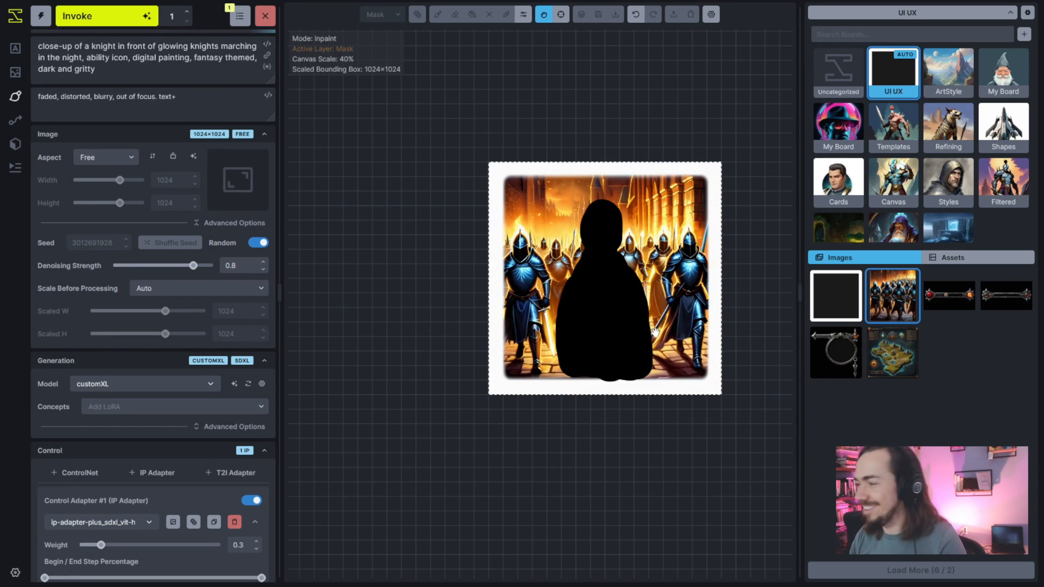
pyautogui.scroll(1, 655, 332)
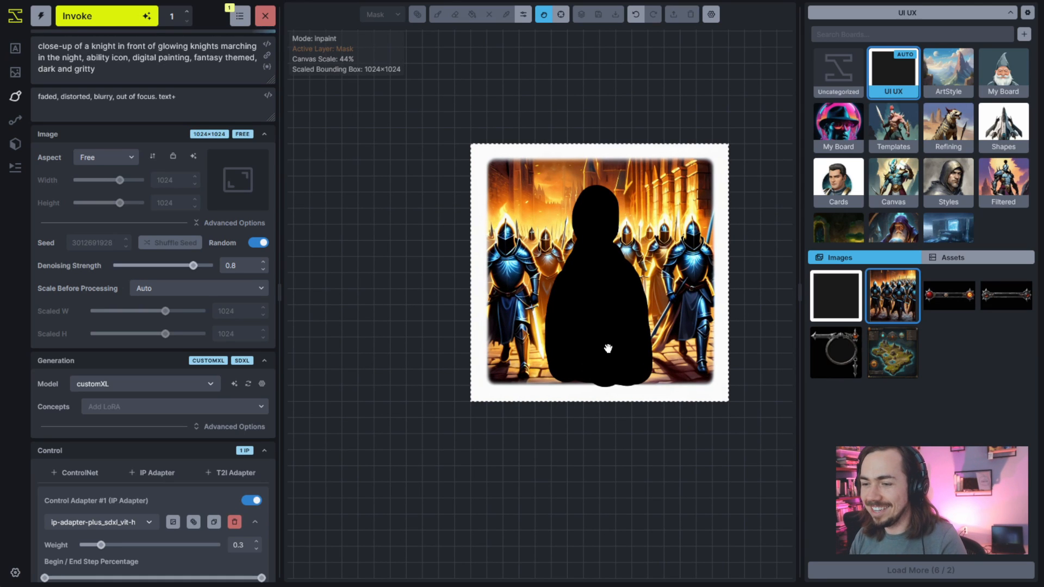
pyautogui.scroll(-1, 623, 316)
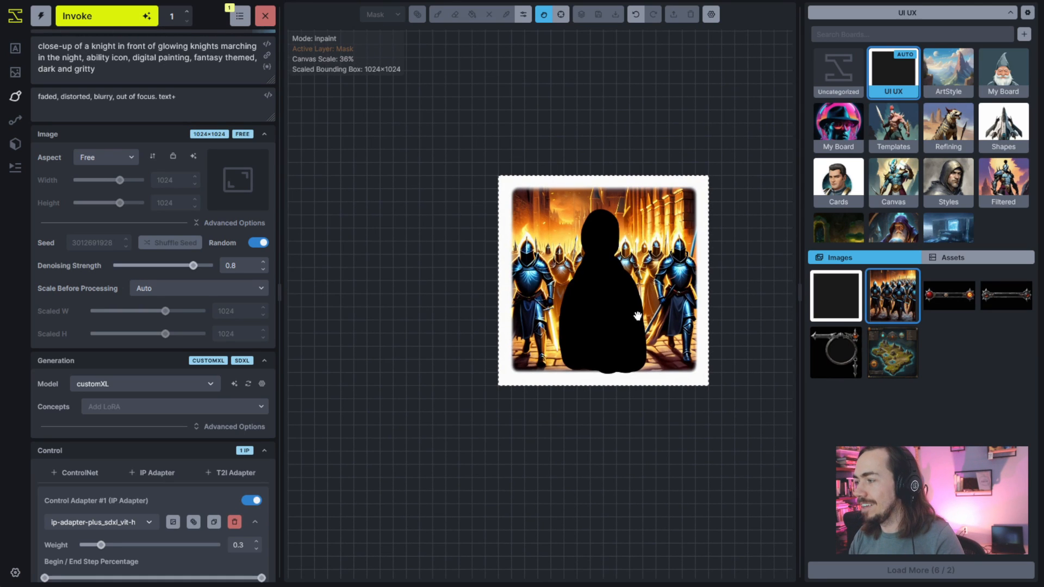
pyautogui.moveTo(663, 315); pyautogui.dragTo(597, 310)
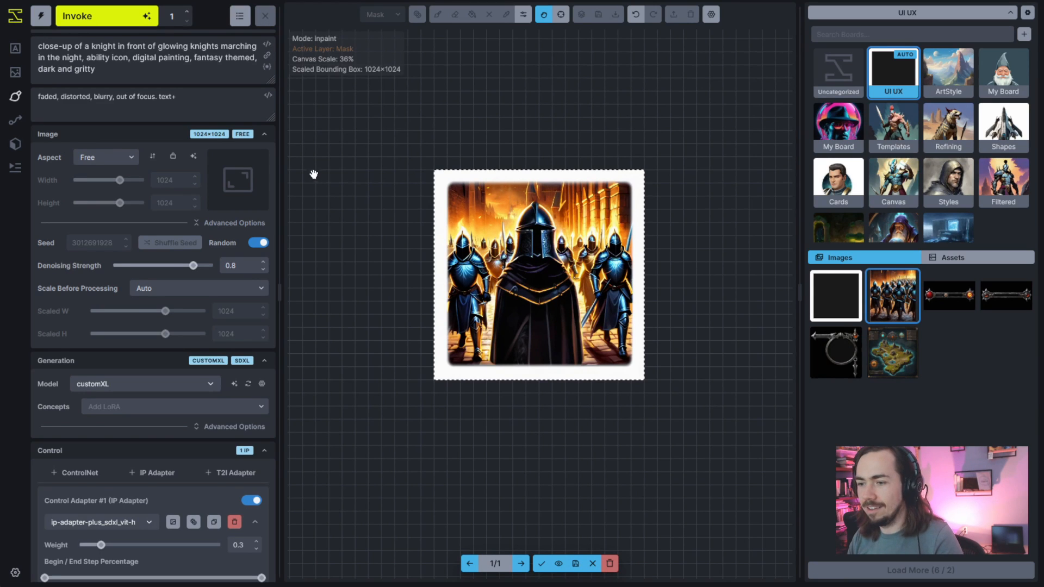
pyautogui.scroll(-3, 234, 167)
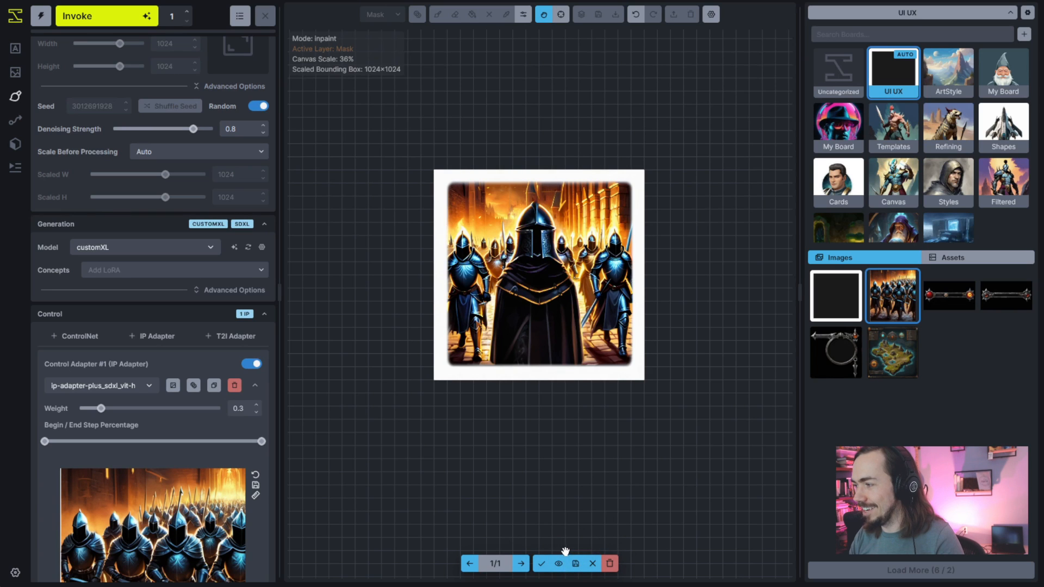
pyautogui.click(541, 563)
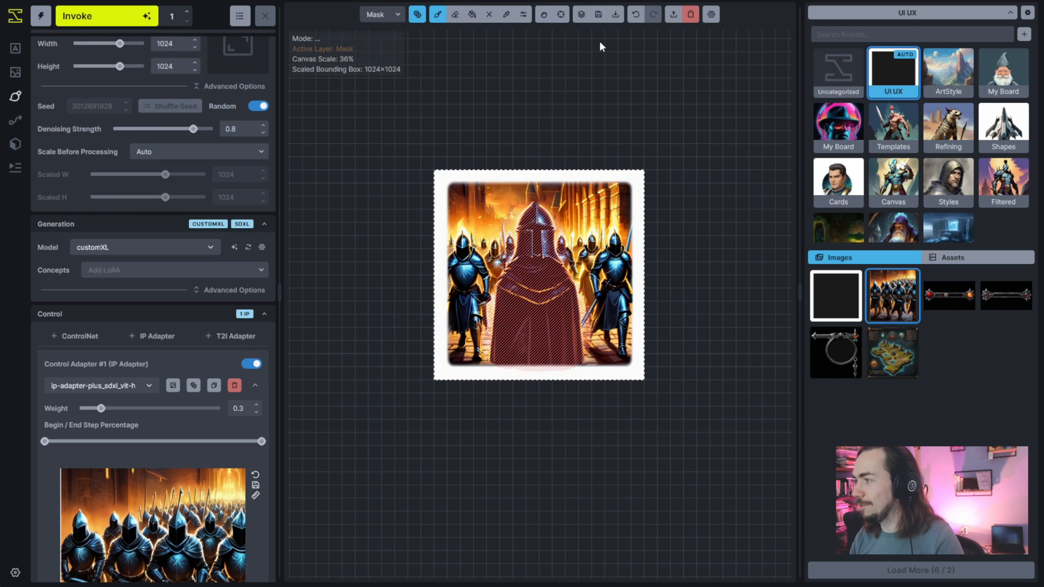
# Save the canvas to the UI UX board and open the saved knight icon in the large image viewer
pyautogui.click(598, 14)
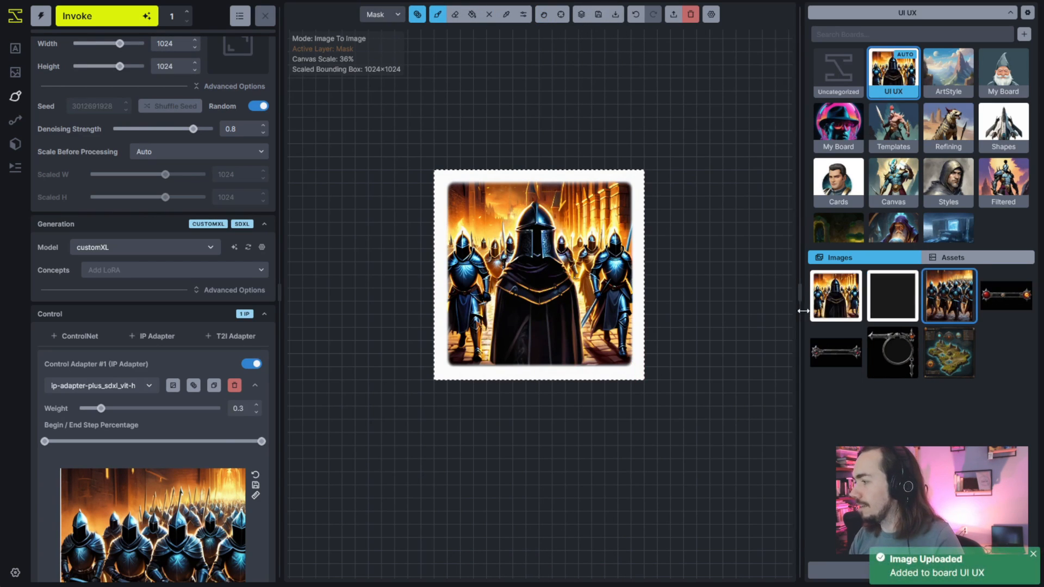
pyautogui.click(16, 48)
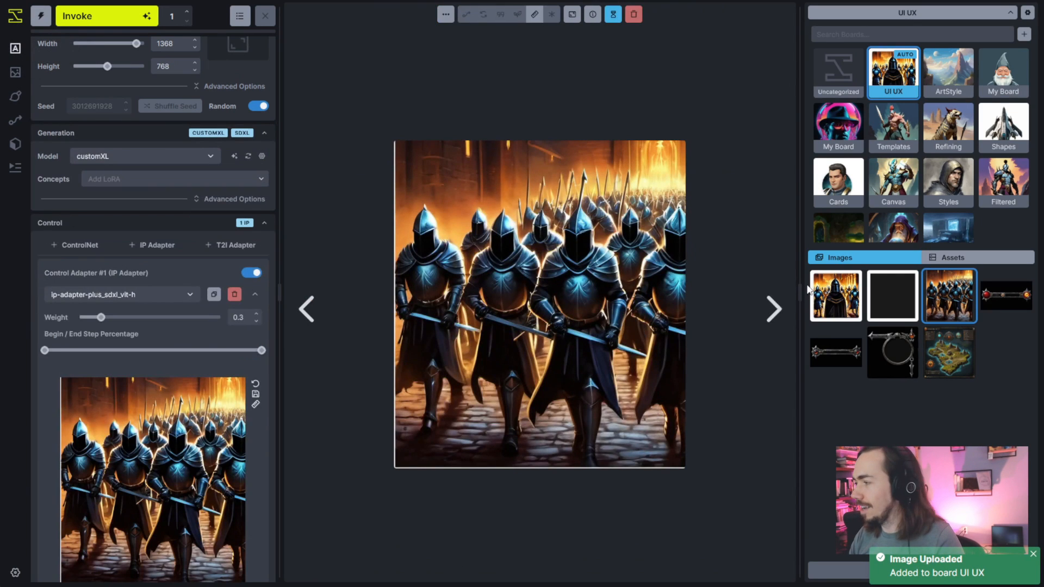
pyautogui.click(825, 302)
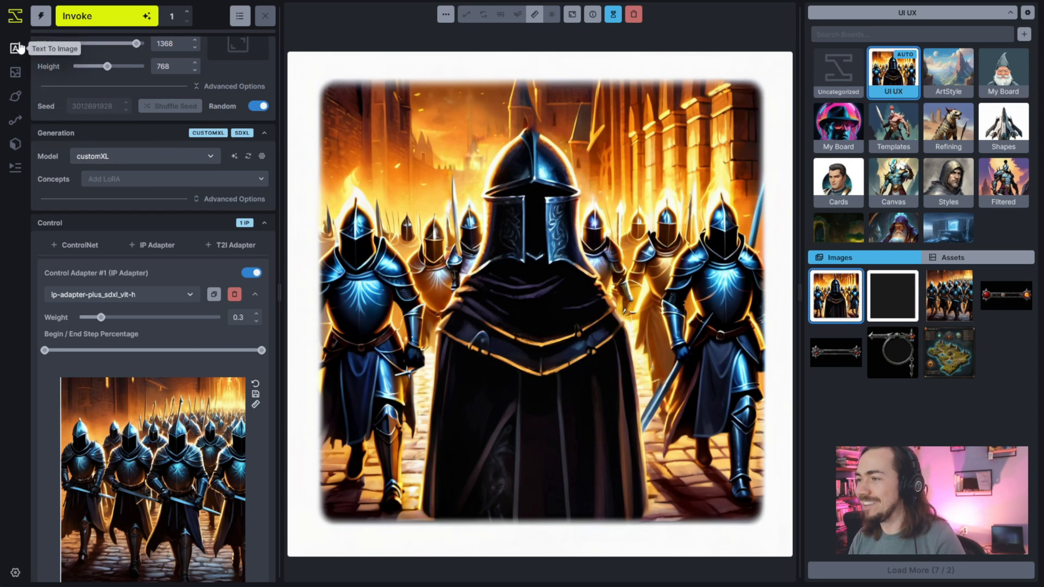
# Clear the unified canvas and set the bounding box to the model's optimal 1024 × 1024 size
pyautogui.click(15, 96)
pyautogui.click(690, 14)
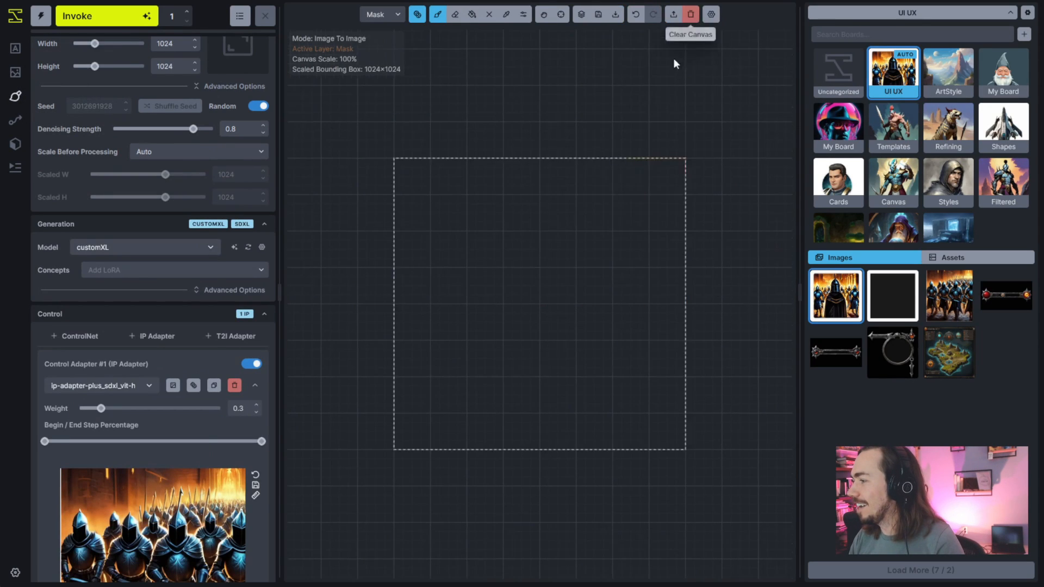
pyautogui.scroll(3, 214, 104)
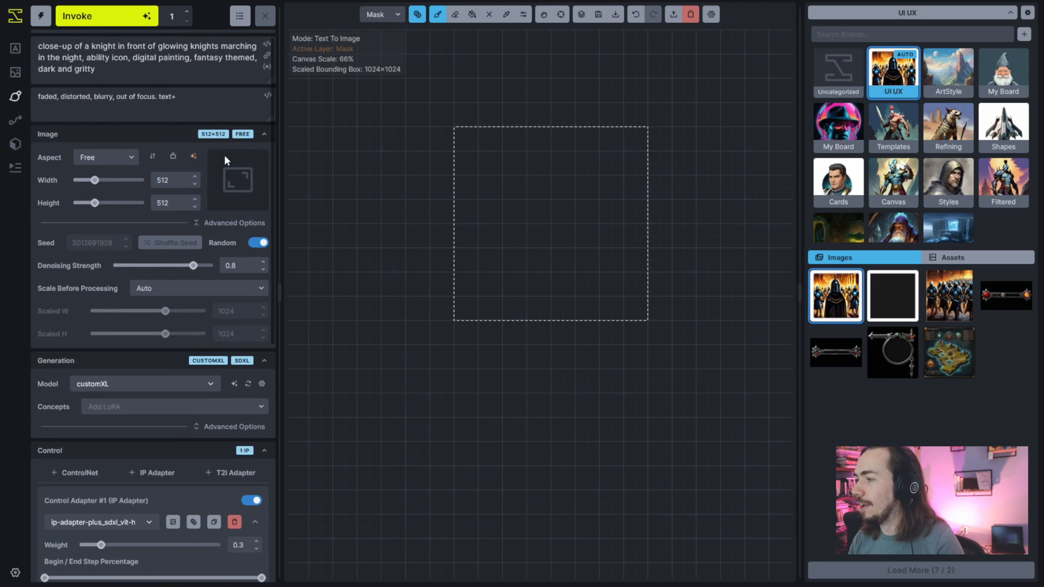
pyautogui.click(193, 156)
# Fill the 1024 × 1024 bounding box with white
pyautogui.press('v')
pyautogui.moveTo(629, 506); pyautogui.dragTo(517, 457)
pyautogui.moveTo(527, 55); pyautogui.dragTo(519, 85)
pyautogui.click(522, 15)
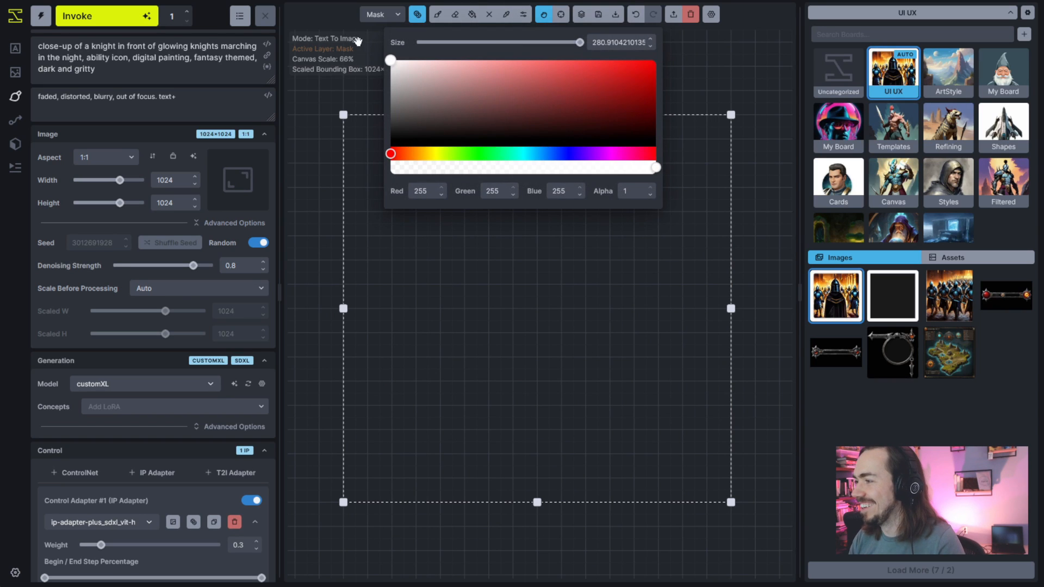
pyautogui.click(469, 16)
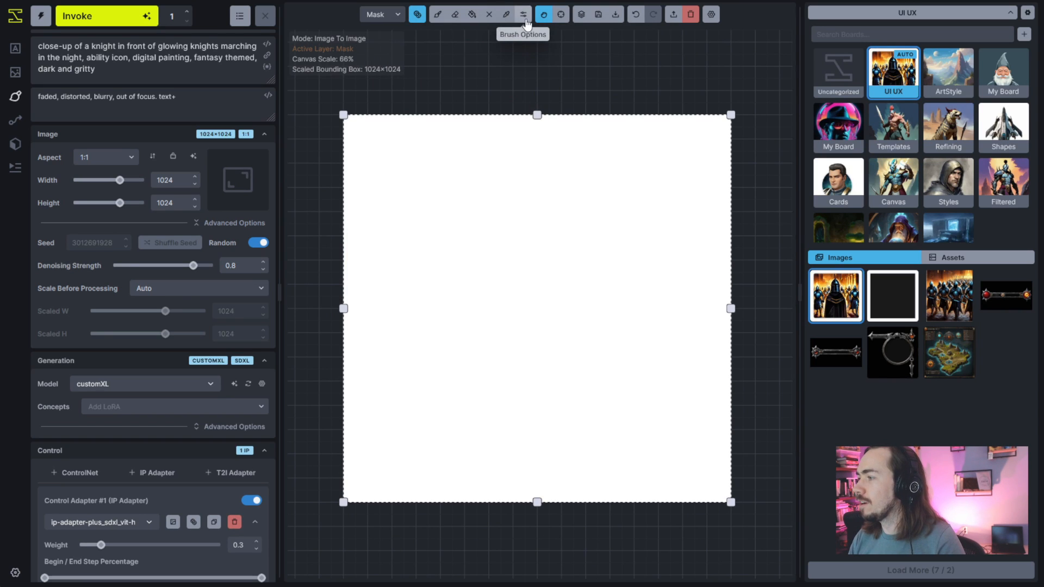
# Shrink the bounding box to a centred 896 × 896 and paint it solid dark red (93, 17, 17) on the base layer
pyautogui.moveTo(343, 115); pyautogui.dragTo(367, 138)
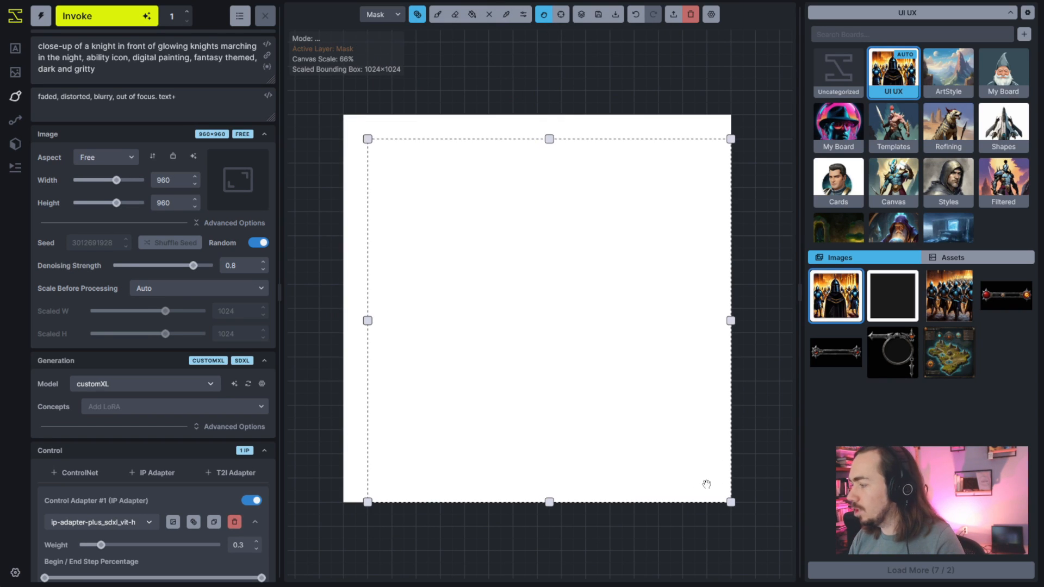
pyautogui.moveTo(729, 501); pyautogui.dragTo(704, 469)
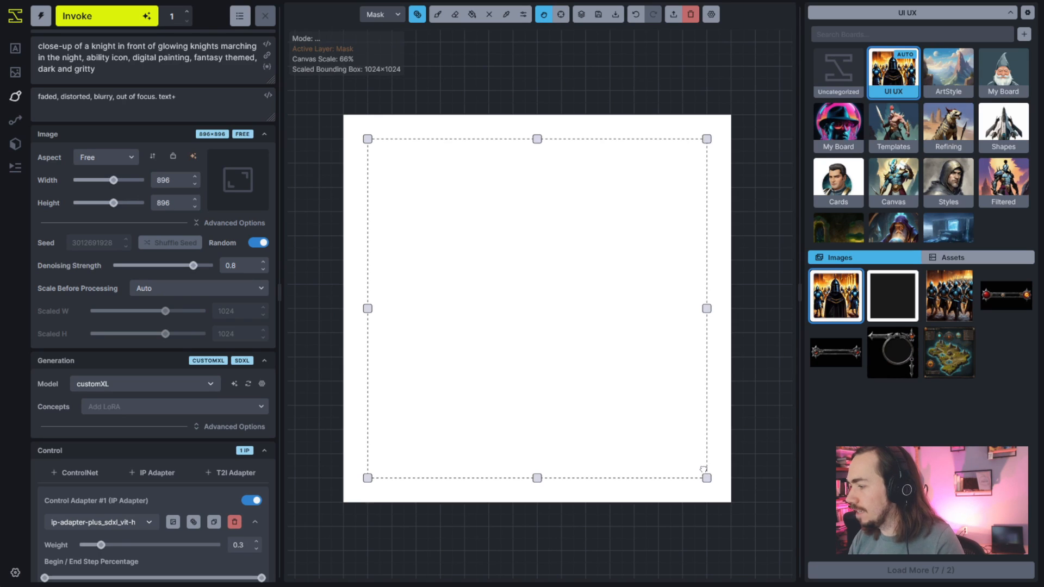
pyautogui.click(438, 21)
pyautogui.click(524, 15)
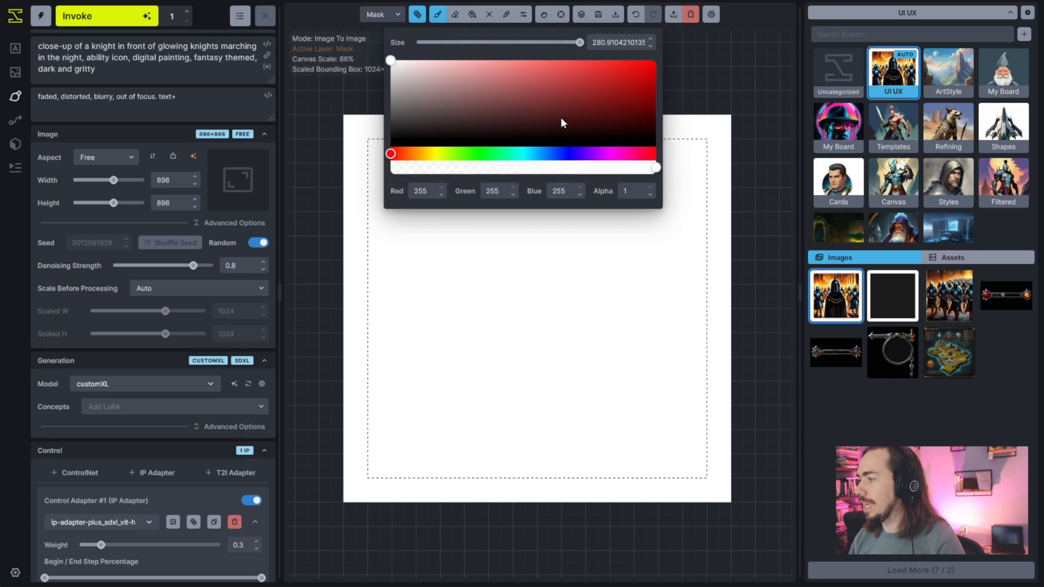
pyautogui.click(595, 107)
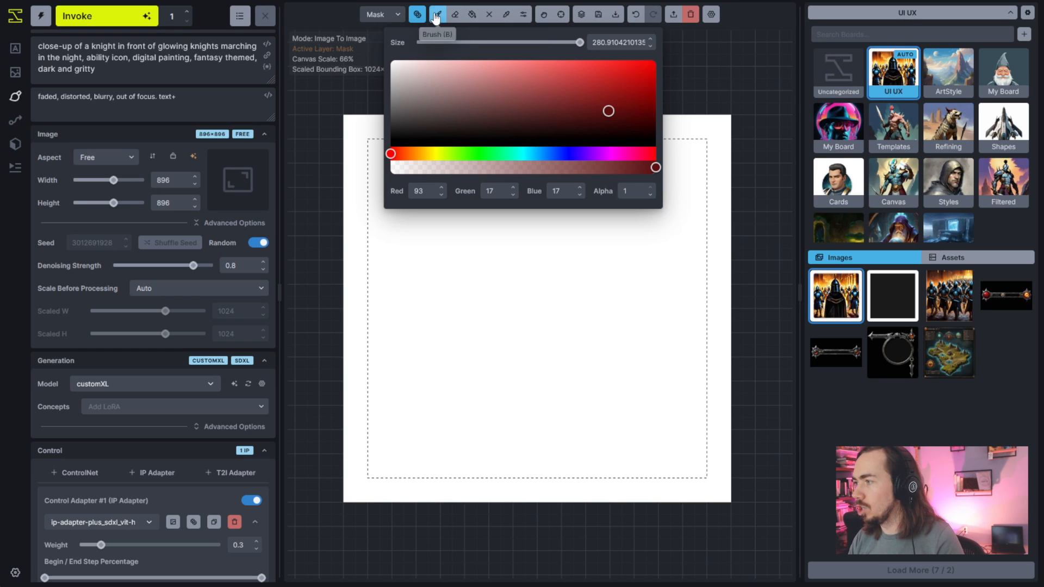
pyautogui.click(523, 14)
pyautogui.press('q')
pyautogui.press(']')
pyautogui.press(']')
pyautogui.press(']')
pyautogui.press(']')
pyautogui.moveTo(468, 301)
pyautogui.mouseDown()
pyautogui.moveTo(401, 168)
pyautogui.moveTo(642, 413)
pyautogui.moveTo(500, 400)
pyautogui.moveTo(669, 384)
pyautogui.mouseUp()
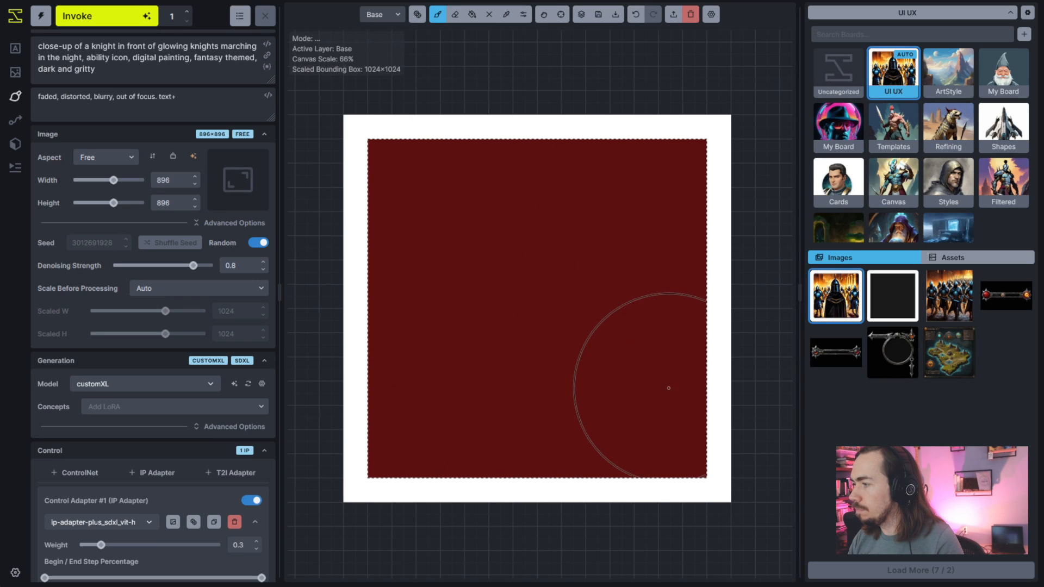
# Paint a large blackish-red area over the red square and a near-black (29, 20, 20) area inside it
pyautogui.click(522, 14)
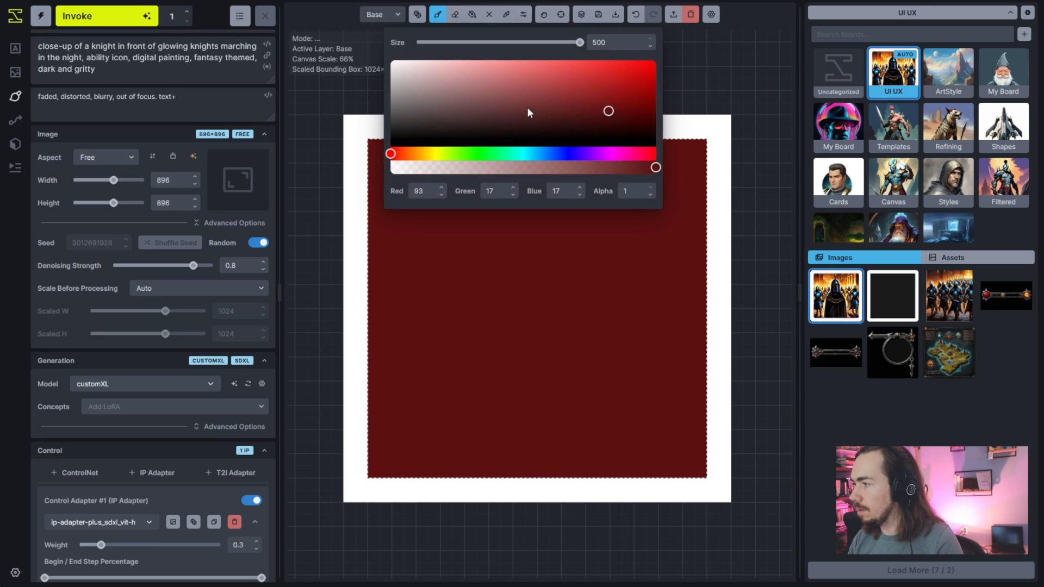
pyautogui.click(587, 130)
pyautogui.moveTo(475, 375)
pyautogui.mouseDown()
pyautogui.moveTo(476, 321)
pyautogui.moveTo(507, 367)
pyautogui.moveTo(484, 374)
pyautogui.moveTo(463, 308)
pyautogui.moveTo(463, 234)
pyautogui.moveTo(507, 241)
pyautogui.moveTo(590, 231)
pyautogui.moveTo(612, 269)
pyautogui.moveTo(620, 360)
pyautogui.moveTo(518, 376)
pyautogui.moveTo(599, 345)
pyautogui.mouseUp()
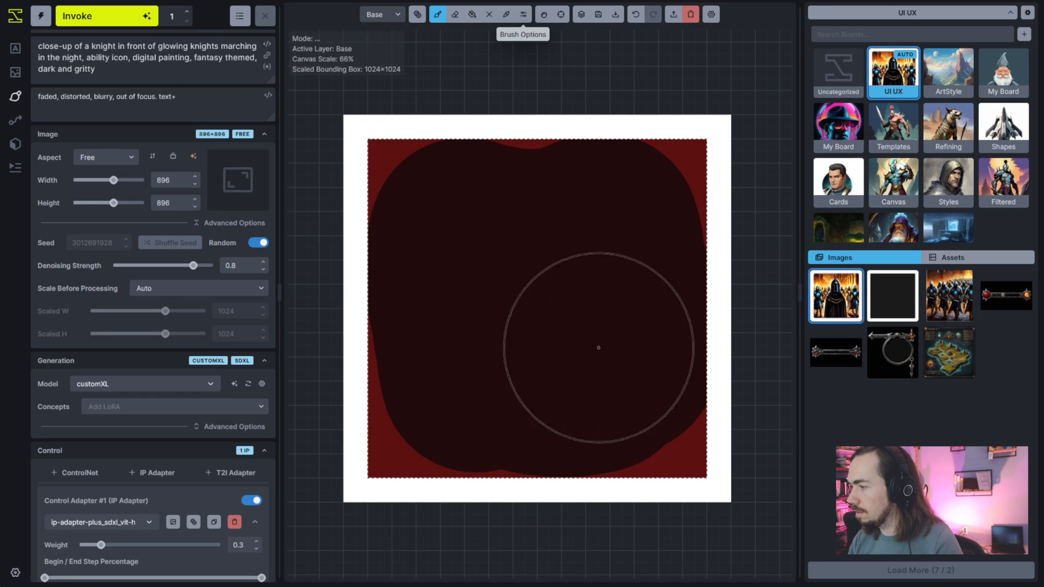
pyautogui.click(523, 14)
pyautogui.click(469, 132)
pyautogui.moveTo(521, 361)
pyautogui.mouseDown()
pyautogui.moveTo(486, 318)
pyautogui.moveTo(512, 254)
pyautogui.moveTo(559, 340)
pyautogui.moveTo(600, 297)
pyautogui.moveTo(563, 258)
pyautogui.mouseUp()
# Paint a thin brown (171, 117, 65) arrow shaft diagonally from the square's lower left to its upper right
pyautogui.click(523, 15)
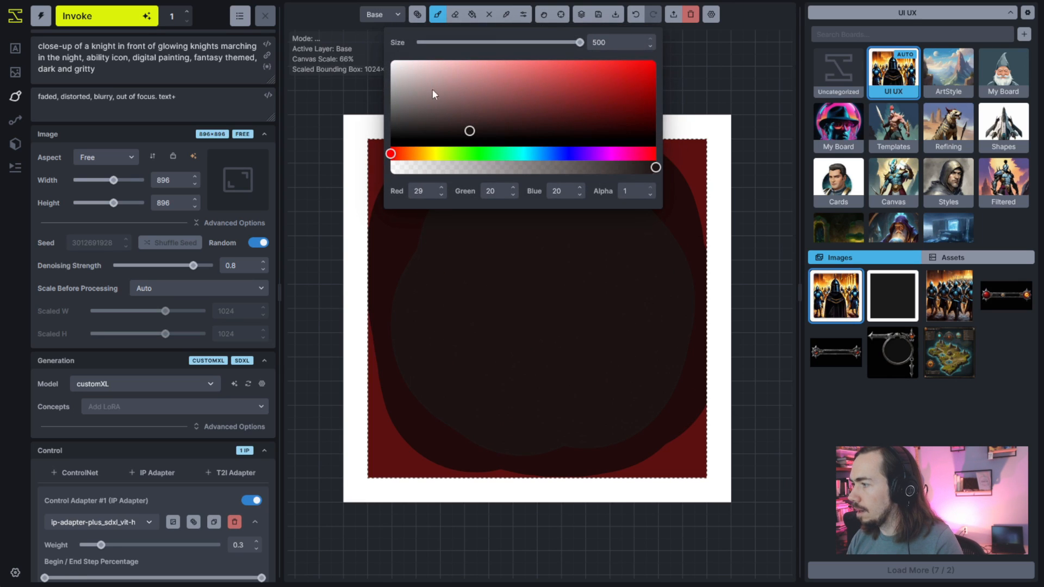
pyautogui.click(412, 154)
pyautogui.moveTo(470, 131); pyautogui.dragTo(514, 57)
pyautogui.moveTo(603, 71)
pyautogui.mouseDown()
pyautogui.moveTo(591, 64)
pyautogui.moveTo(554, 86)
pyautogui.mouseUp()
pyautogui.scroll(-5, 552, 293)
pyautogui.scroll(-10, 531, 352)
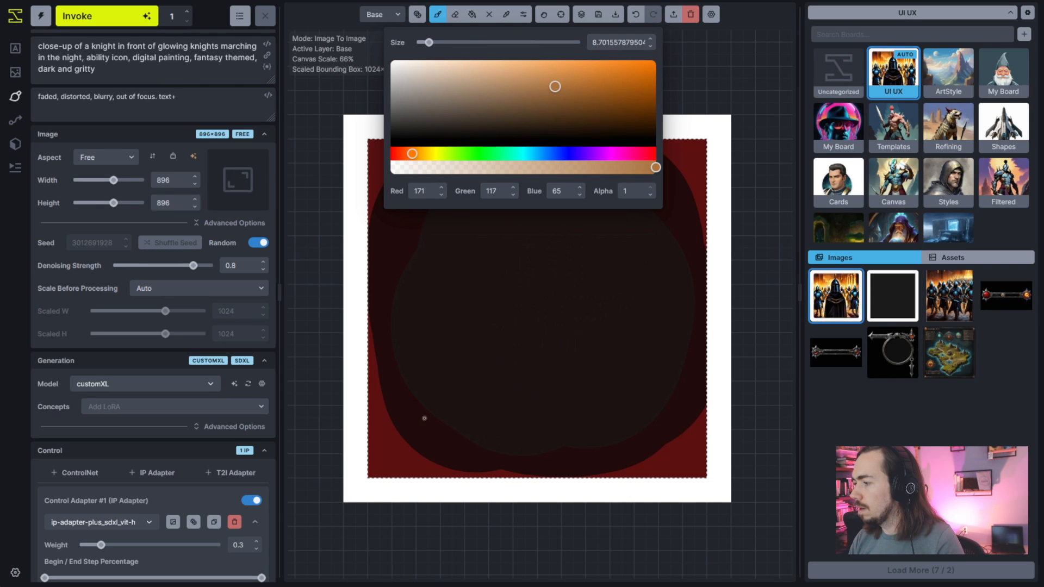
pyautogui.scroll(8, 424, 415)
pyautogui.moveTo(419, 417); pyautogui.dragTo(655, 203)
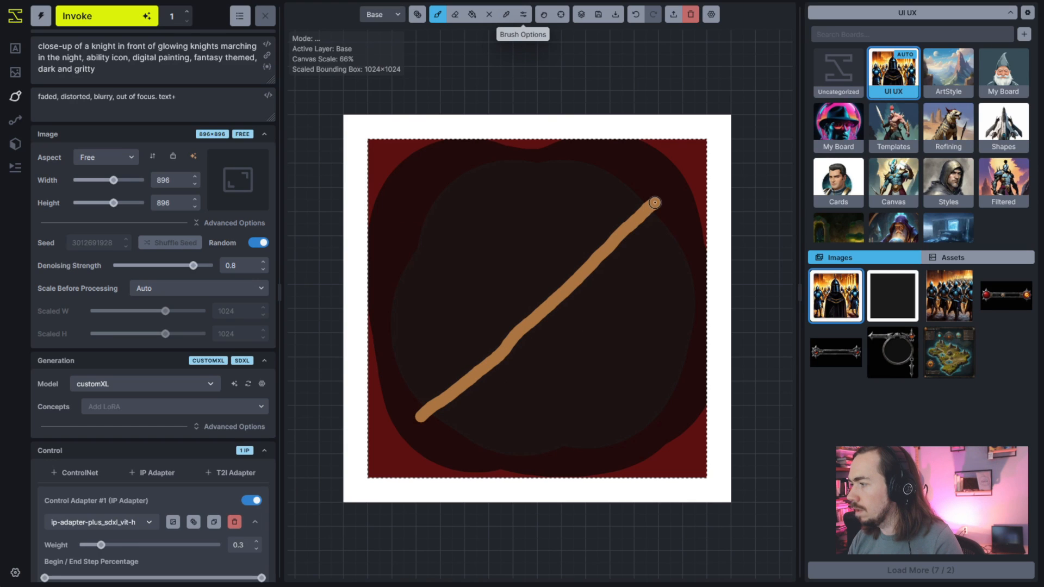
# Paint a dark grey arrowhead on the shaft's upper end and add light grey (206, 205, 204) highlights to it
pyautogui.click(523, 14)
pyautogui.moveTo(413, 103); pyautogui.dragTo(404, 117)
pyautogui.moveTo(648, 220)
pyautogui.mouseDown()
pyautogui.moveTo(659, 189)
pyautogui.moveTo(629, 195)
pyautogui.moveTo(655, 226)
pyautogui.mouseUp()
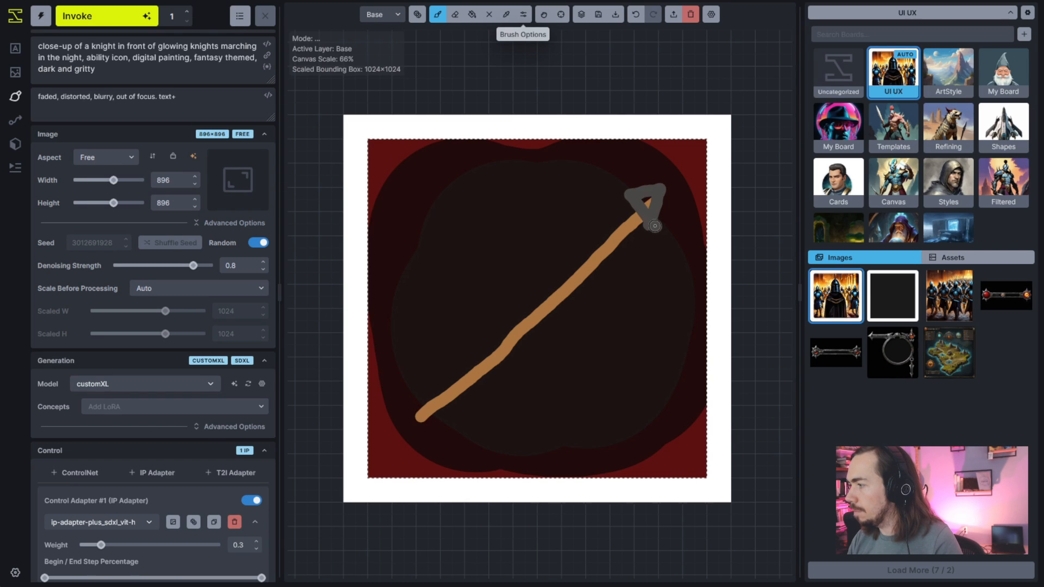
pyautogui.click(523, 14)
pyautogui.click(394, 76)
pyautogui.keyDown('ctrl'); pyautogui.scroll(-2, 638, 235); pyautogui.keyUp('ctrl')
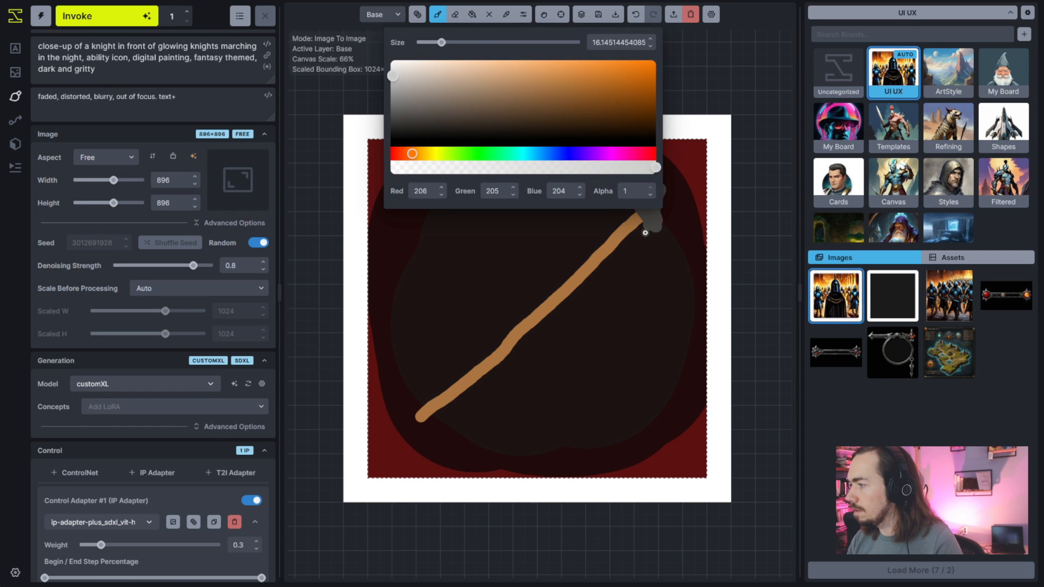
pyautogui.moveTo(657, 227)
pyautogui.mouseDown()
pyautogui.moveTo(659, 207)
pyautogui.moveTo(639, 196)
pyautogui.mouseUp()
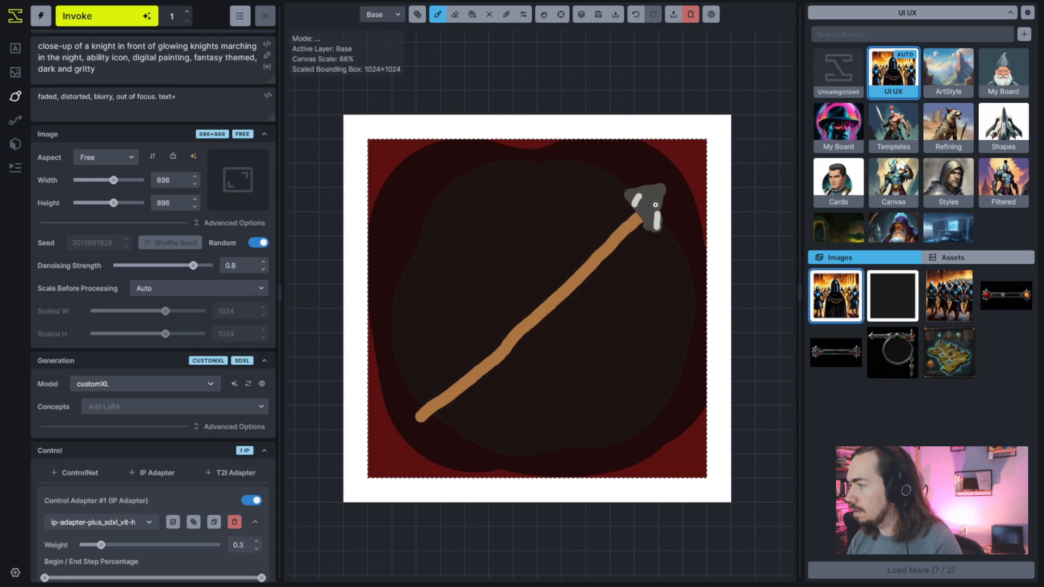
# Paint bright orange (255, 155, 10) feather strokes around the lower end of the arrow shaft
pyautogui.click(523, 14)
pyautogui.click(423, 157)
pyautogui.click(527, 91)
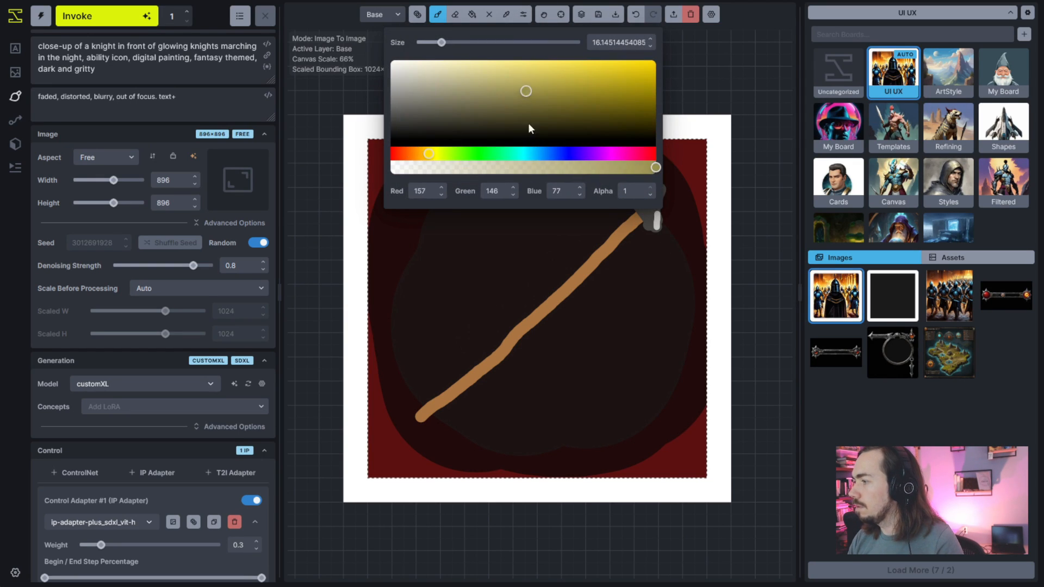
pyautogui.click(417, 153)
pyautogui.click(645, 61)
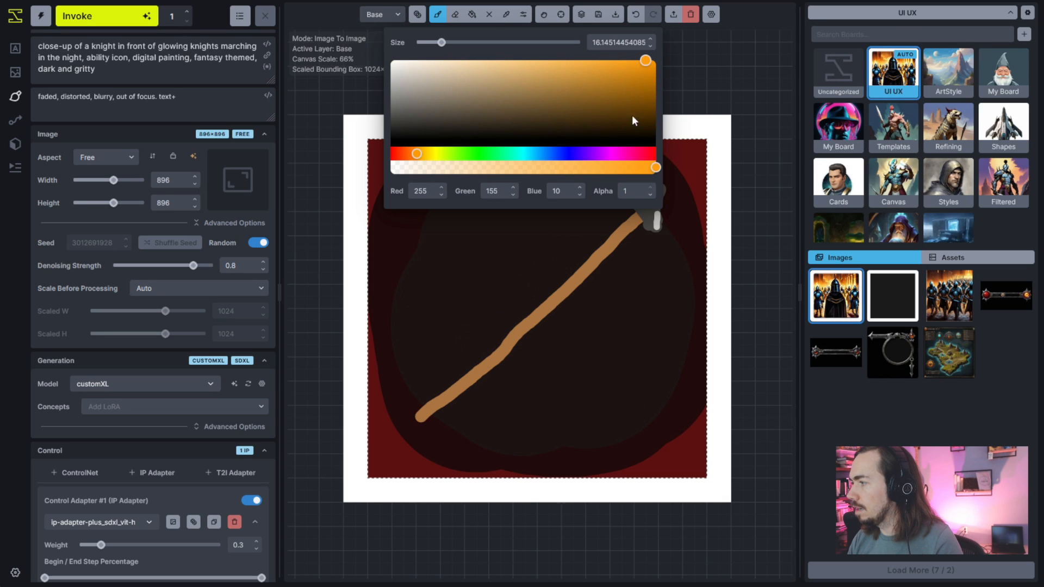
pyautogui.scroll(-5, 457, 384)
pyautogui.moveTo(464, 379); pyautogui.dragTo(430, 413)
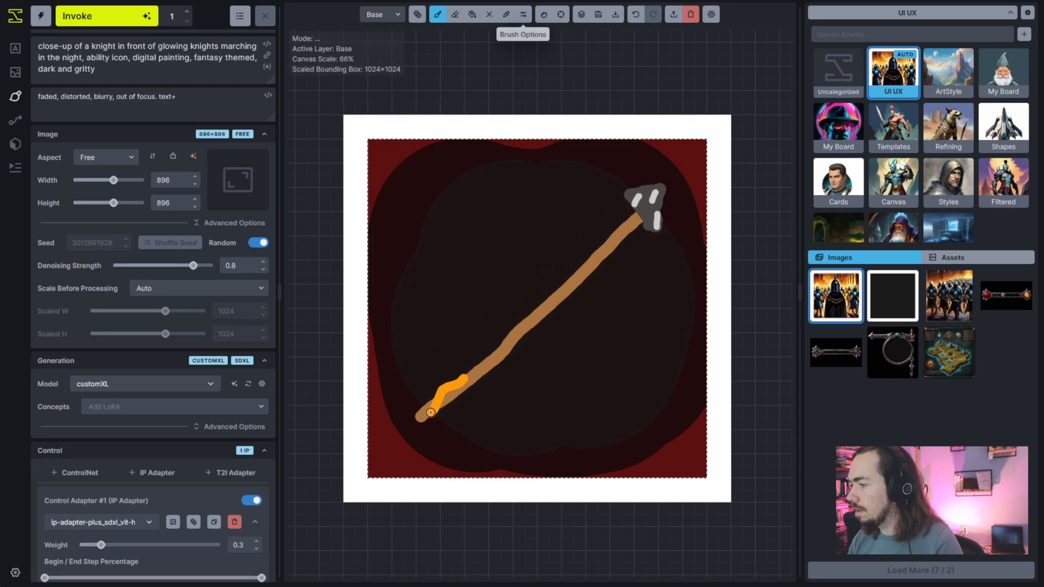
pyautogui.moveTo(464, 380)
pyautogui.mouseDown()
pyautogui.moveTo(428, 427)
pyautogui.moveTo(443, 402)
pyautogui.moveTo(402, 437)
pyautogui.mouseUp()
pyautogui.moveTo(476, 405); pyautogui.dragTo(438, 447)
pyautogui.moveTo(415, 400)
pyautogui.mouseDown()
pyautogui.moveTo(479, 375)
pyautogui.moveTo(473, 404)
pyautogui.mouseUp()
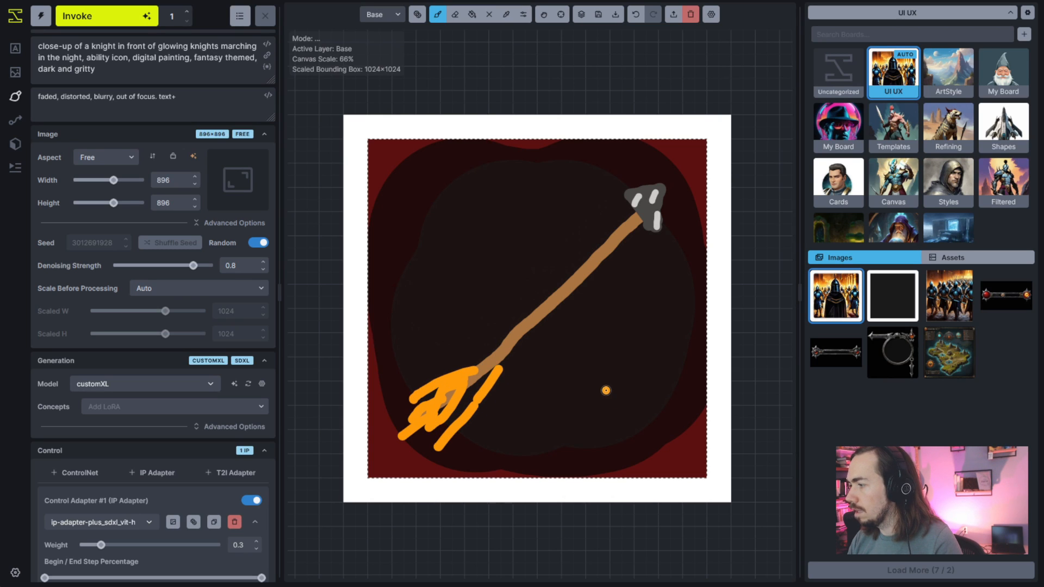
# Expand the bounding box to 1024 × 1024 to include the white border and disable the IP Adapter
pyautogui.scroll(-3, 609, 394)
pyautogui.press('v')
pyautogui.moveTo(649, 438); pyautogui.dragTo(633, 455)
pyautogui.moveTo(661, 238); pyautogui.dragTo(692, 206)
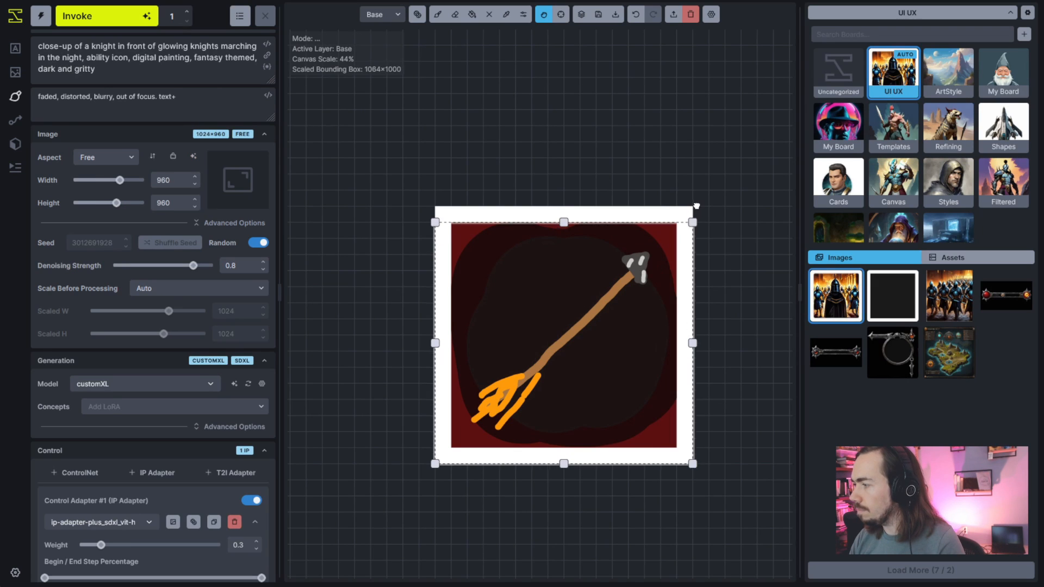
pyautogui.click(252, 500)
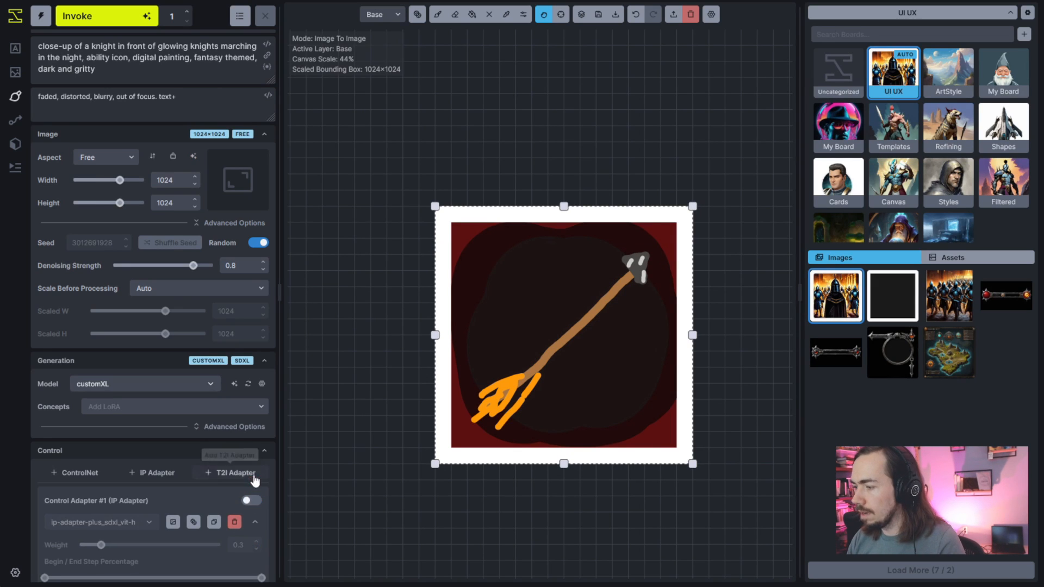
# Replace the prompt's knight description with "explosive arrow", keeping the style terms, and generate an image from the painted arrow
pyautogui.click(264, 450)
pyautogui.moveTo(38, 46); pyautogui.dragTo(81, 57)
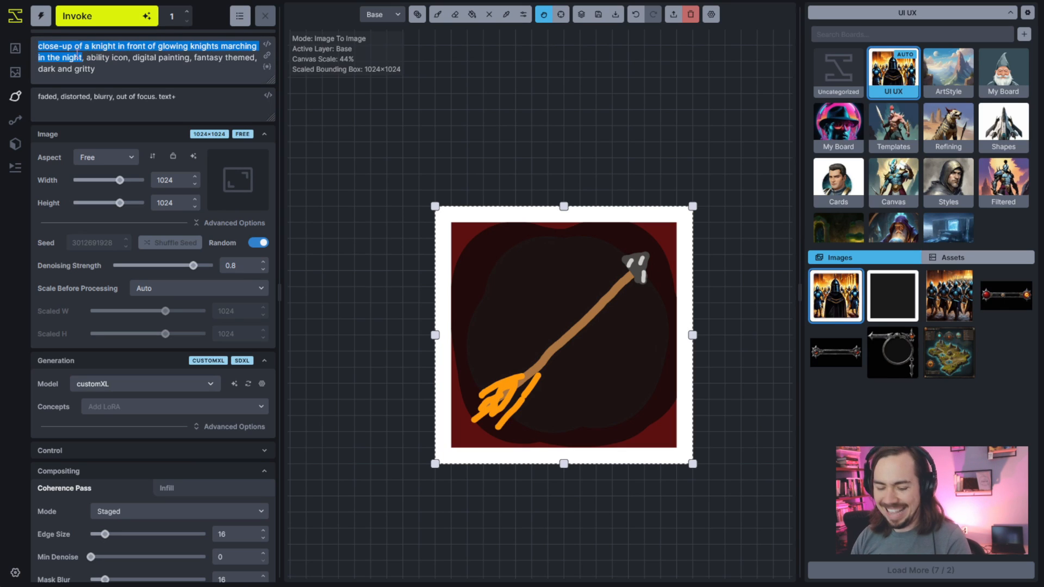
pyautogui.write('arrow, ability icon, digital painting, fantasy themed,')
pyautogui.press('Home')
pyautogui.write('explos')
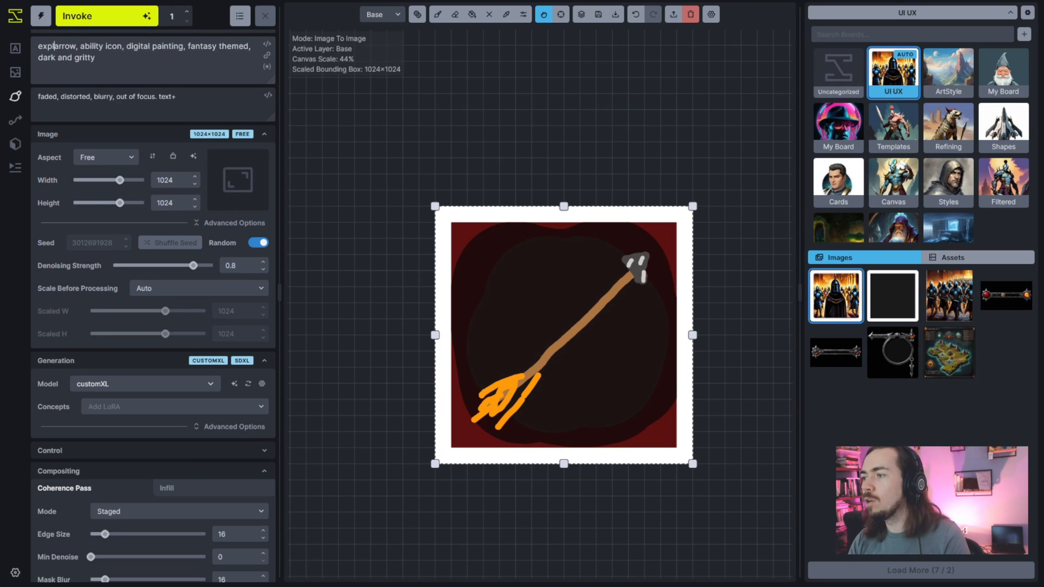
pyautogui.write('ive')
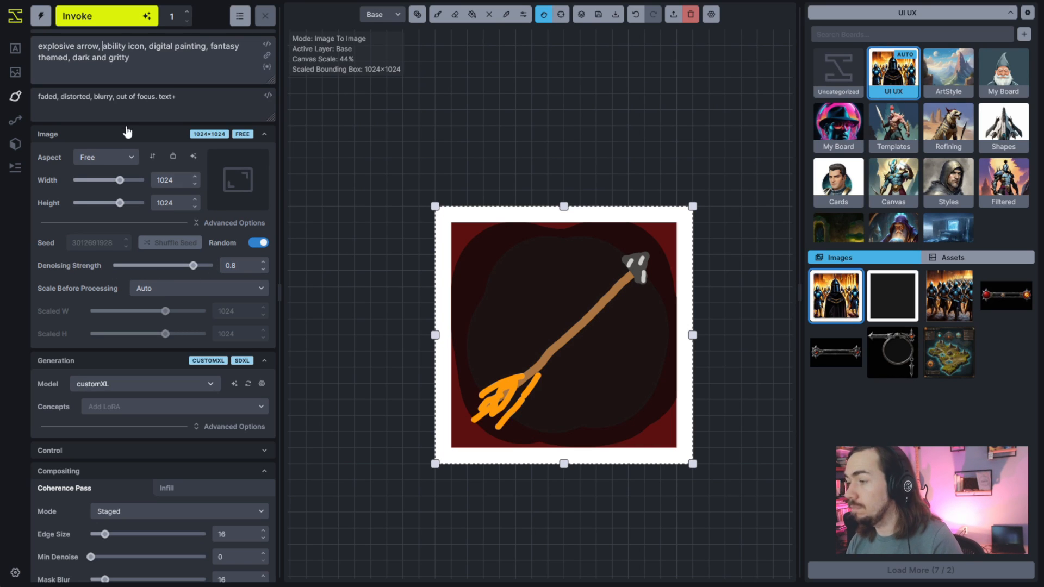
pyautogui.click(114, 15)
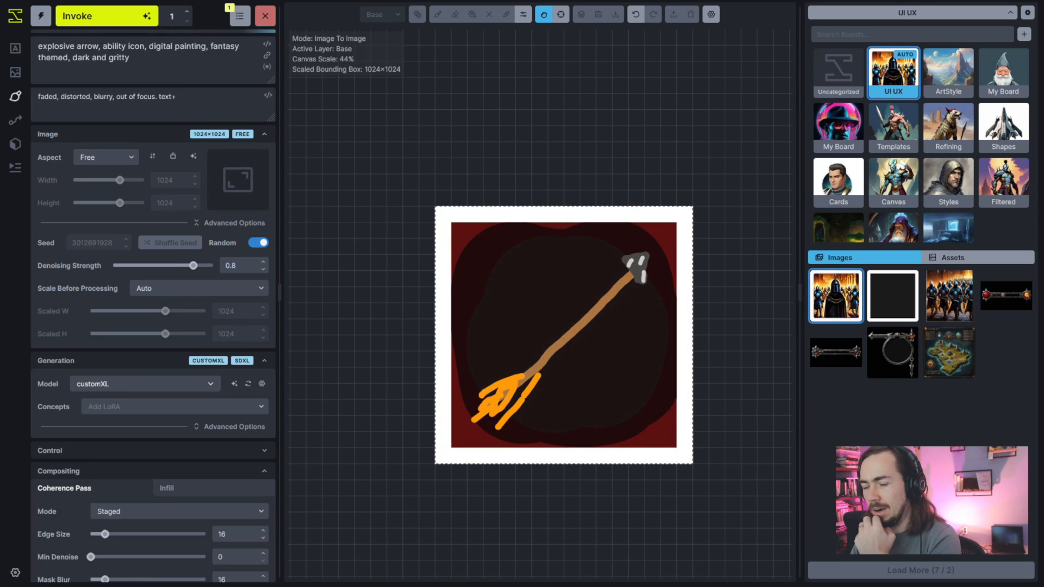
# Set the denoising strength to 0.75, generate another arrow image and compare the candidates
pyautogui.moveTo(193, 266); pyautogui.dragTo(188, 267)
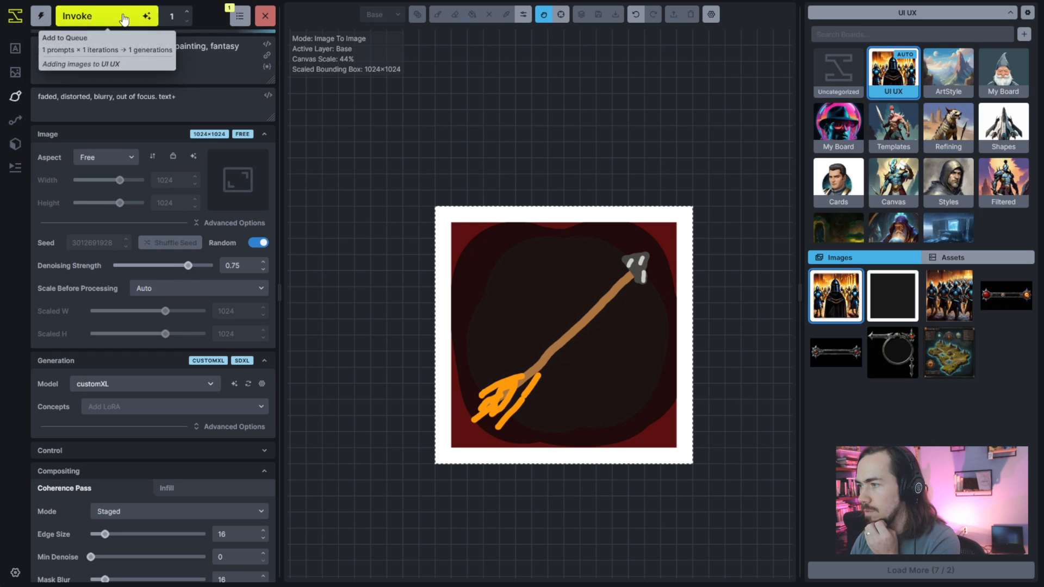
pyautogui.hotkey('ctrl', 'Return')
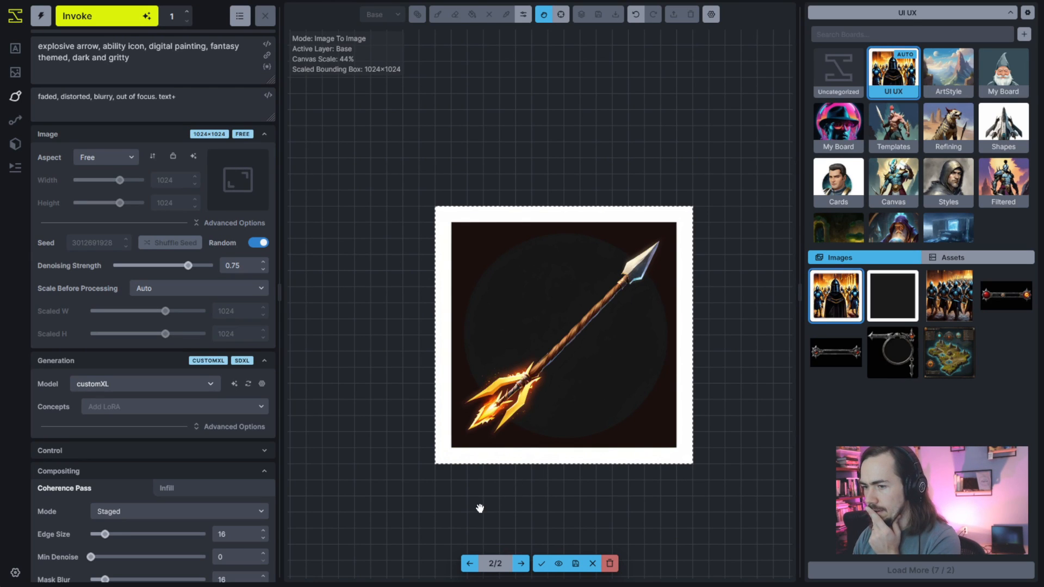
pyautogui.click(521, 563)
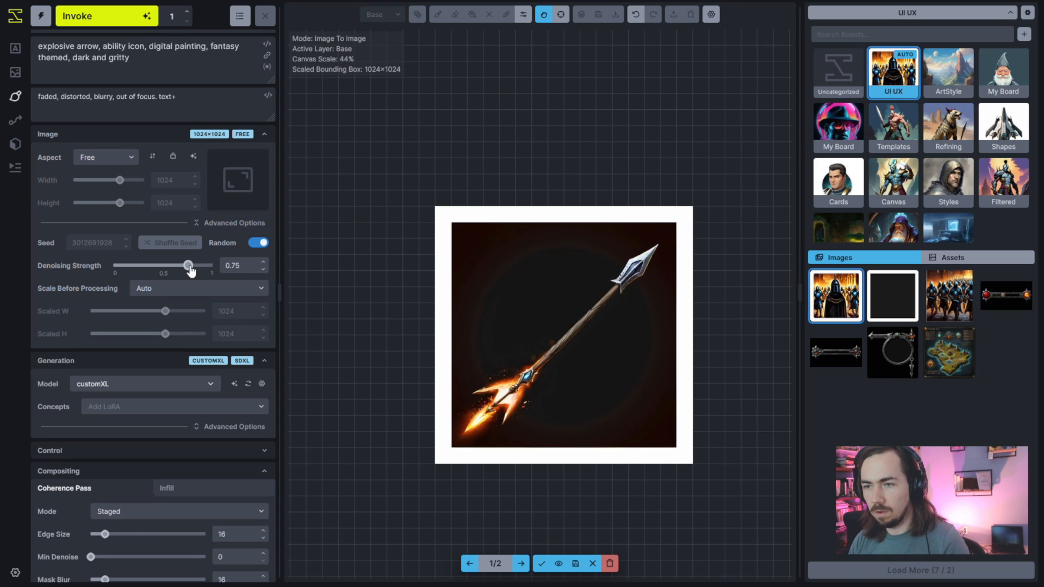
# Lower the denoising strength to 0.5, generate a further arrow candidate and browse through the earlier ones
pyautogui.moveTo(194, 268); pyautogui.dragTo(206, 270)
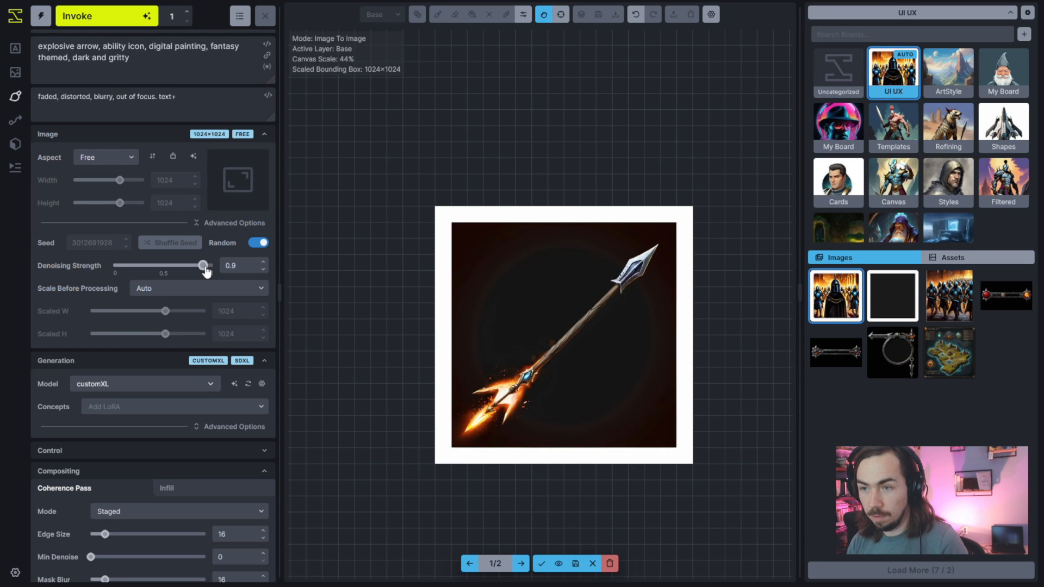
pyautogui.moveTo(206, 270); pyautogui.dragTo(202, 272)
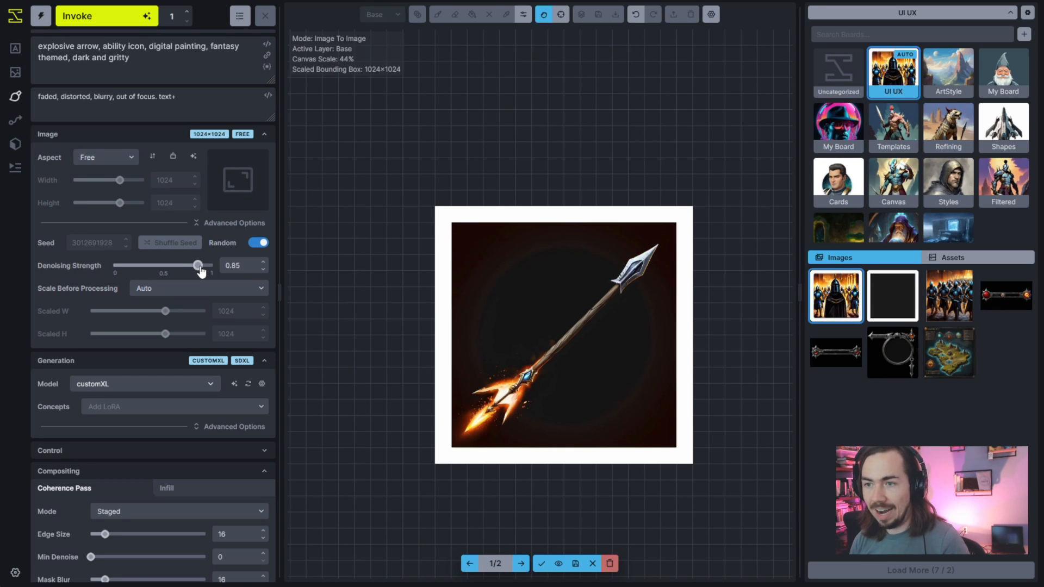
pyautogui.moveTo(199, 270); pyautogui.dragTo(171, 272)
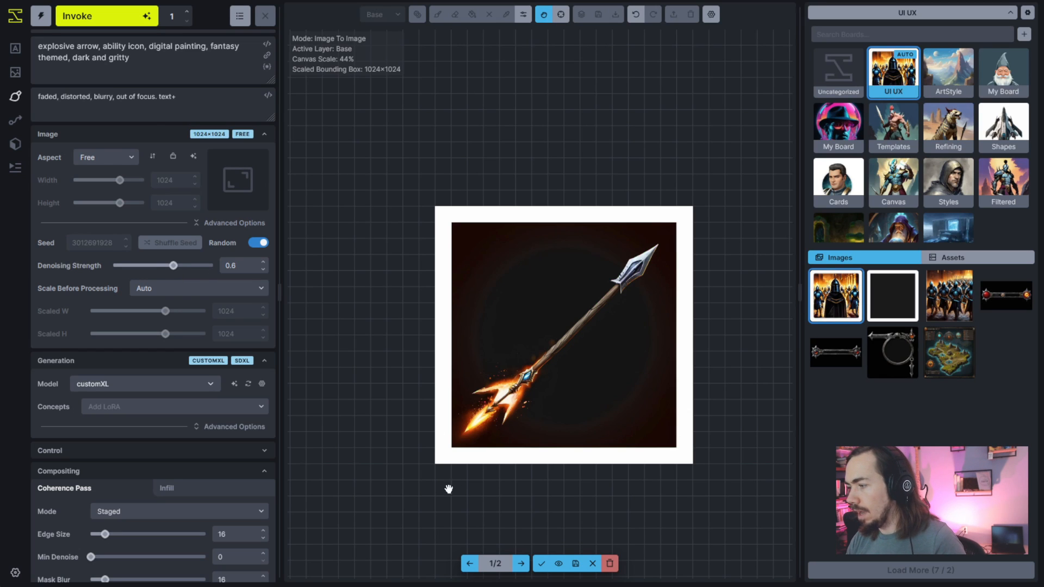
pyautogui.moveTo(173, 266); pyautogui.dragTo(165, 271)
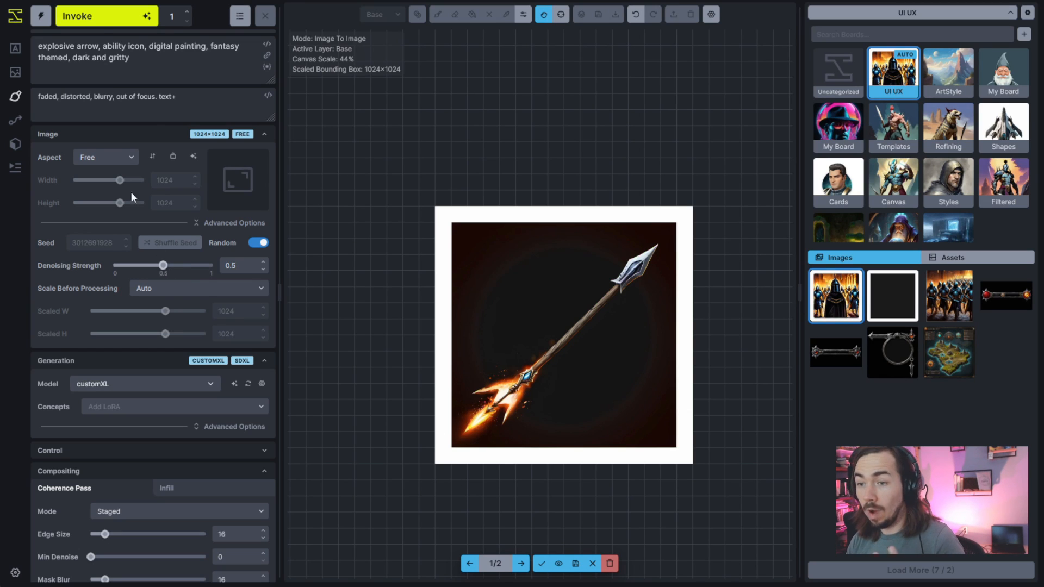
pyautogui.click(99, 19)
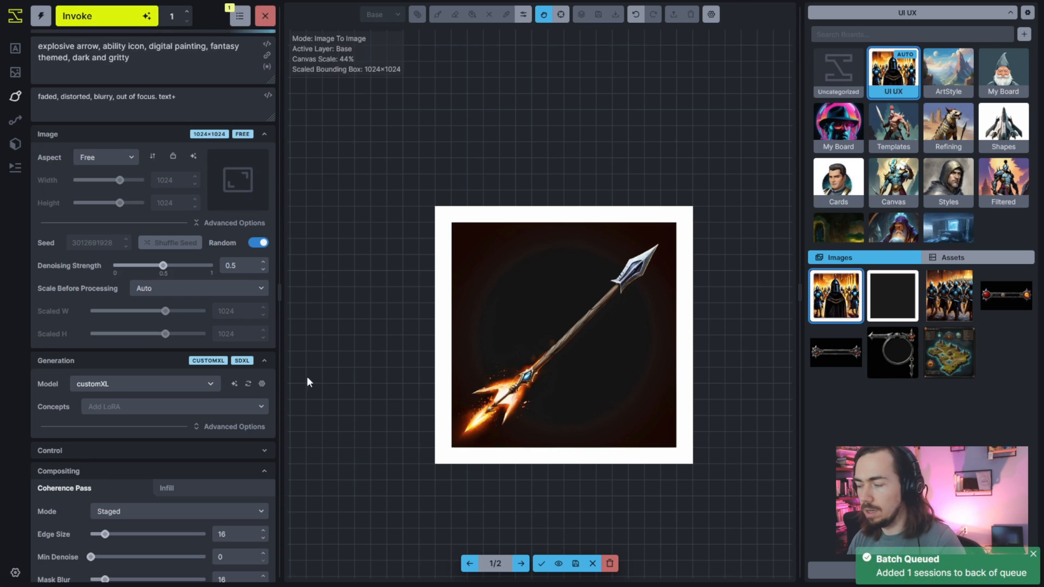
pyautogui.click(522, 562)
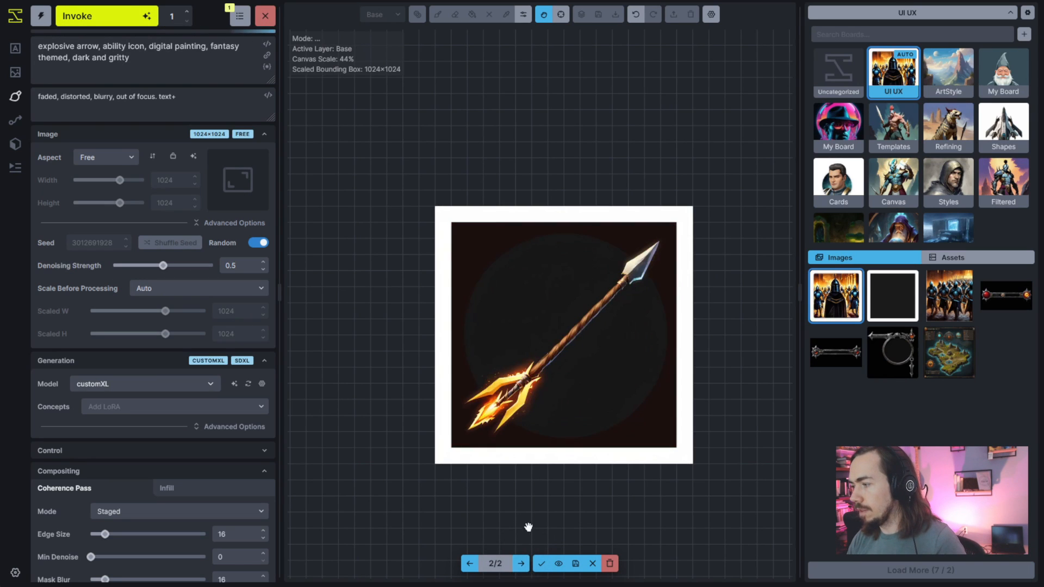
pyautogui.click(470, 563)
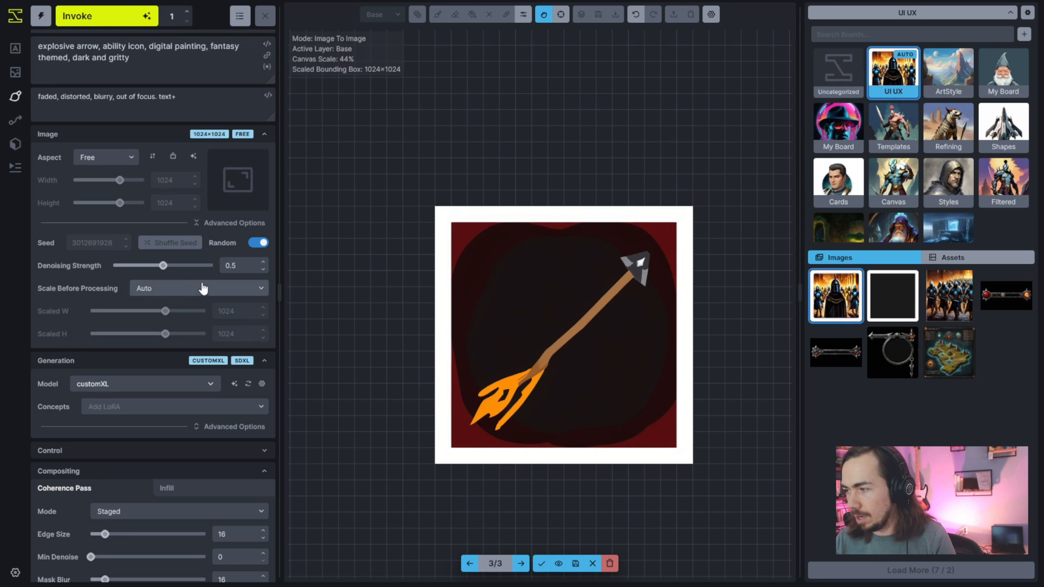
# Accept the third arrow candidate onto the canvas and generate from it with a denoising strength of 0.6
pyautogui.click(265, 262)
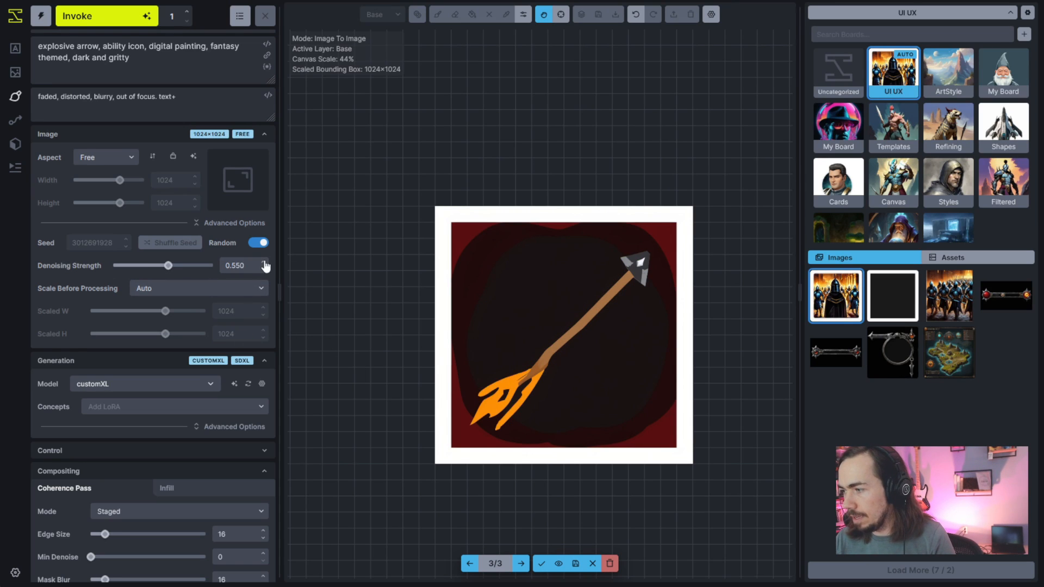
pyautogui.click(538, 567)
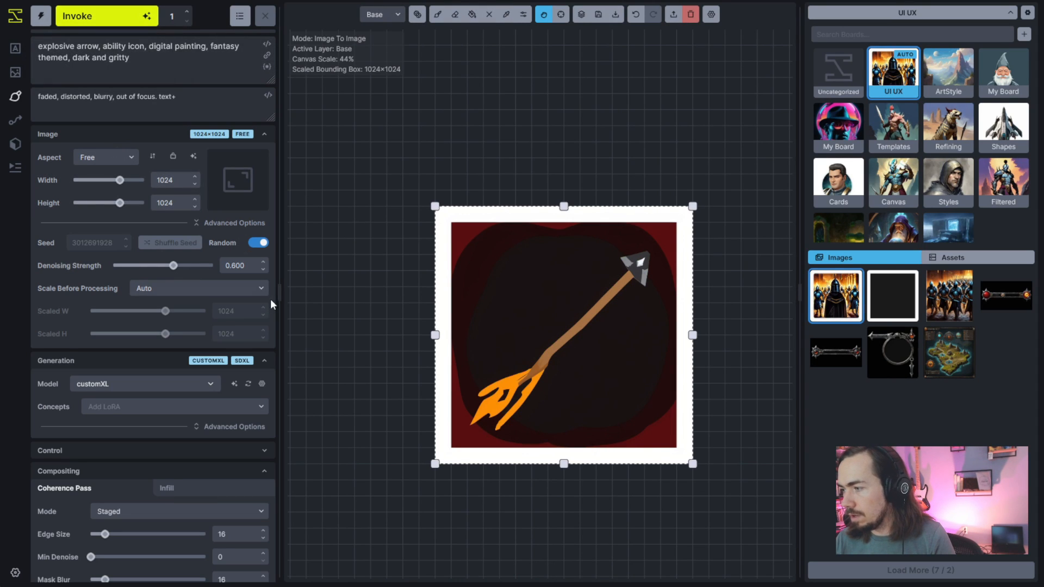
pyautogui.click(106, 16)
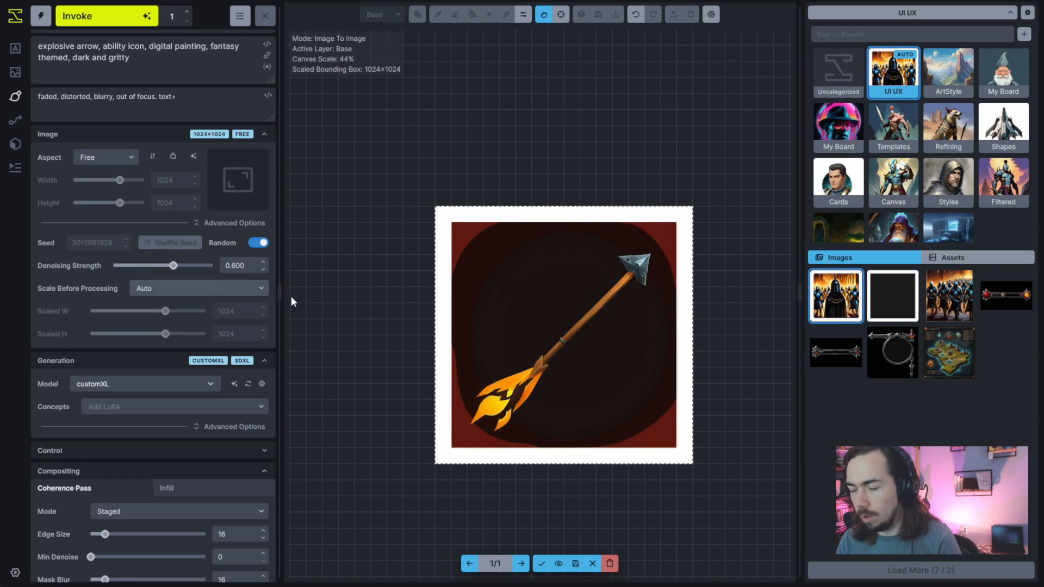
# Accept the generated arrow and refine it through two more generations at the same strength, accepting each result
pyautogui.click(540, 563)
pyautogui.click(101, 18)
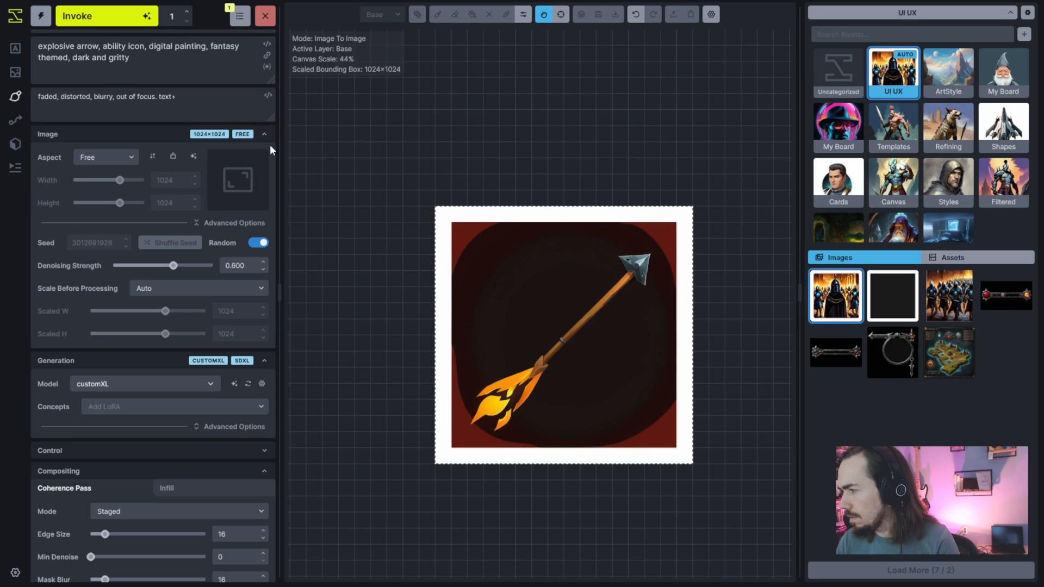
pyautogui.click(541, 566)
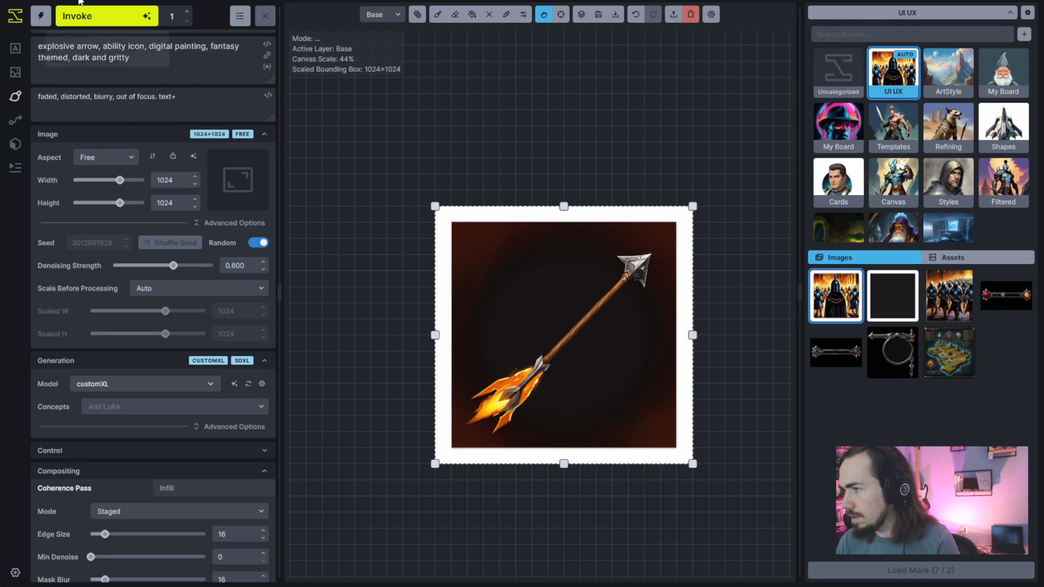
pyautogui.click(103, 16)
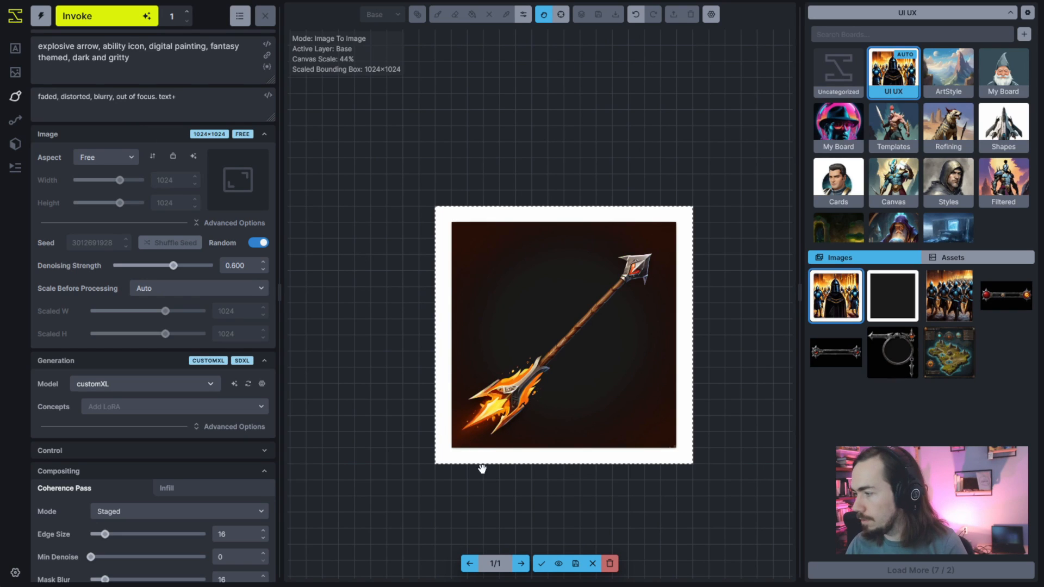
pyautogui.click(540, 565)
# Shrink the bounding box to 384 × 384 around the arrowhead and cover the arrowhead with an inpaint mask using an enlarged brush
pyautogui.moveTo(433, 467)
pyautogui.mouseDown()
pyautogui.moveTo(582, 351)
pyautogui.moveTo(604, 299)
pyautogui.moveTo(588, 315)
pyautogui.mouseUp()
pyautogui.press('b')
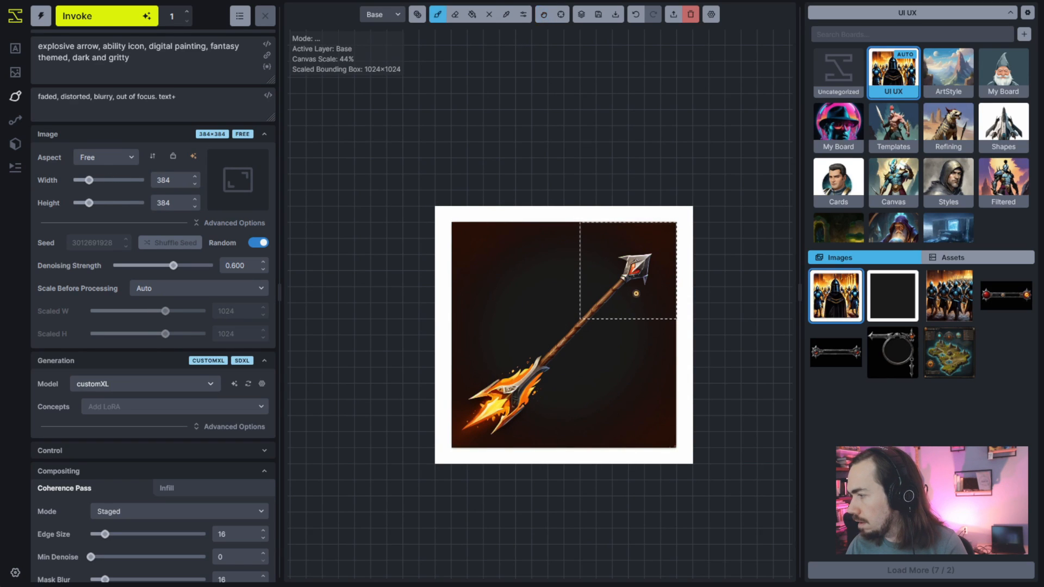
pyautogui.press('q')
pyautogui.press(']')
pyautogui.press(']')
pyautogui.press(']')
pyautogui.press(']')
pyautogui.press(']')
pyautogui.moveTo(631, 281)
pyautogui.mouseDown()
pyautogui.moveTo(625, 269)
pyautogui.moveTo(639, 265)
pyautogui.mouseUp()
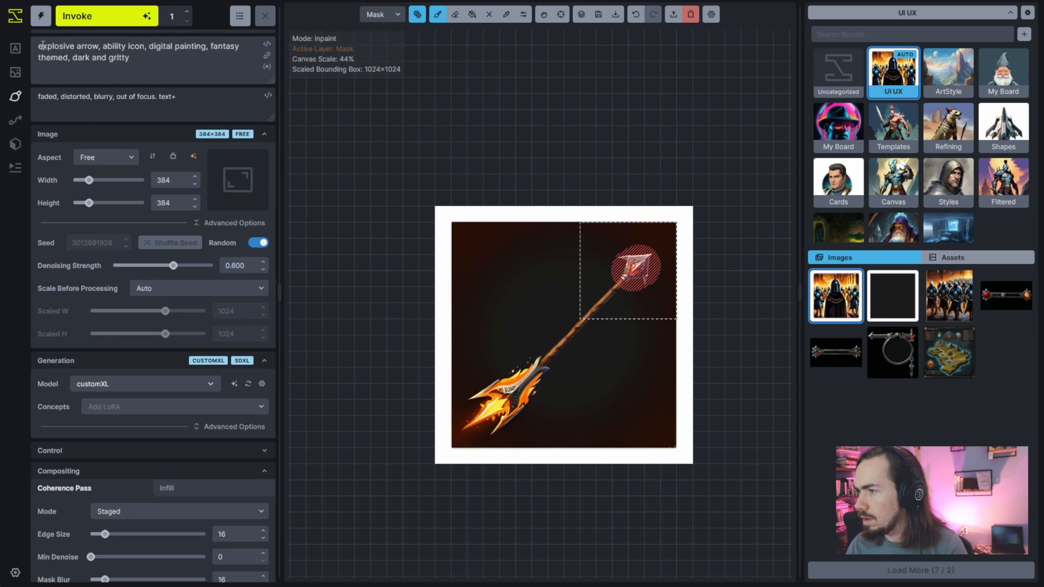
# Change the prompt subject to "explosive arrowhead", set the denoising strength to 0.65, then inpaint the masked arrowhead and accept the result
pyautogui.click(104, 46)
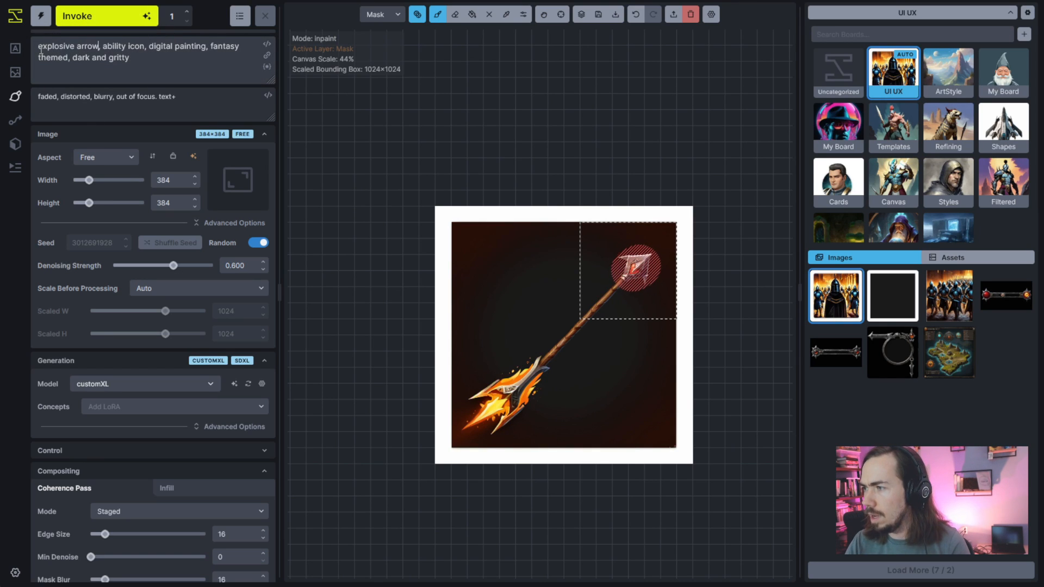
pyautogui.write('head')
pyautogui.click(263, 262)
pyautogui.click(125, 17)
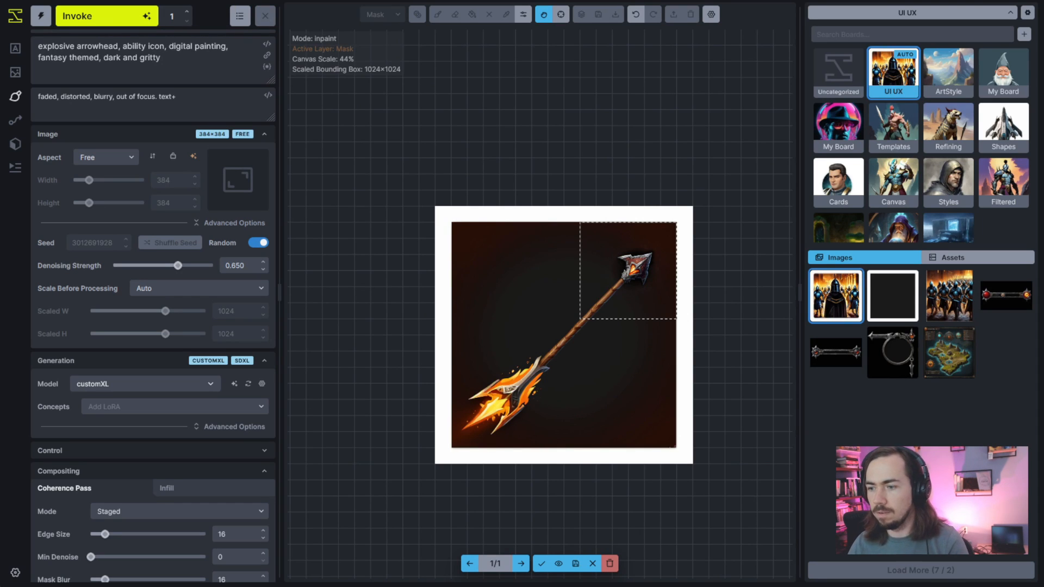
pyautogui.click(541, 563)
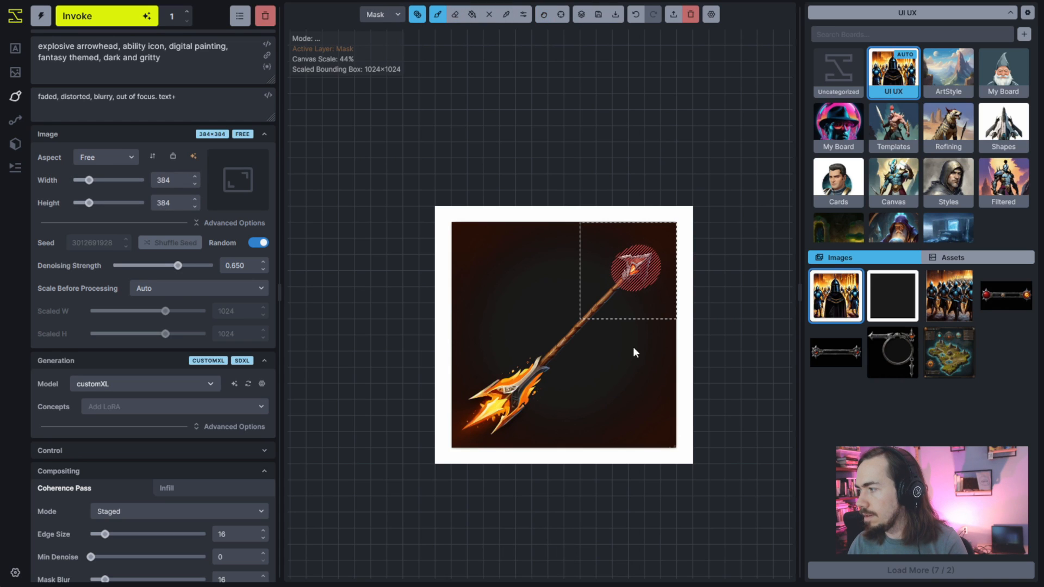
# Clear the inpaint mask from the arrowhead and switch to the Move tool
pyautogui.scroll(3, 631, 296)
pyautogui.press('v')
pyautogui.scroll(-5, 579, 464)
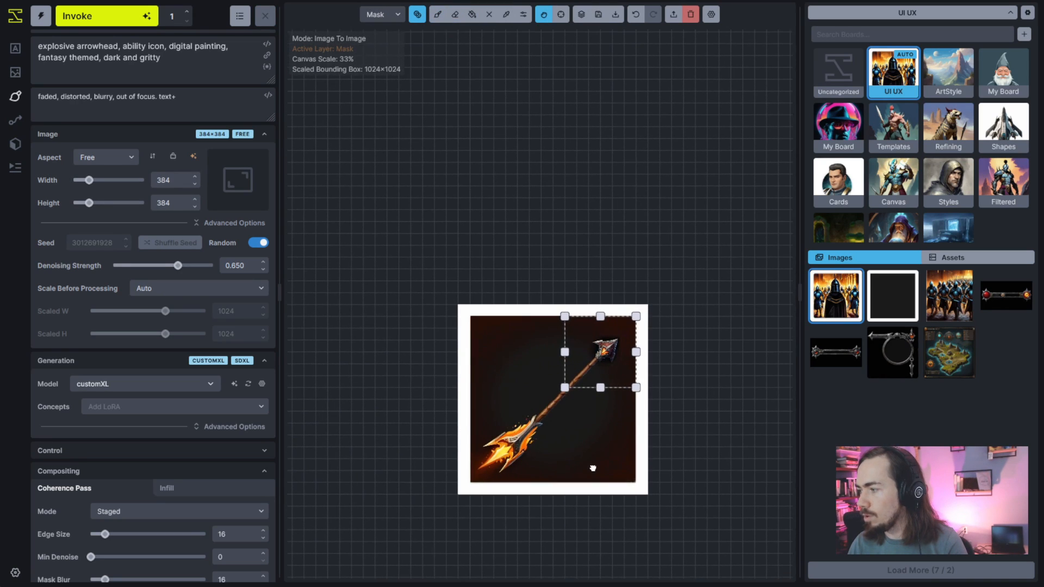